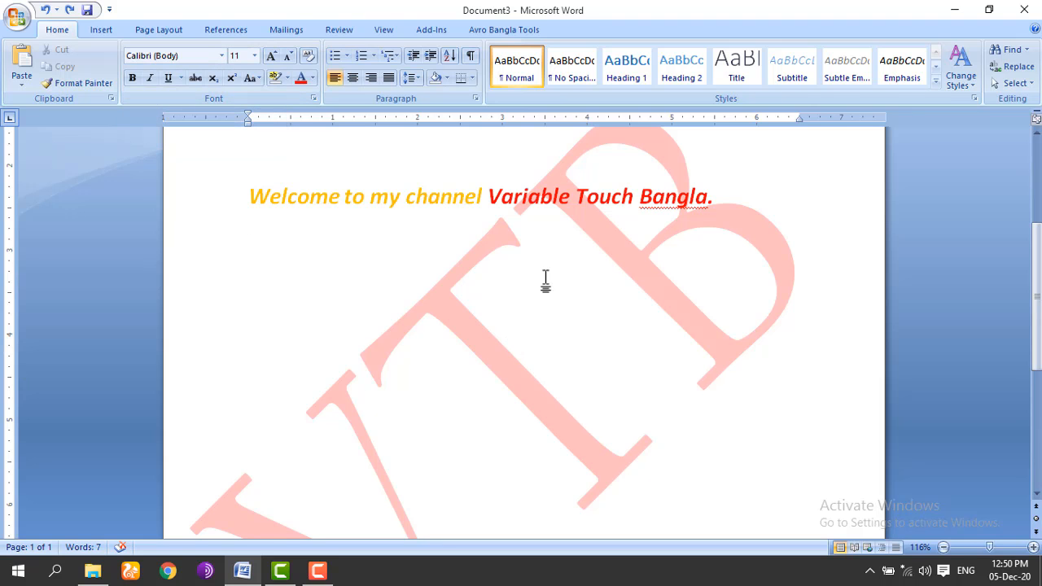
# Step: Minimize Word and refresh the desktop twice from its right-click menu
pyautogui.click(953, 13)
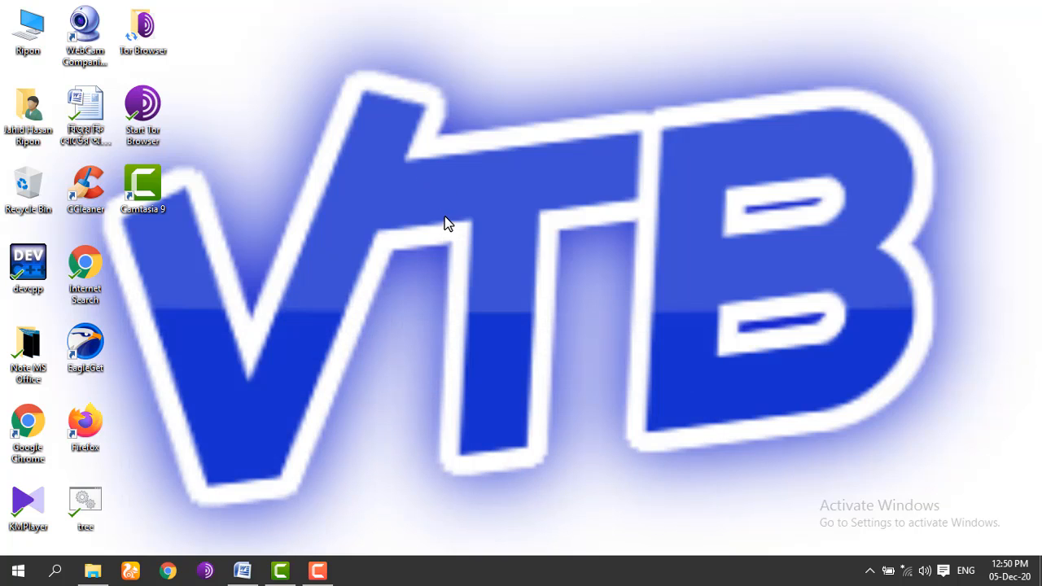
pyautogui.rightClick(467, 145)
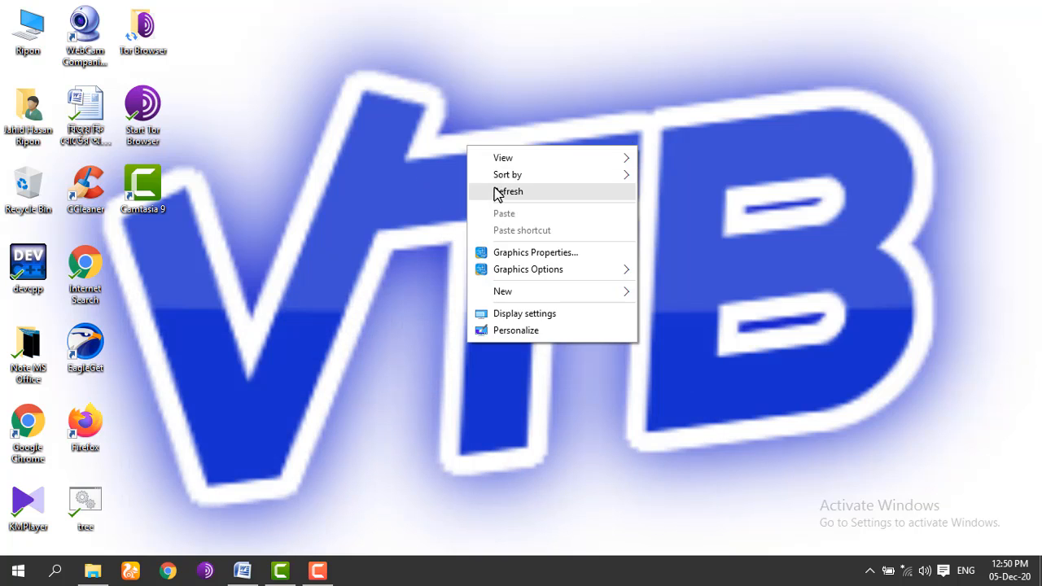
pyautogui.click(499, 191)
pyautogui.rightClick(411, 163)
pyautogui.click(435, 201)
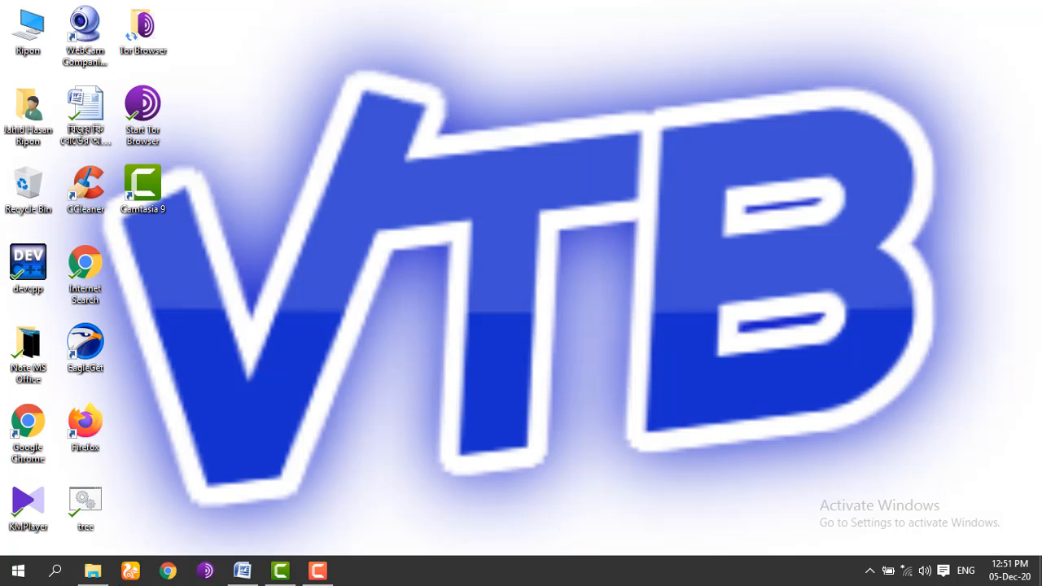
# Step: Search 'mi' from the Start menu and launch Microsoft Office Word 2007
pyautogui.click(7, 575)
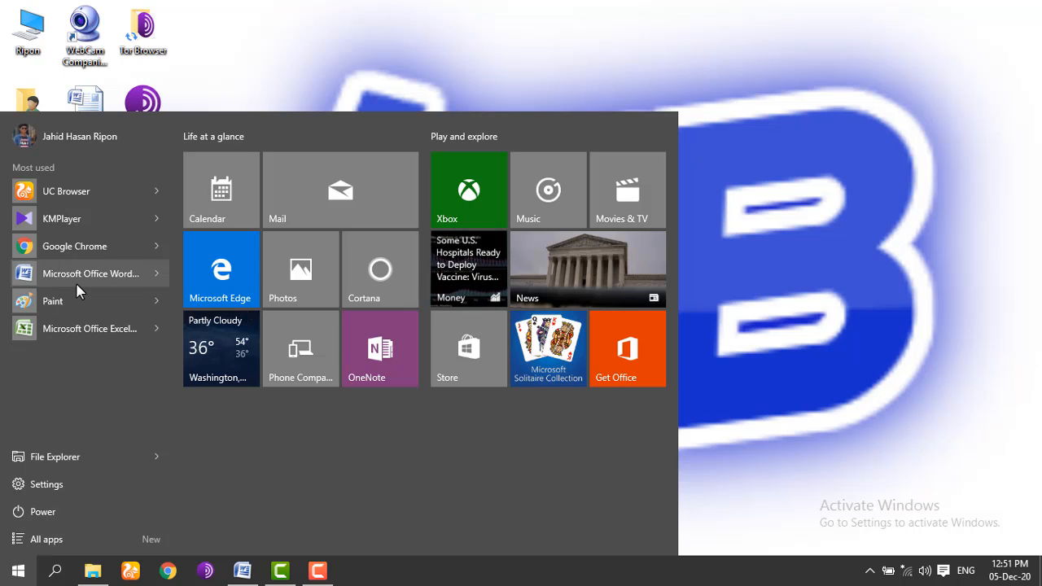
pyautogui.click(55, 570)
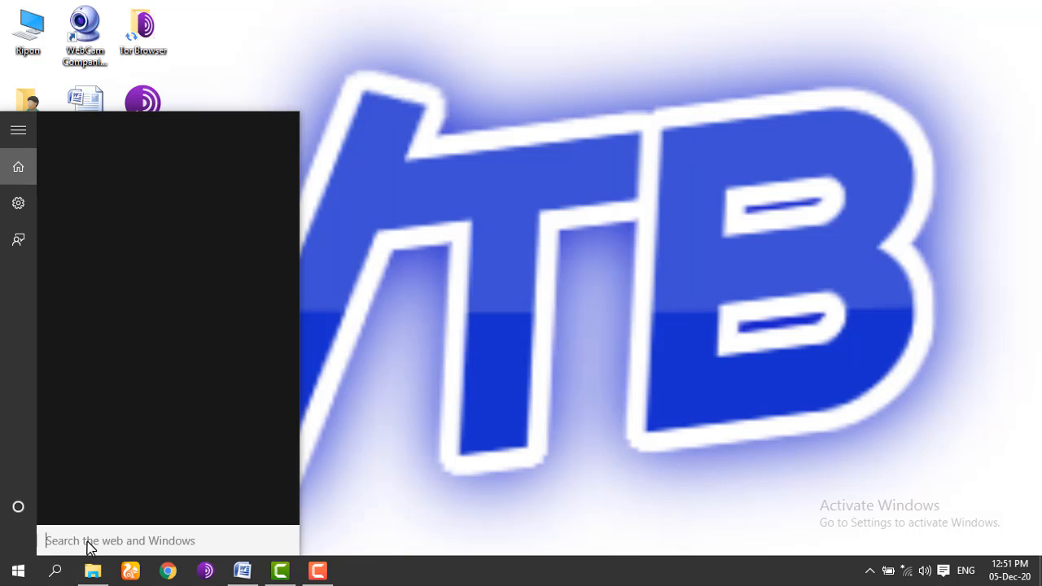
pyautogui.write('mi')
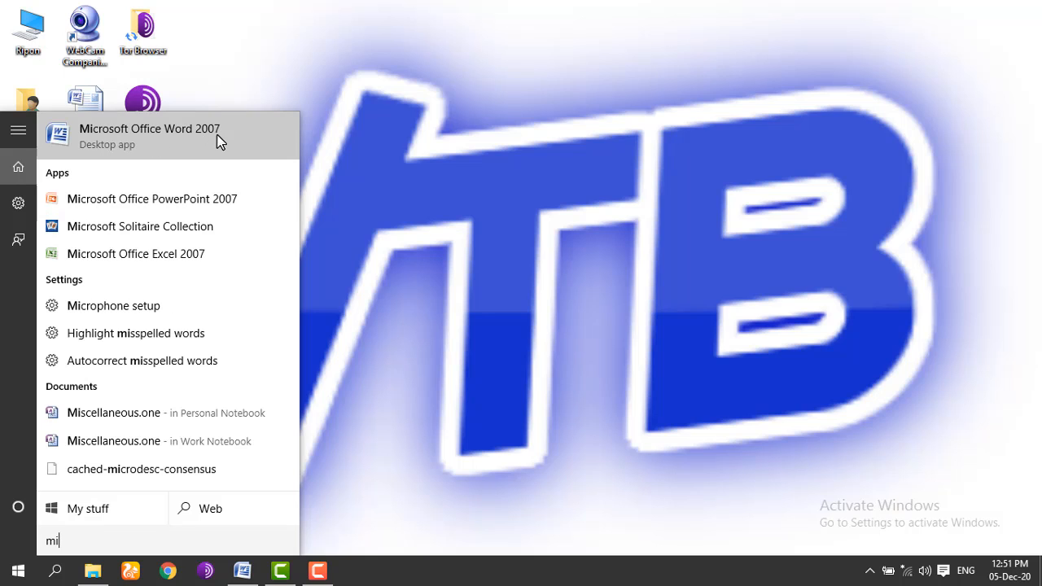
pyautogui.click(163, 140)
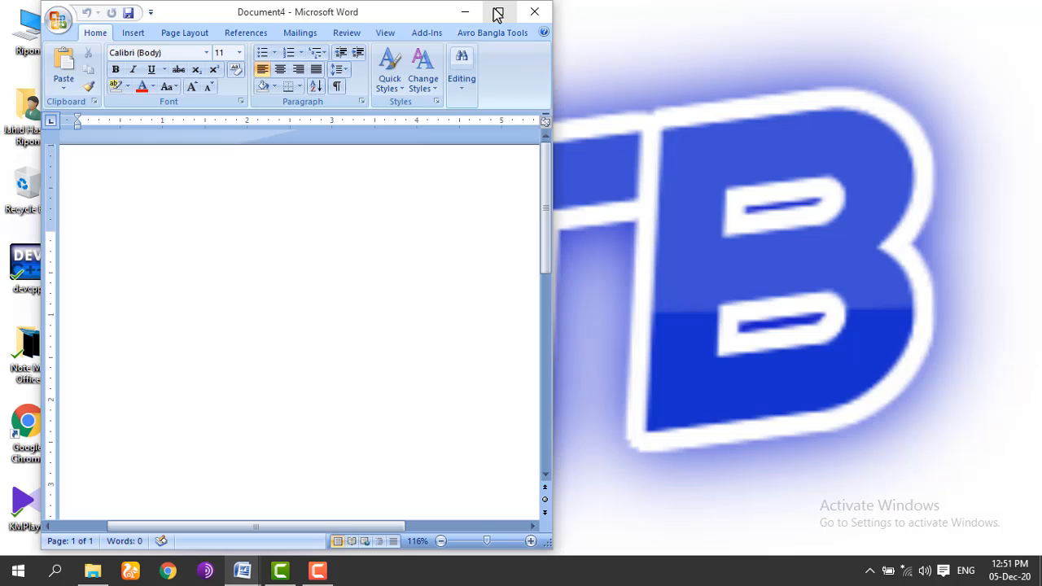
# Step: Maximize the Document4 window, then look through the Office Button menu and close it
pyautogui.click(498, 13)
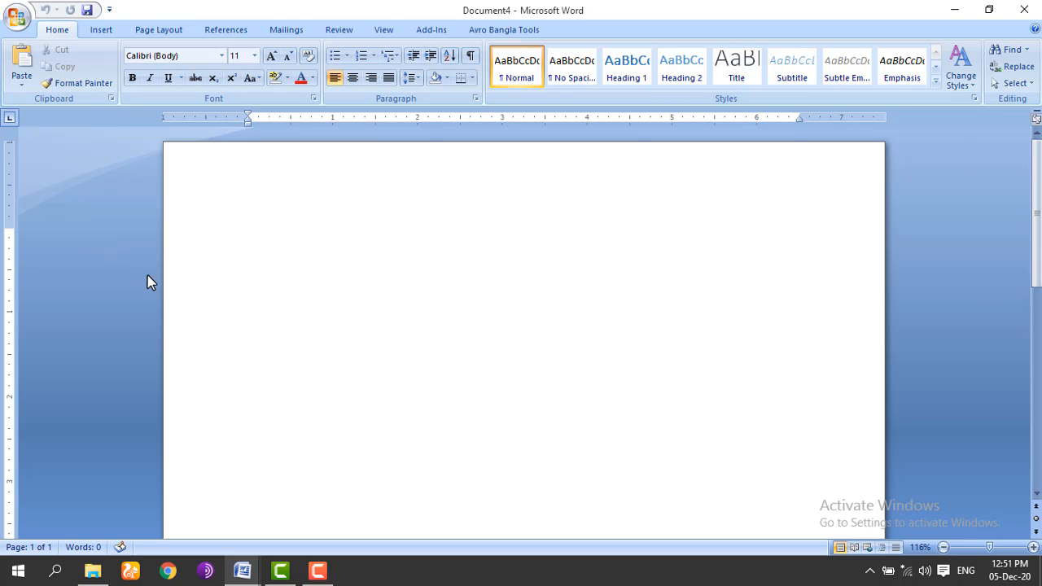
pyautogui.click(17, 21)
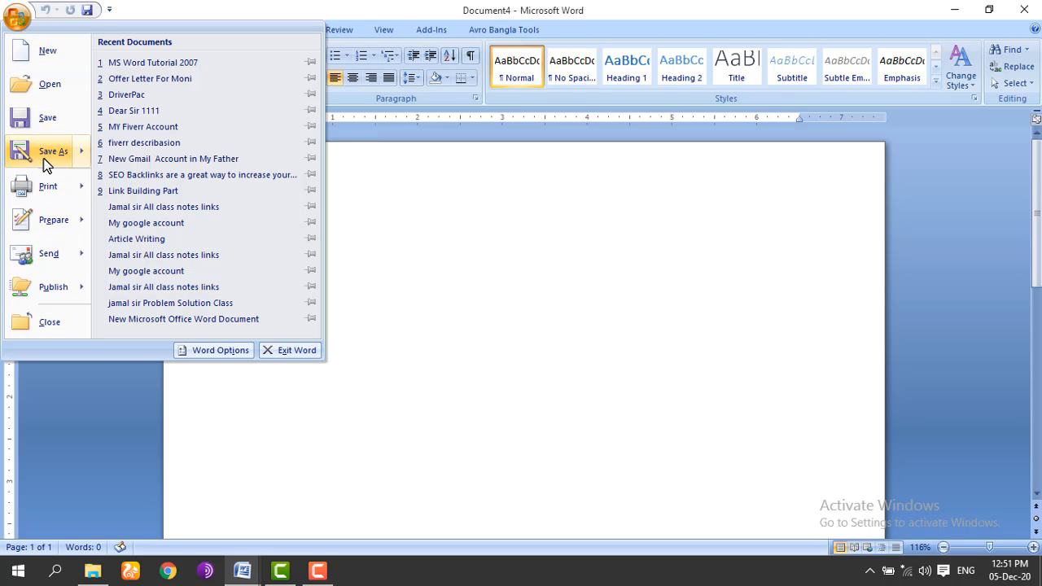
pyautogui.moveTo(43, 188)
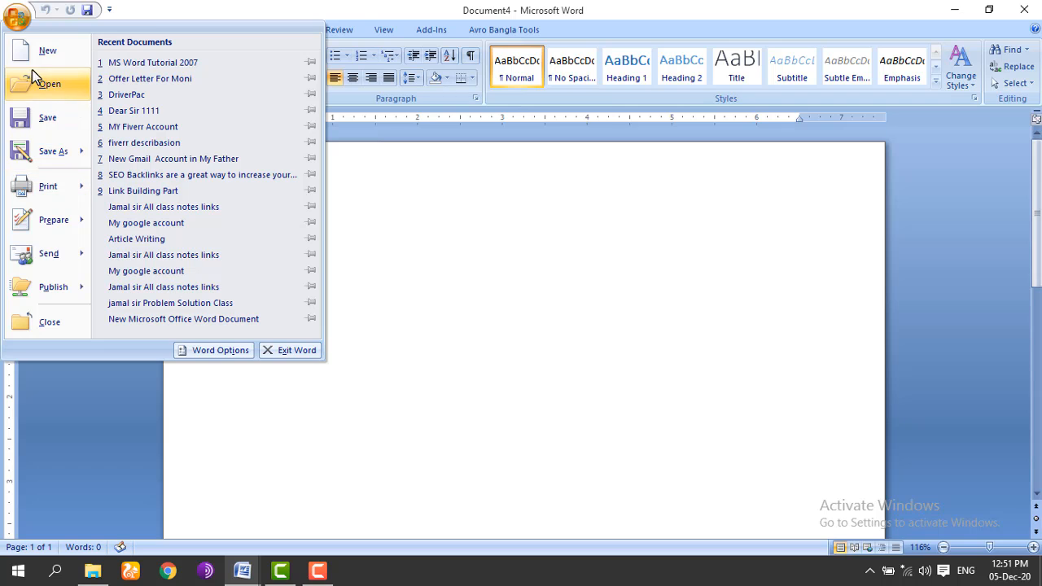
pyautogui.click(389, 258)
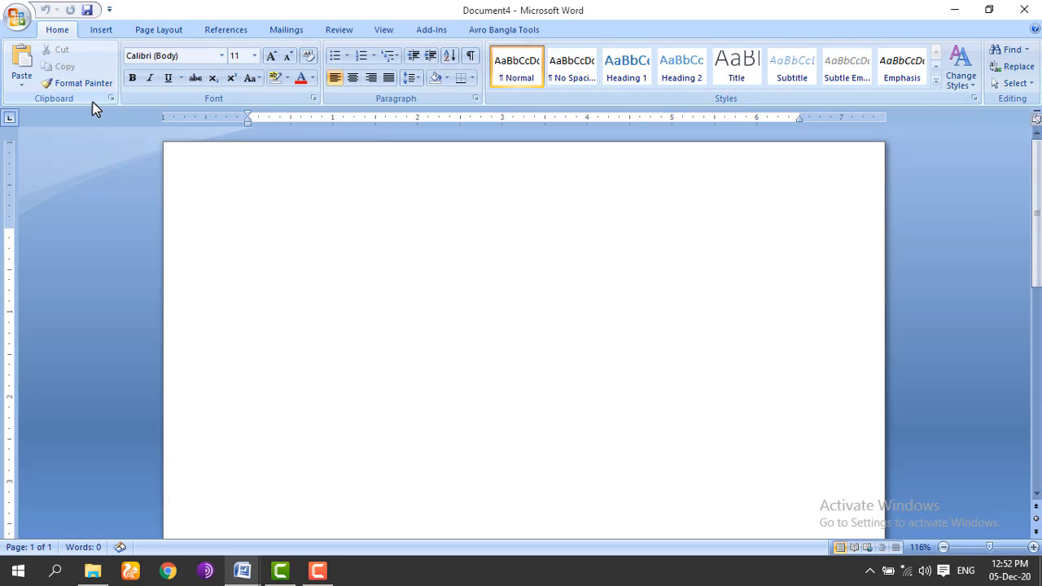
# Step: Create a new blank document from Office Button > New
pyautogui.click(16, 17)
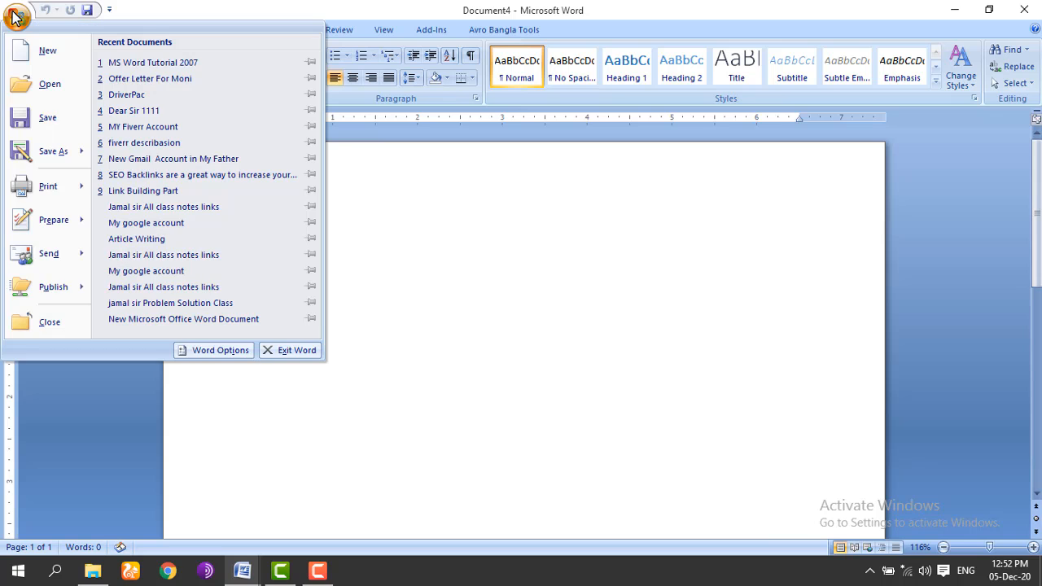
pyautogui.click(47, 52)
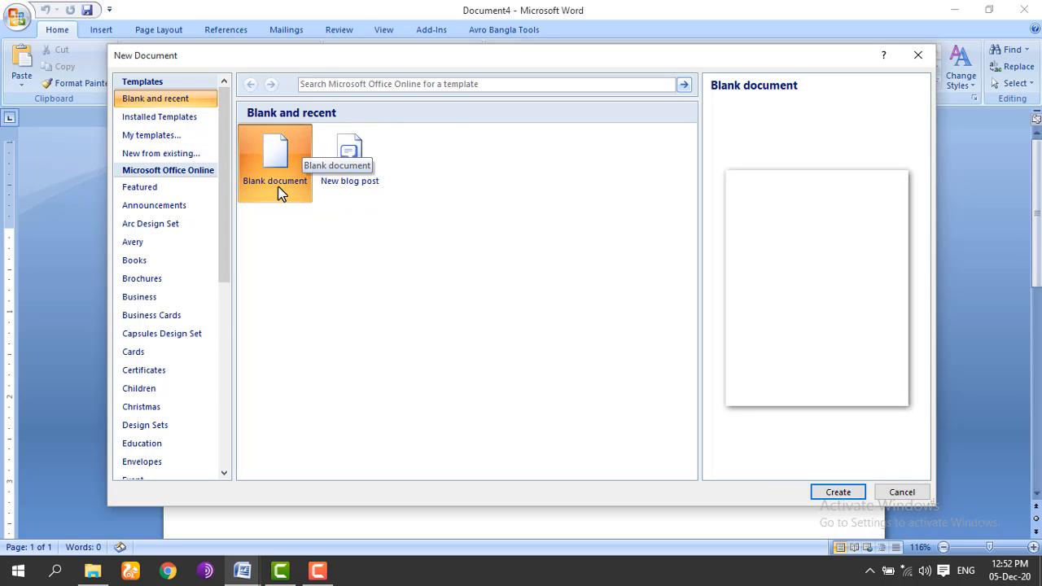
pyautogui.click(850, 495)
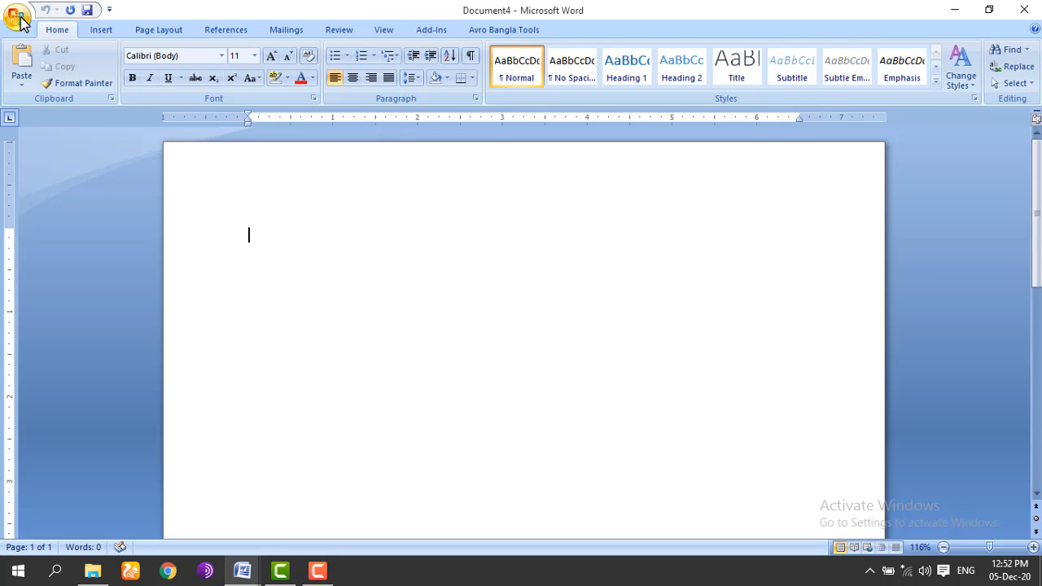
# Step: Browse Installed Templates in the New Document dialog, then open My templates
pyautogui.click(18, 18)
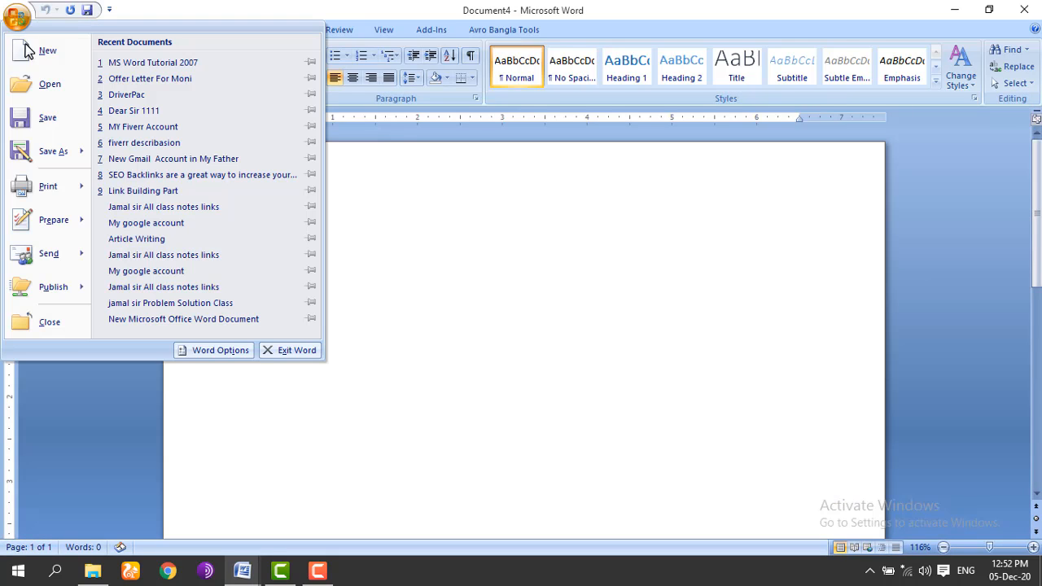
pyautogui.click(39, 51)
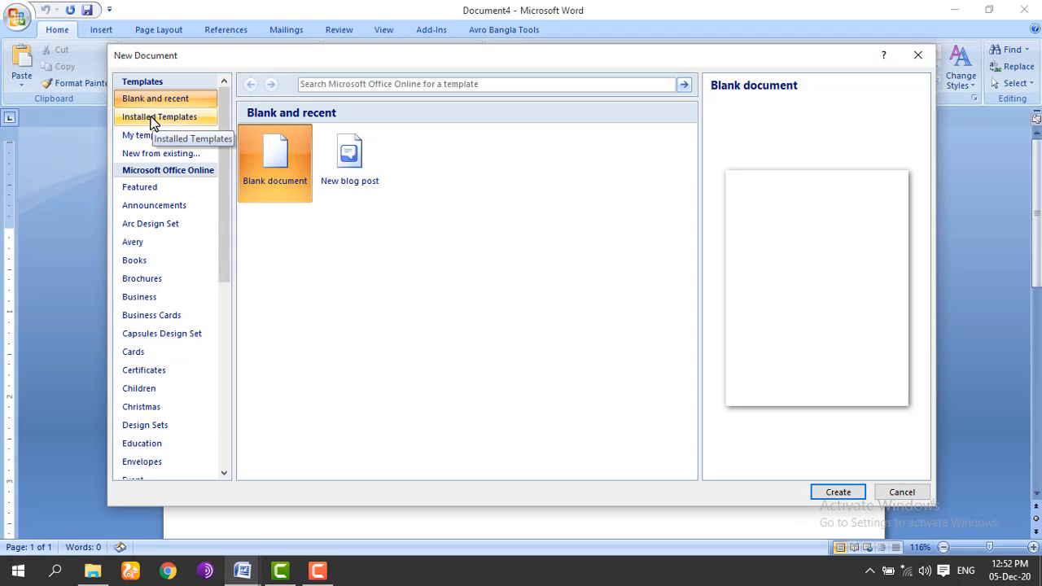
pyautogui.click(179, 120)
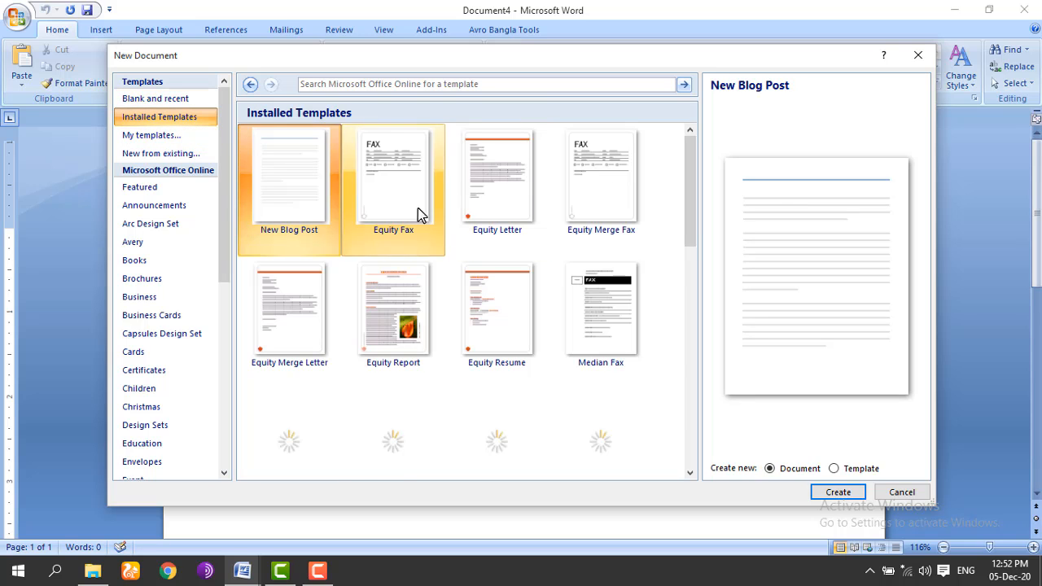
pyautogui.moveTo(689, 193)
pyautogui.mouseDown()
pyautogui.moveTo(688, 329)
pyautogui.moveTo(685, 180)
pyautogui.mouseUp()
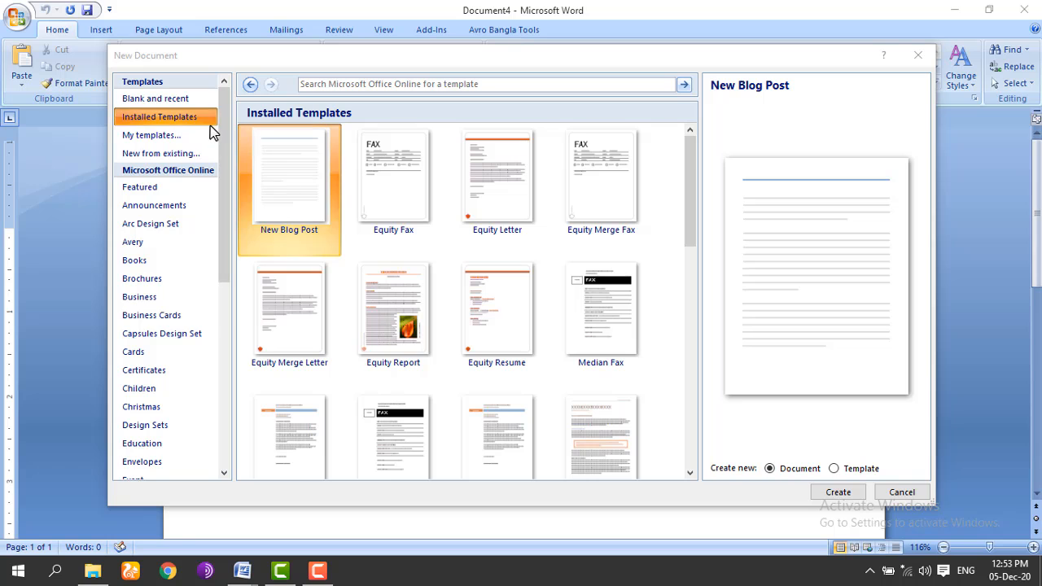
pyautogui.click(155, 135)
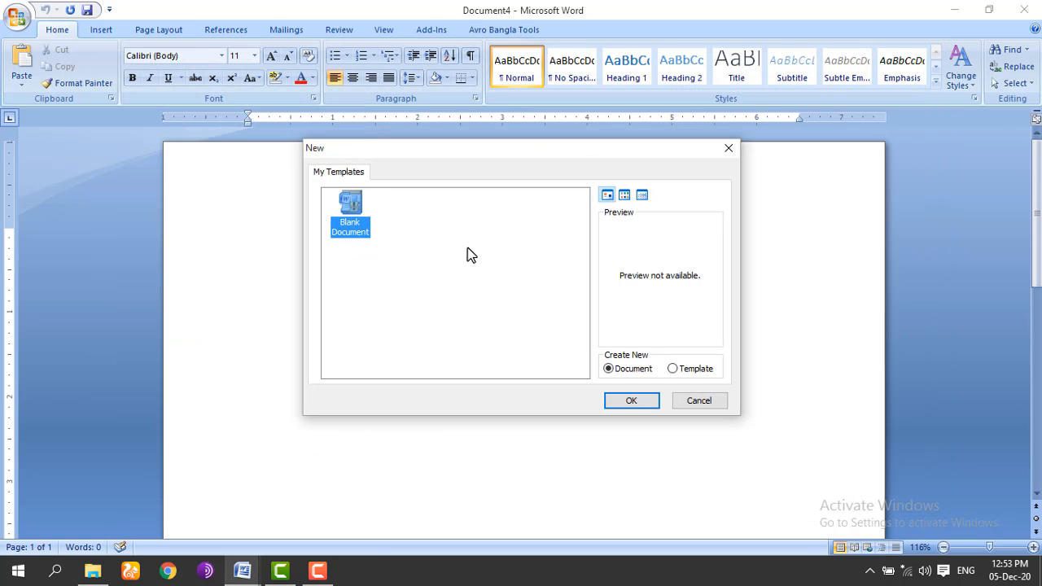
# Step: Show My Templates as a list, then create a new document from Documents' Article Writing file
pyautogui.click(625, 199)
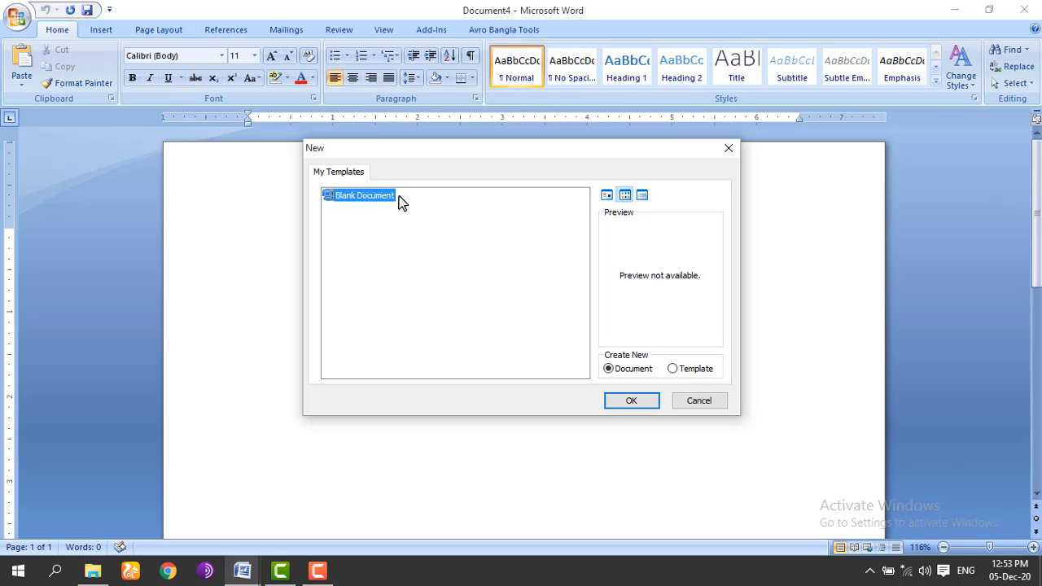
pyautogui.press('Escape')
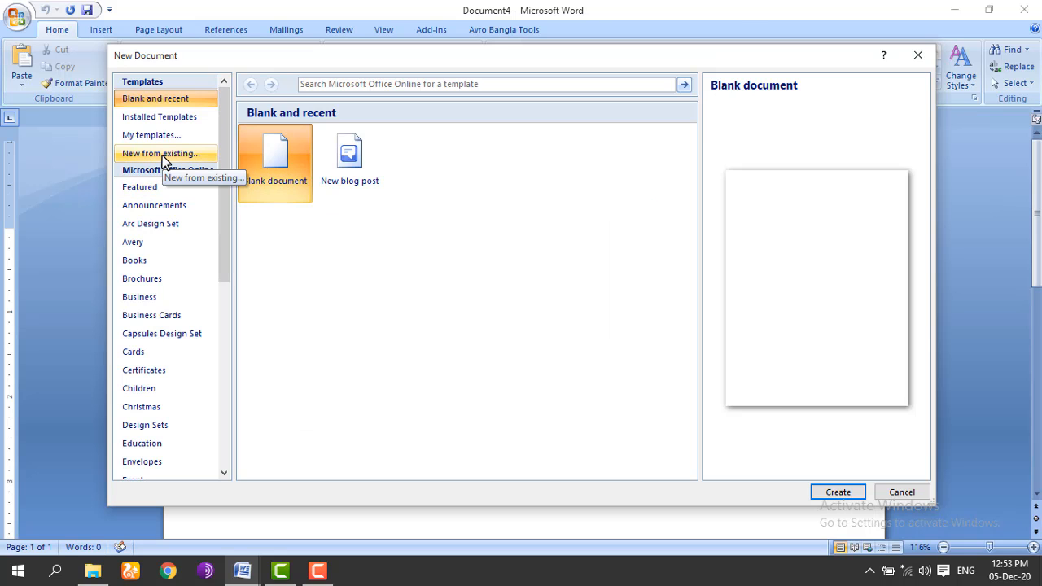
pyautogui.click(185, 153)
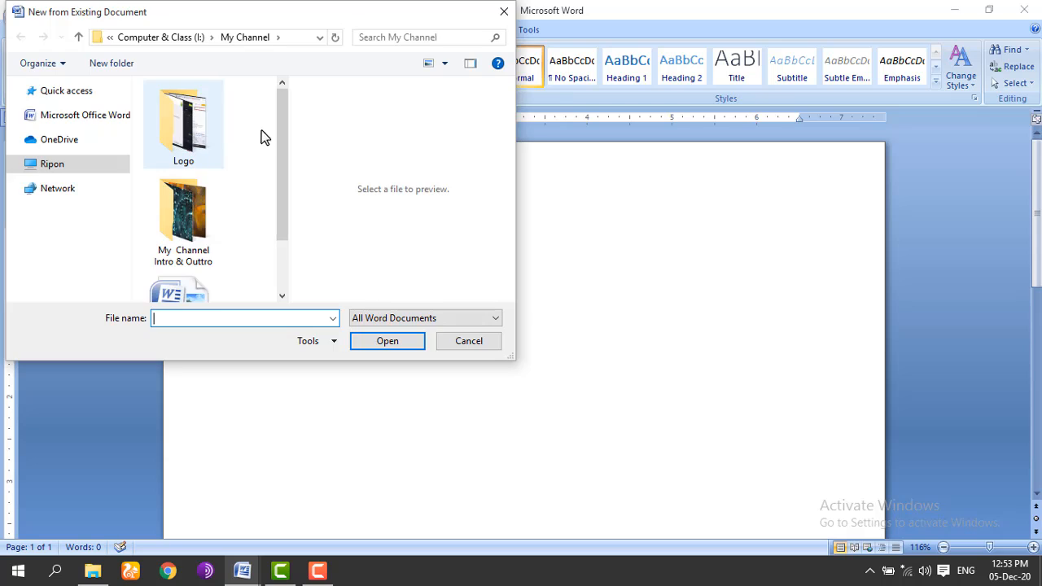
pyautogui.moveTo(279, 105); pyautogui.dragTo(286, 156)
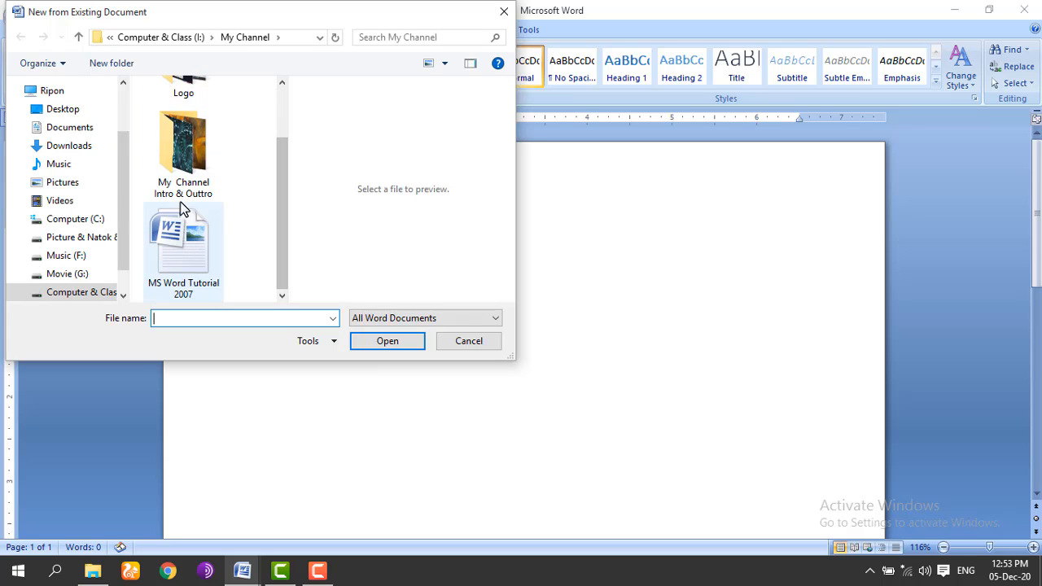
pyautogui.click(105, 144)
pyautogui.click(82, 127)
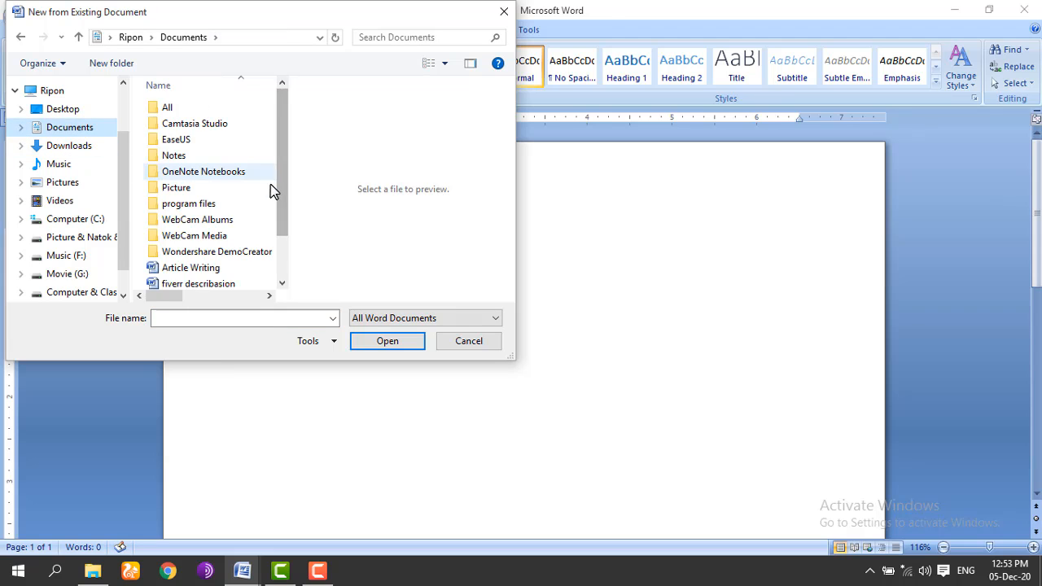
pyautogui.click(210, 264)
pyautogui.click(380, 343)
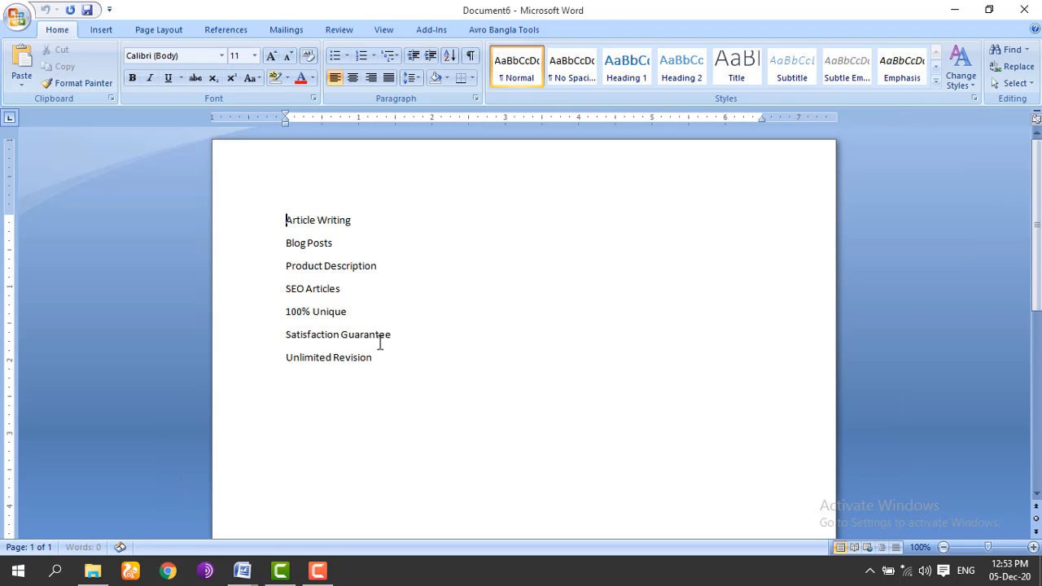
pyautogui.moveTo(273, 183); pyautogui.dragTo(373, 363)
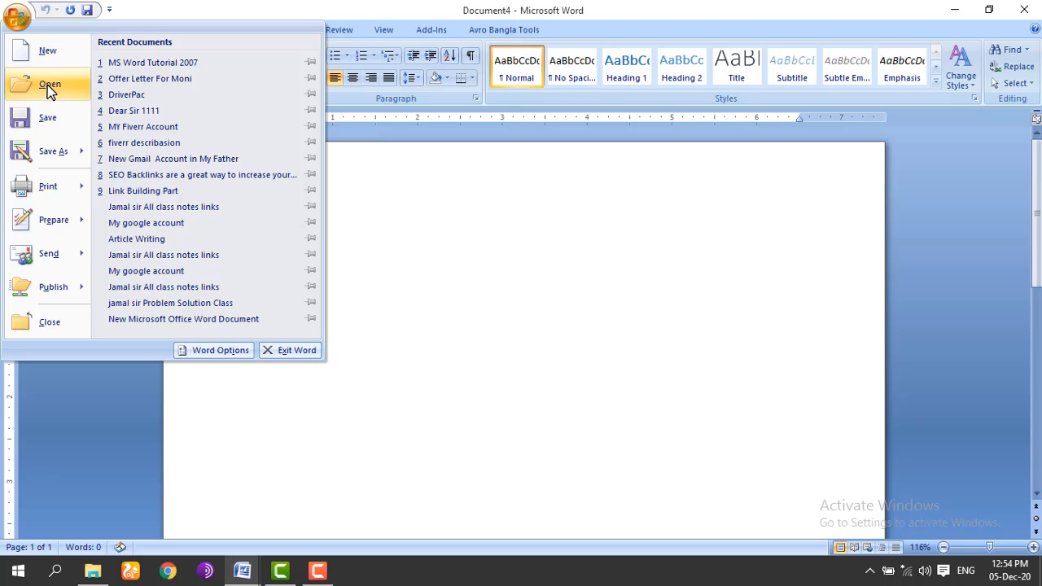
pyautogui.click(47, 85)
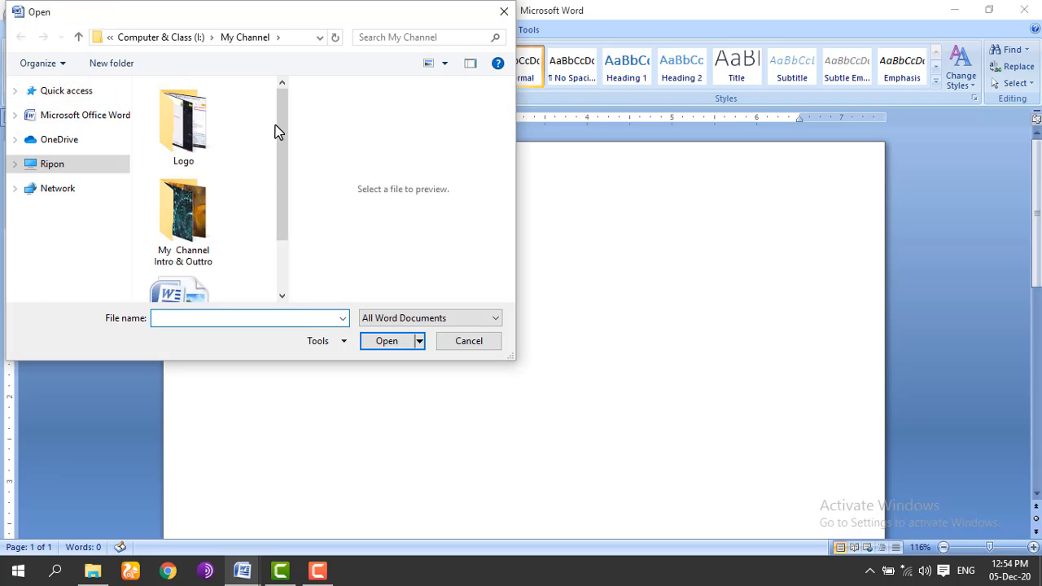
pyautogui.click(70, 127)
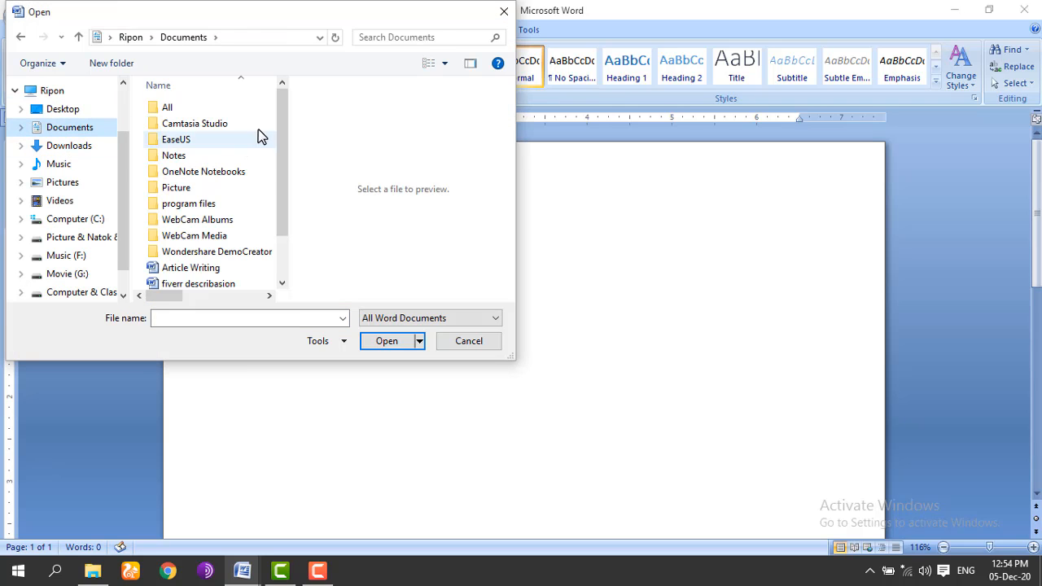
pyautogui.scroll(-1, 282, 121)
pyautogui.click(216, 217)
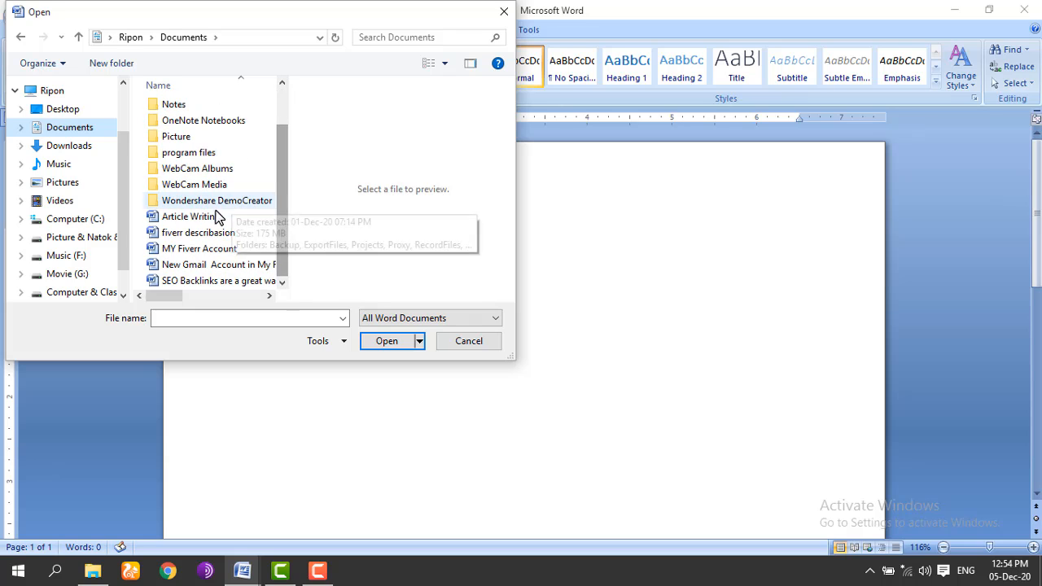
pyautogui.click(386, 342)
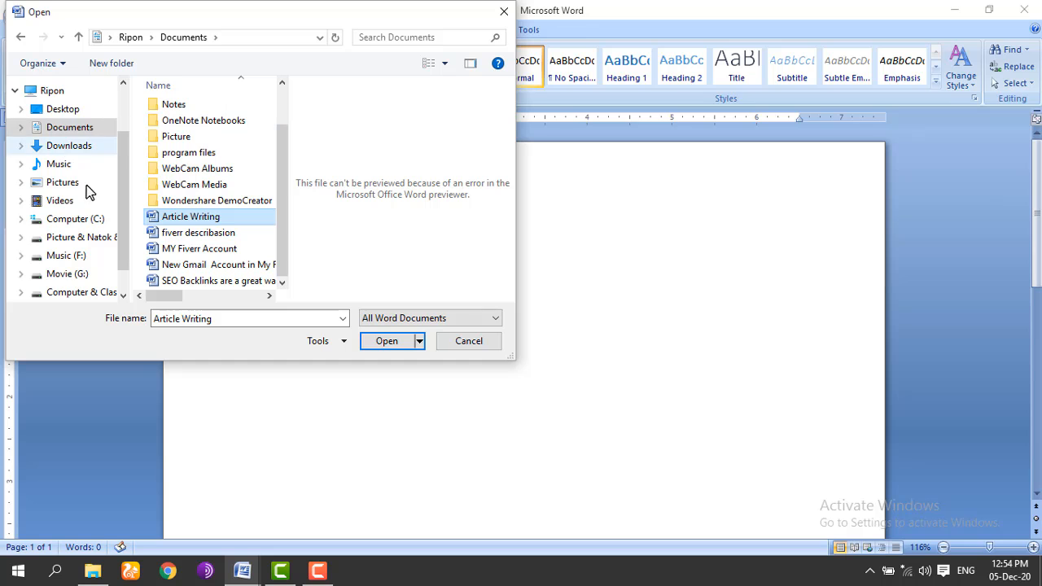
pyautogui.click(504, 11)
pyautogui.click(16, 17)
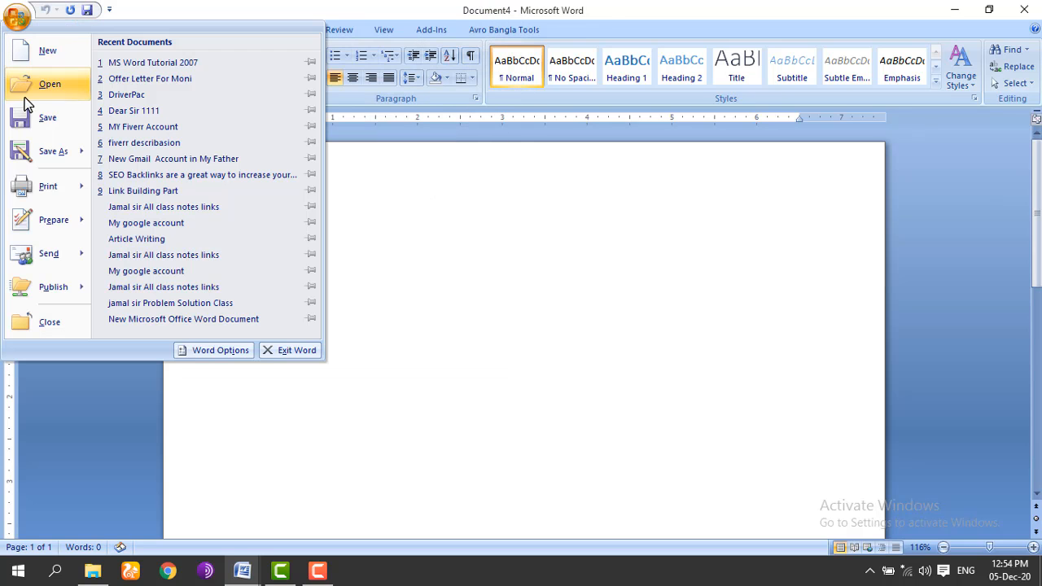
# Step: Close the file menu, then select and deselect the line of text
pyautogui.click(330, 278)
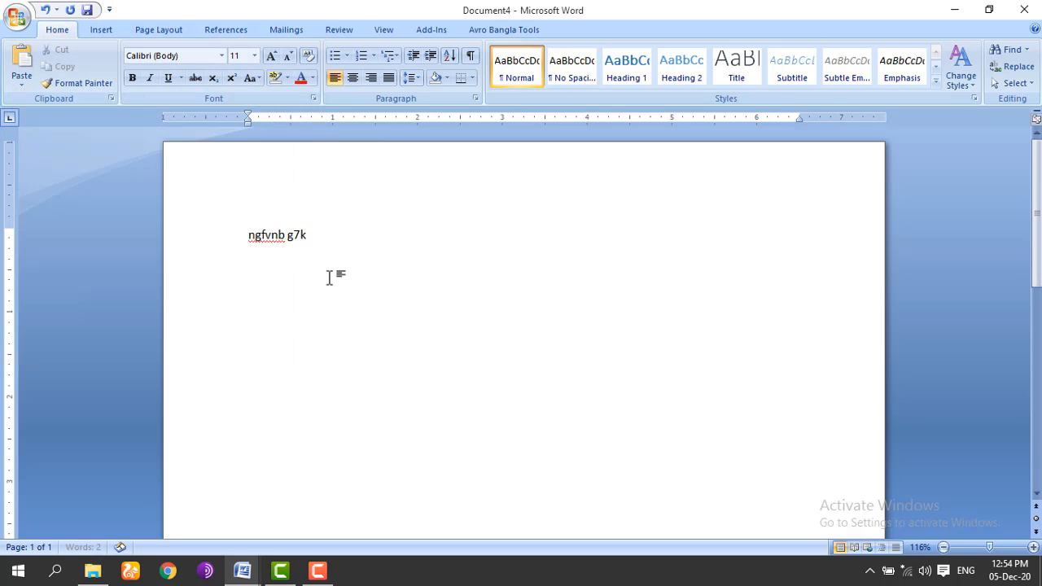
pyautogui.moveTo(405, 222); pyautogui.dragTo(237, 263)
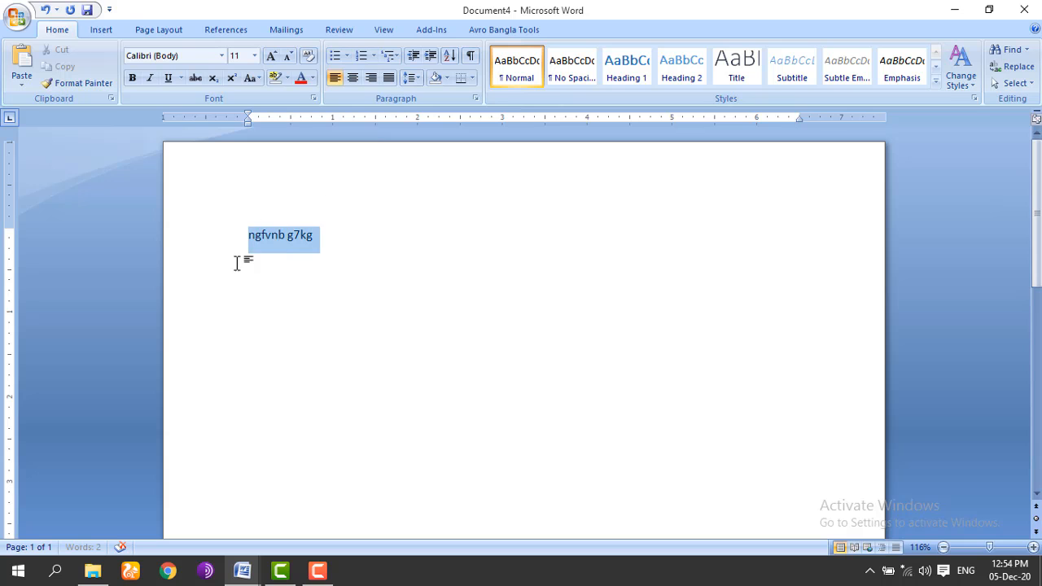
pyautogui.click(196, 266)
# Step: Save the two-word document as h2 in the Documents folder
pyautogui.click(18, 20)
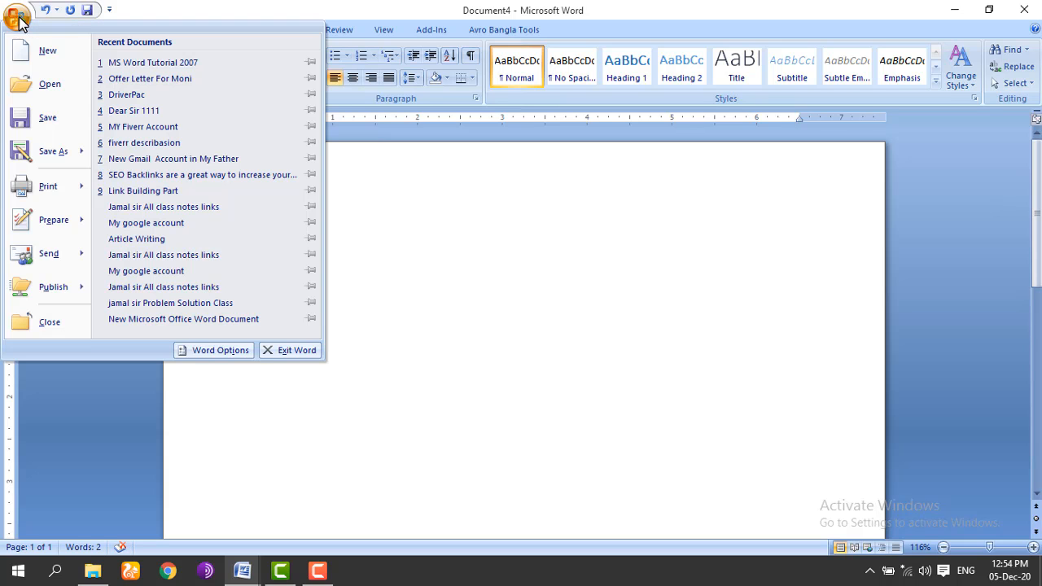
pyautogui.press('Escape')
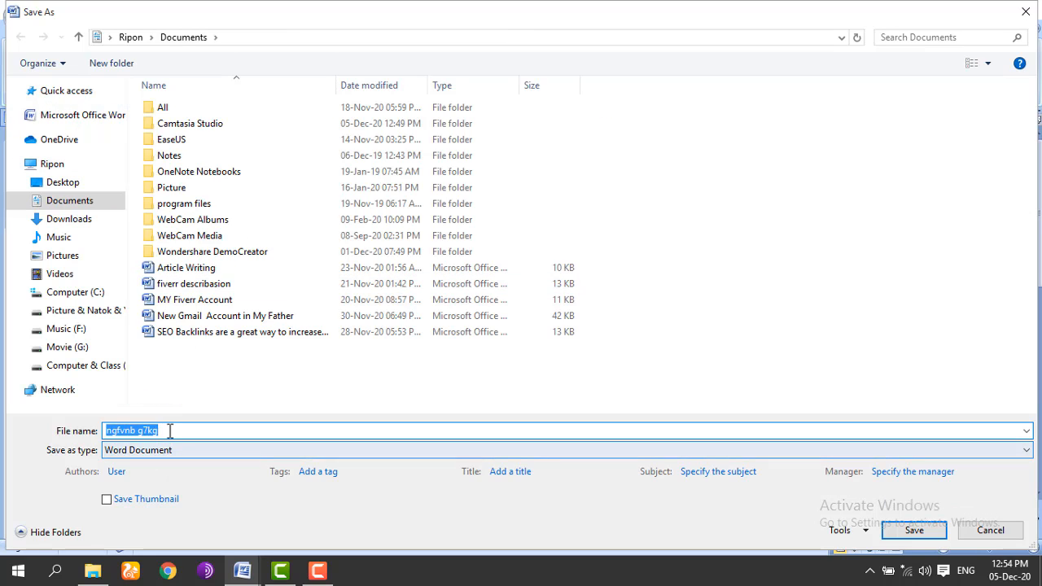
pyautogui.moveTo(170, 431); pyautogui.dragTo(117, 424)
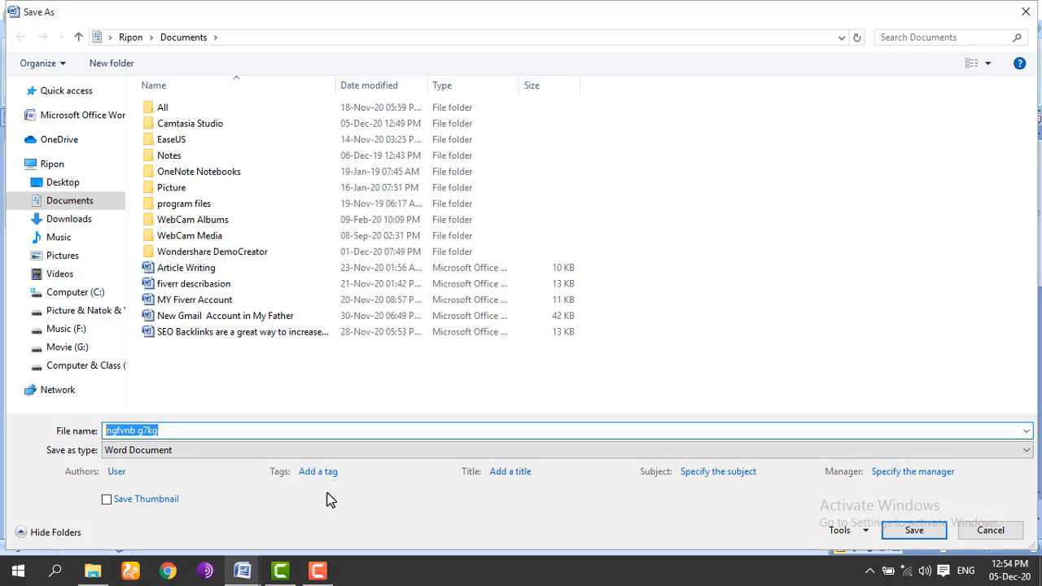
pyautogui.write('h2')
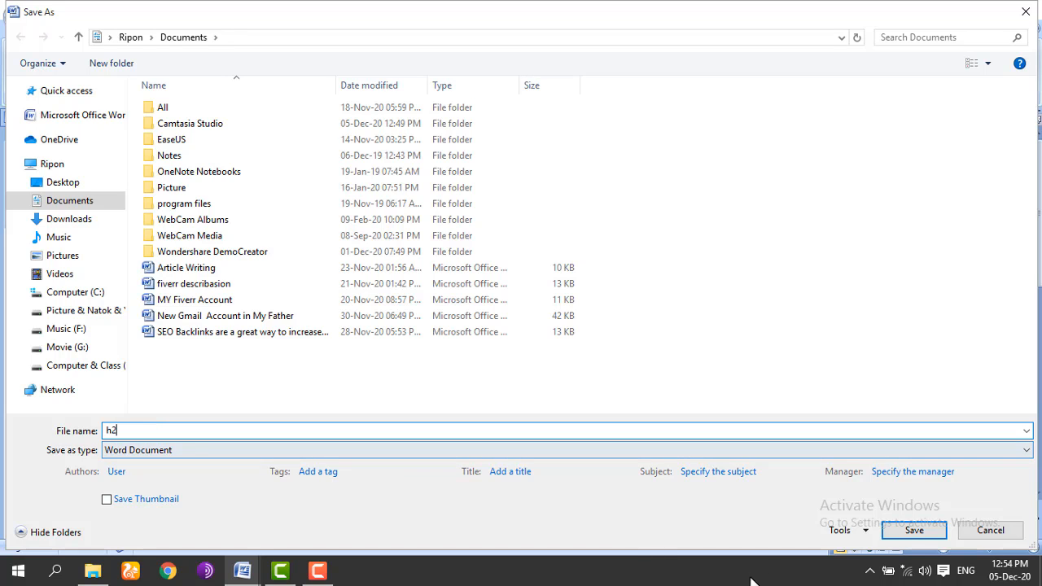
pyautogui.click(923, 536)
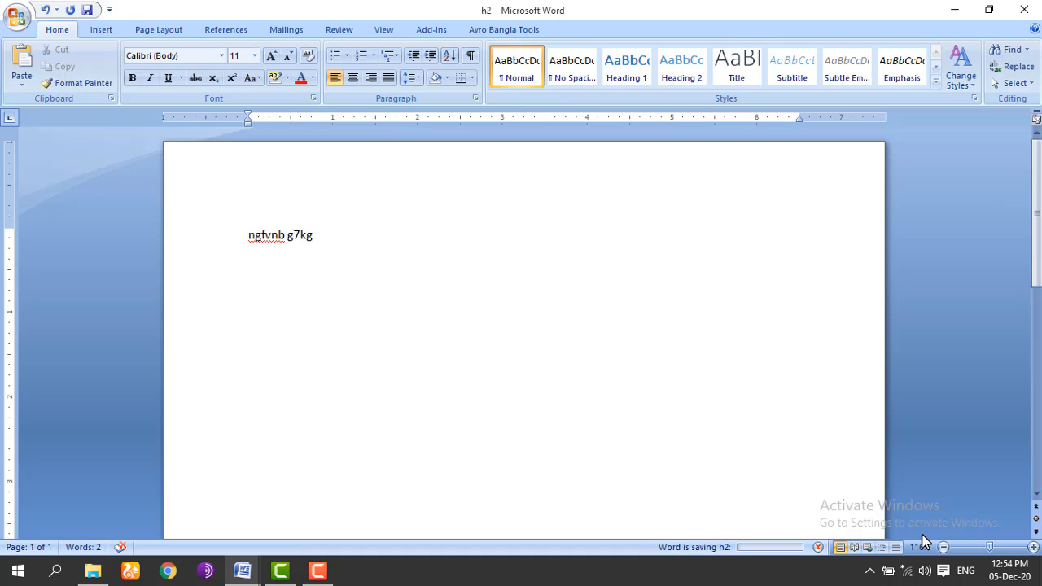
pyautogui.click(15, 18)
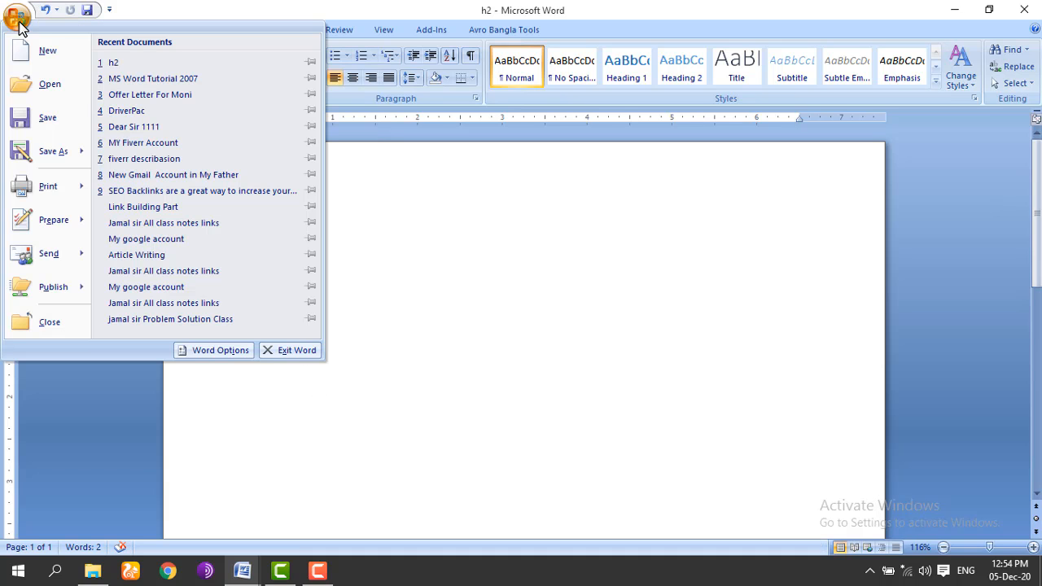
# Step: Open h2 from the Documents folder, then close its window
pyautogui.click(52, 87)
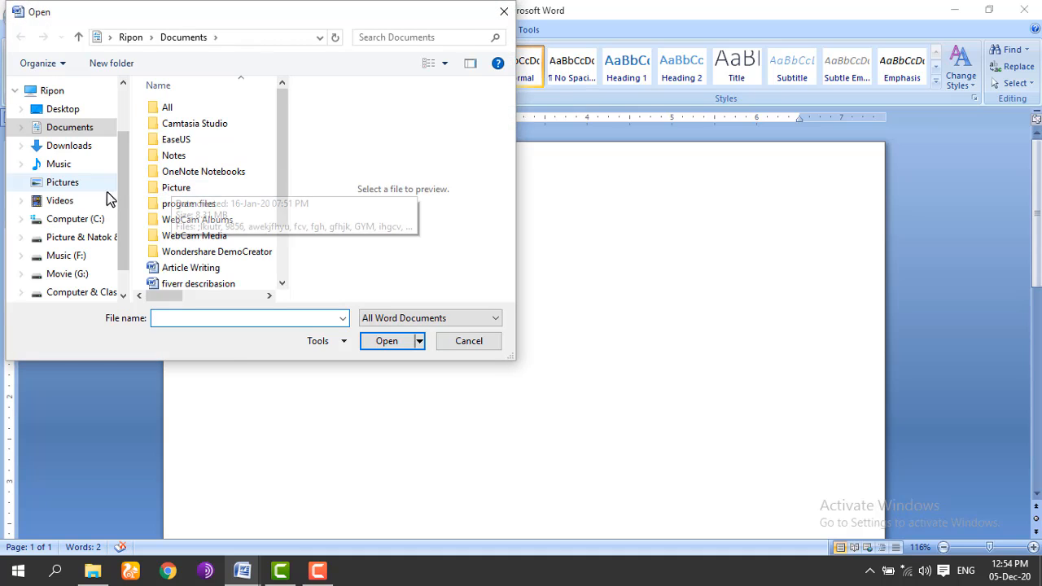
pyautogui.moveTo(286, 155); pyautogui.dragTo(288, 226)
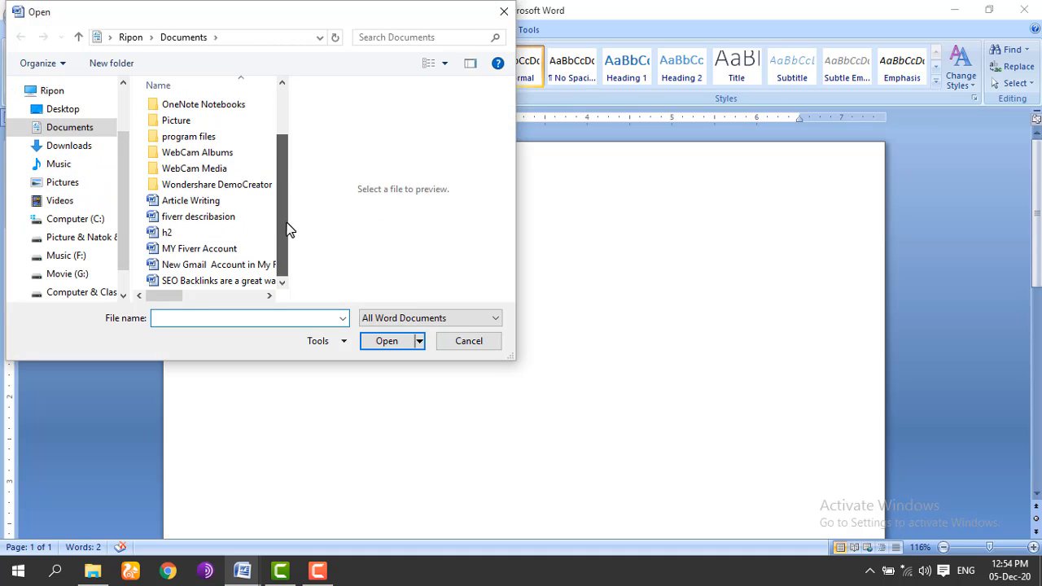
pyautogui.click(168, 234)
pyautogui.click(385, 341)
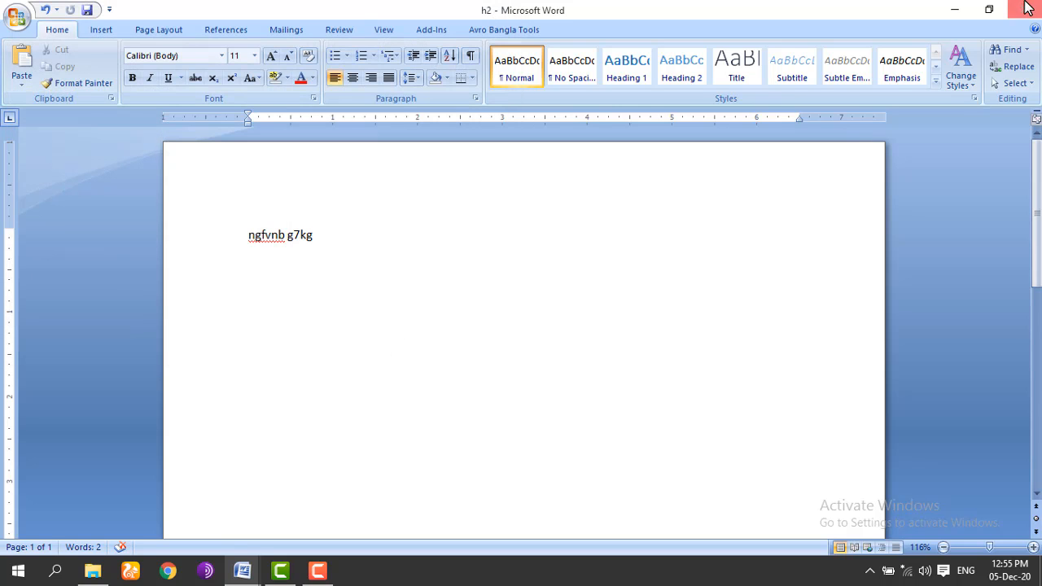
pyautogui.click(1024, 10)
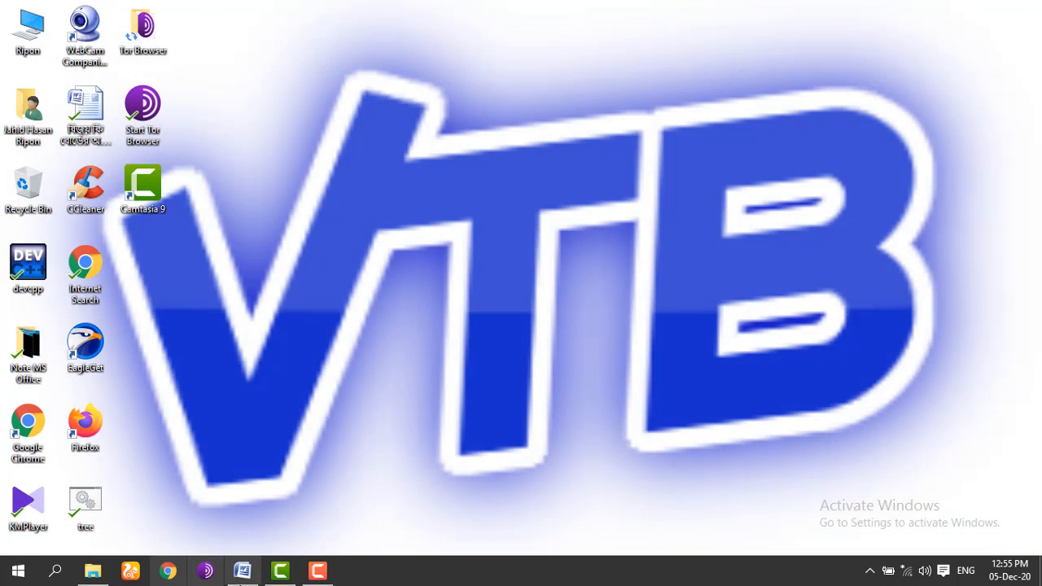
# Step: Restore Word, create a new document with Ctrl+N, and type 'ghfhgf'
pyautogui.click(242, 571)
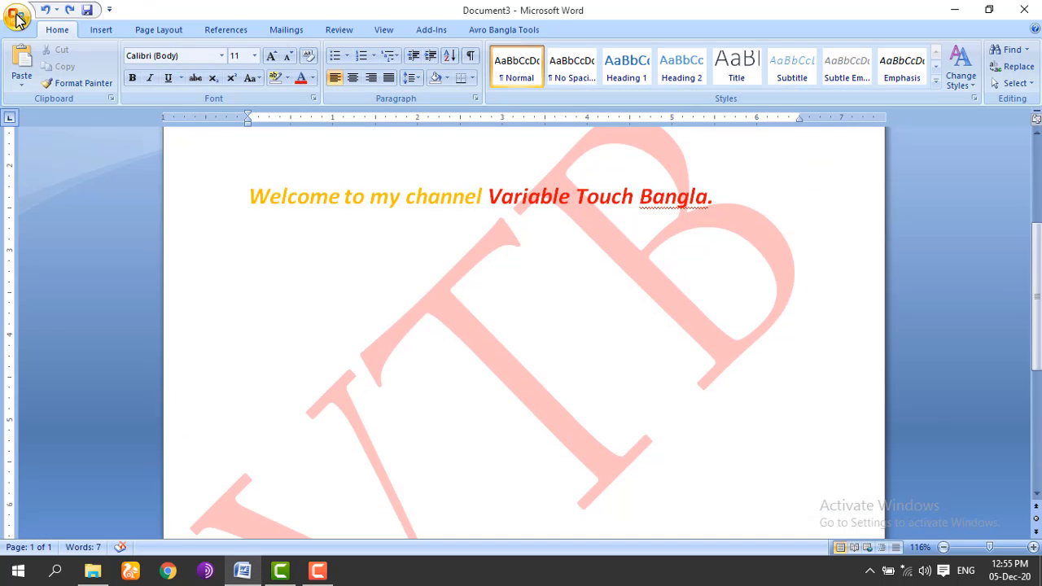
pyautogui.click(16, 16)
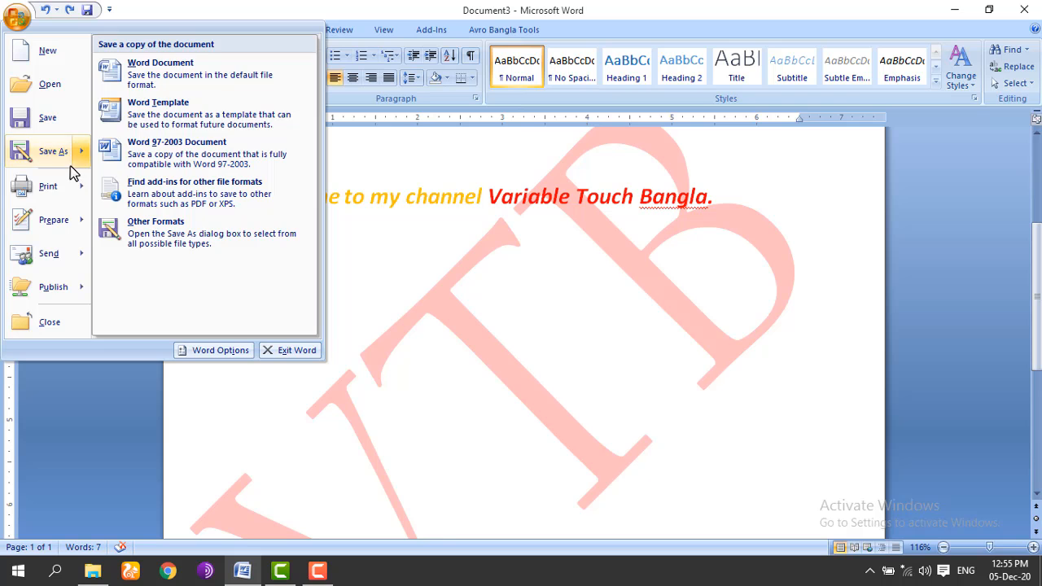
pyautogui.click(408, 391)
pyautogui.hotkey('ctrl', 'n')
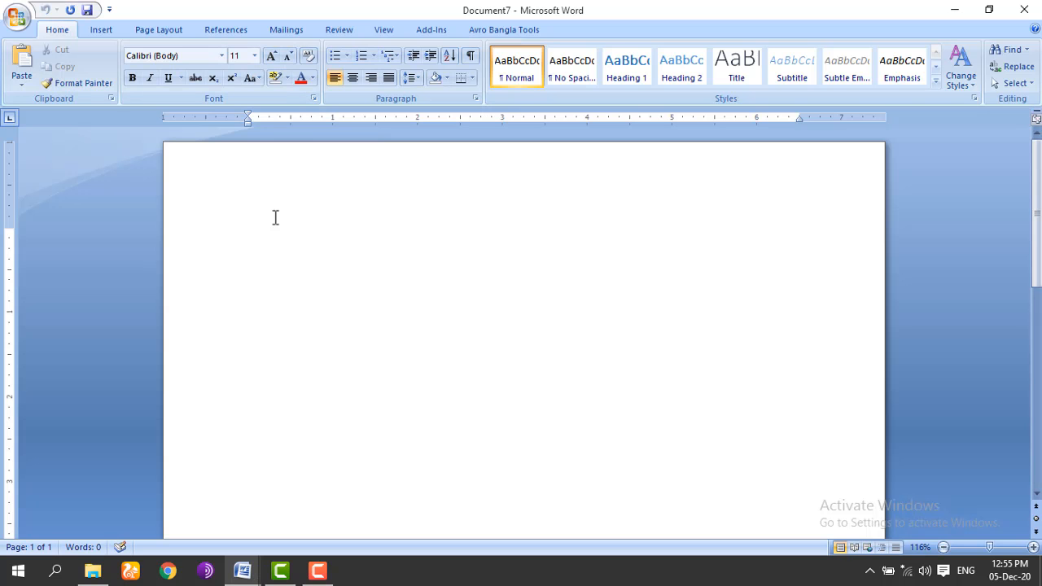
pyautogui.write('ghfhgf')
# Step: Open h2 from Documents and append 'nbfhgdbnm' after its existing text
pyautogui.click(17, 17)
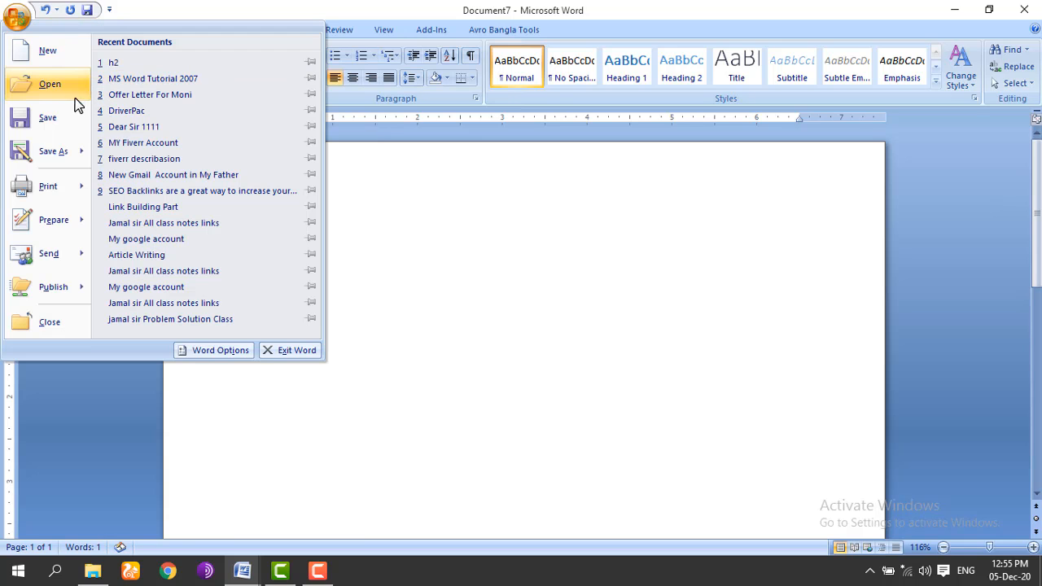
pyautogui.click(51, 84)
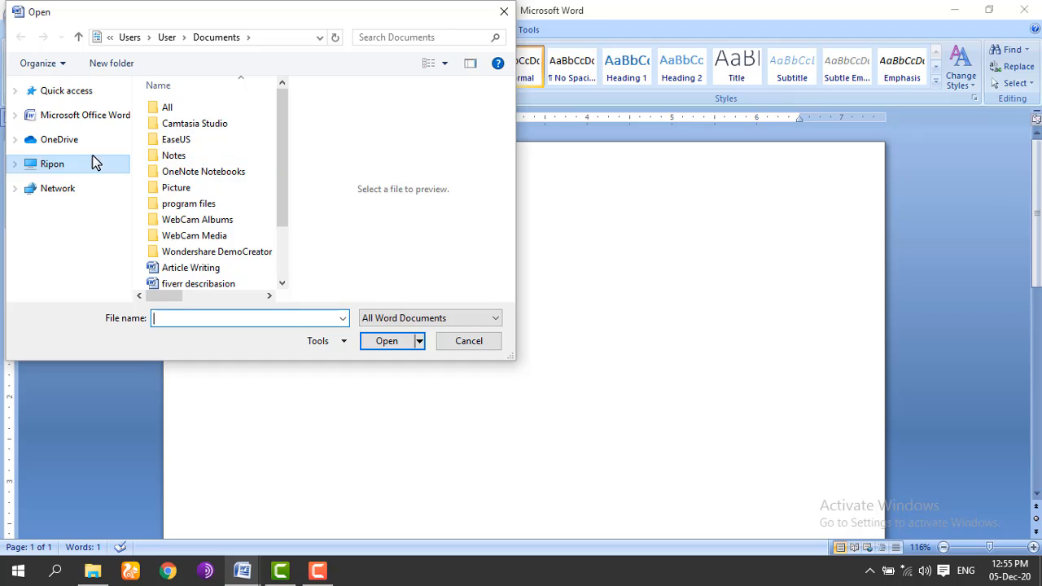
pyautogui.scroll(-2, 280, 256)
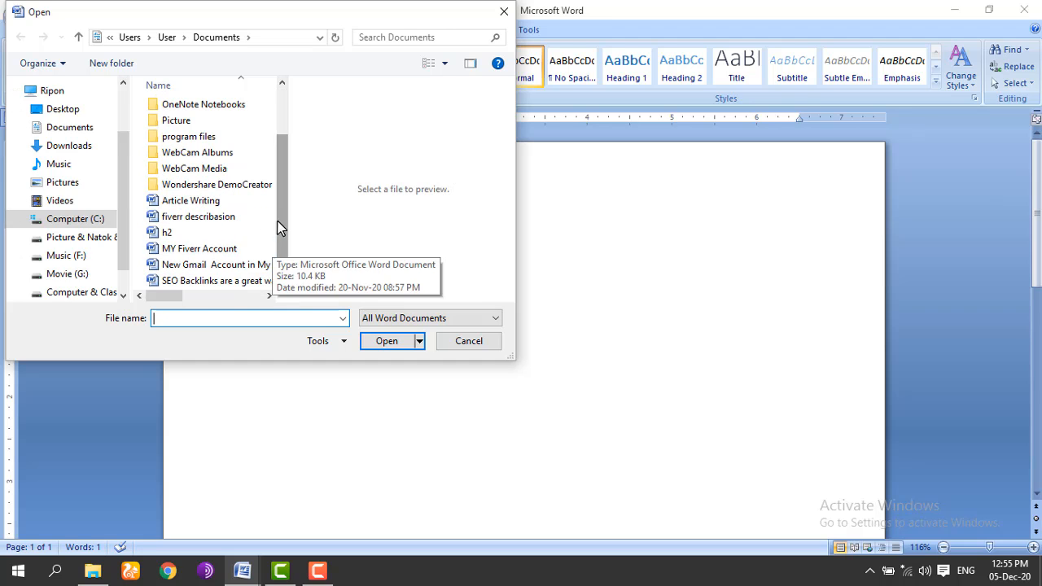
pyautogui.click(194, 233)
pyautogui.click(377, 341)
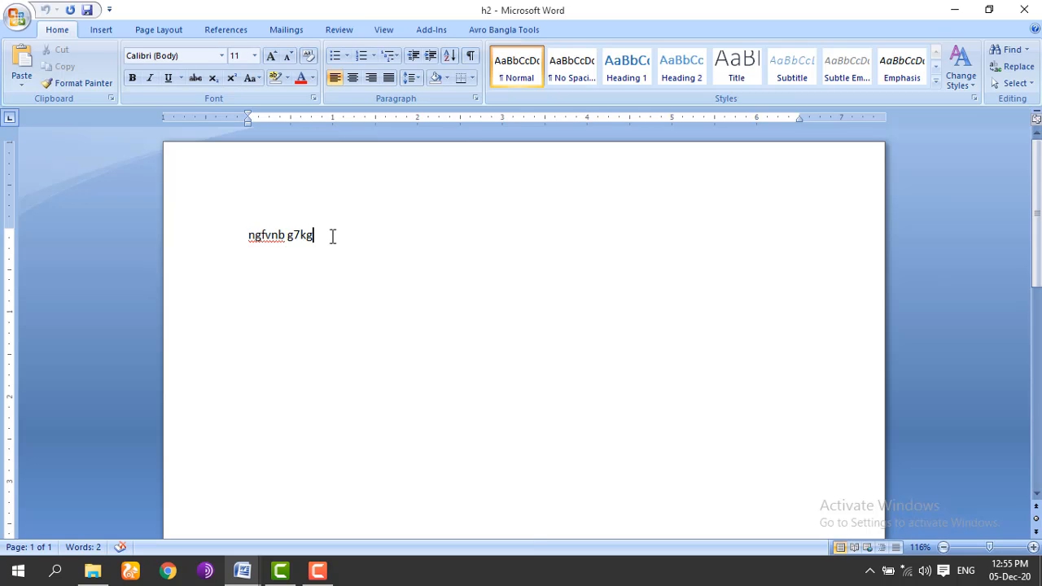
pyautogui.write('nbfhgdbnm')
# Step: Save a copy of the 3-word document as h22 with Save As
pyautogui.click(16, 17)
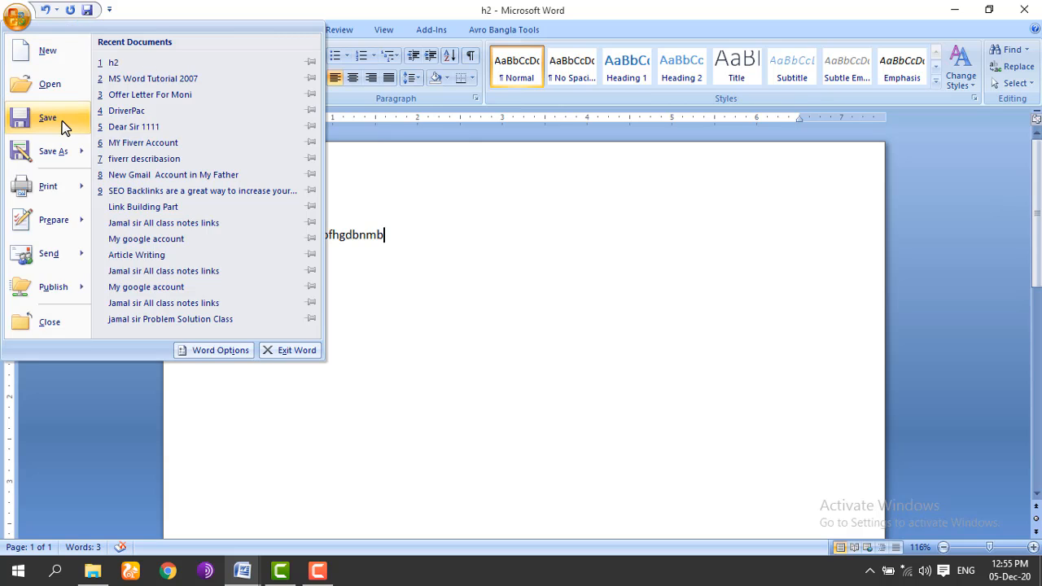
pyautogui.moveTo(55, 157)
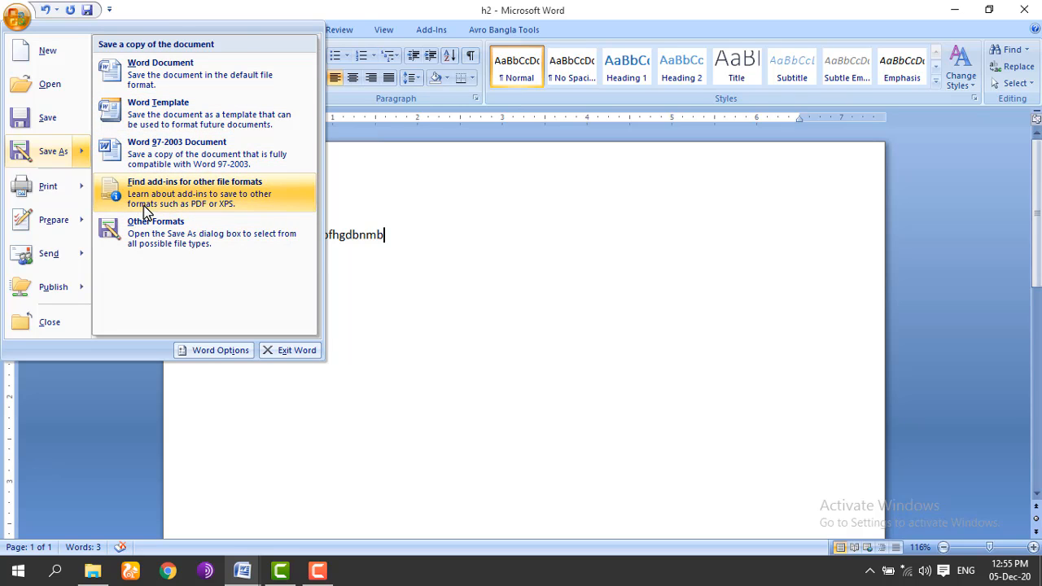
pyautogui.click(49, 153)
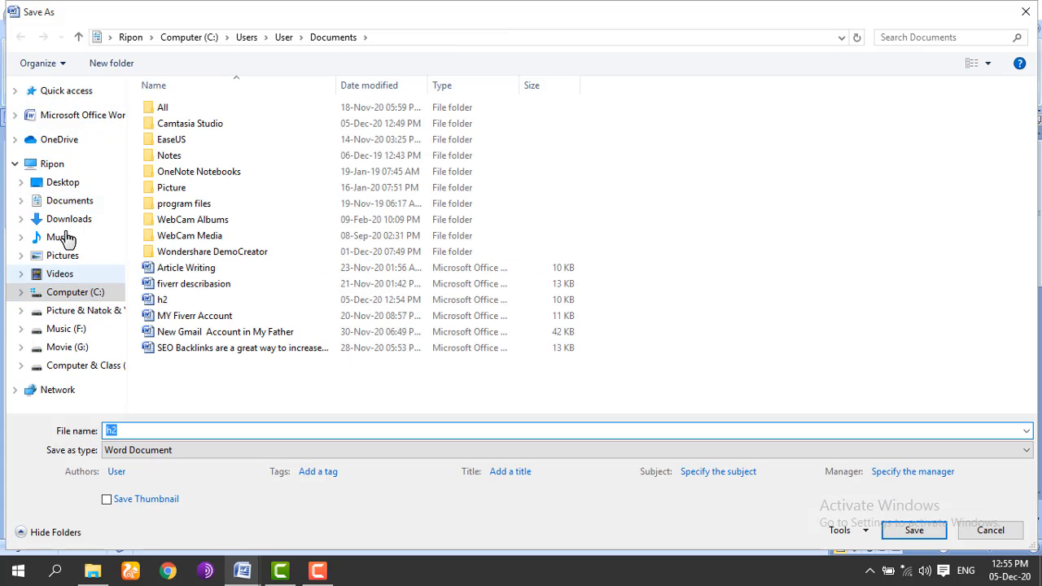
pyautogui.click(133, 430)
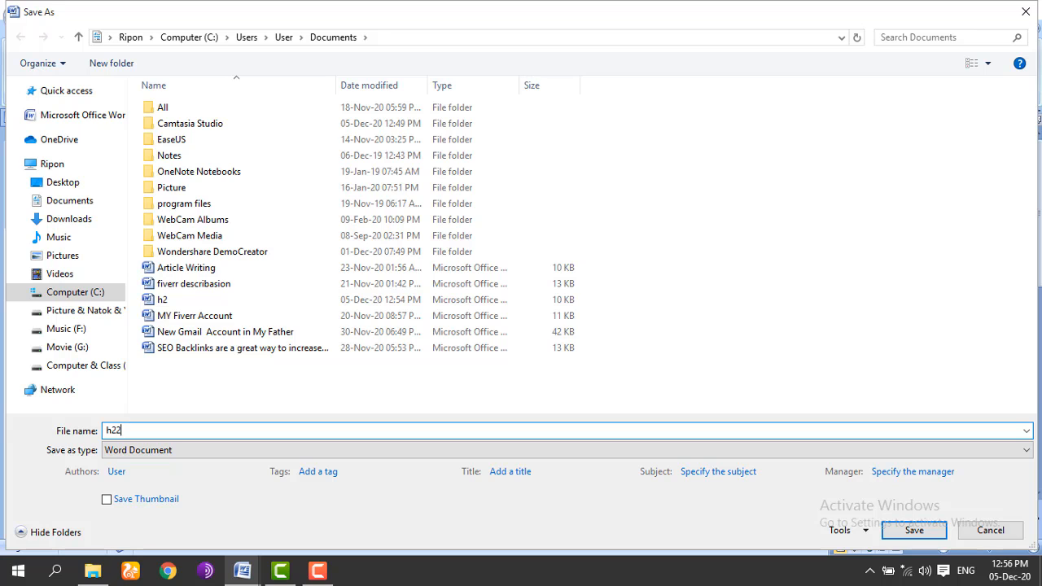
pyautogui.click(914, 533)
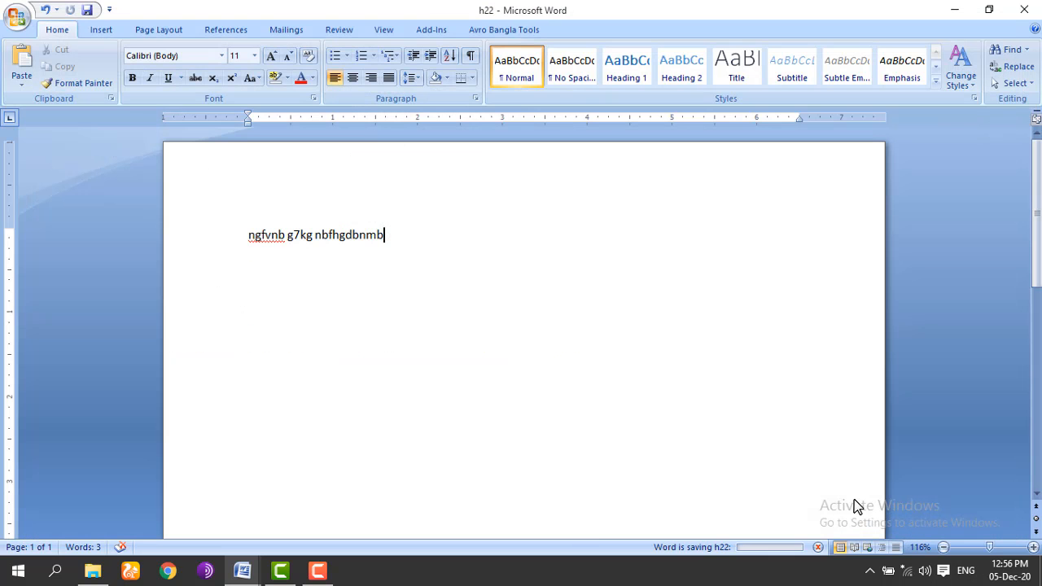
# Step: Open h22 from File Explorer's Documents folder so it opens in Word
pyautogui.click(90, 573)
pyautogui.click(50, 253)
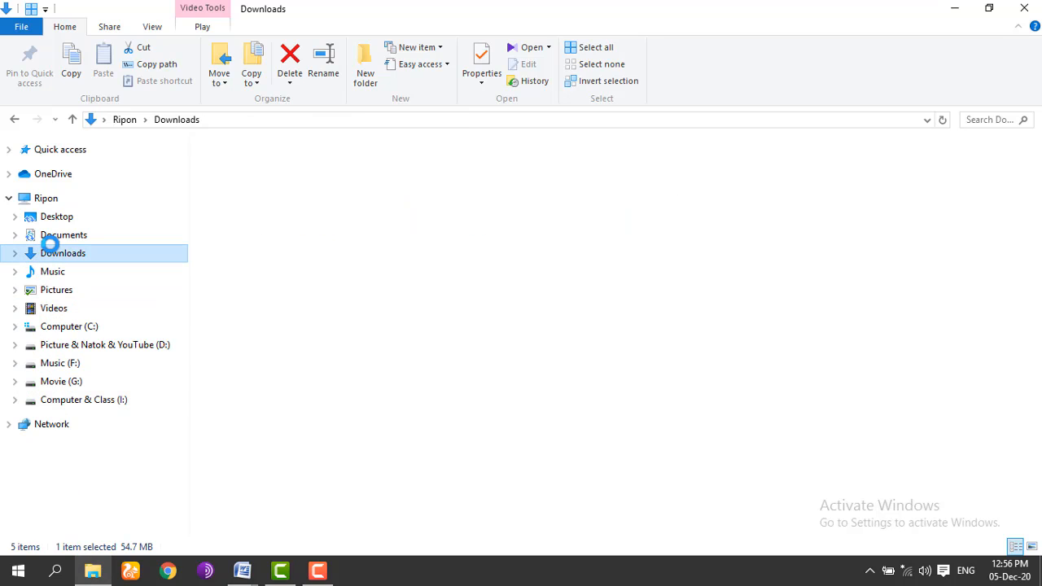
pyautogui.click(58, 239)
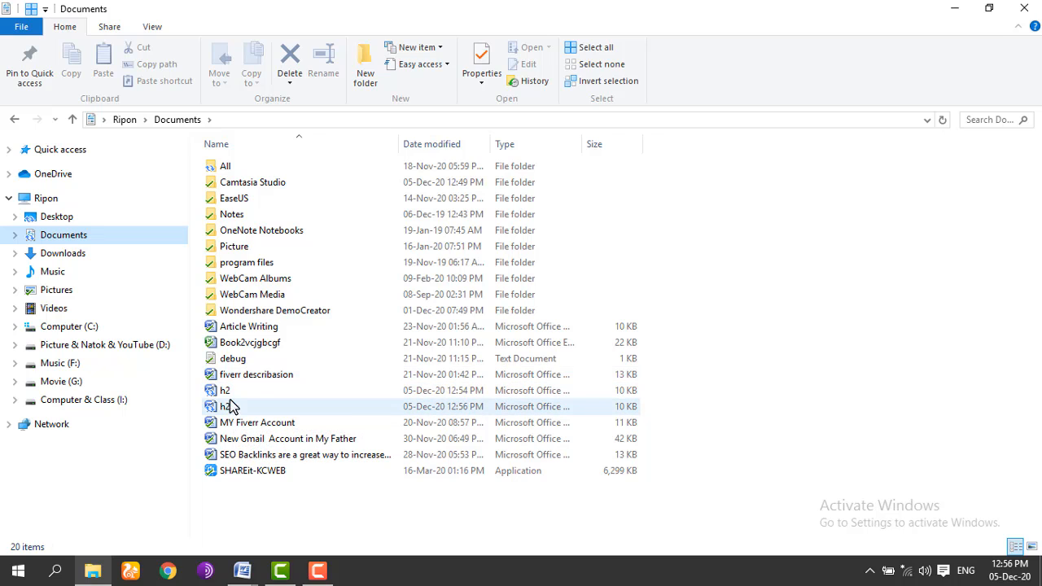
pyautogui.doubleClick(230, 407)
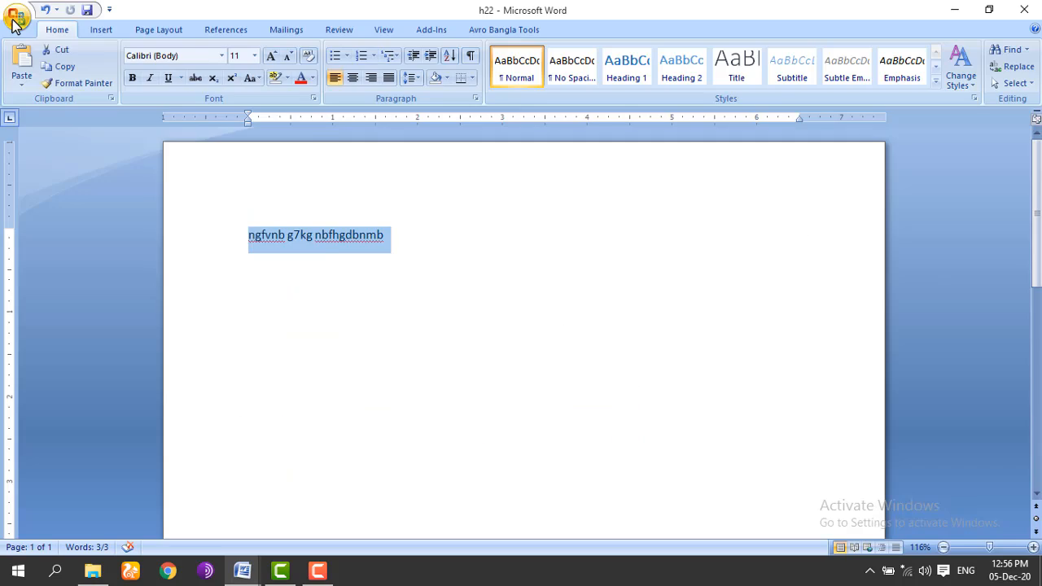
# Step: Show the Office menu with its recent documents list, then dismiss it
pyautogui.click(14, 18)
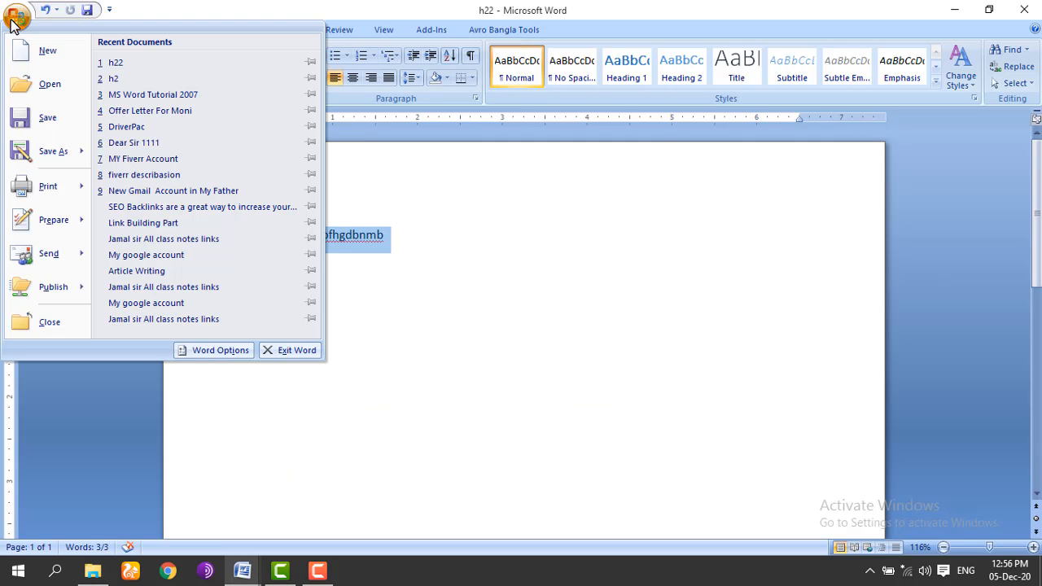
pyautogui.moveTo(53, 189)
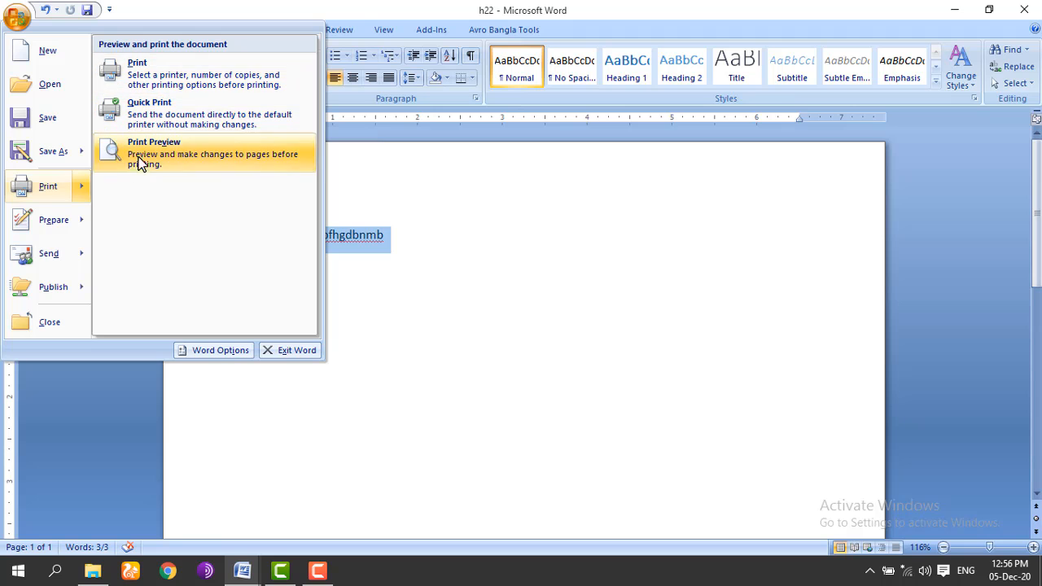
pyautogui.click(434, 255)
# Step: Replace the text with 'gyjfhj,k gjhfty uftbb bgtuy' and paste copies until there are eight lines
pyautogui.click(432, 254)
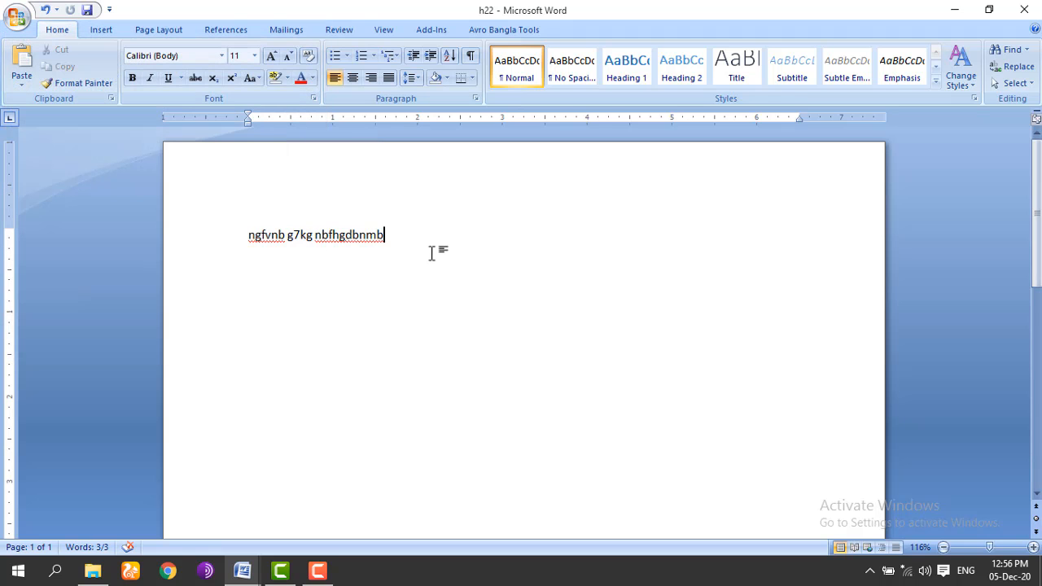
pyautogui.hotkey('ctrl', 'a')
pyautogui.write('gyjfhj,k  gjhfty uftbb bgtuy')
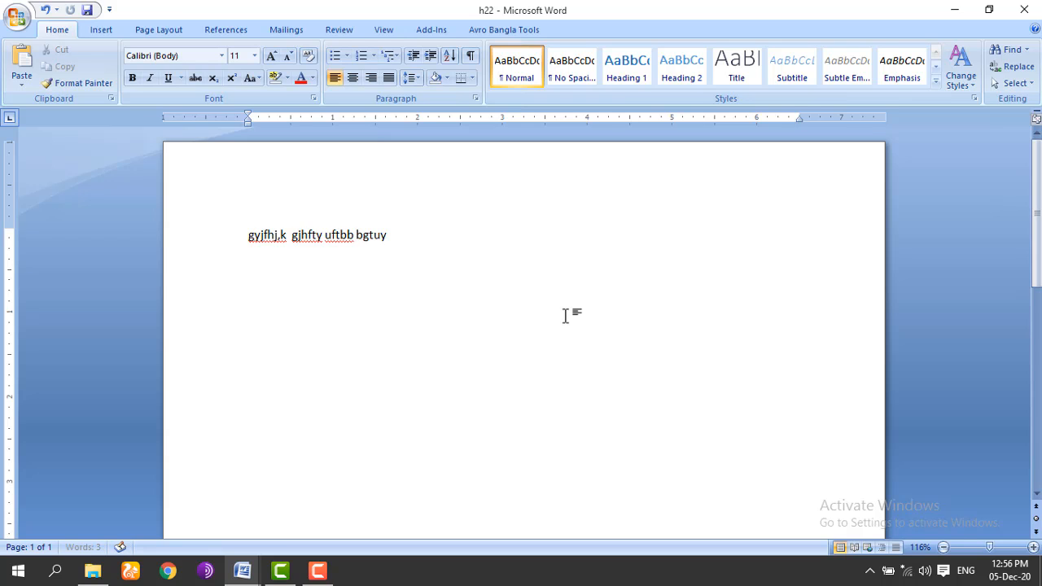
pyautogui.hotkey('ctrl', 'a')
pyautogui.hotkey('ctrl', 'c')
pyautogui.hotkey('ctrl', 'v')
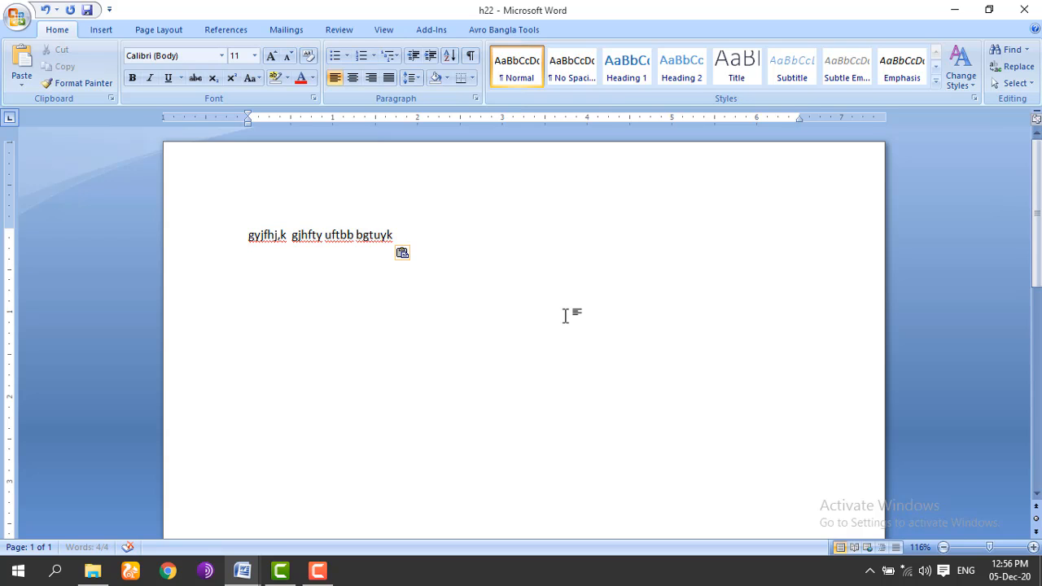
pyautogui.hotkey('ctrl', 'v')
pyautogui.hotkey('ctrl', 'v')
pyautogui.hotkey('ctrl', 'v')
pyautogui.hotkey('ctrl', 'v')
pyautogui.hotkey('ctrl', 'v')
pyautogui.hotkey('ctrl', 'v')
pyautogui.hotkey('ctrl', 'v')
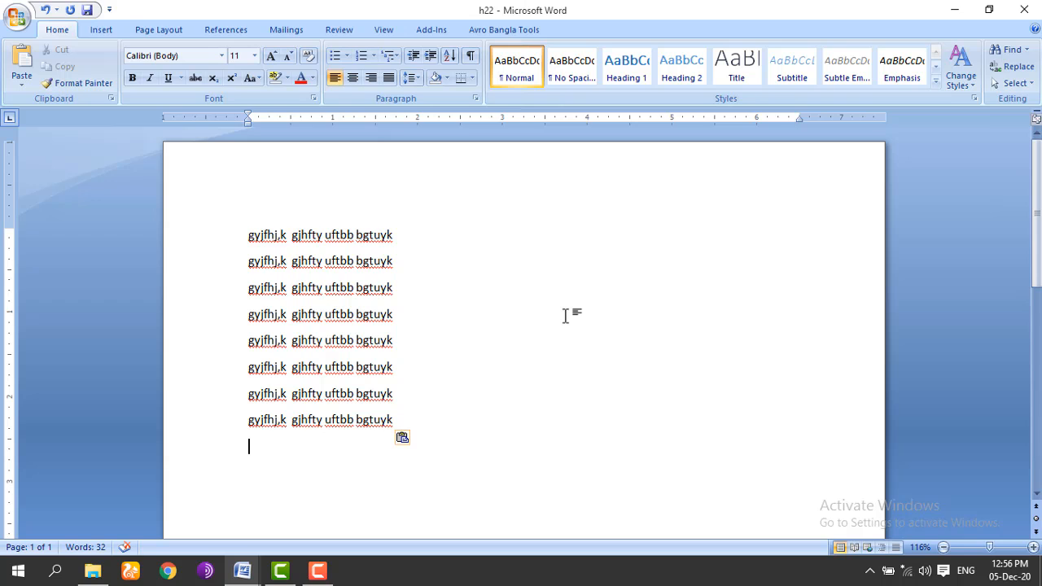
pyautogui.moveTo(250, 233); pyautogui.dragTo(296, 234)
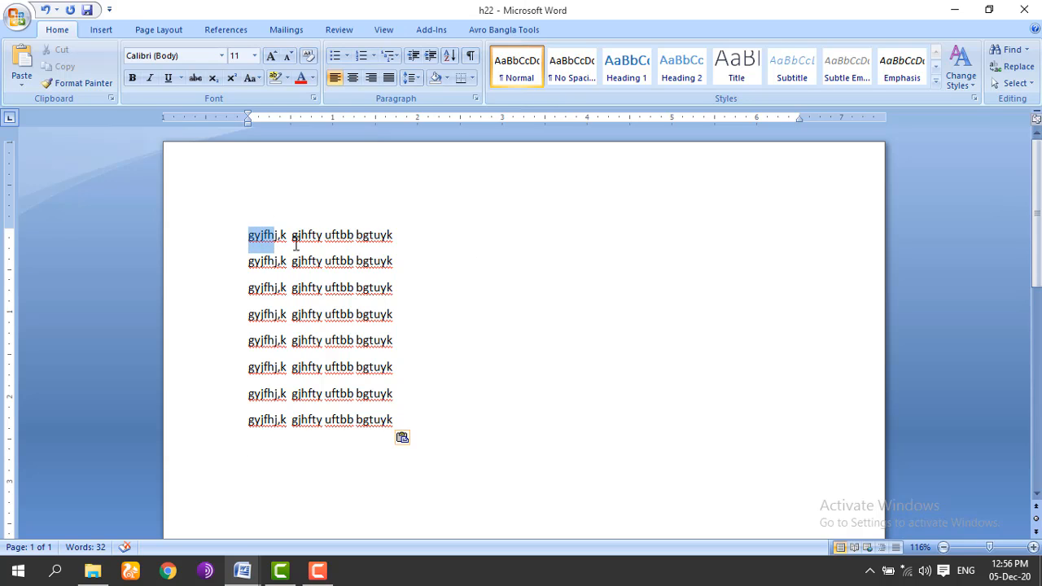
pyautogui.click(594, 311)
# Step: In the Print dialog, review the printers, keep Journal Note Writer, and choose Current page
pyautogui.click(18, 18)
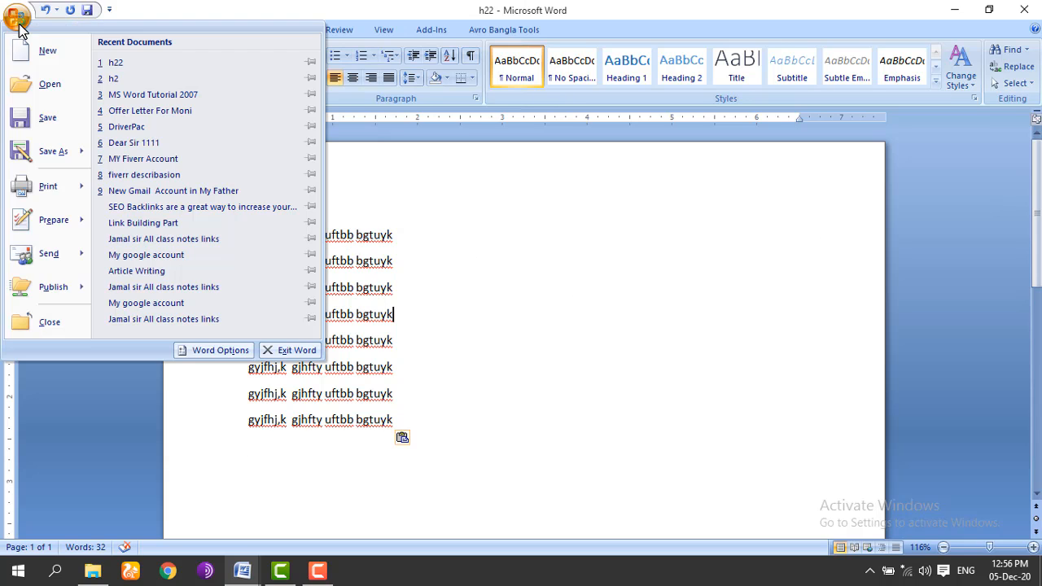
pyautogui.click(57, 188)
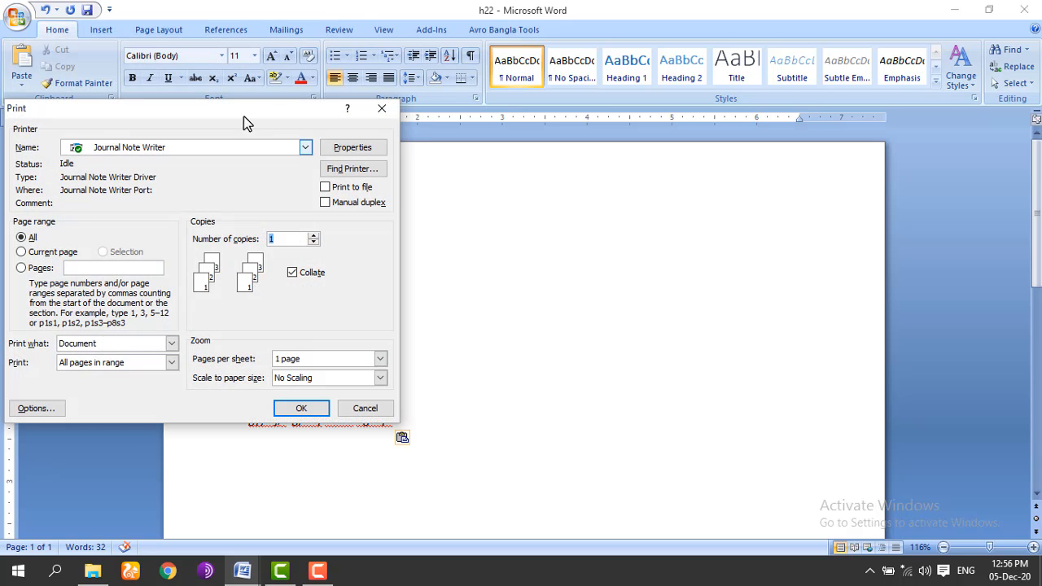
pyautogui.moveTo(191, 103); pyautogui.dragTo(516, 113)
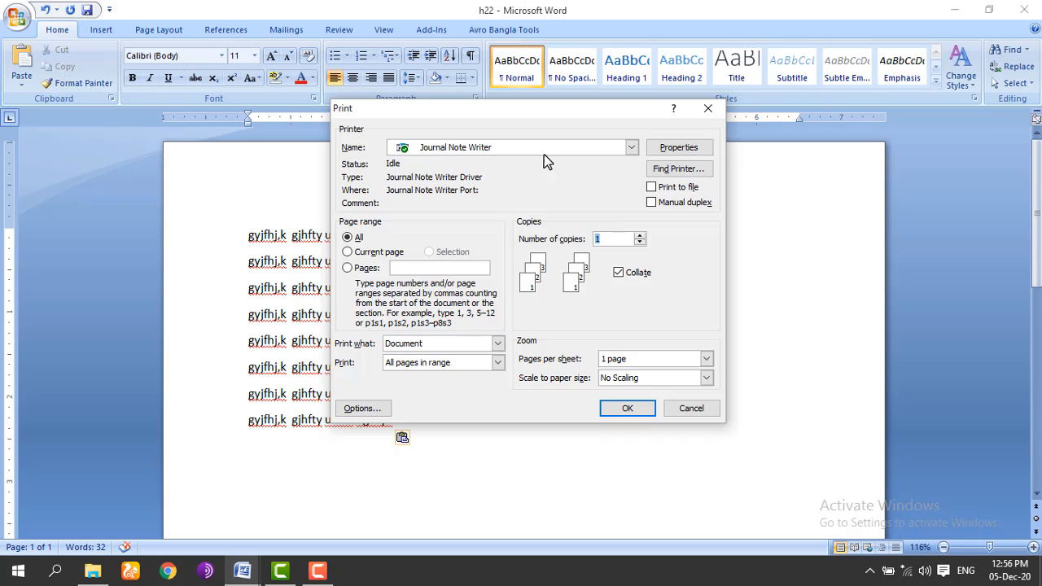
pyautogui.click(632, 147)
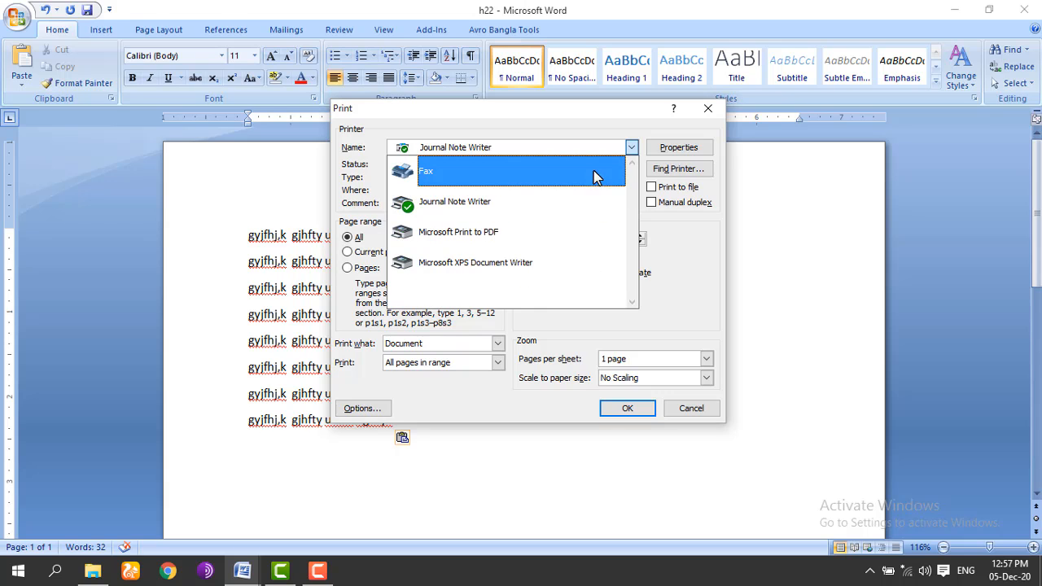
pyautogui.click(632, 148)
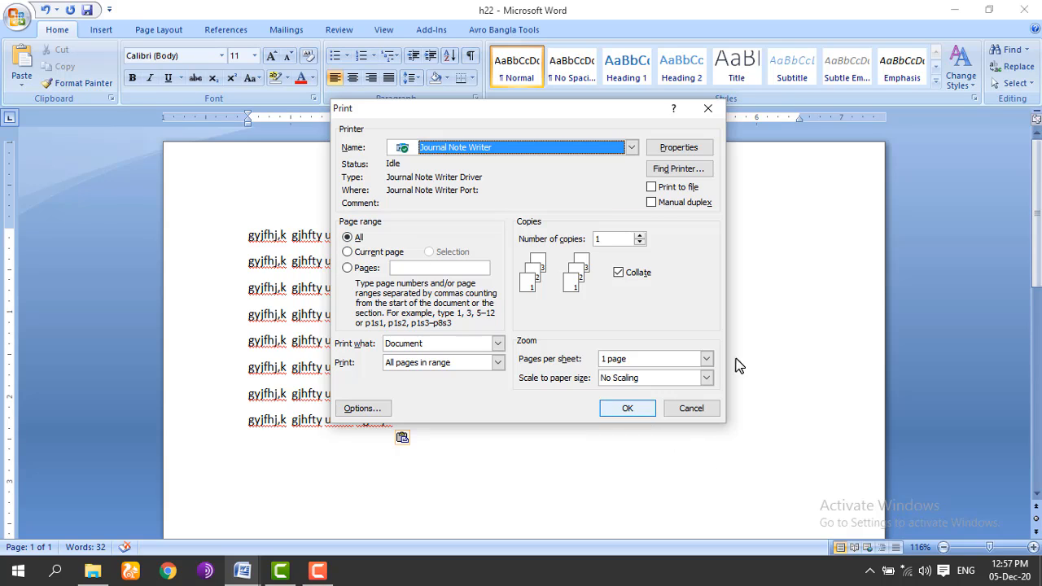
pyautogui.click(361, 254)
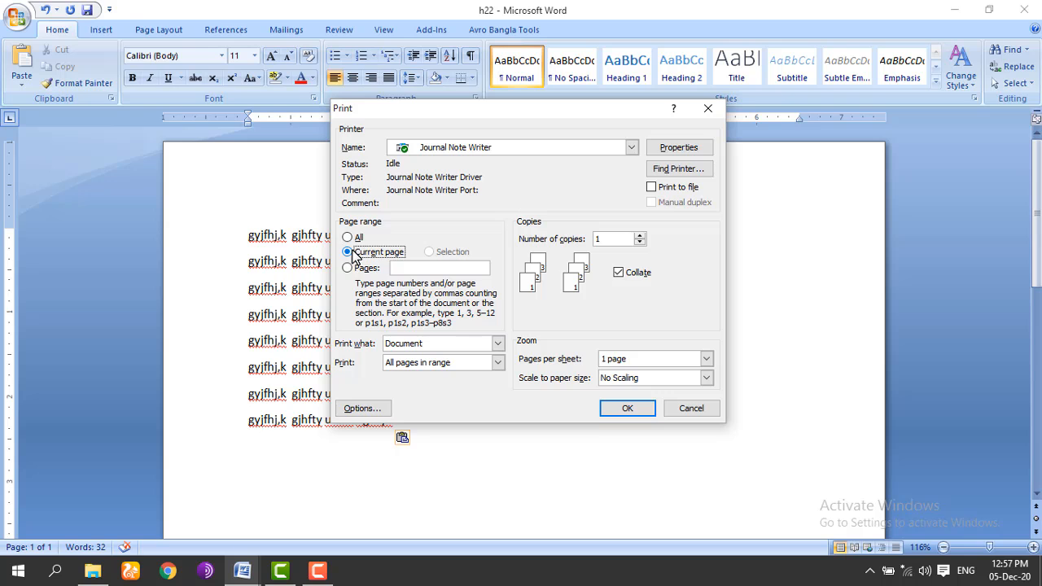
# Step: Cancel the Print dialog and scroll through the document
pyautogui.click(691, 408)
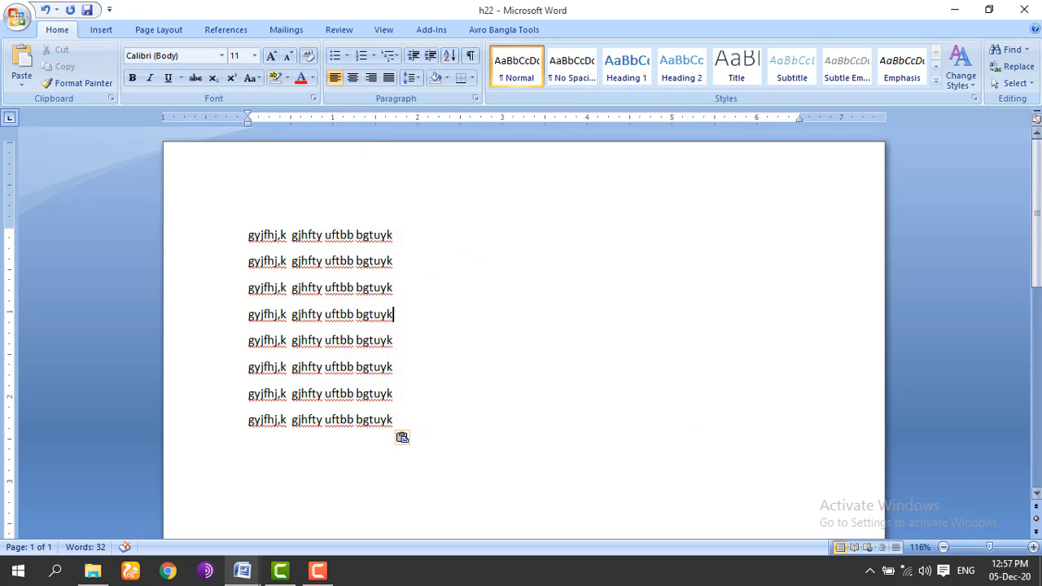
pyautogui.scroll(-1, 1036, 310)
pyautogui.scroll(-4, 527, 326)
pyautogui.scroll(1, 528, 325)
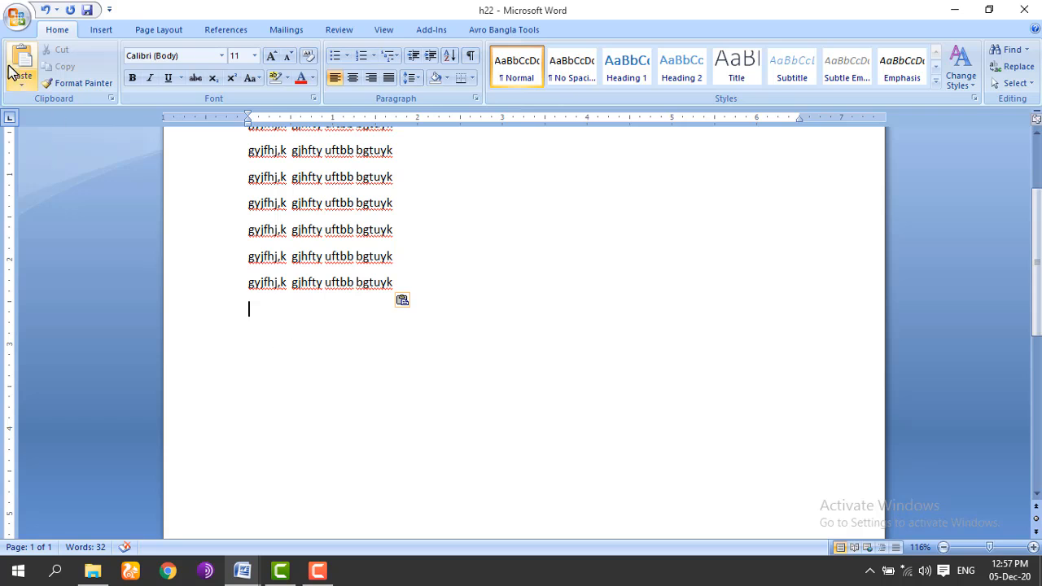
# Step: Reopen the Print dialog with the page range set to Current page
pyautogui.click(17, 17)
pyautogui.click(49, 189)
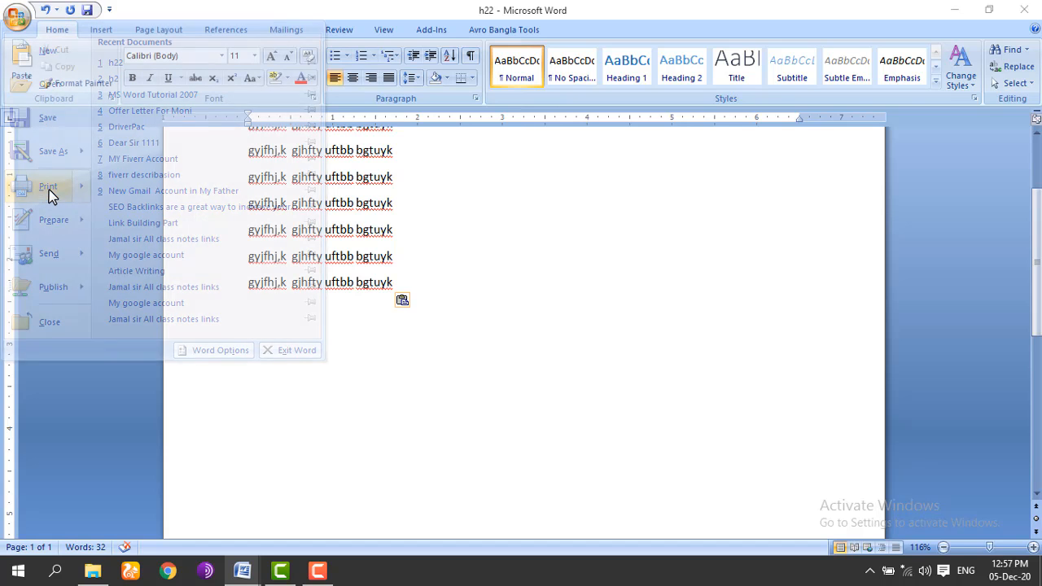
pyautogui.click(350, 252)
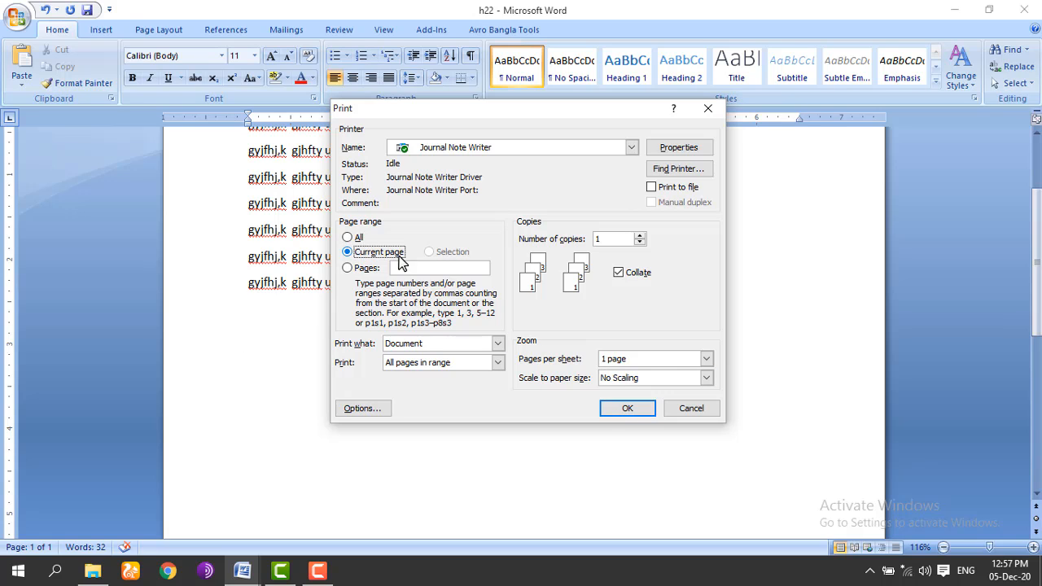
# Step: Try a Pages range of 10, 44, 45, 80, keep printing the Document, then return to All
pyautogui.click(349, 269)
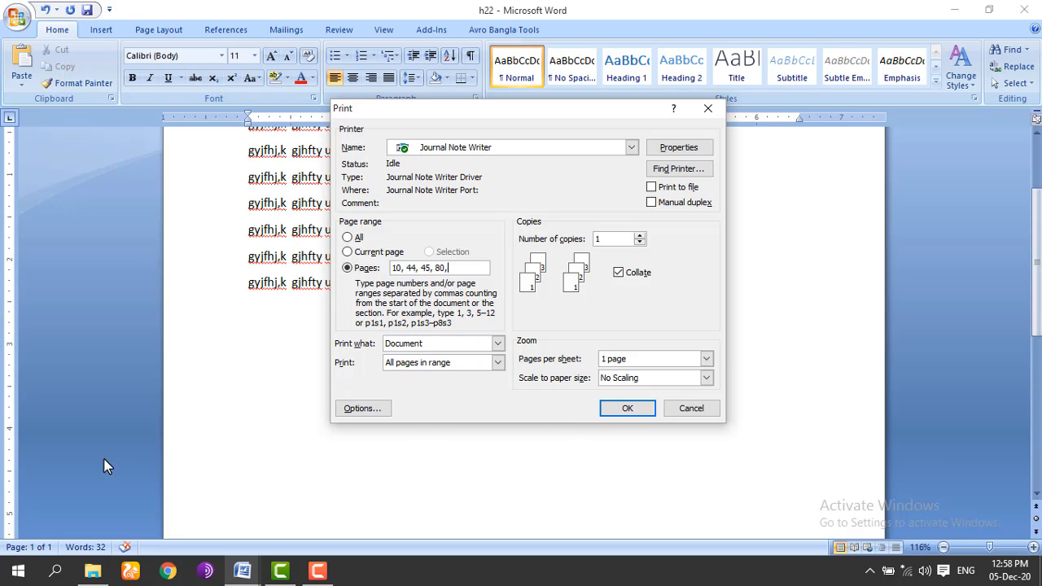
pyautogui.moveTo(446, 269); pyautogui.dragTo(391, 272)
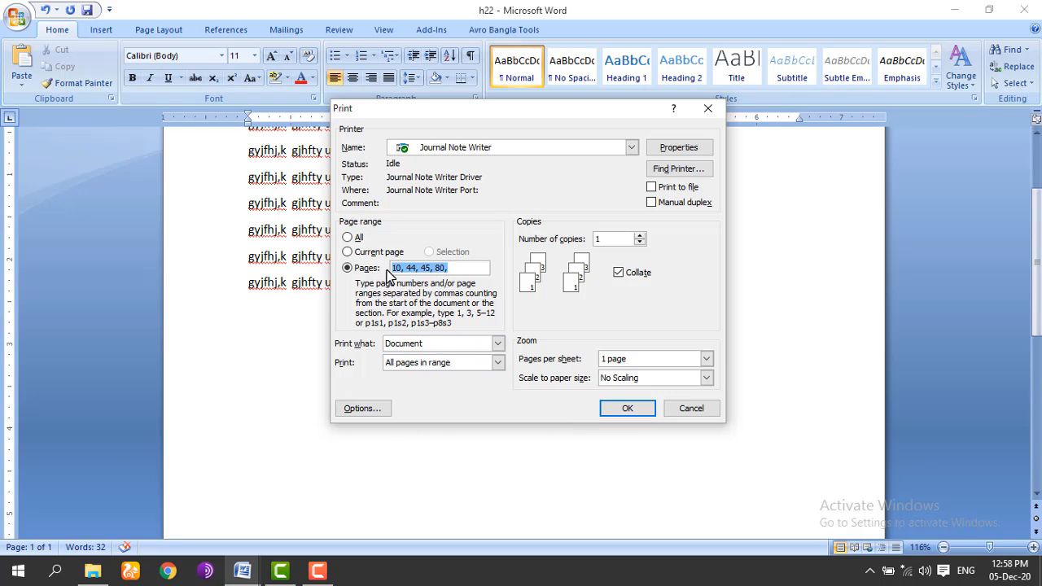
pyautogui.click(465, 272)
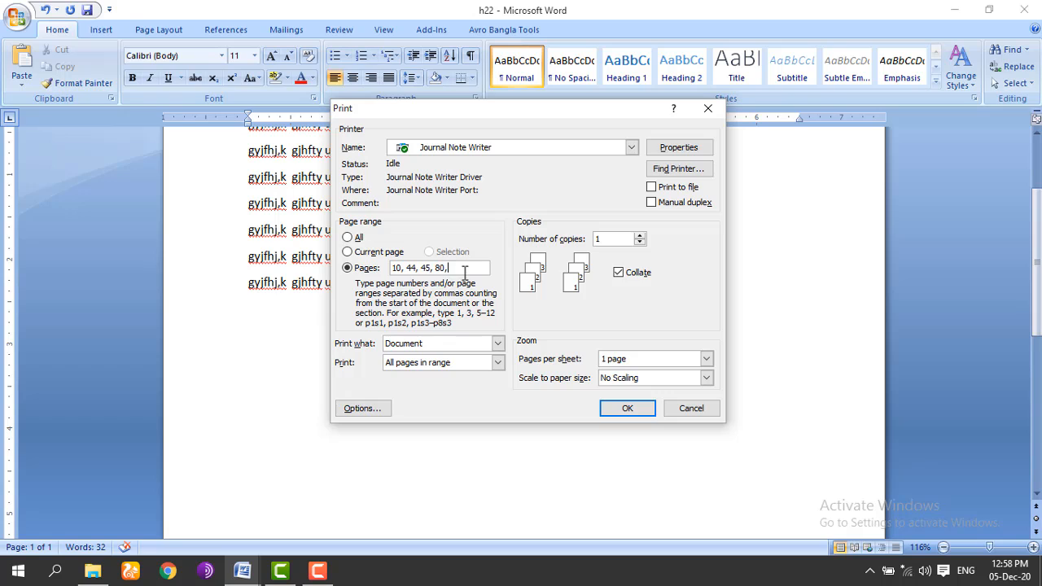
pyautogui.click(499, 345)
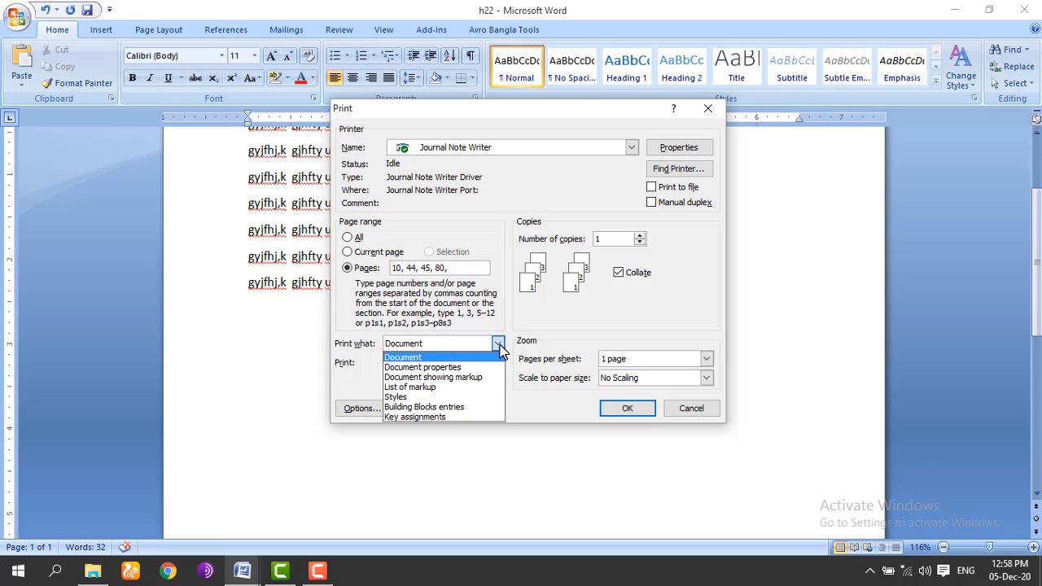
pyautogui.click(500, 347)
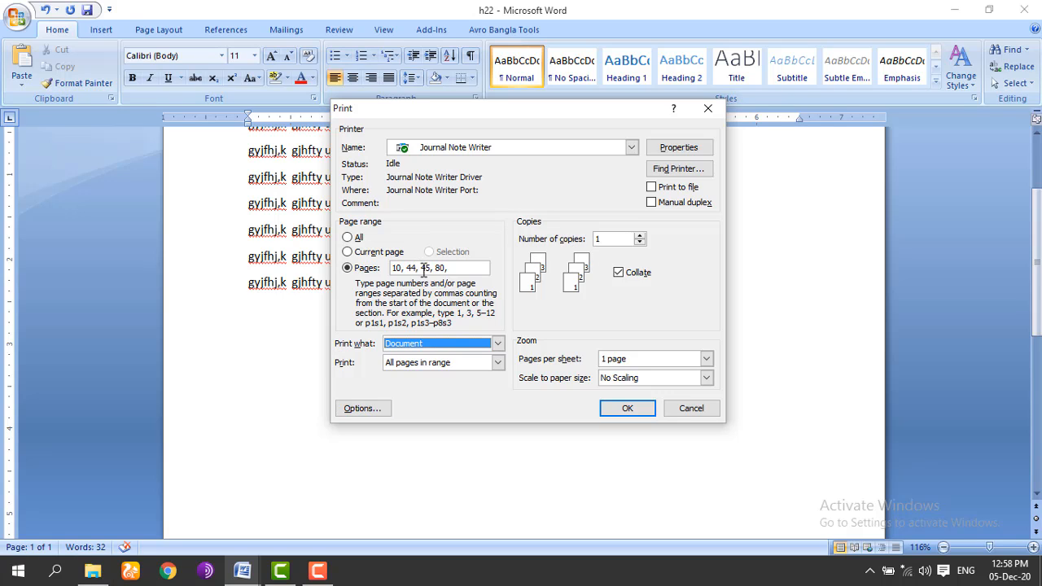
pyautogui.click(346, 237)
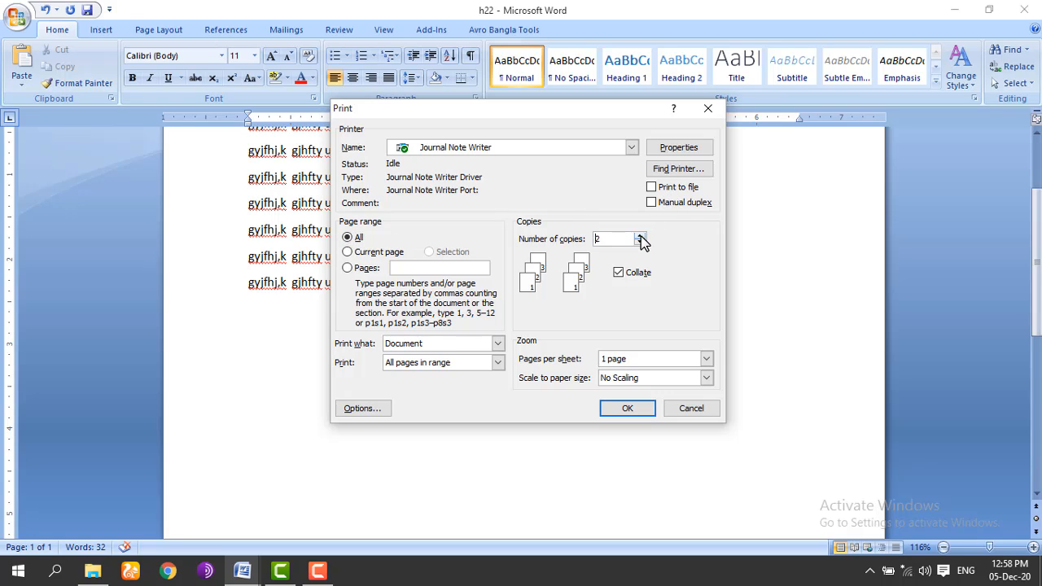
# Step: Change Number of copies to 5 and make the copies print collated
pyautogui.moveTo(615, 245); pyautogui.dragTo(574, 246)
pyautogui.click(618, 272)
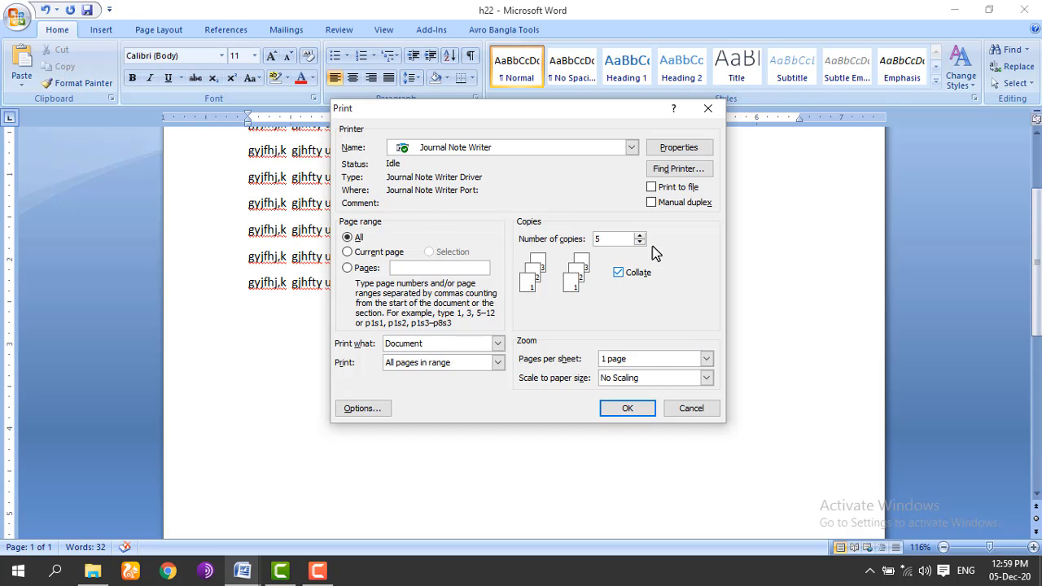
# Step: Review the Journal Note Writer properties, keeping Letter paper size, then close them
pyautogui.click(679, 149)
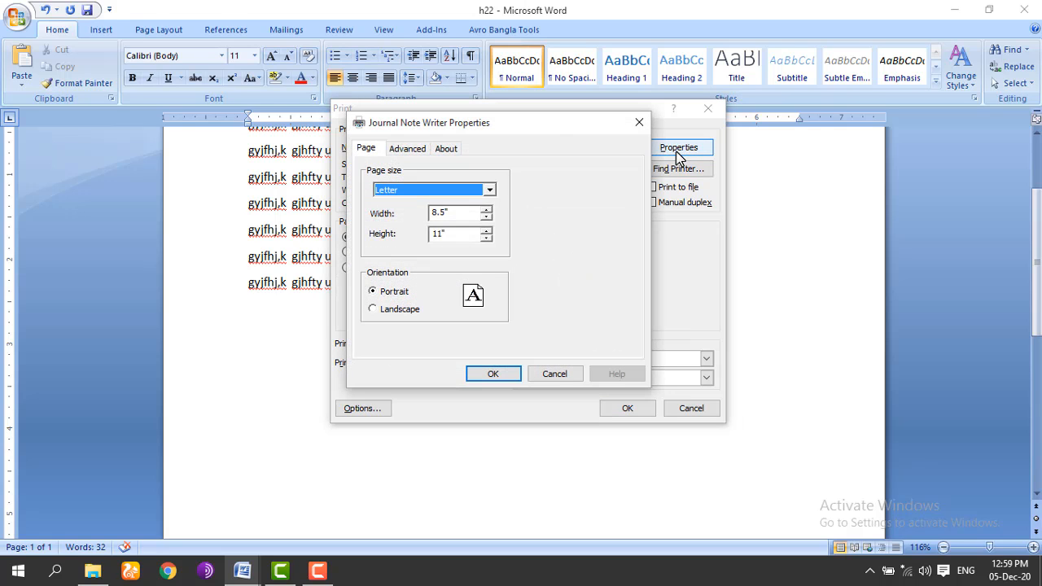
pyautogui.click(490, 190)
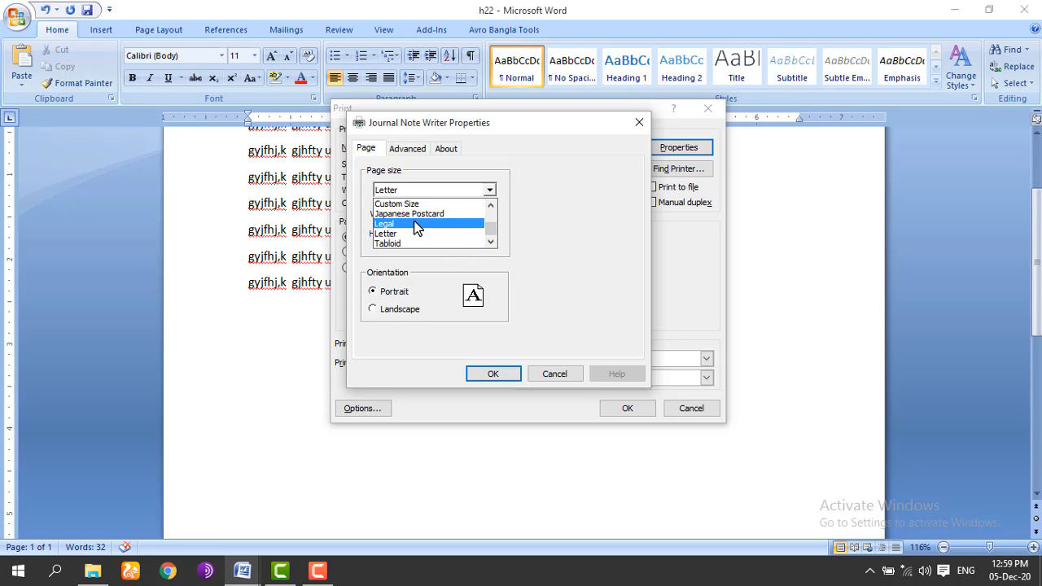
pyautogui.click(489, 193)
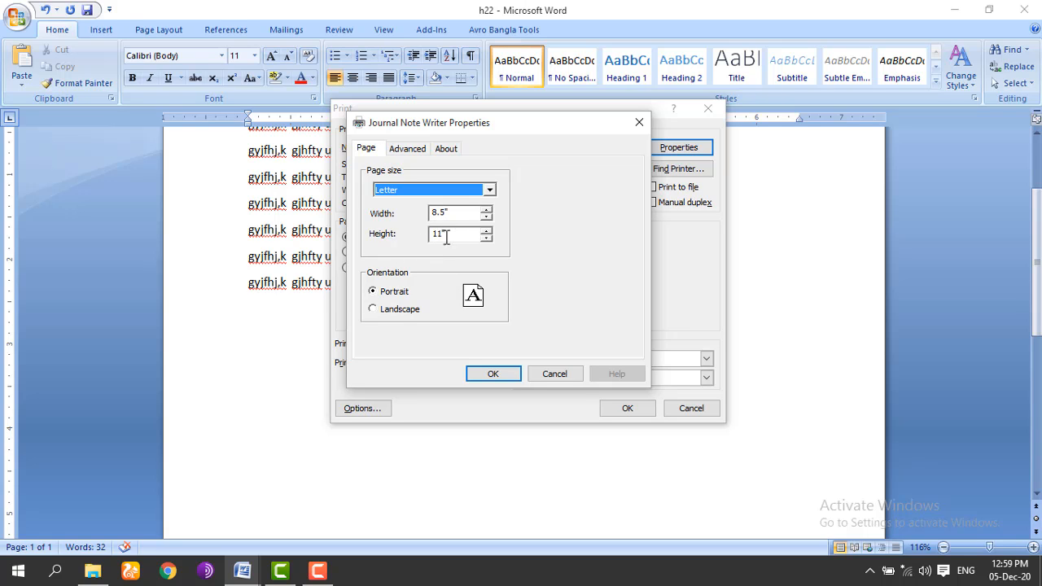
pyautogui.click(407, 153)
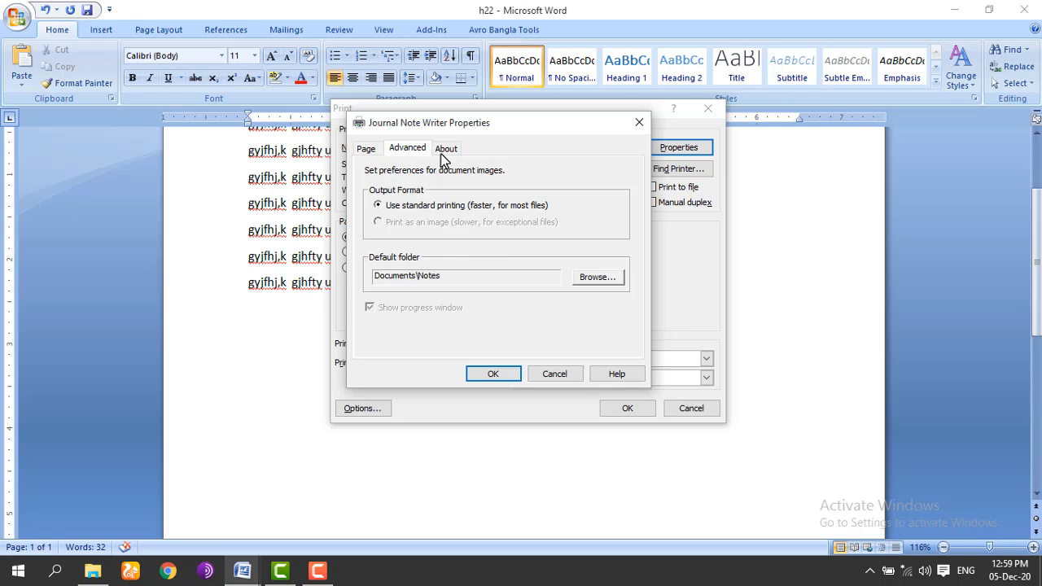
pyautogui.click(451, 153)
pyautogui.click(395, 153)
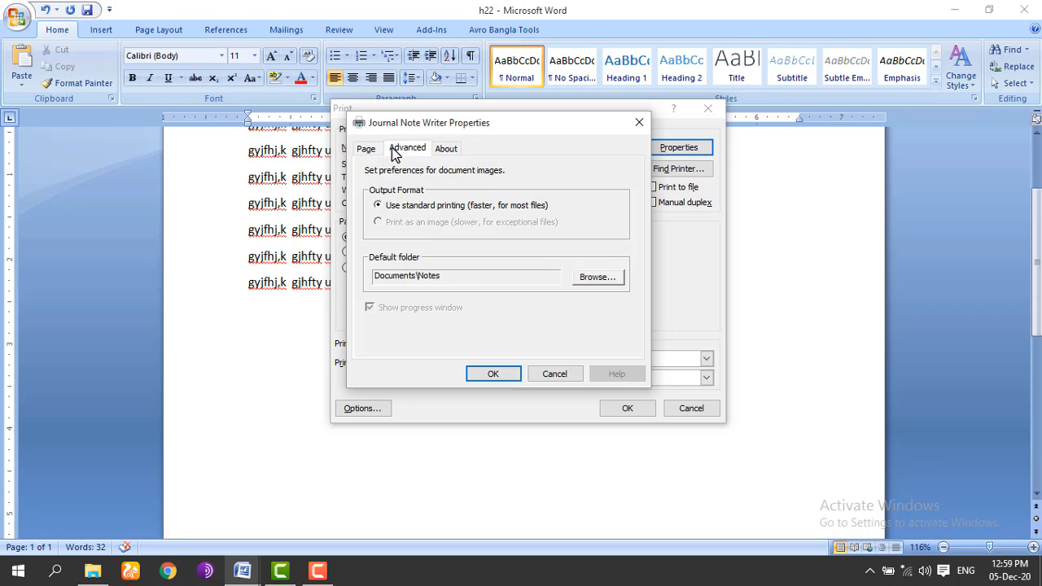
pyautogui.click(367, 150)
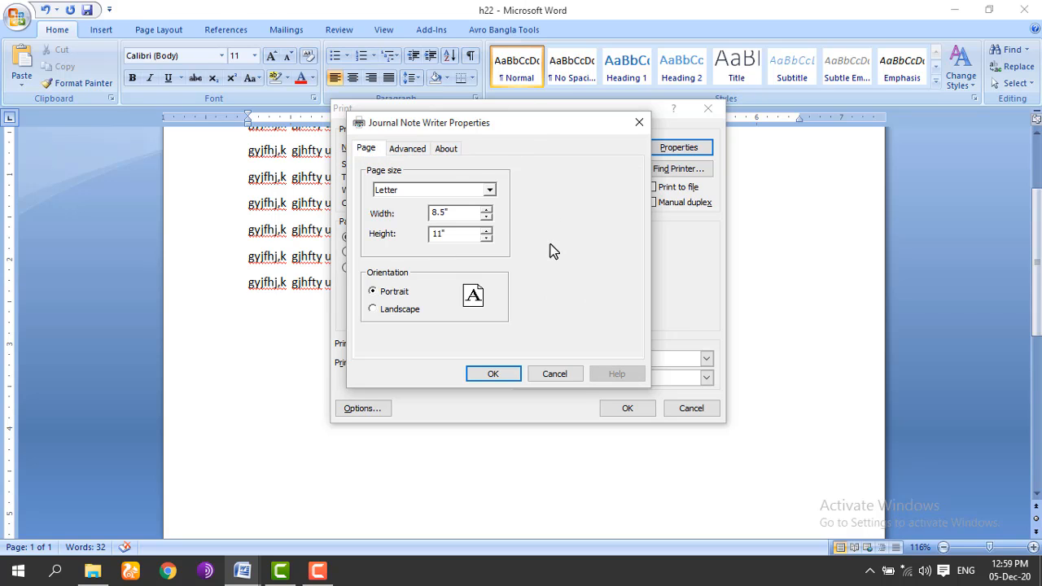
pyautogui.click(493, 373)
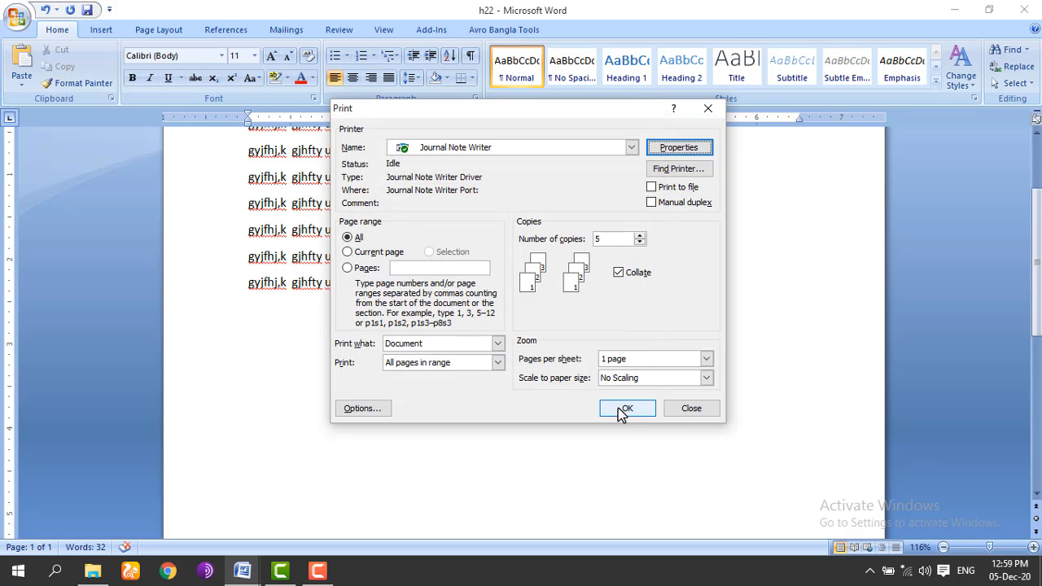
# Step: Check Word's print Options, then confirm the Print dialog to print
pyautogui.click(373, 410)
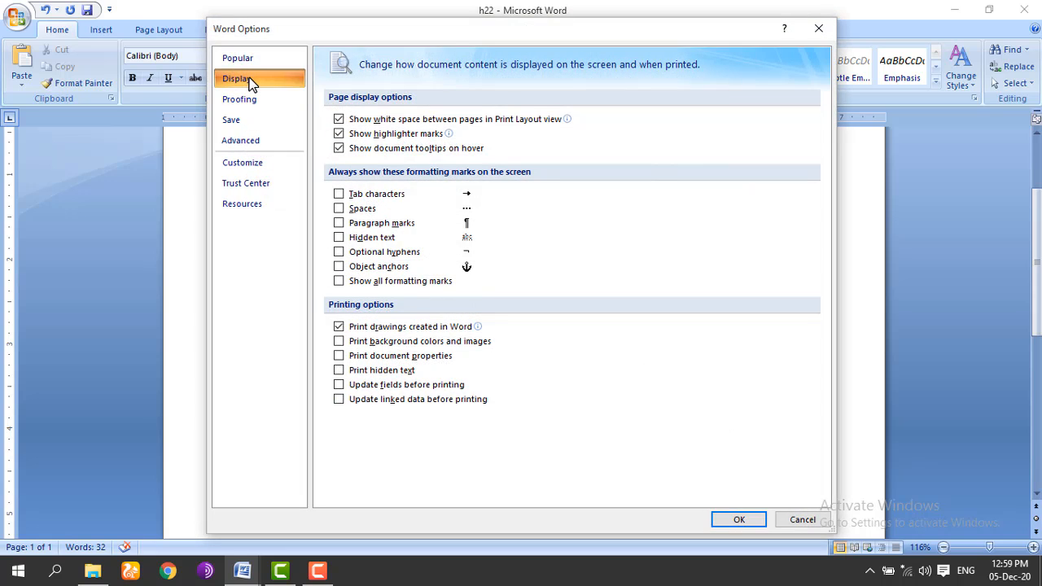
pyautogui.click(741, 520)
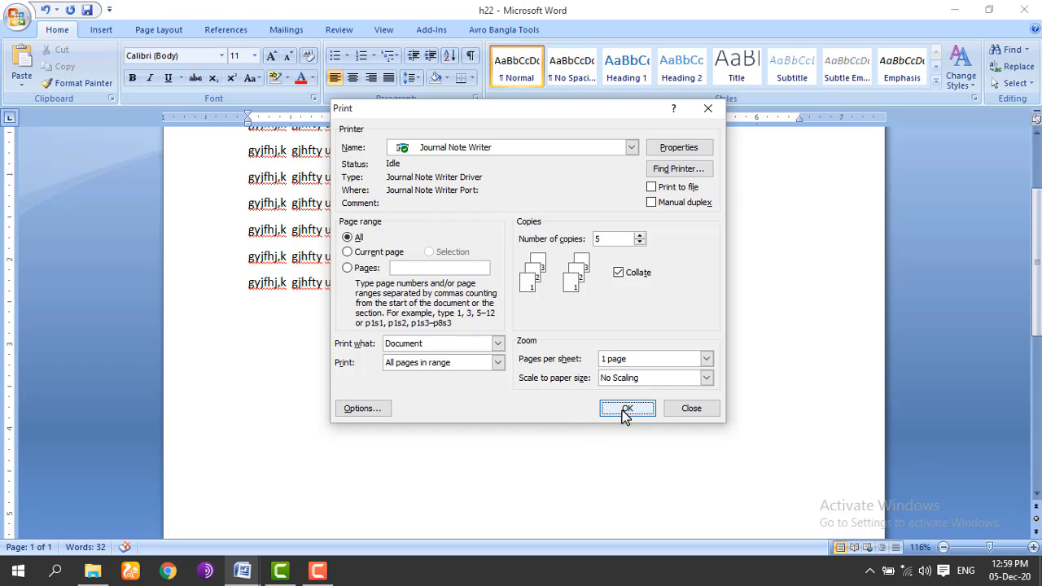
pyautogui.click(690, 410)
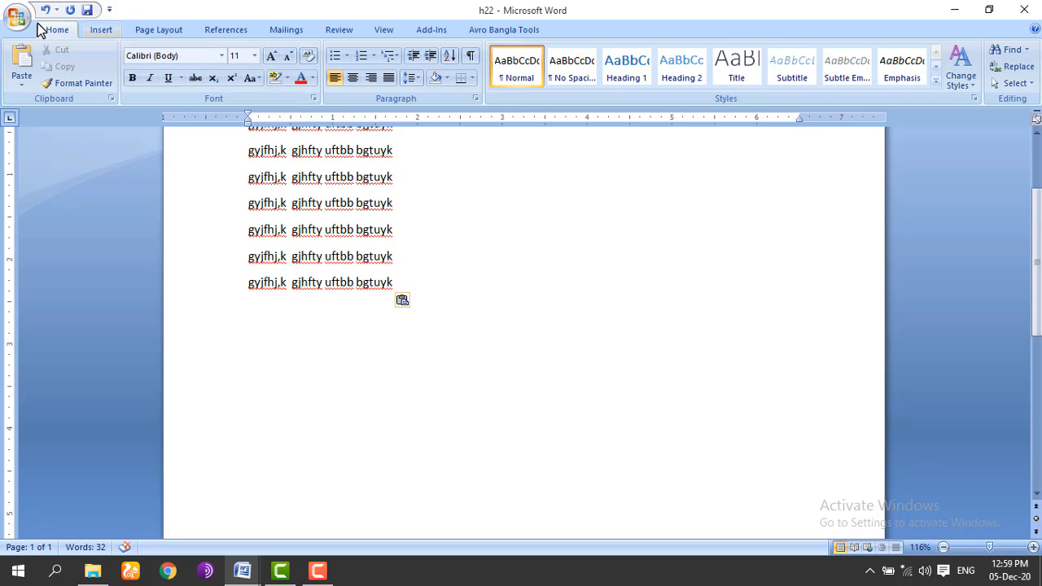
# Step: Open Print Preview, zoom in on the text, then zoom out to the whole page at 49%
pyautogui.click(13, 21)
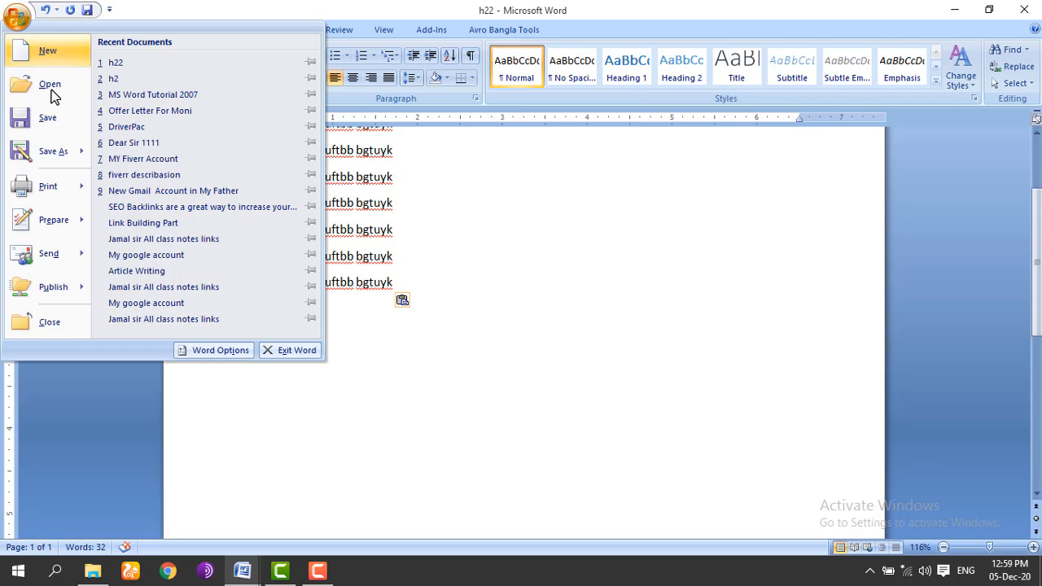
pyautogui.moveTo(72, 199)
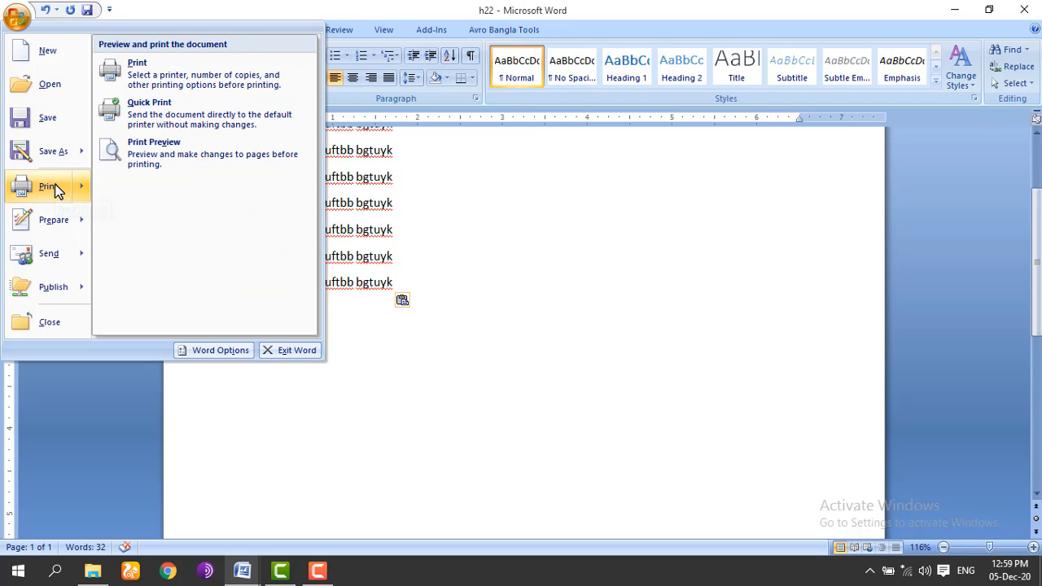
pyautogui.click(153, 155)
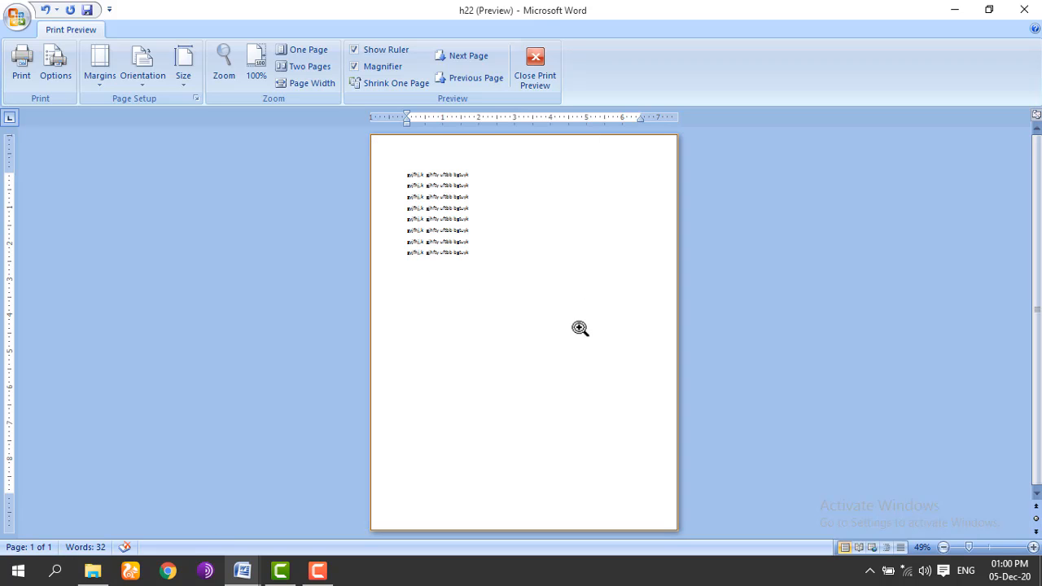
pyautogui.click(450, 236)
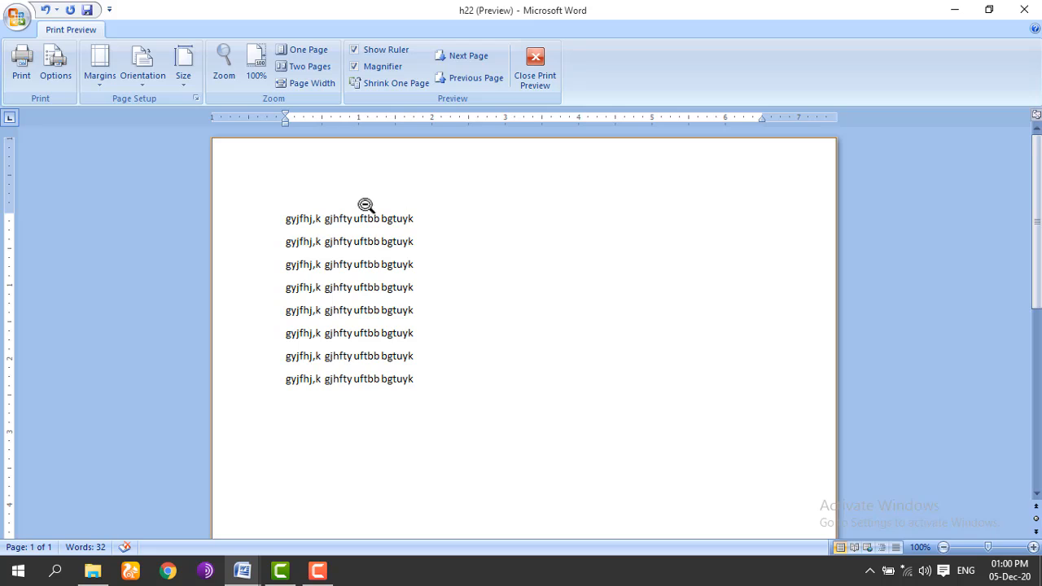
pyautogui.click(524, 271)
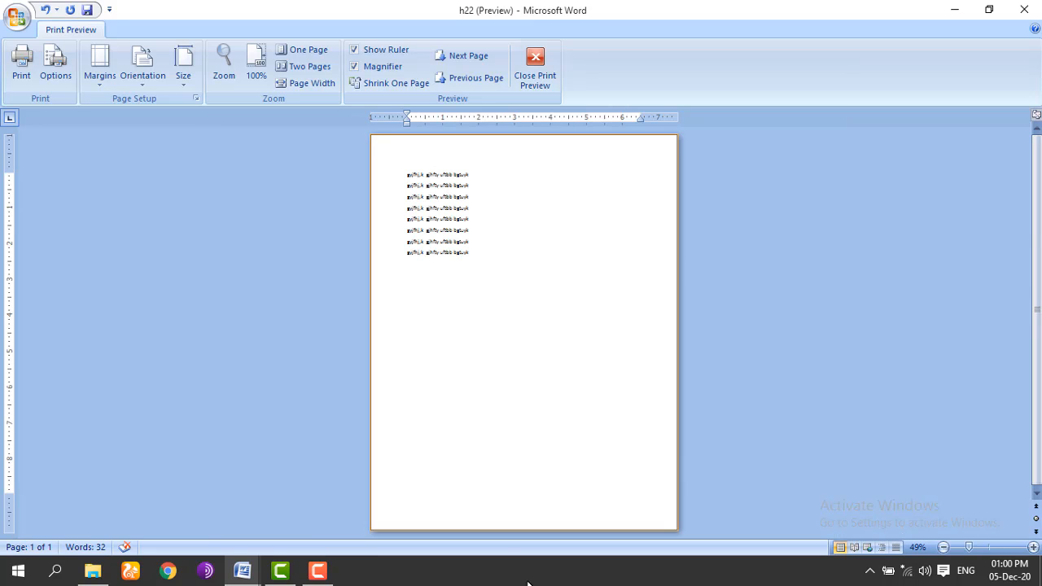
# Step: Close Print Preview and bring up the Document Properties panel from Prepare
pyautogui.click(534, 67)
pyautogui.click(16, 19)
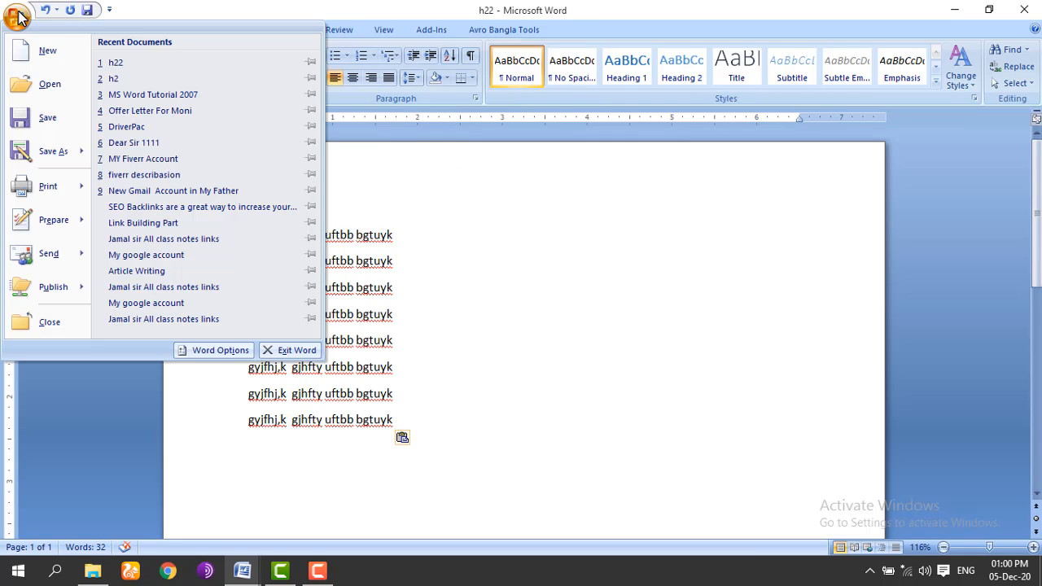
pyautogui.moveTo(65, 237)
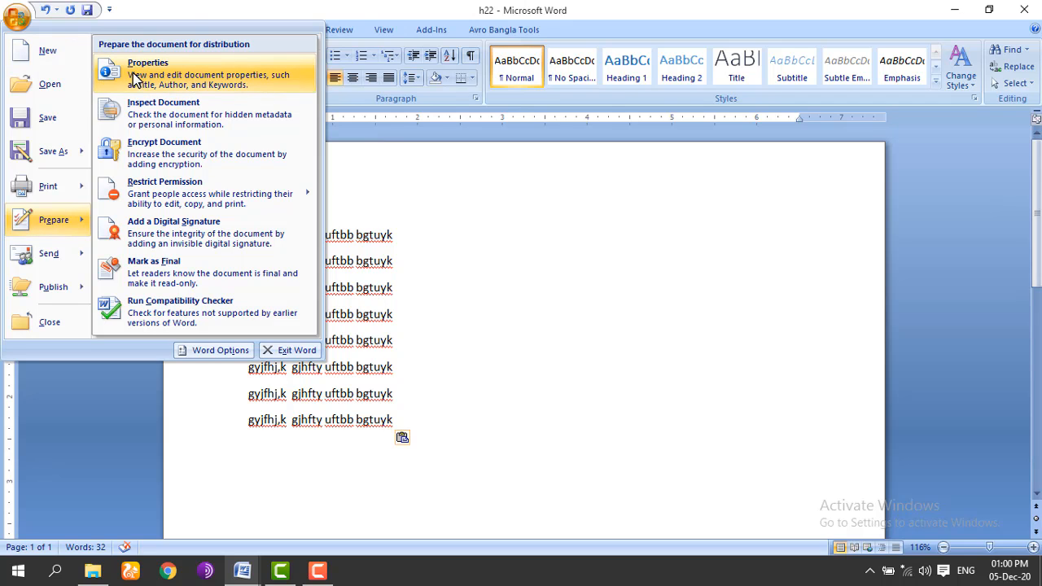
pyautogui.press('Escape')
pyautogui.press('Escape')
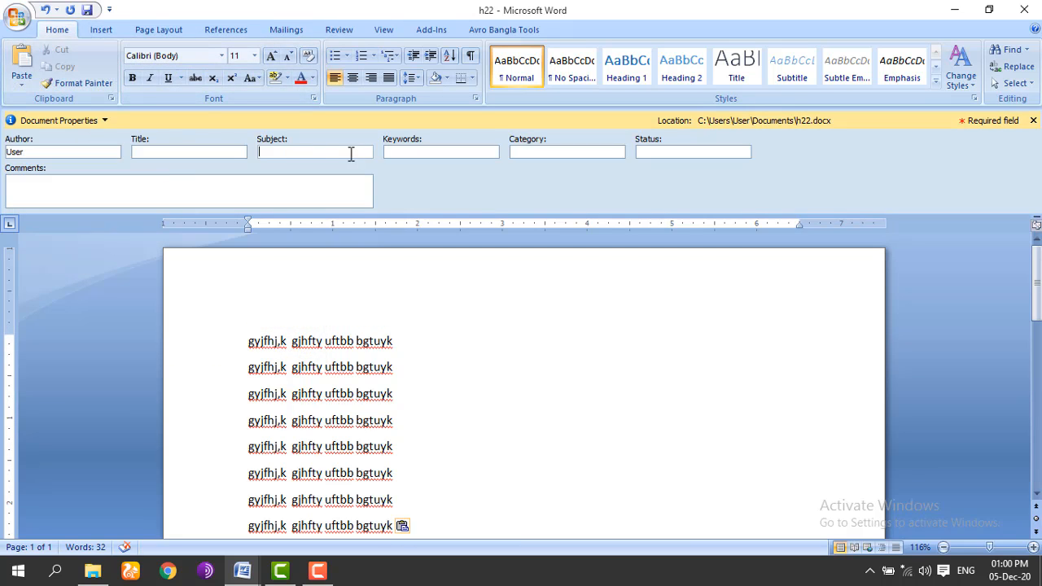
# Step: Click into the Keywords and Comments fields, then close the Document Properties panel
pyautogui.click(400, 151)
pyautogui.click(69, 201)
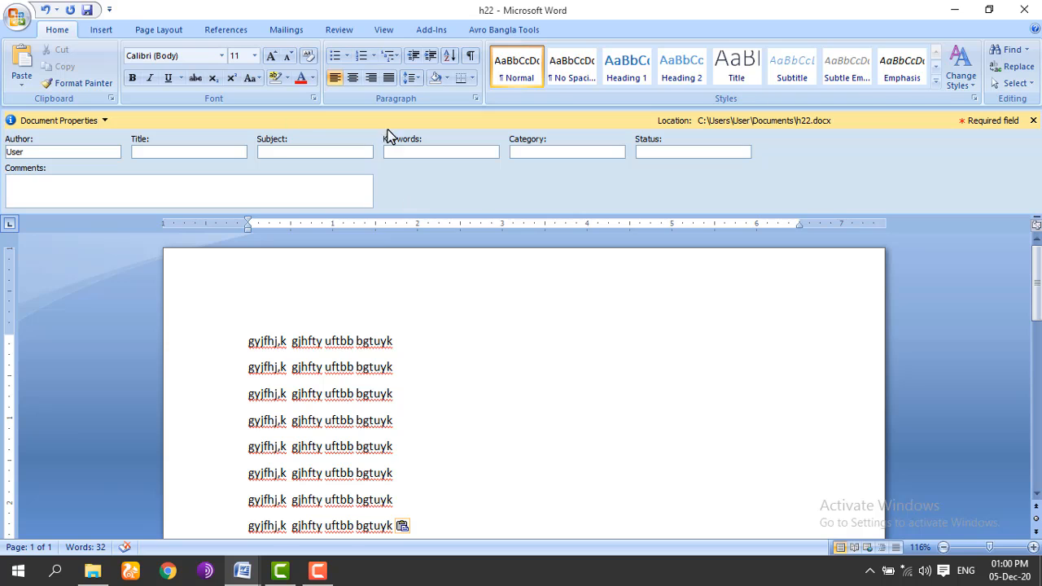
pyautogui.click(1033, 120)
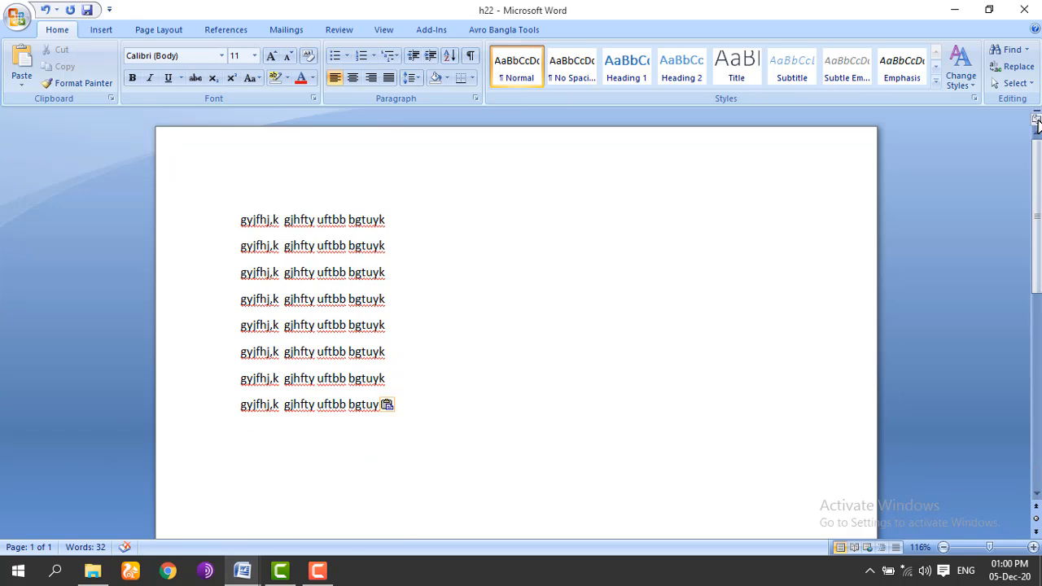
pyautogui.click(16, 22)
pyautogui.moveTo(49, 258)
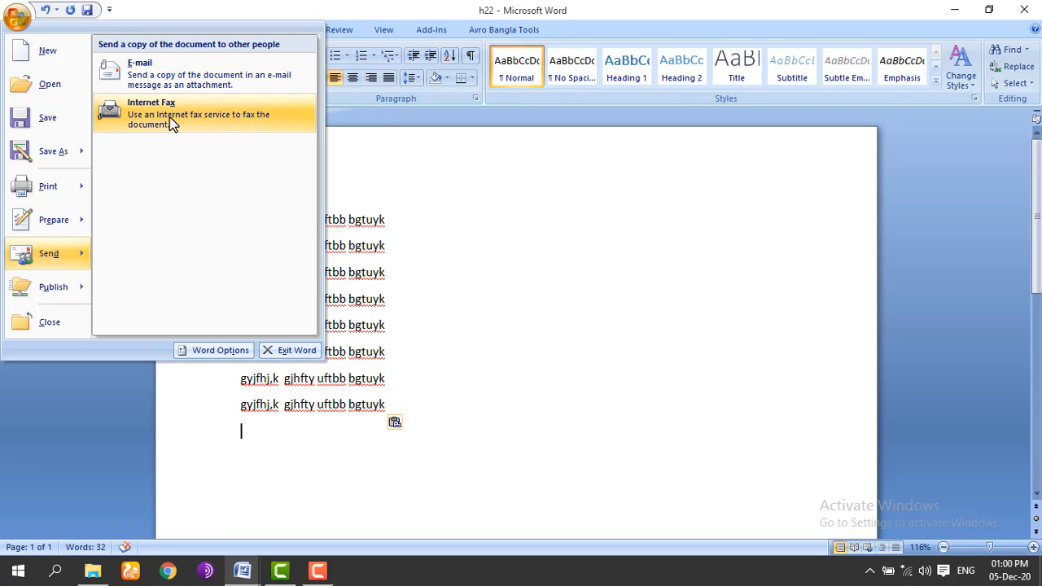
pyautogui.moveTo(80, 294)
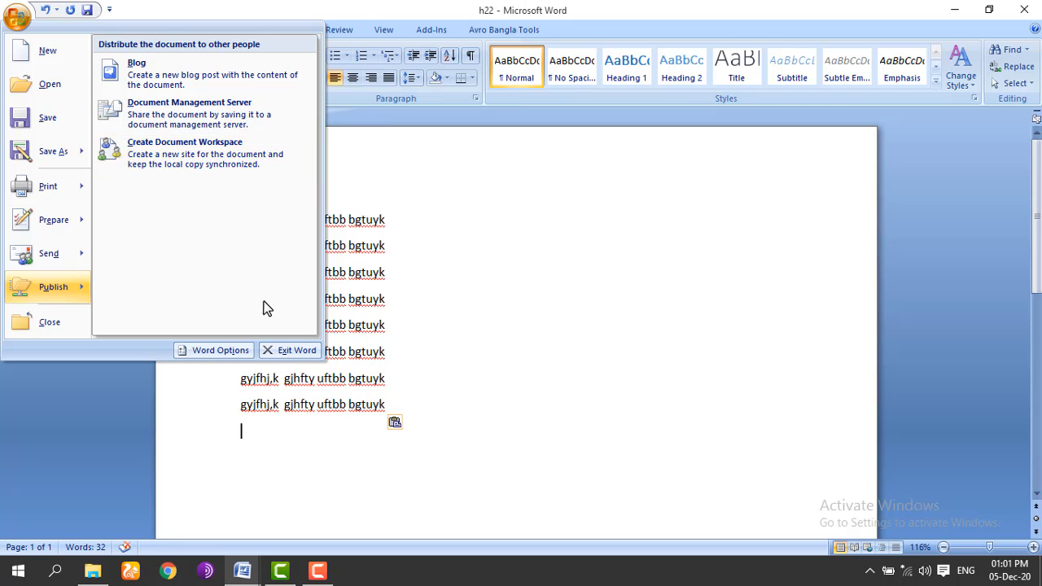
pyautogui.click(431, 335)
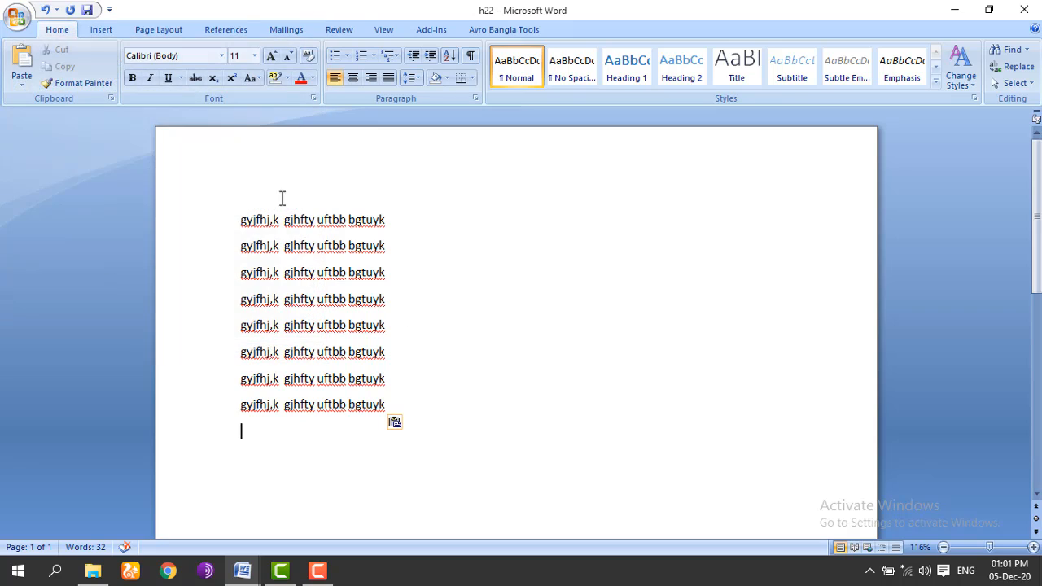
# Step: Check the undo list, then select and delete the first text line
pyautogui.click(56, 10)
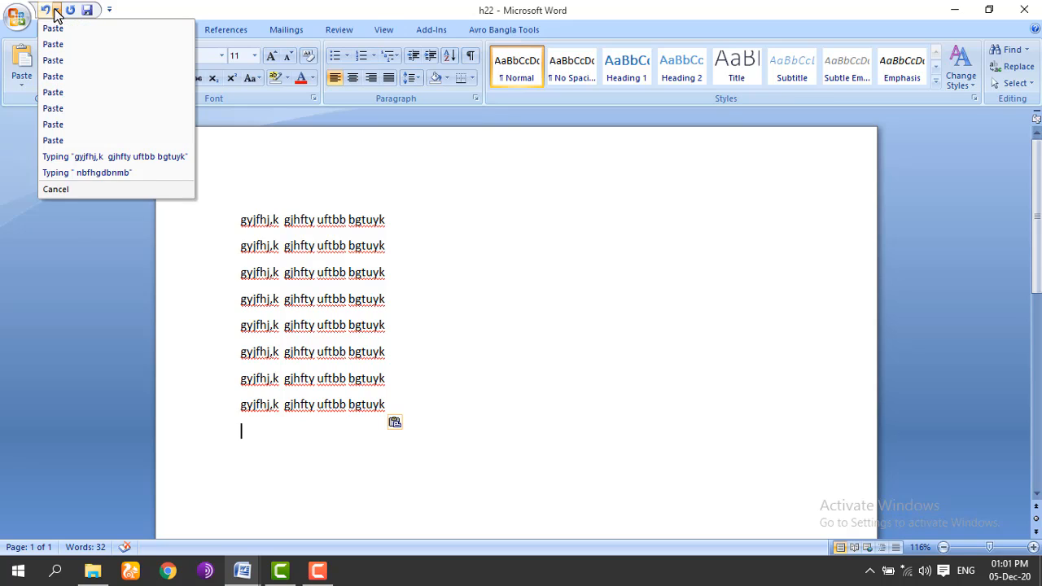
pyautogui.click(55, 10)
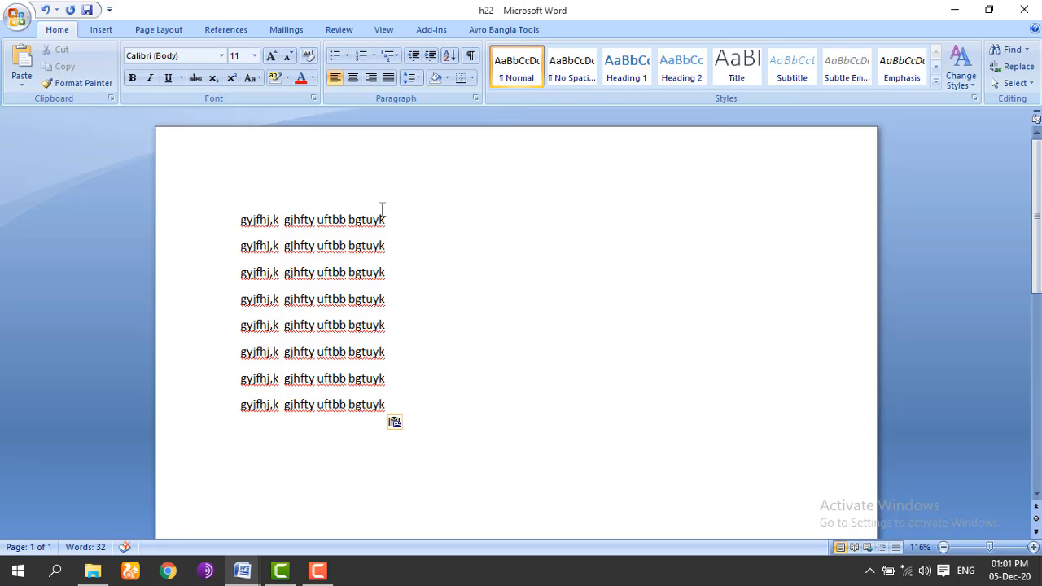
pyautogui.moveTo(391, 219); pyautogui.dragTo(241, 220)
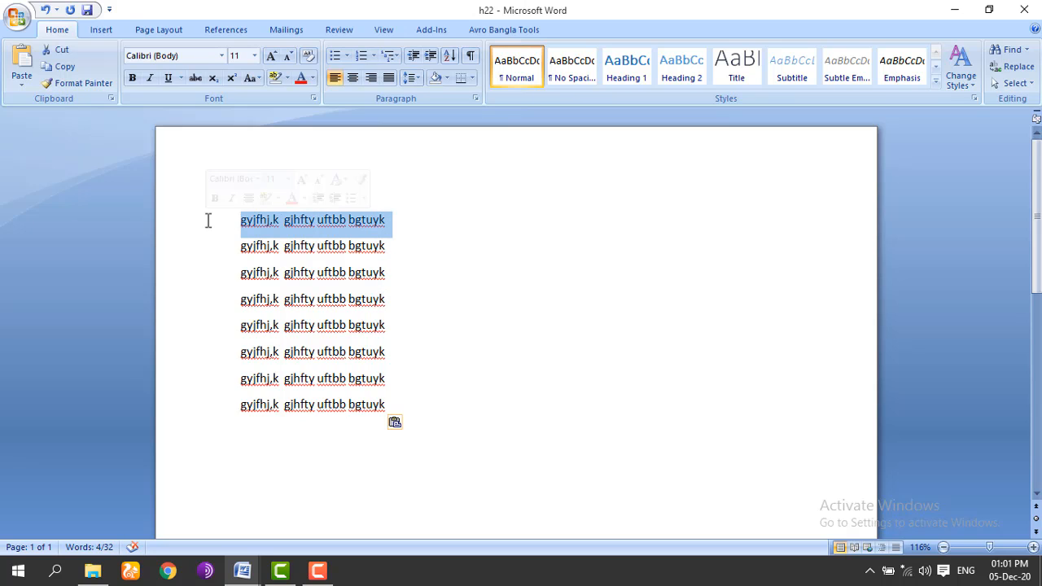
pyautogui.press('Delete')
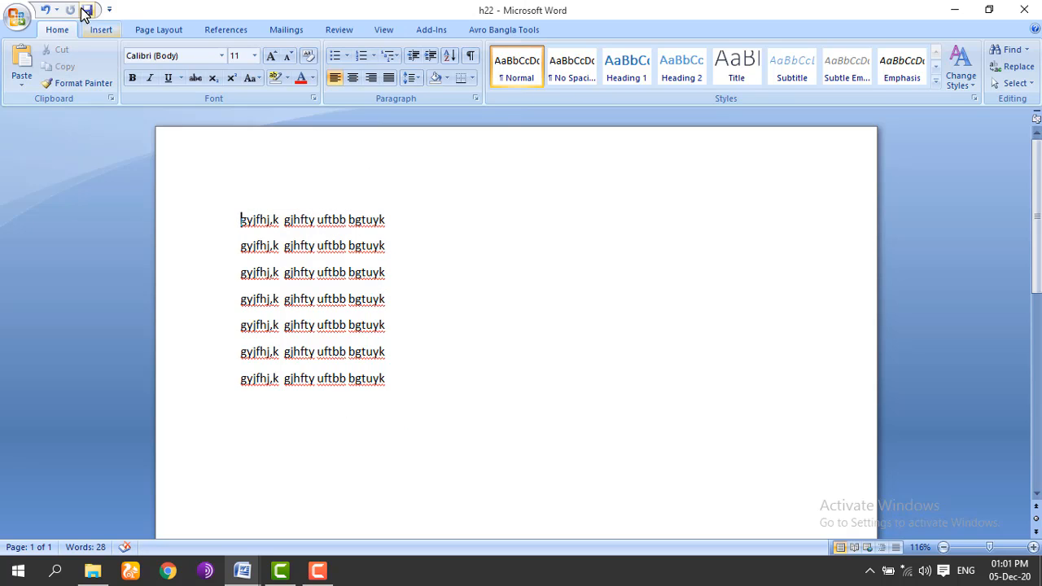
# Step: Save the h22 document from the Quick Access Toolbar
pyautogui.click(109, 10)
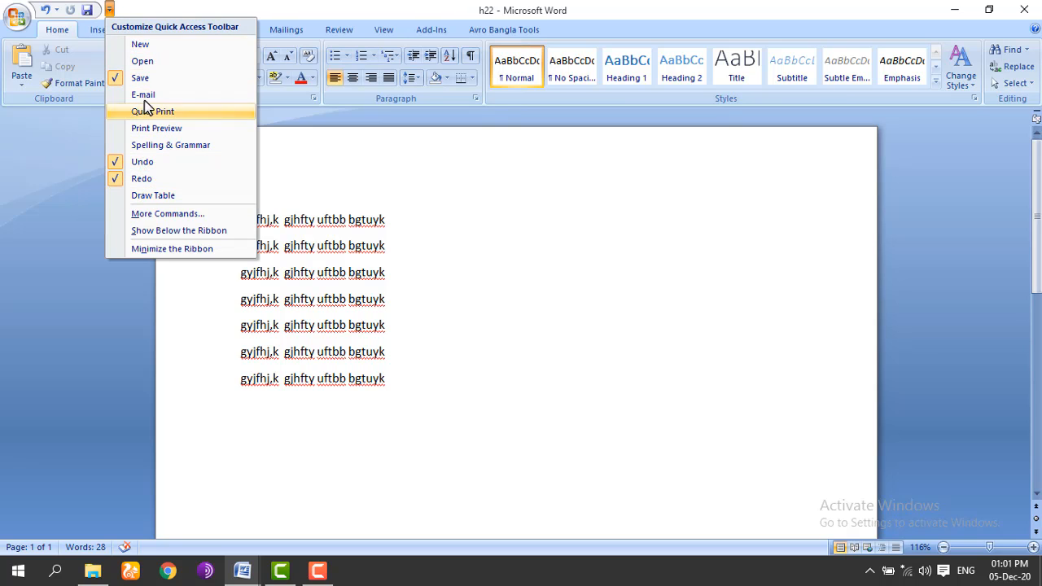
pyautogui.click(167, 6)
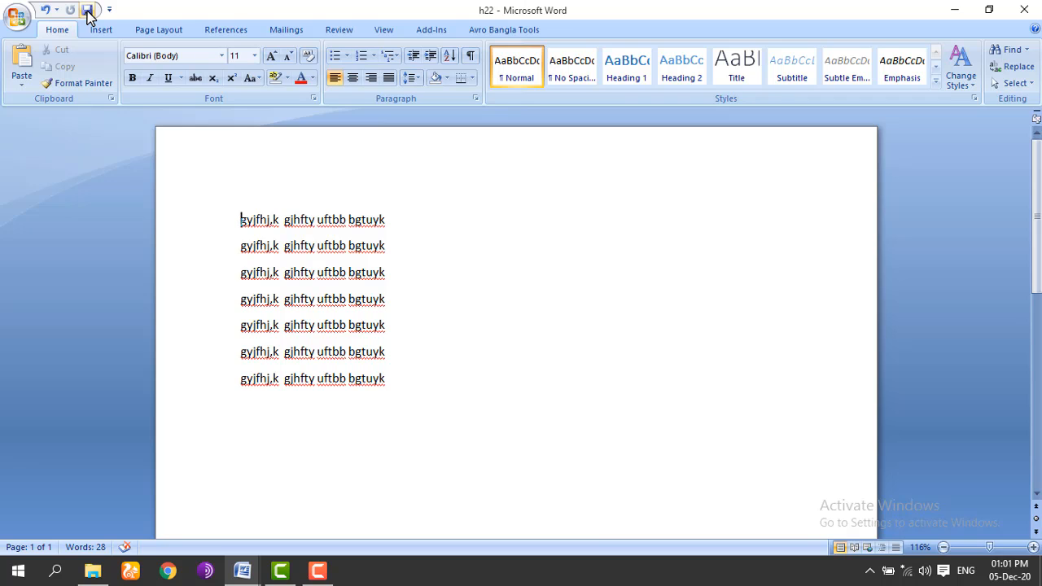
pyautogui.click(87, 10)
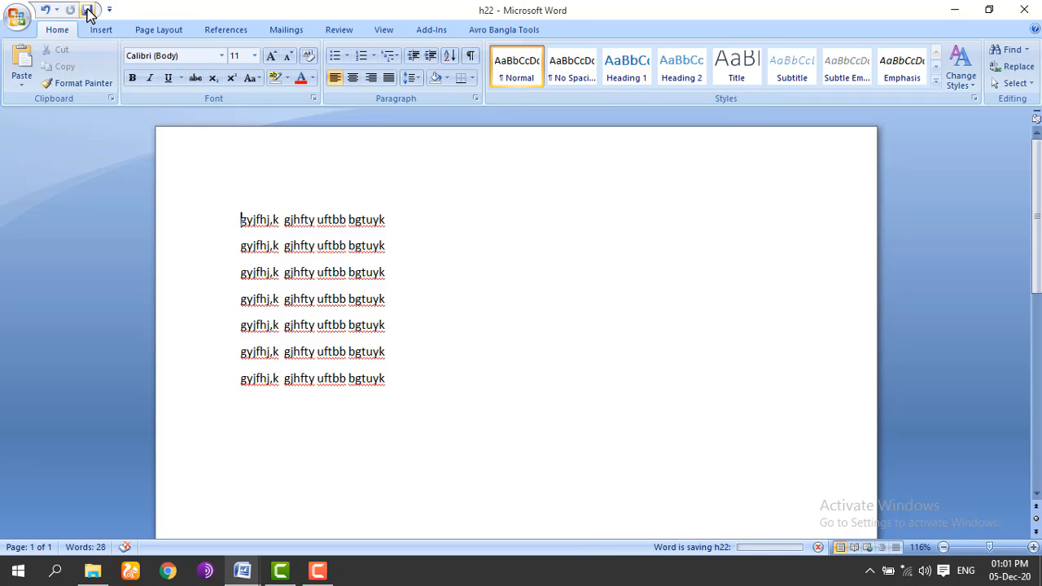
pyautogui.click(18, 20)
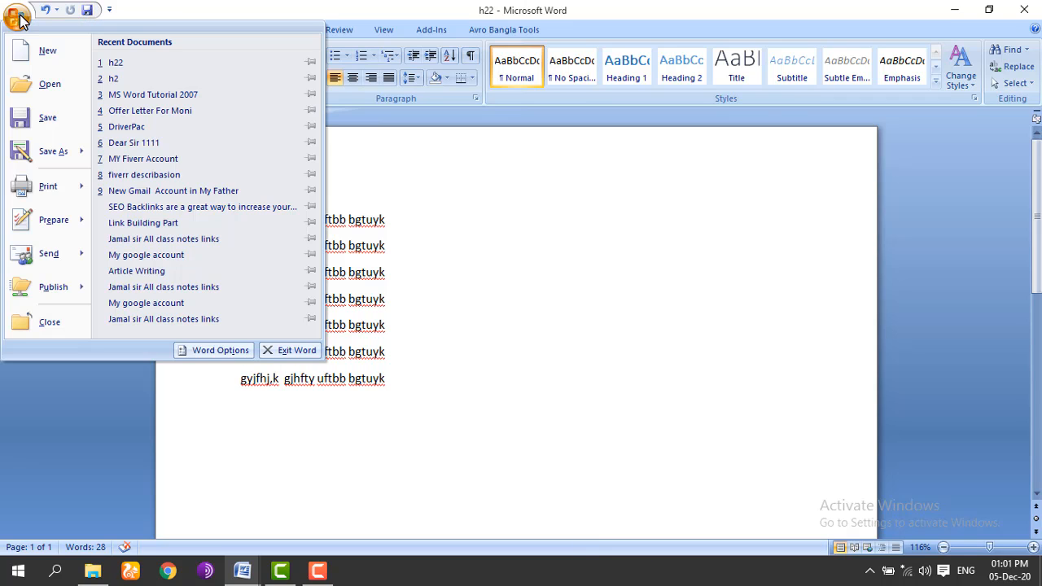
pyautogui.click(16, 18)
pyautogui.click(16, 18)
pyautogui.click(50, 86)
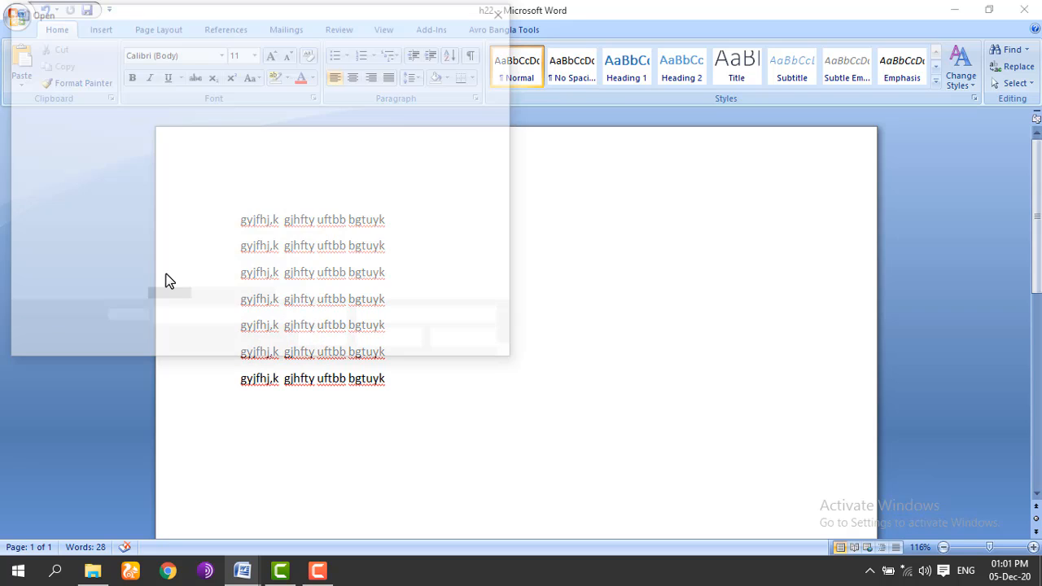
pyautogui.moveTo(281, 169); pyautogui.dragTo(283, 224)
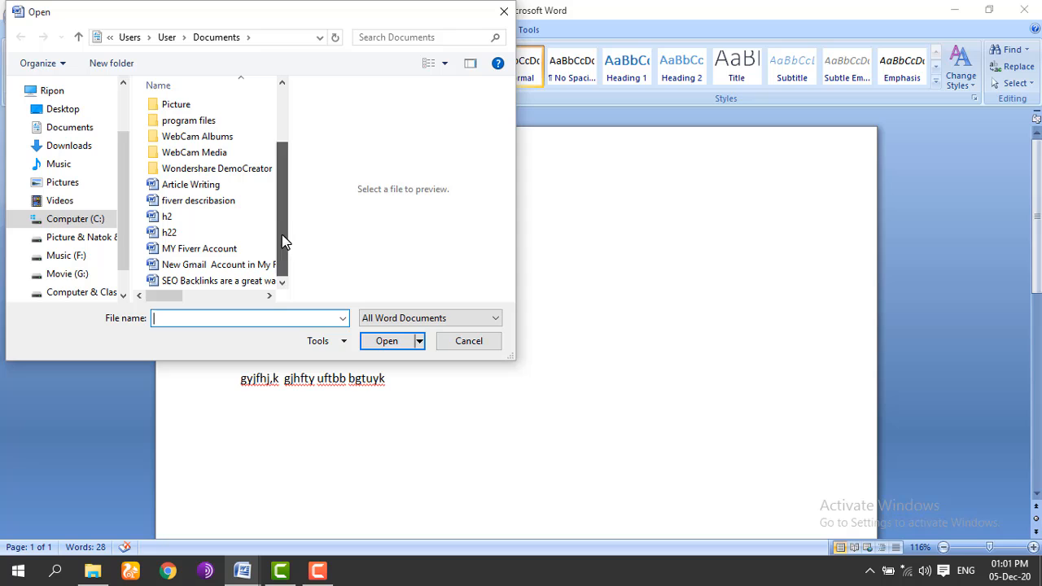
pyautogui.click(195, 228)
pyautogui.click(379, 340)
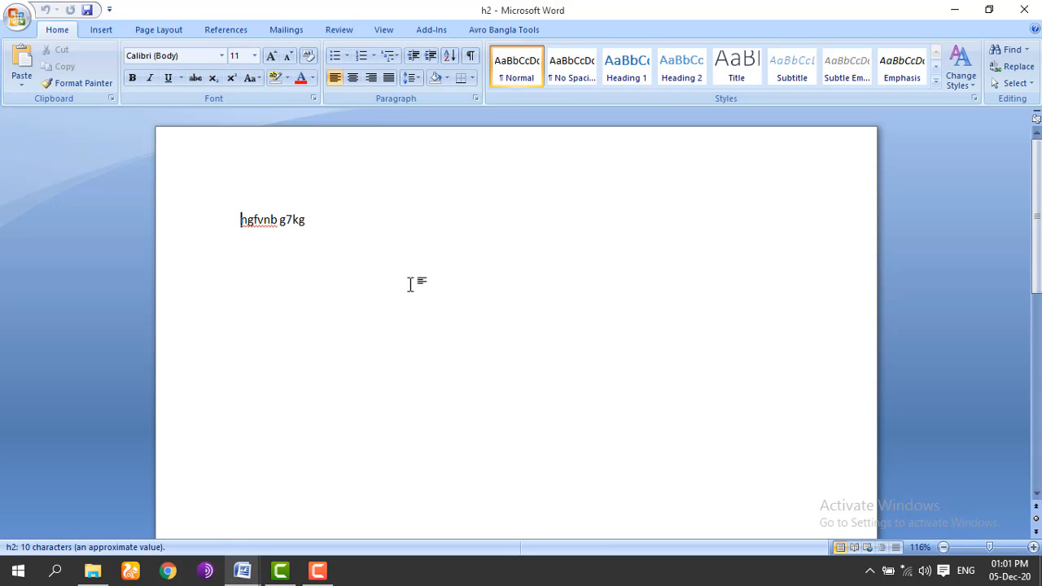
pyautogui.click(1030, 8)
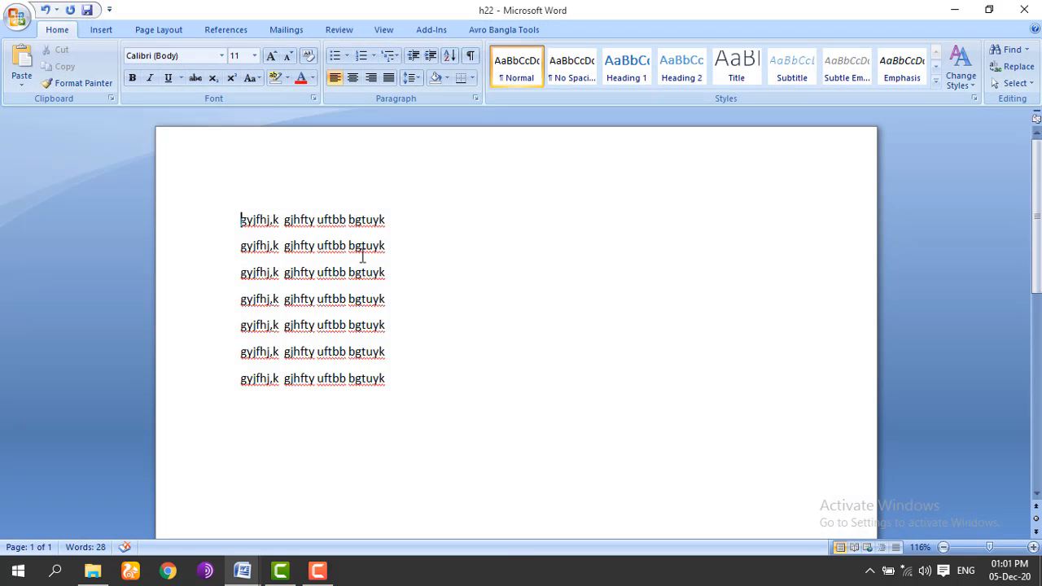
pyautogui.click(16, 16)
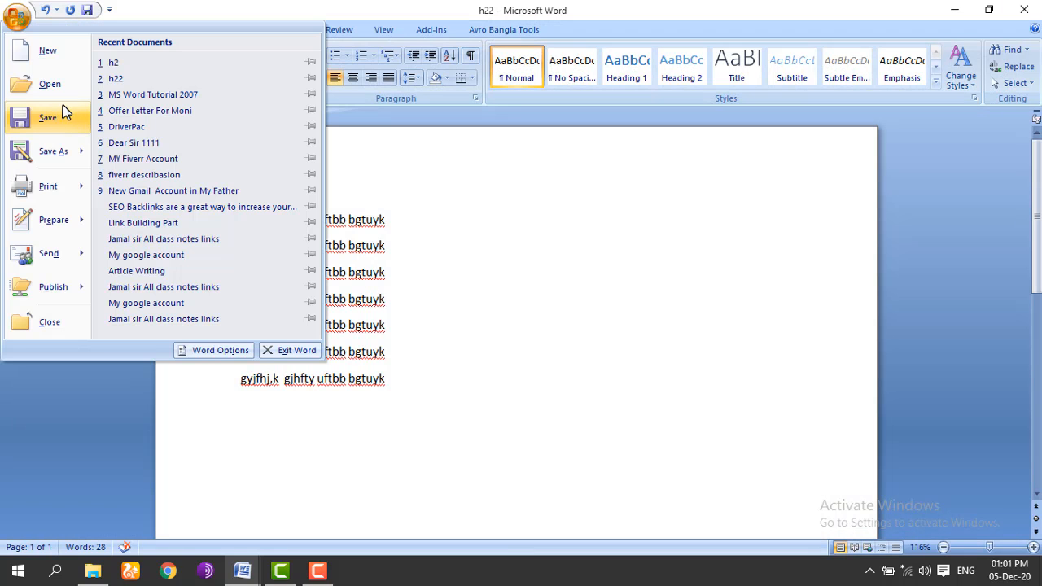
pyautogui.click(61, 92)
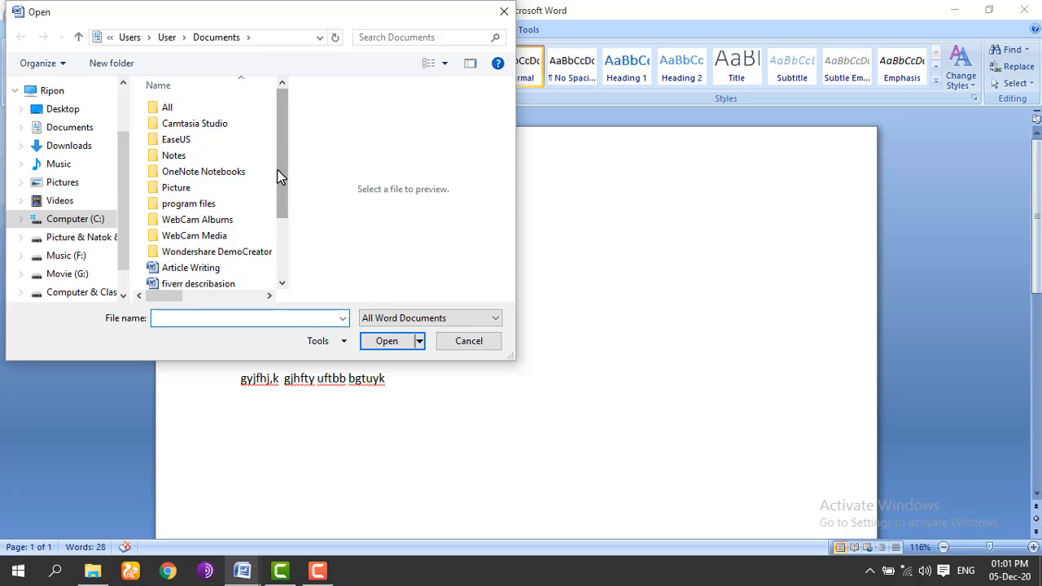
pyautogui.moveTo(279, 174); pyautogui.dragTo(282, 242)
pyautogui.click(168, 232)
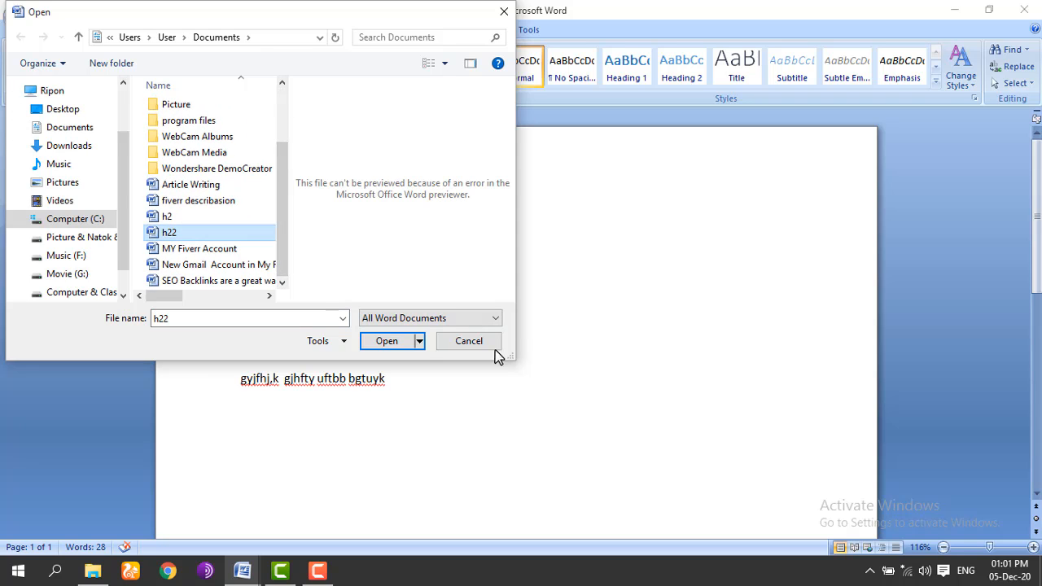
pyautogui.click(405, 343)
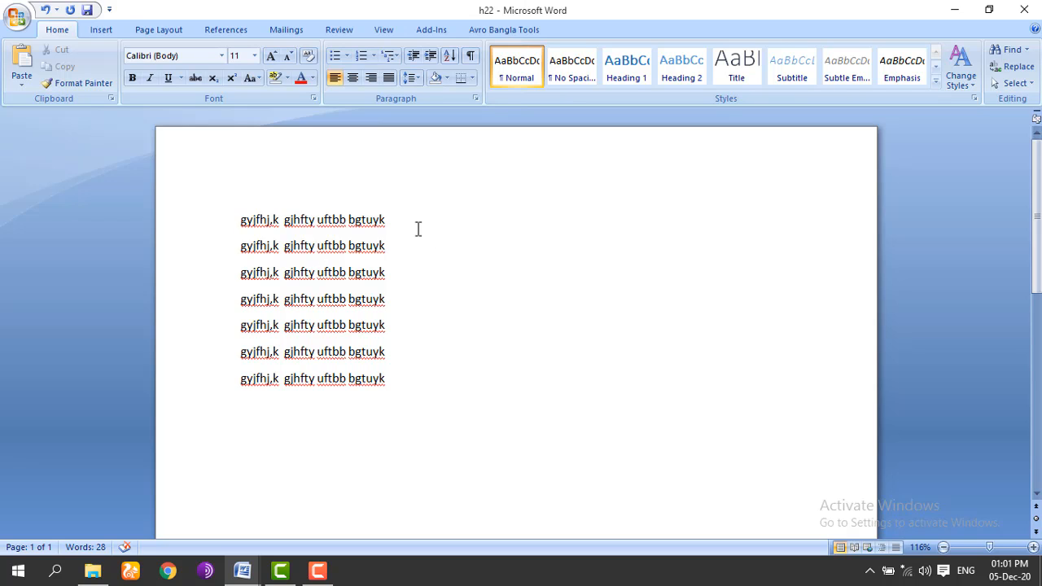
# Step: Create a new document, then reopen the h22 file from the Open dialog
pyautogui.hotkey('ctrl', 'n')
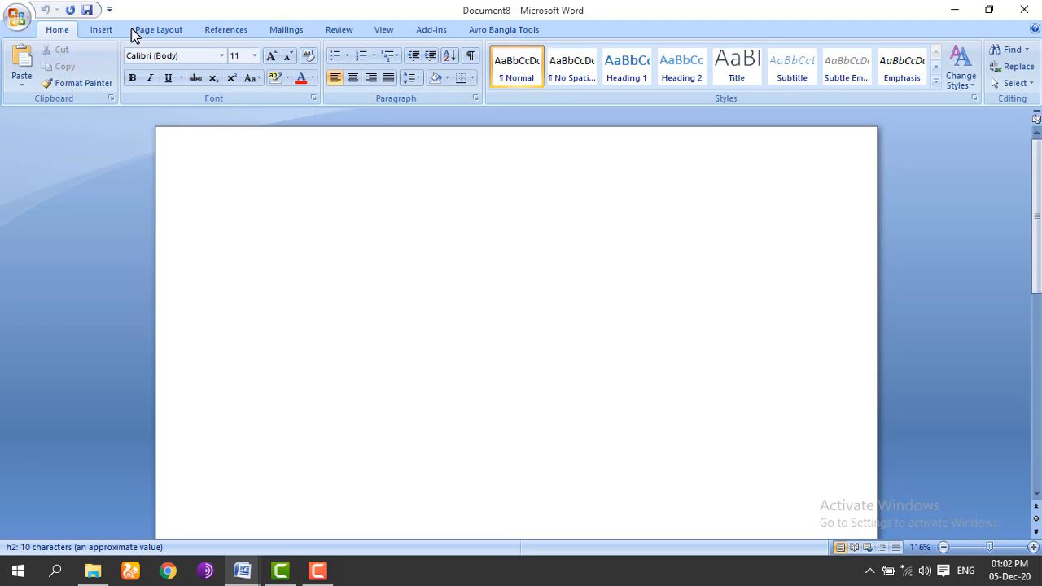
pyautogui.click(18, 20)
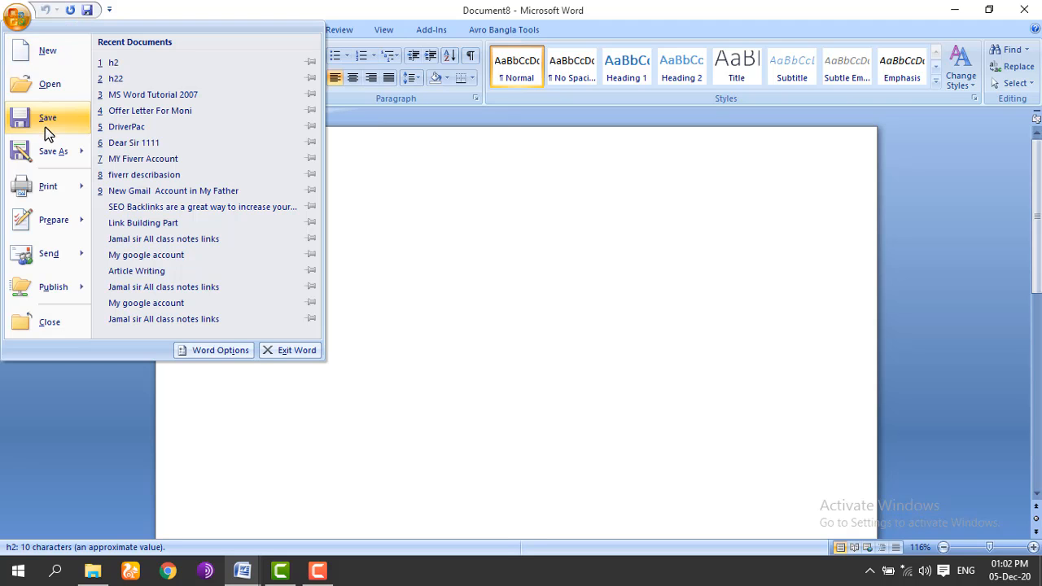
pyautogui.click(56, 91)
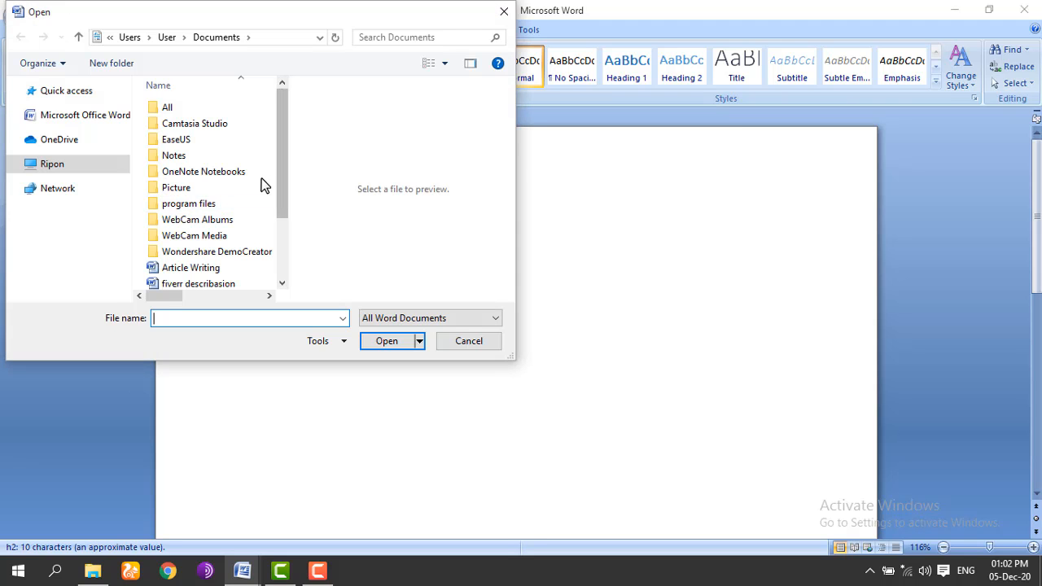
pyautogui.moveTo(281, 180); pyautogui.dragTo(282, 234)
pyautogui.click(217, 237)
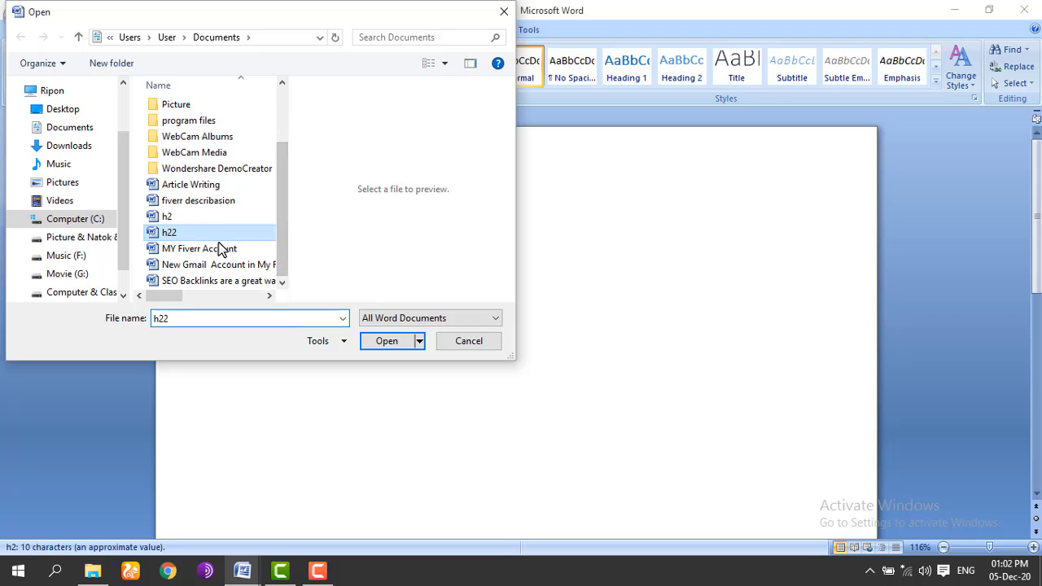
pyautogui.click(382, 342)
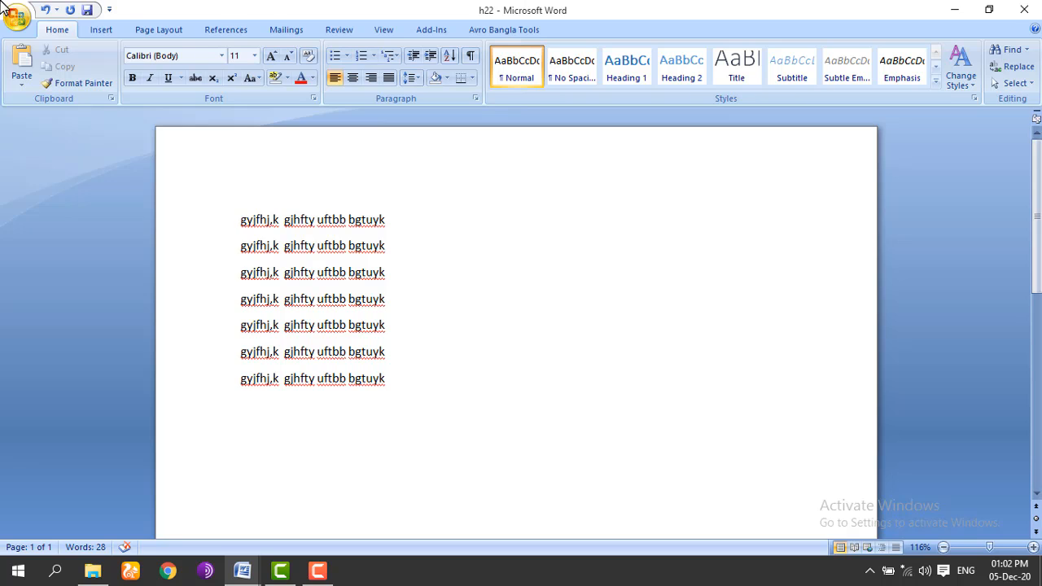
# Step: Start another document, close Document7, create a blank one, and show the Quick Access customization list
pyautogui.hotkey('ctrl', 'n')
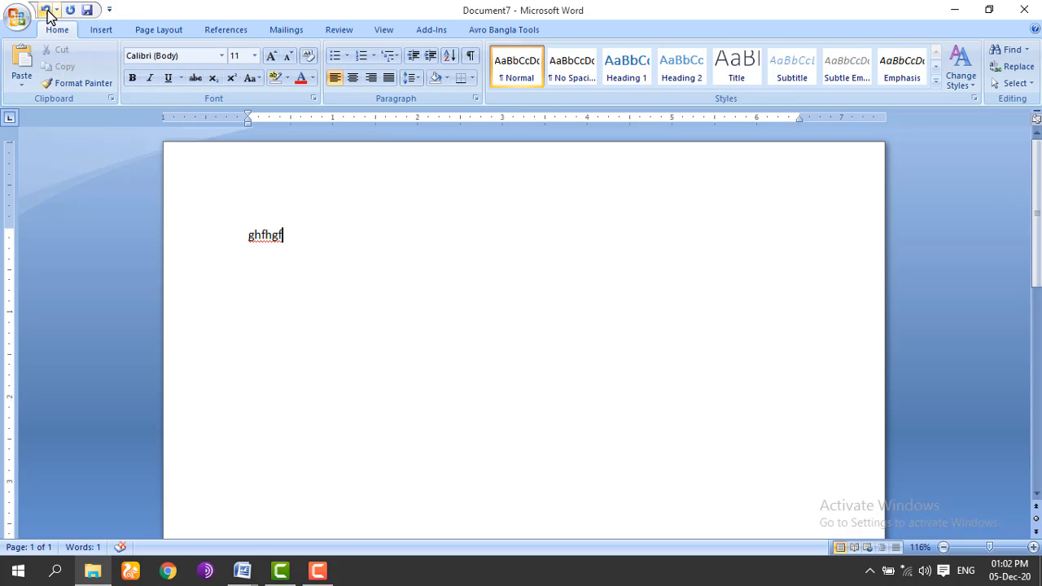
pyautogui.hotkey('ctrl', 'w')
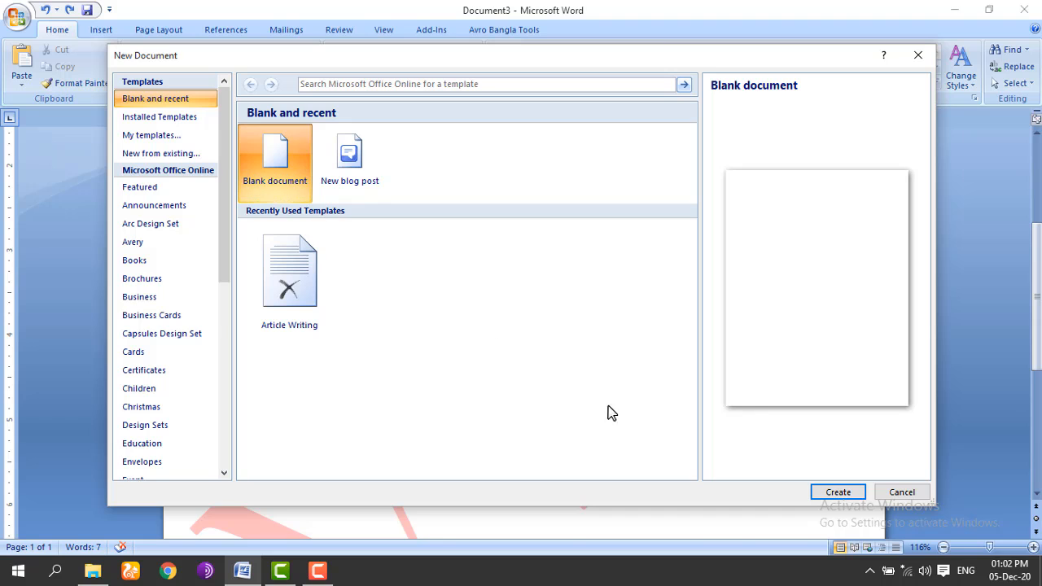
pyautogui.click(826, 496)
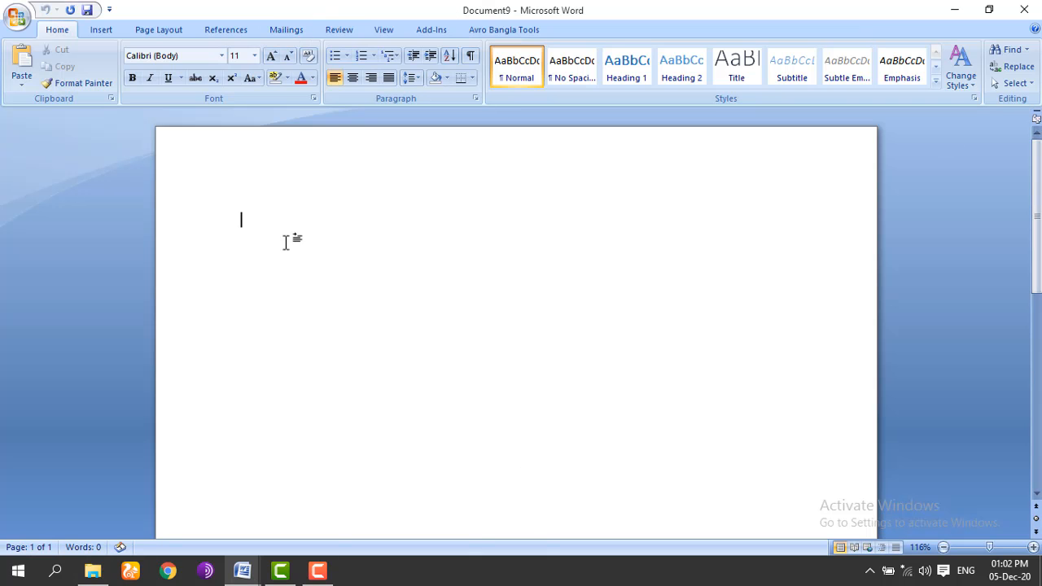
pyautogui.click(109, 11)
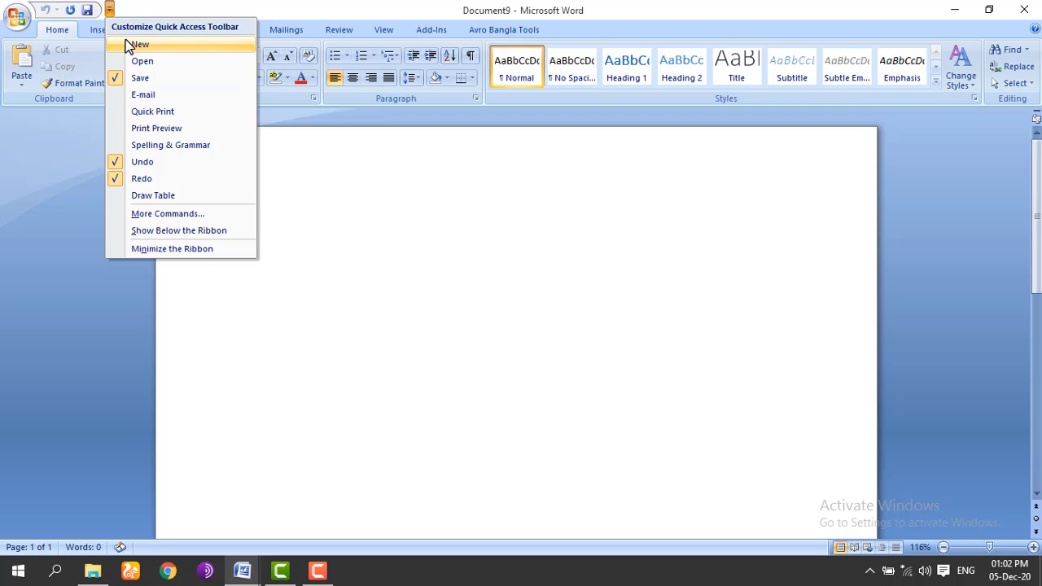
# Step: Add New to the Quick Access Toolbar and create three new blank documents
pyautogui.click(130, 44)
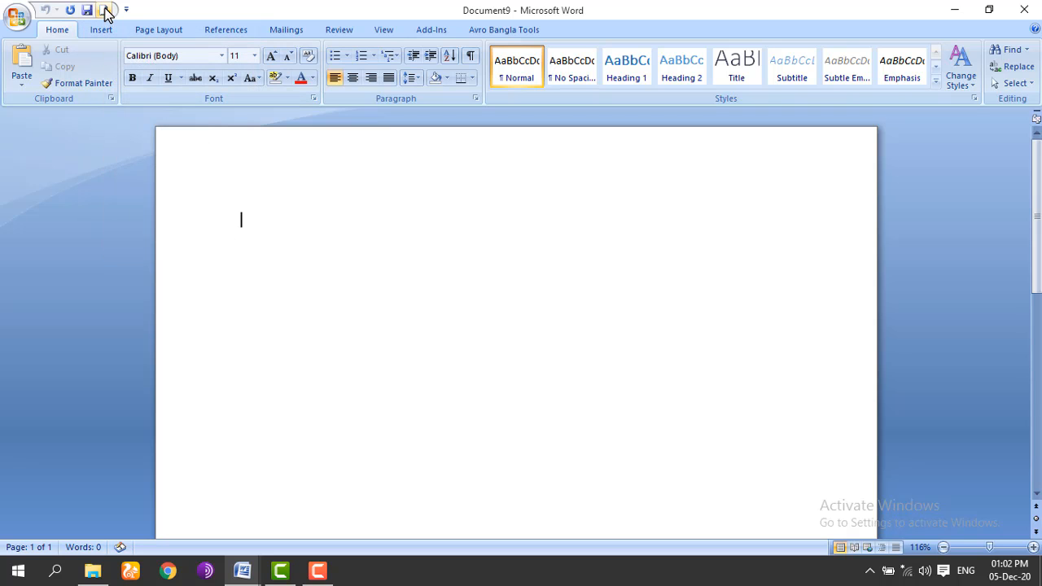
pyautogui.click(104, 10)
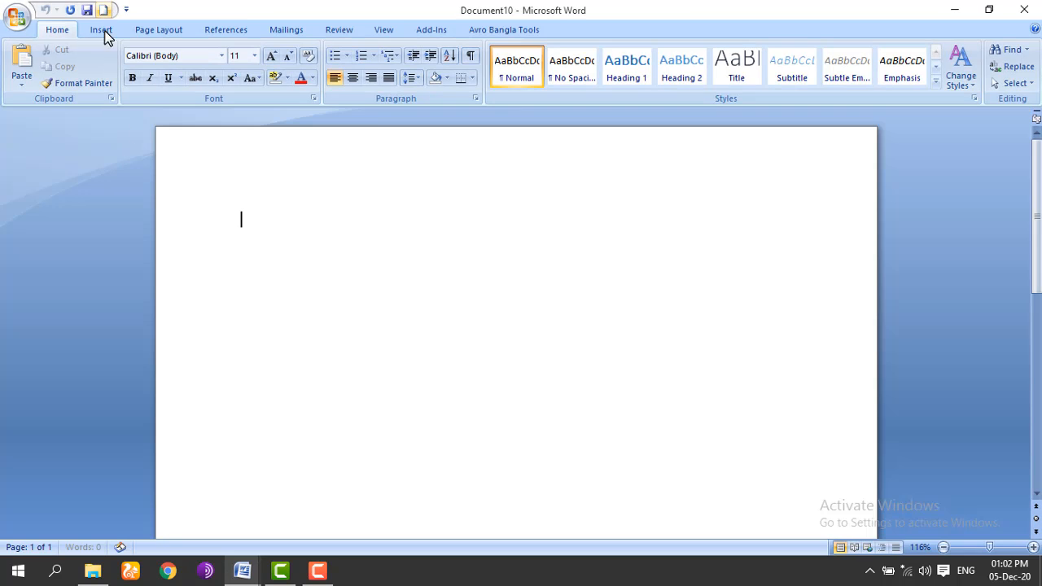
pyautogui.click(20, 15)
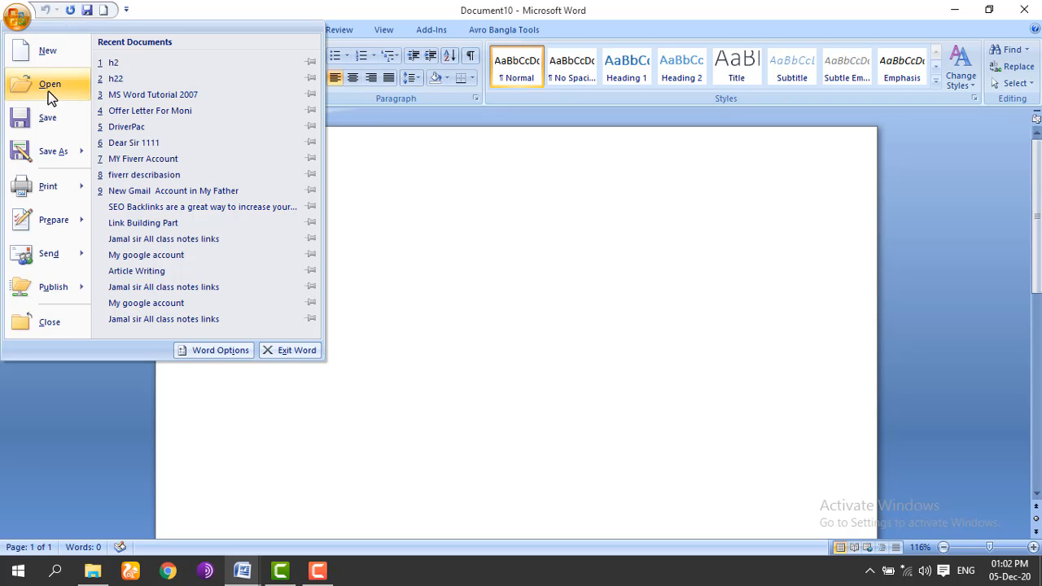
pyautogui.click(678, 321)
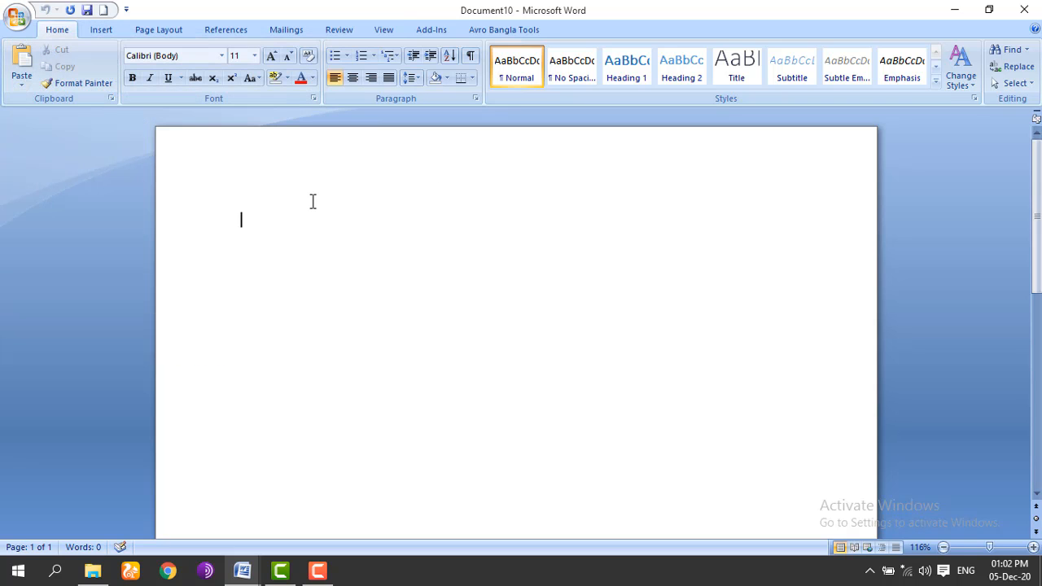
pyautogui.click(102, 12)
pyautogui.click(103, 12)
# Step: Close the extra blank document windows from the taskbar previews, keeping Document12
pyautogui.moveTo(253, 578)
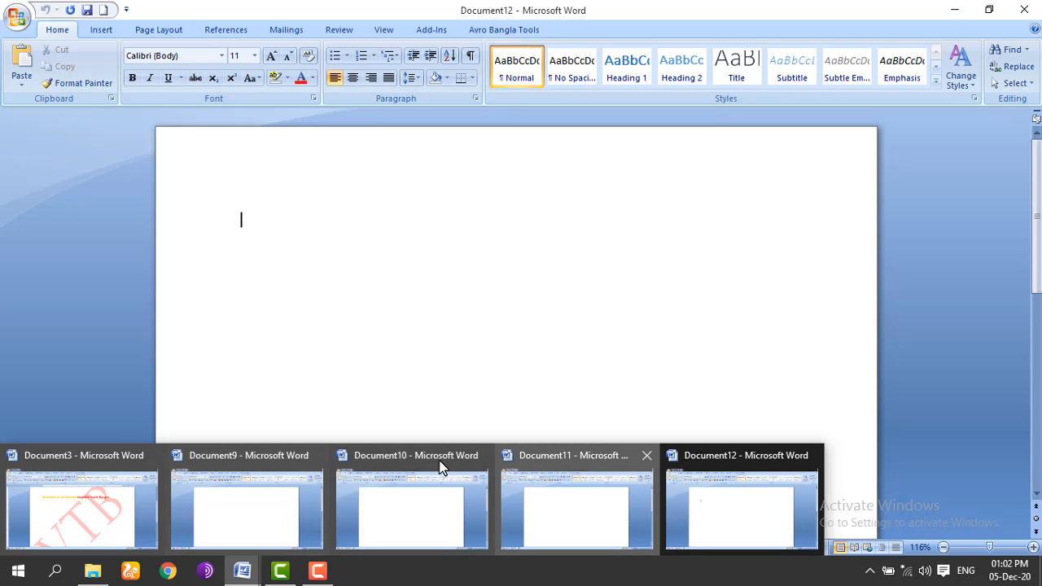
pyautogui.click(318, 456)
pyautogui.click(319, 457)
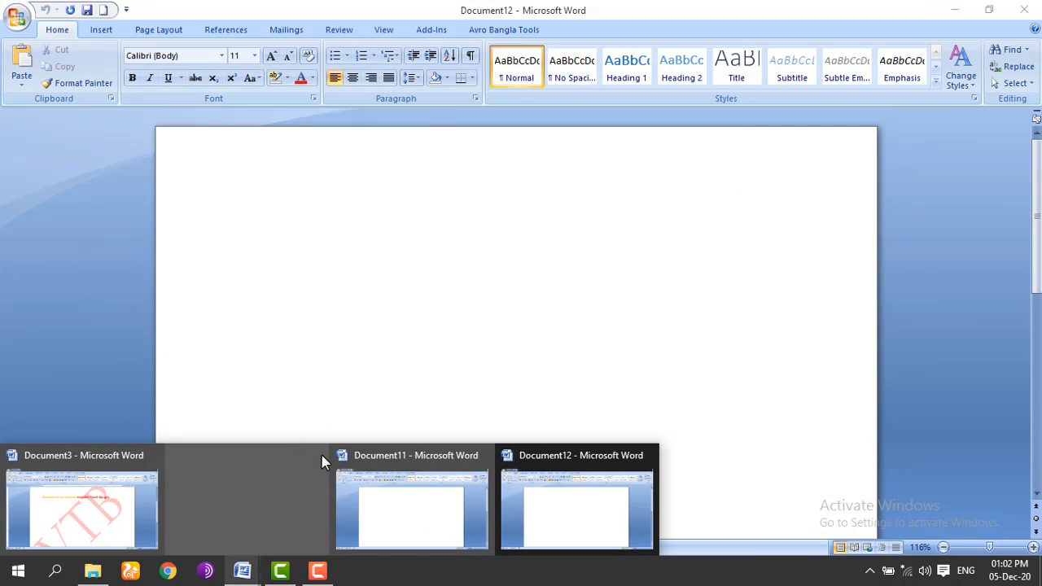
pyautogui.click(318, 456)
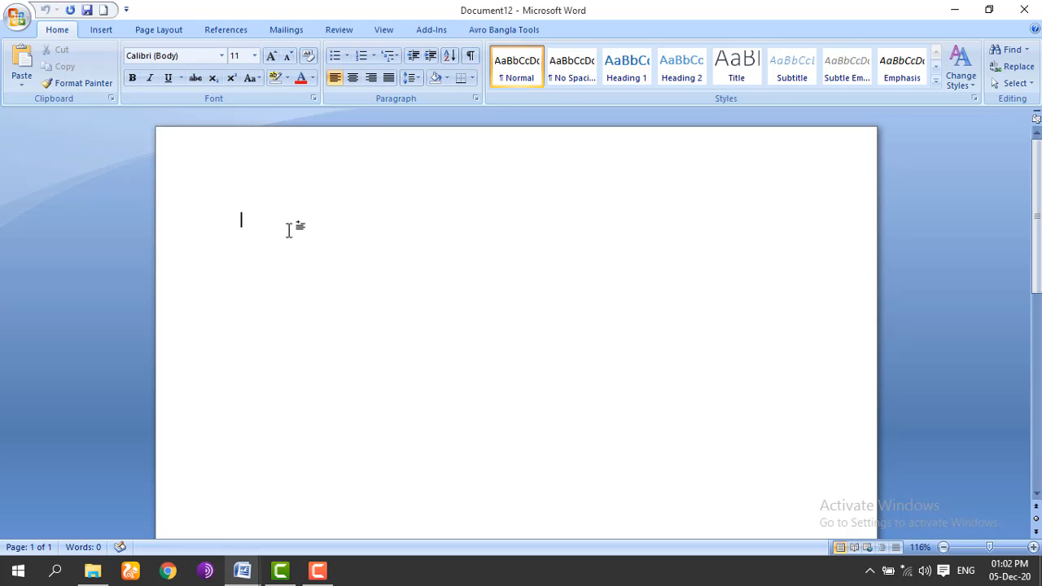
# Step: Remove New, then add Open, New and E-mail to the Quick Access Toolbar
pyautogui.click(127, 10)
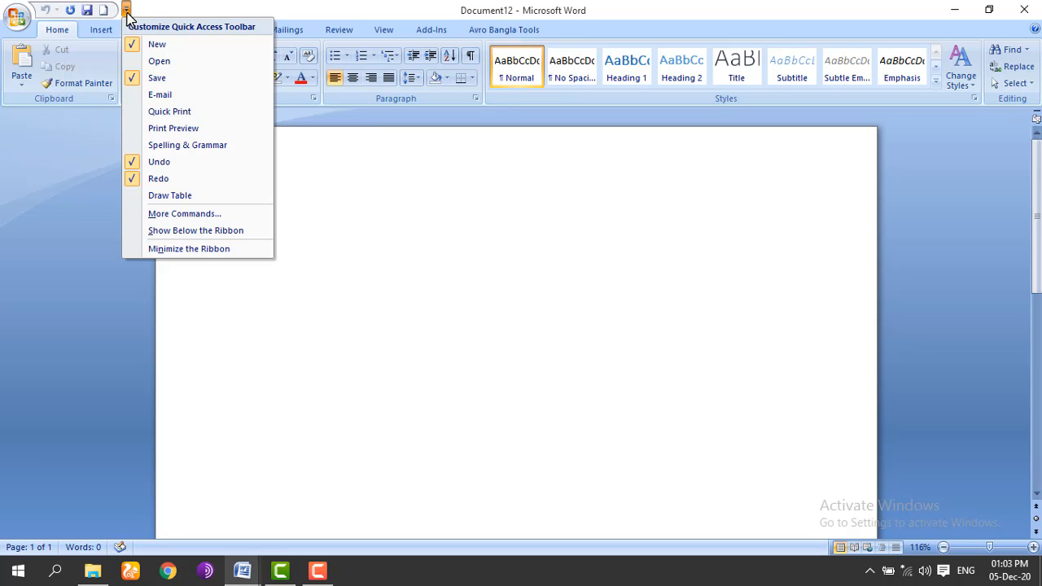
pyautogui.click(132, 41)
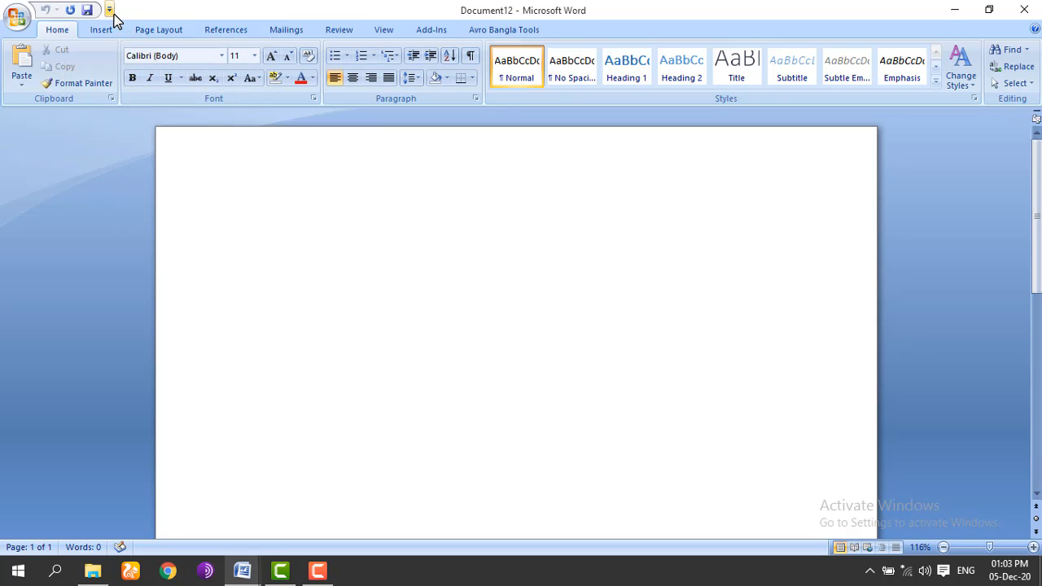
pyautogui.click(109, 9)
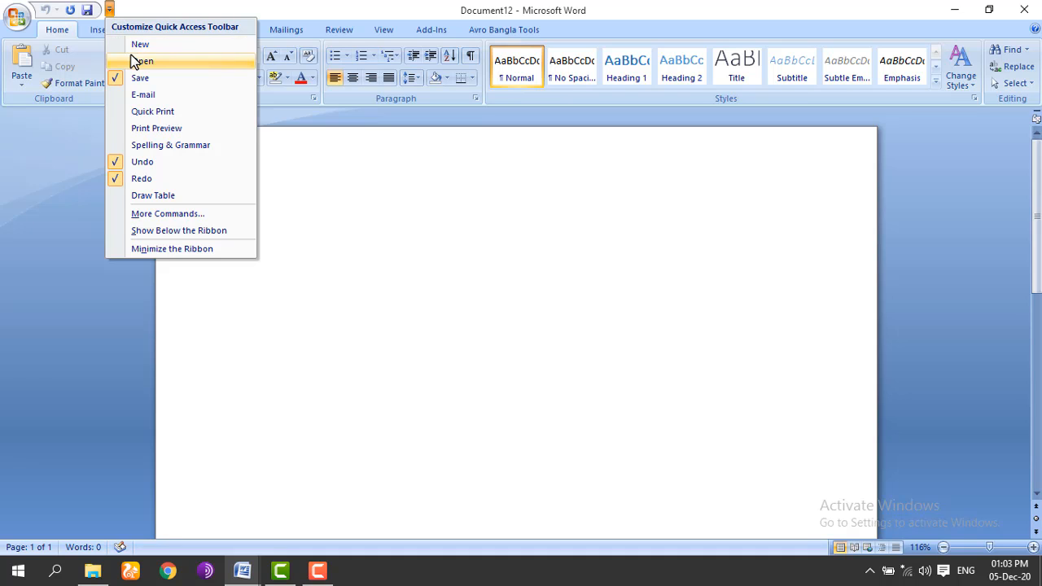
pyautogui.click(135, 63)
pyautogui.click(126, 10)
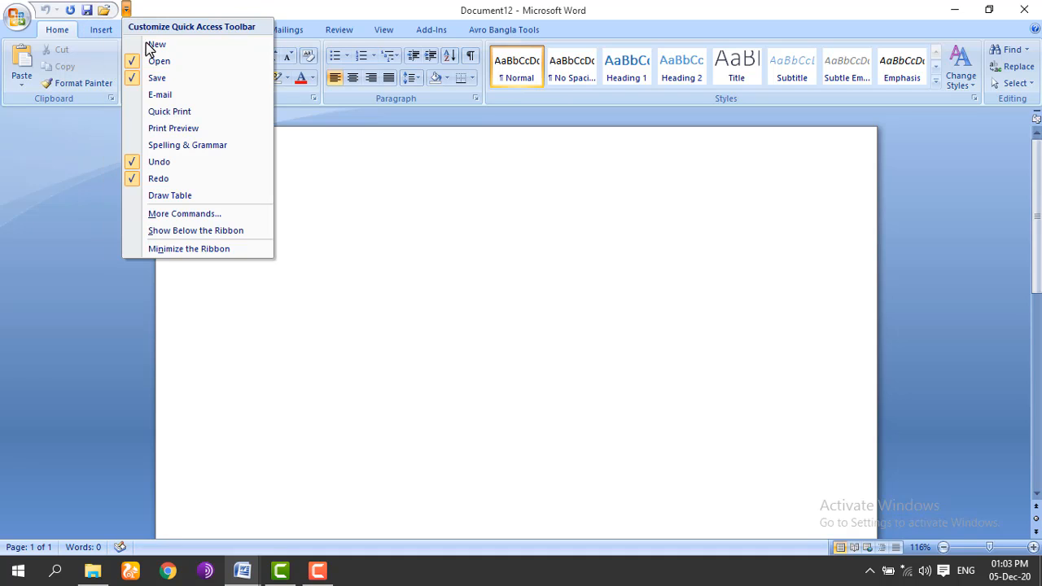
pyautogui.click(133, 43)
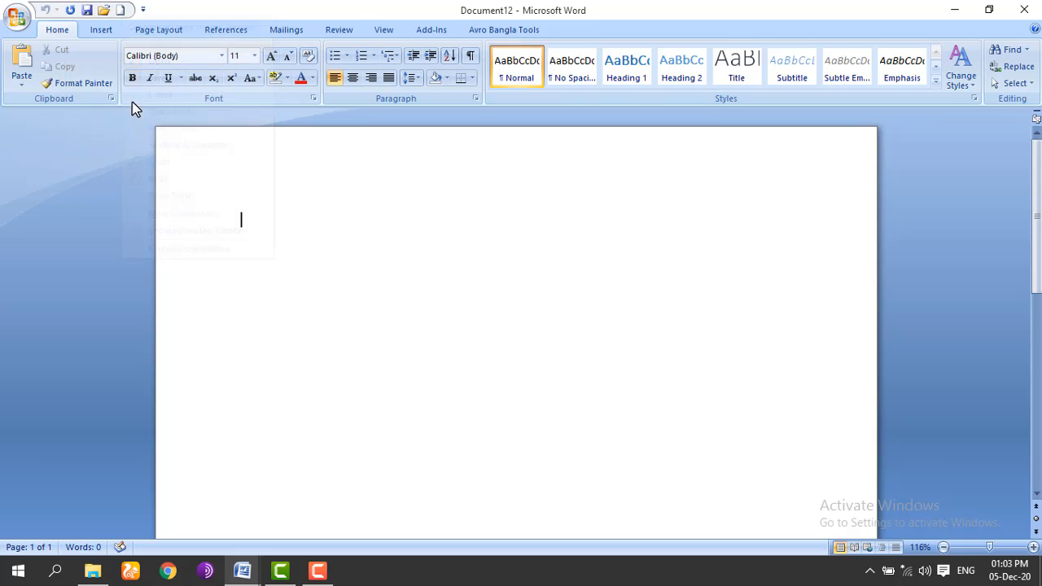
pyautogui.click(143, 10)
pyautogui.click(146, 93)
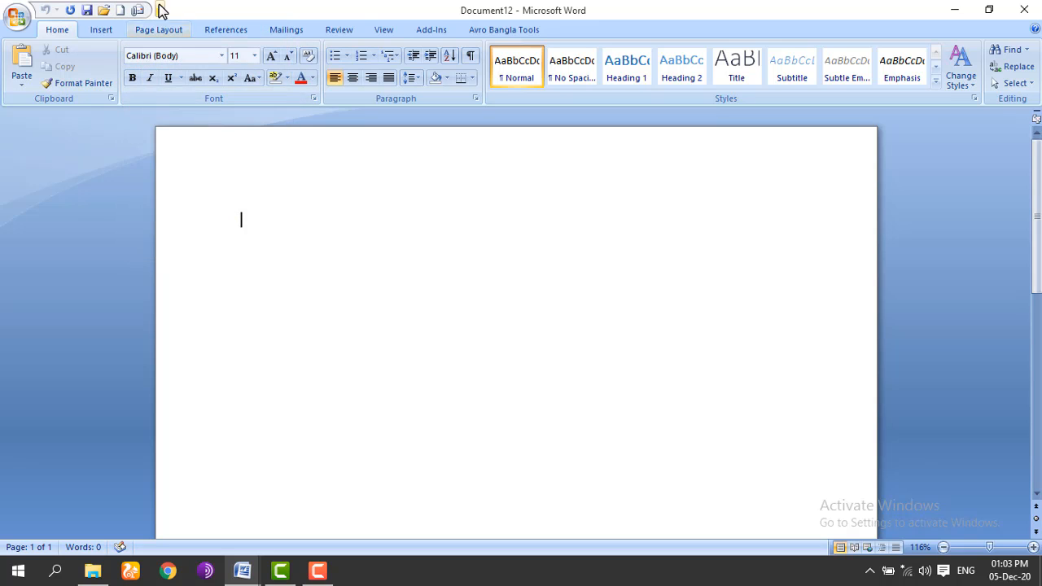
# Step: Remove E-mail, Open and New again, leaving Save, Undo and Redo
pyautogui.click(160, 10)
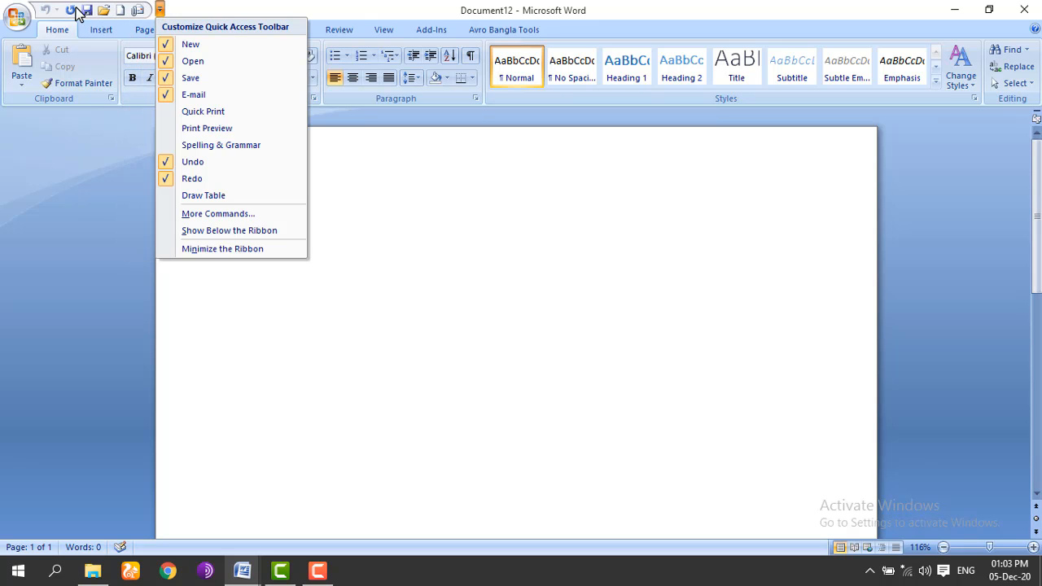
pyautogui.click(163, 94)
pyautogui.click(142, 10)
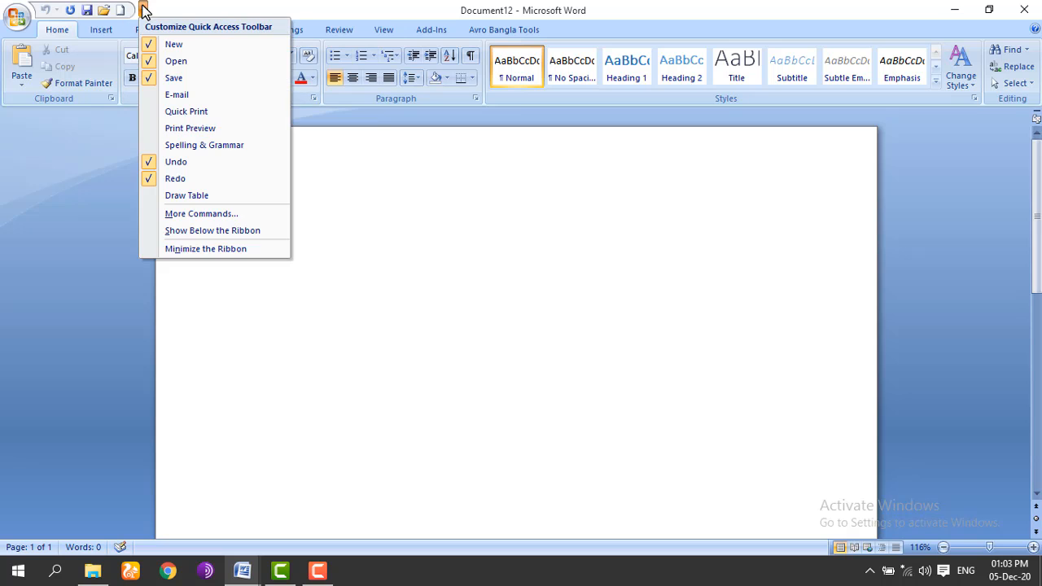
pyautogui.click(167, 61)
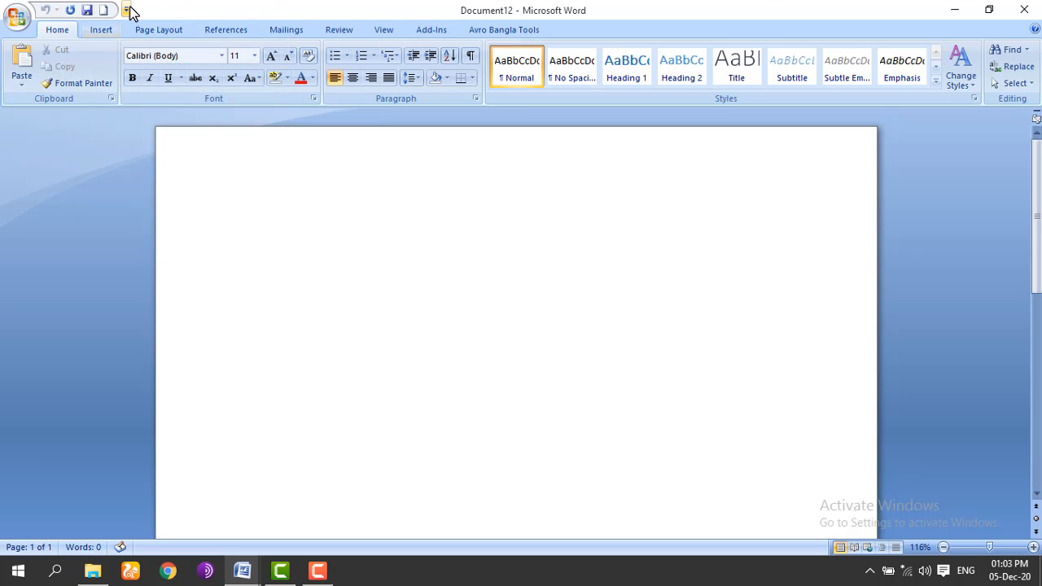
pyautogui.click(126, 10)
pyautogui.click(133, 44)
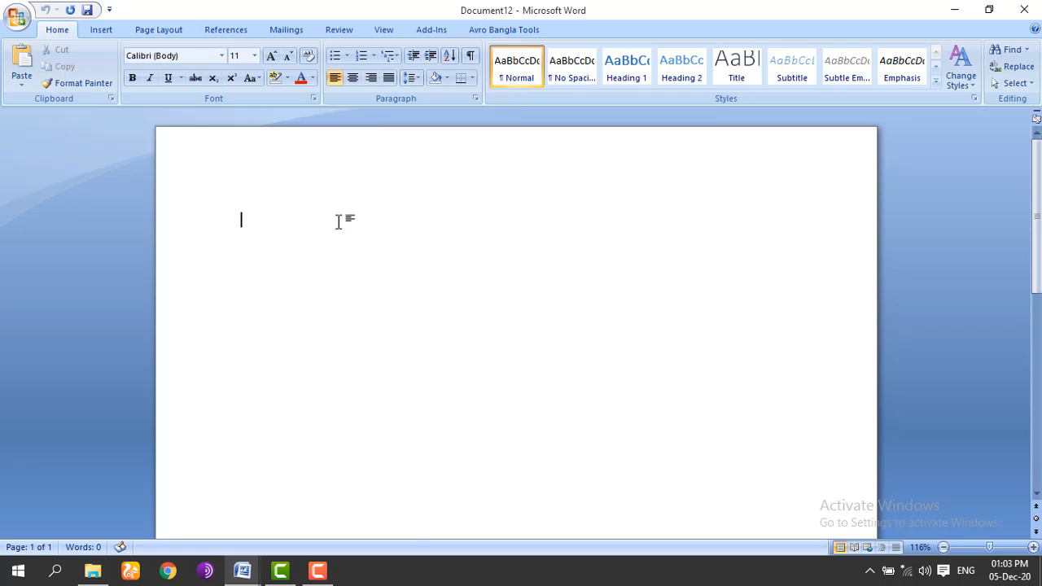
# Step: Switch to Document3 and copy the line 'Welcome to my channel Variable Touch Bangla'
pyautogui.click(242, 571)
pyautogui.click(179, 508)
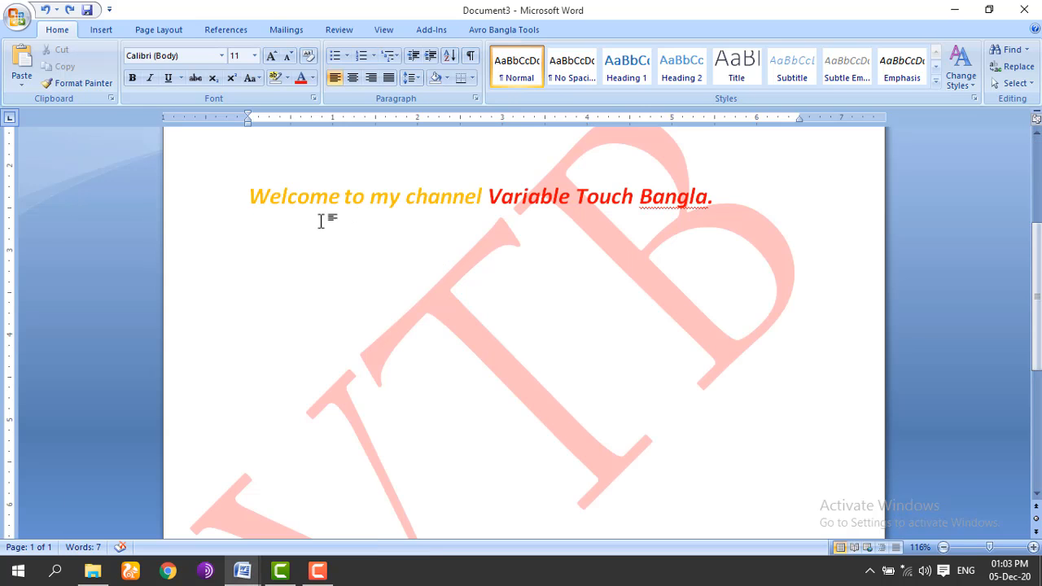
pyautogui.moveTo(250, 183); pyautogui.dragTo(706, 200)
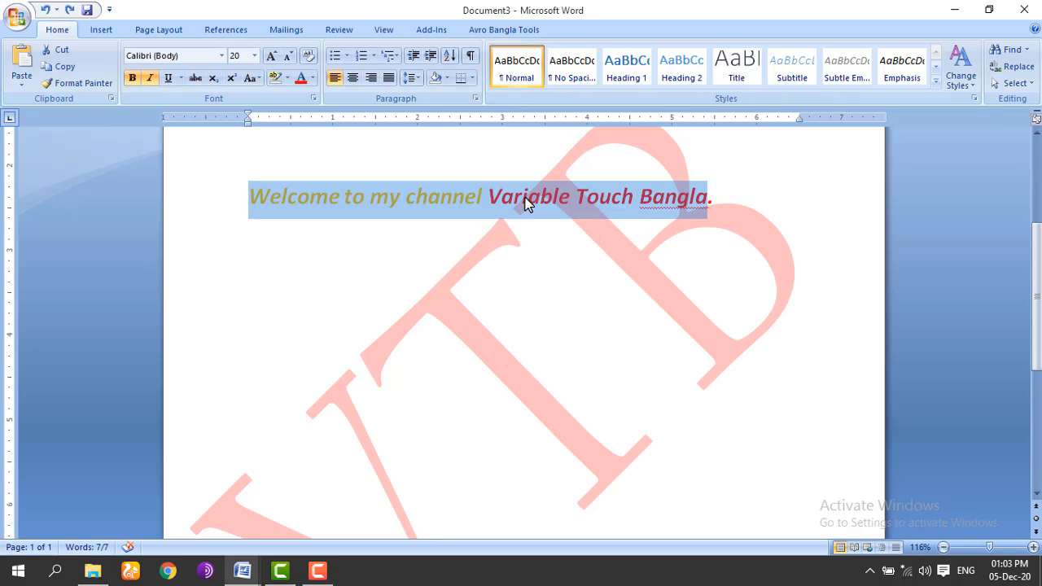
pyautogui.rightClick(528, 207)
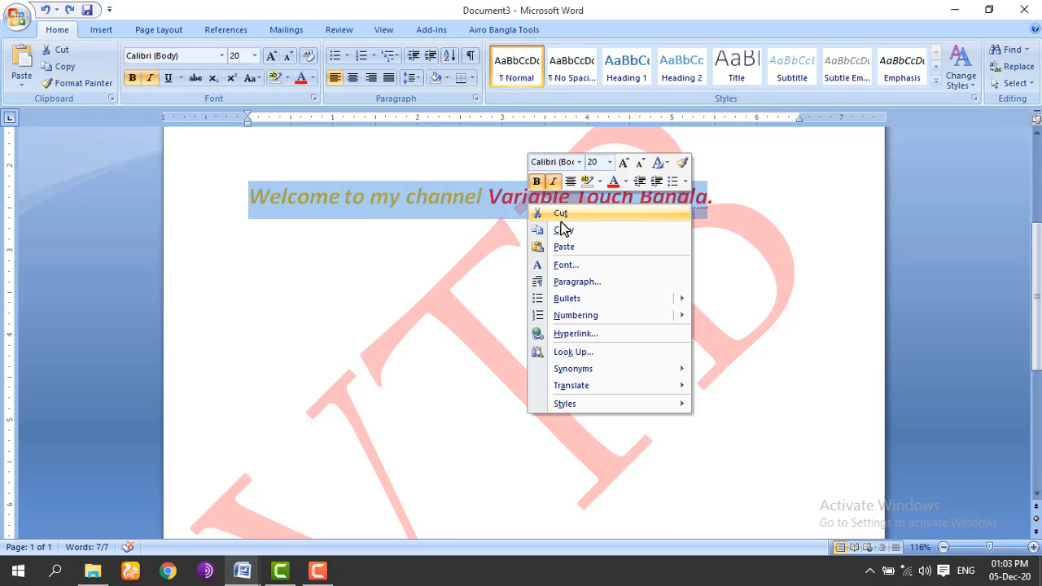
pyautogui.click(565, 230)
pyautogui.click(407, 254)
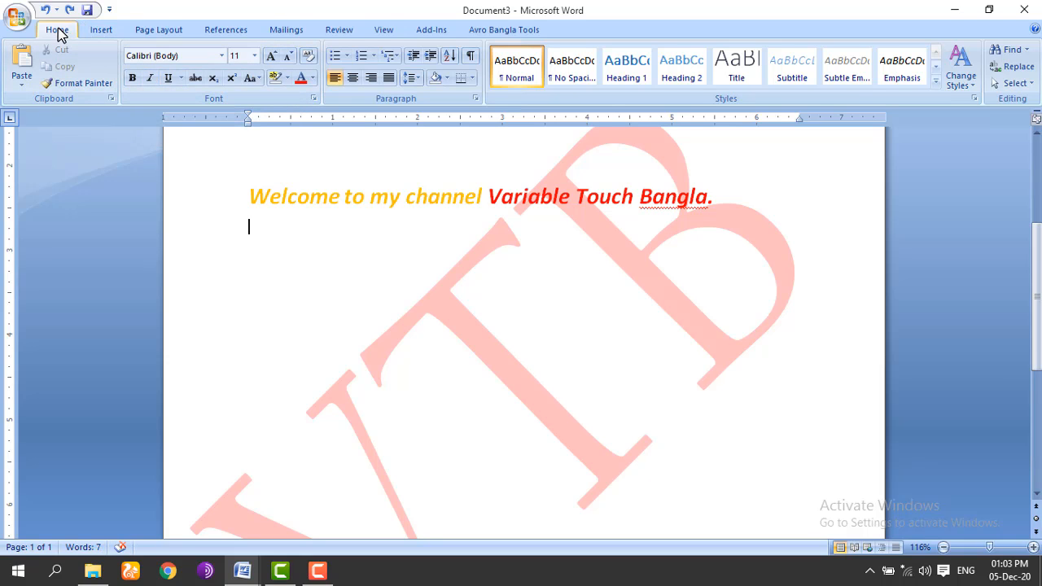
# Step: Switch to Document12 and paste the Welcome line five times
pyautogui.moveTo(242, 570)
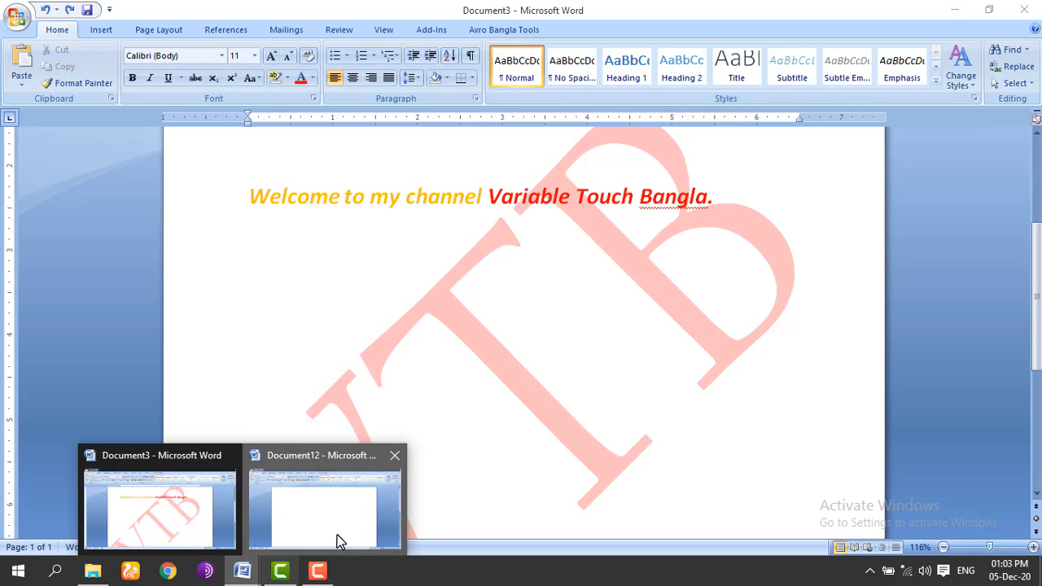
pyautogui.click(337, 540)
pyautogui.click(50, 84)
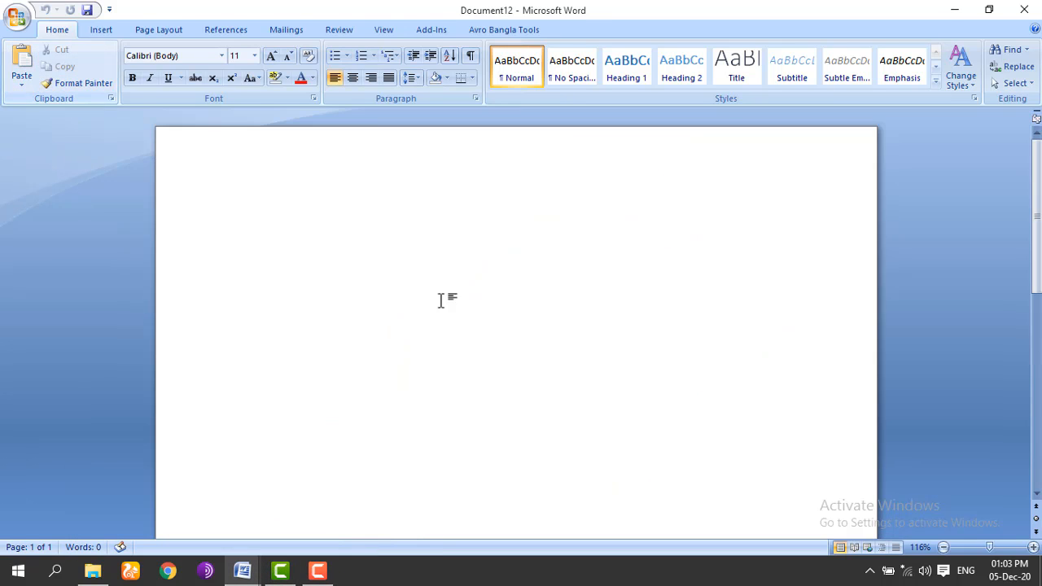
pyautogui.click(19, 61)
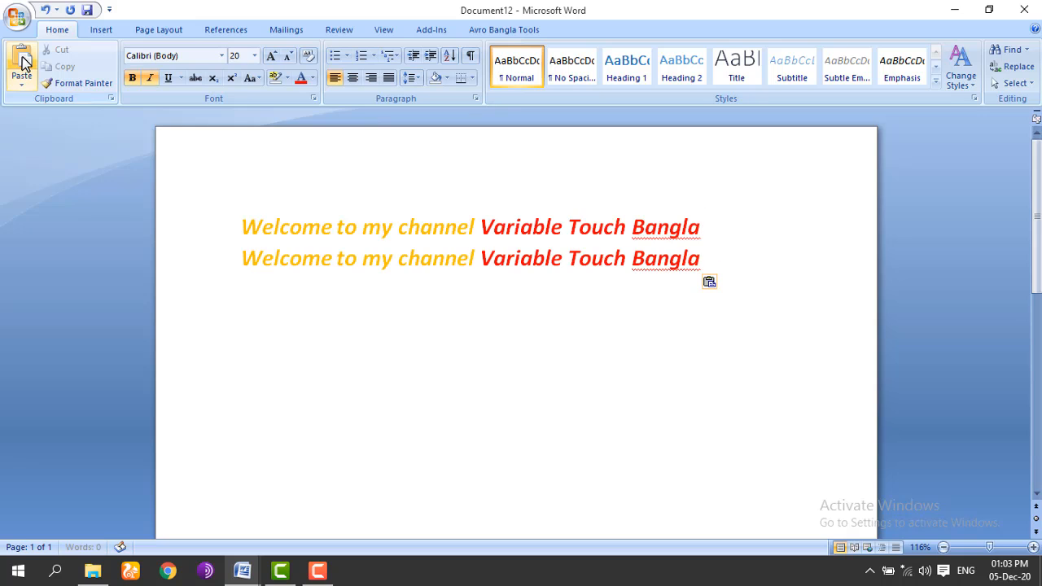
pyautogui.click(20, 63)
pyautogui.click(20, 64)
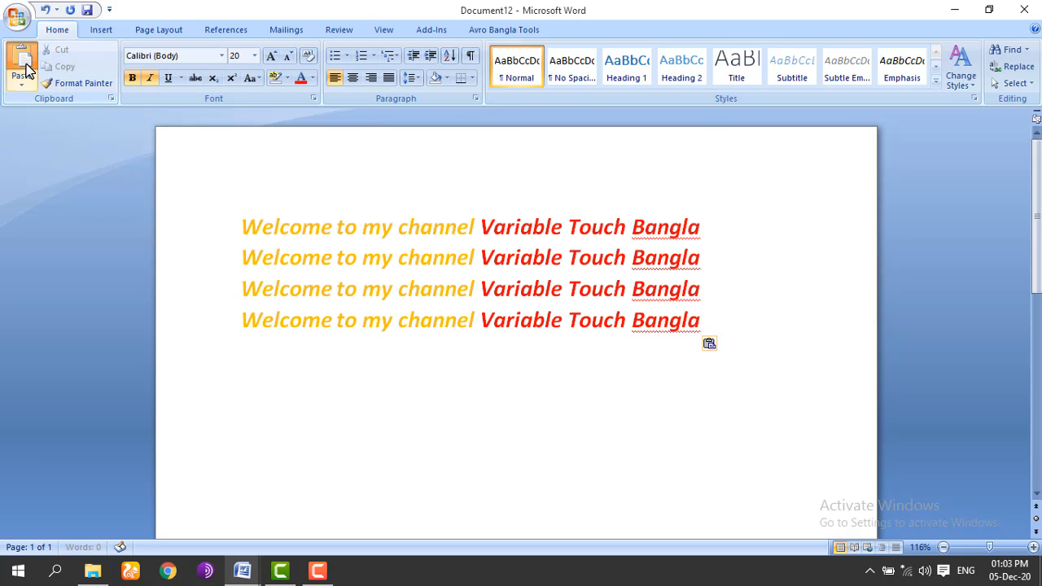
pyautogui.click(21, 63)
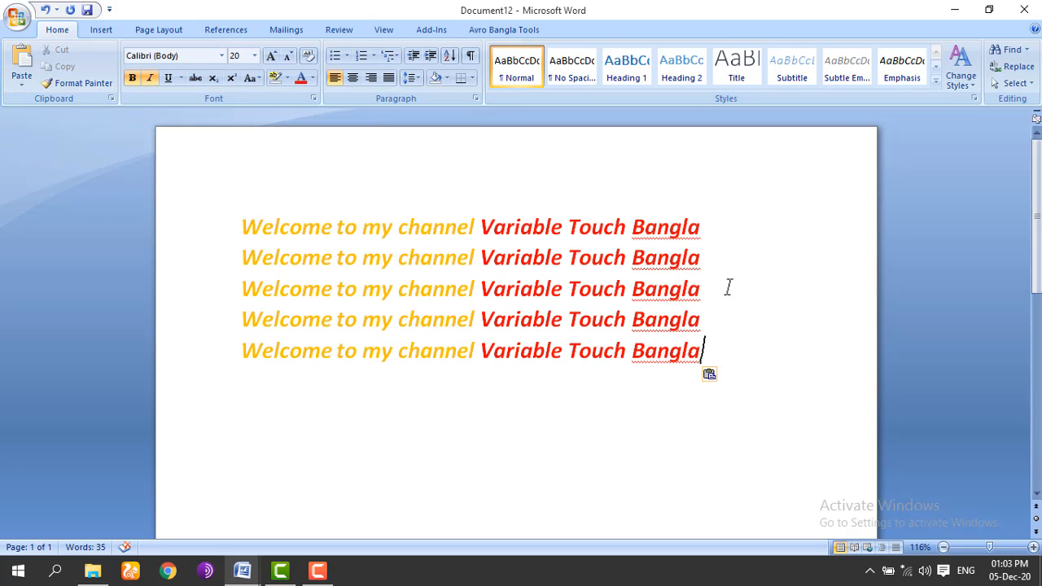
# Step: Cut the first two Welcome lines, paste them back, and select all five lines
pyautogui.moveTo(706, 259); pyautogui.dragTo(280, 187)
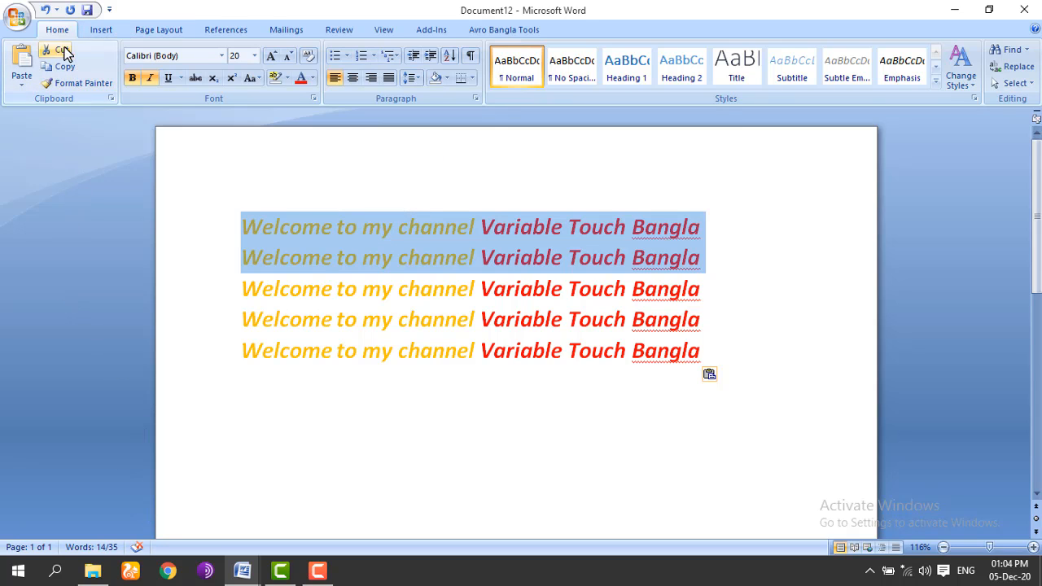
pyautogui.click(59, 50)
pyautogui.click(22, 55)
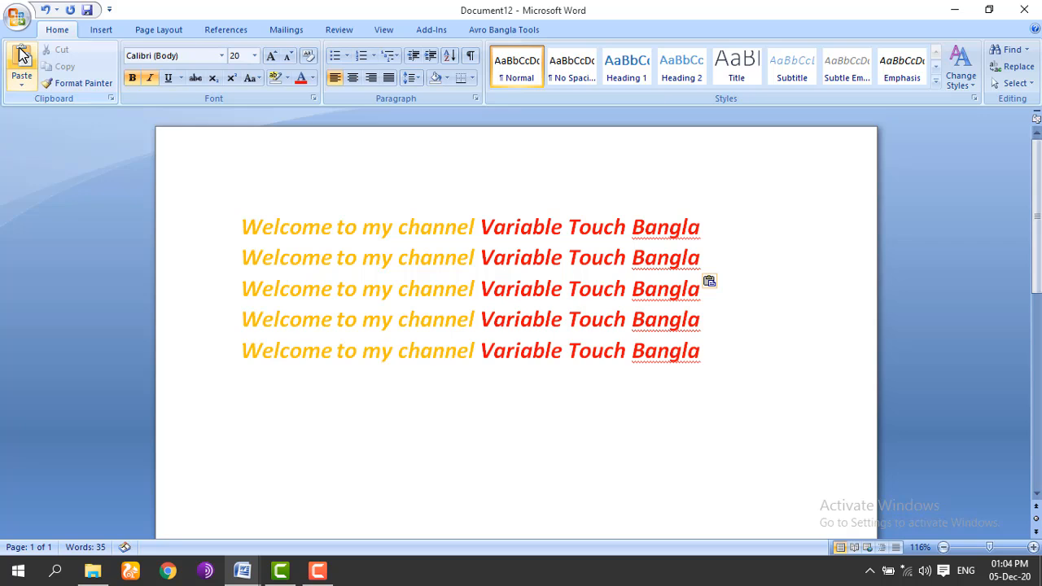
pyautogui.moveTo(732, 413); pyautogui.dragTo(279, 222)
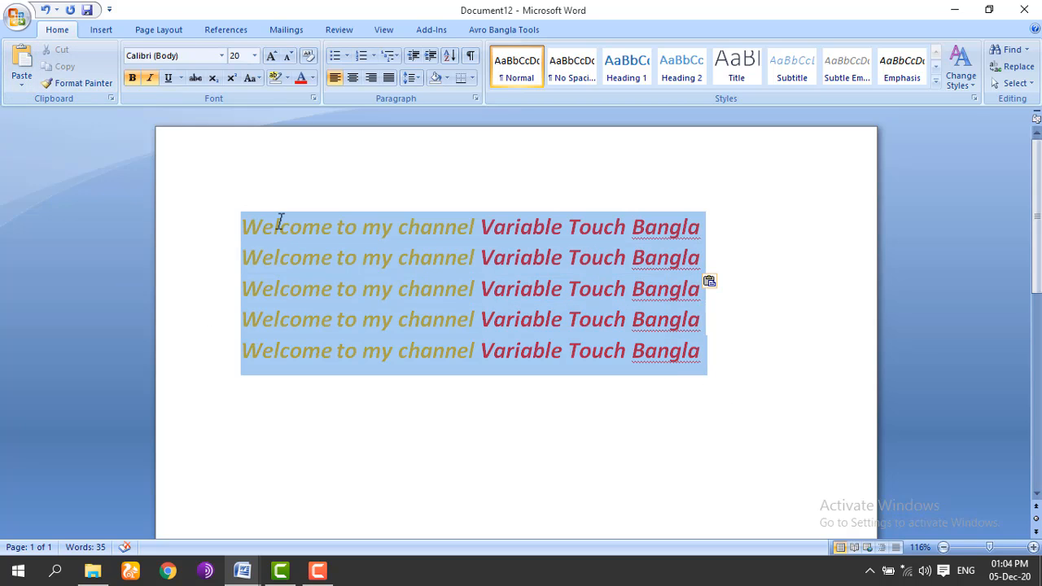
# Step: Remove bold and italic and set the font colour to Automatic black
pyautogui.click(132, 78)
pyautogui.click(150, 78)
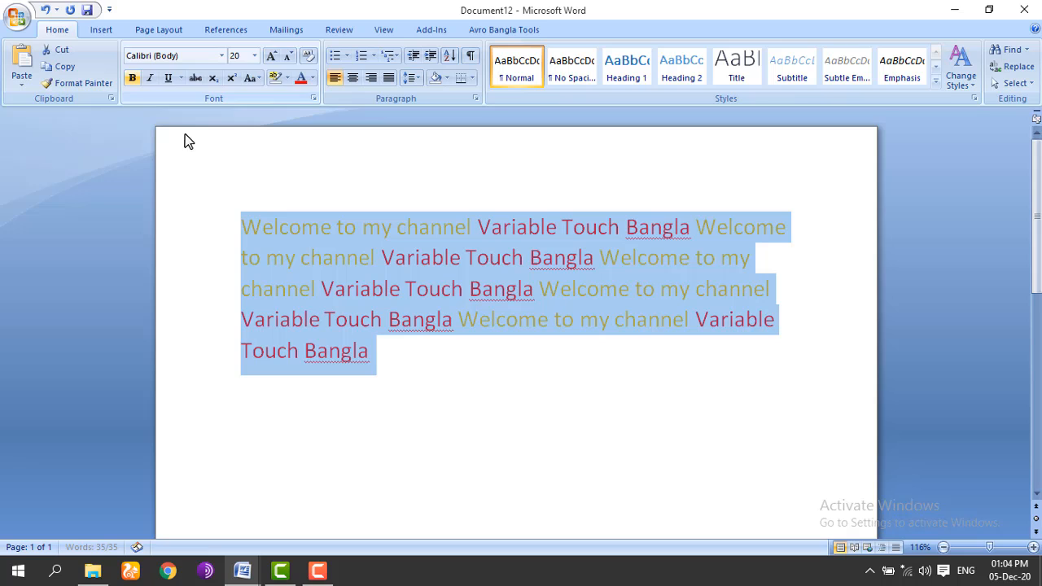
pyautogui.click(313, 77)
pyautogui.click(312, 95)
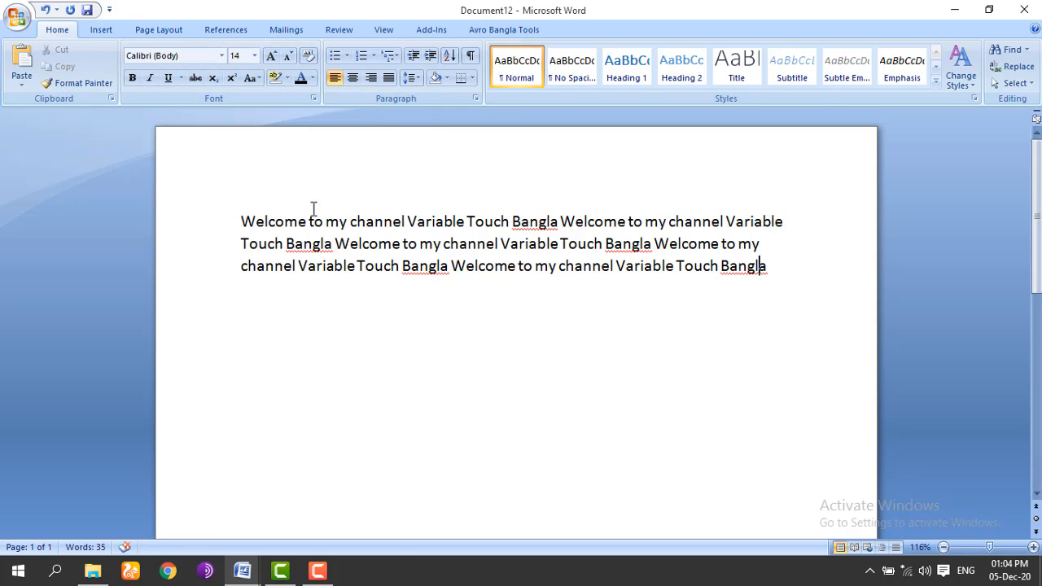
pyautogui.moveTo(273, 233); pyautogui.dragTo(786, 274)
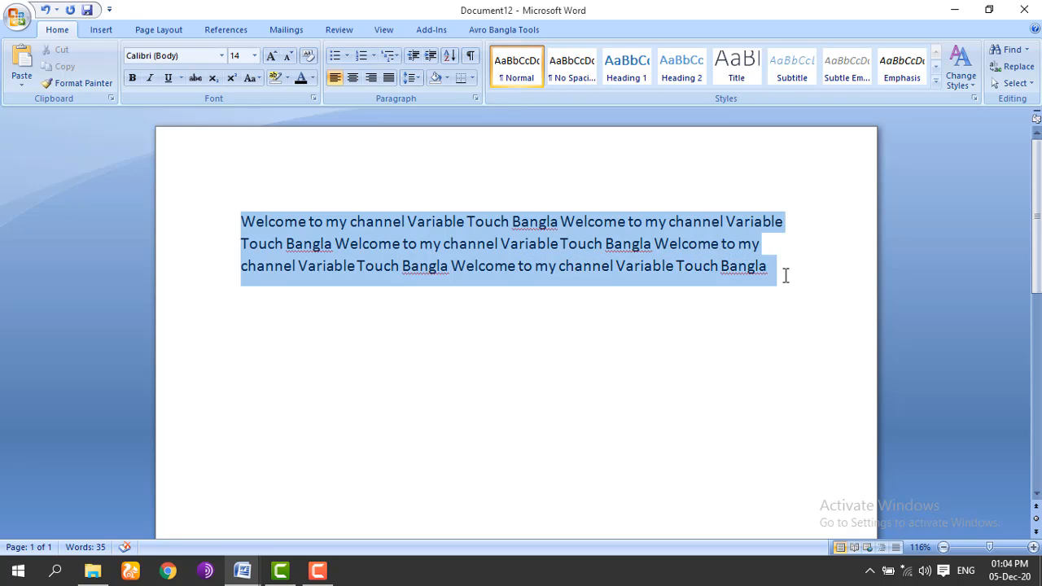
# Step: Try the Algerian font on the paragraph, then revert it to Calibri (Body)
pyautogui.click(222, 55)
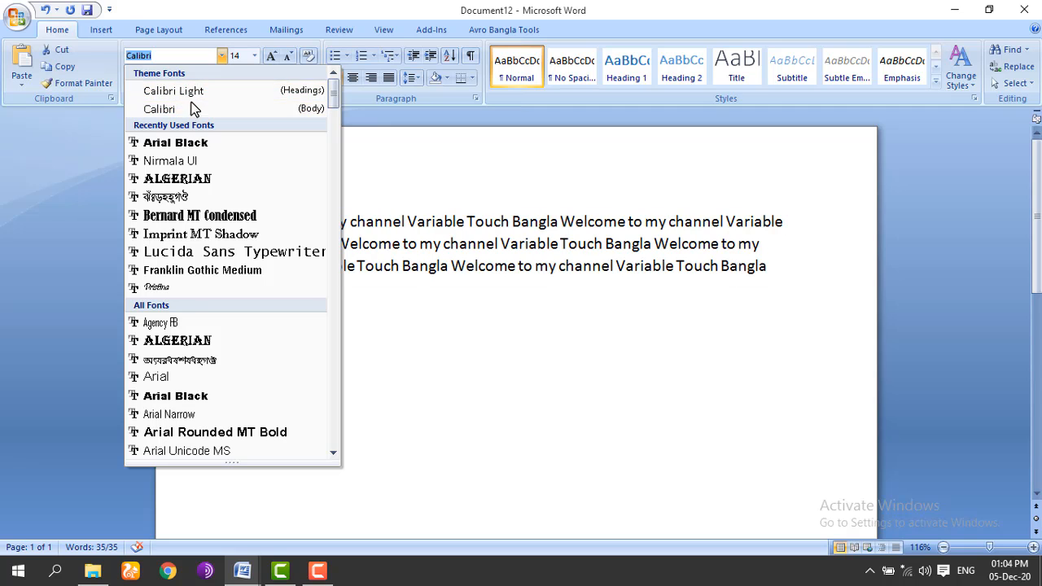
pyautogui.click(178, 180)
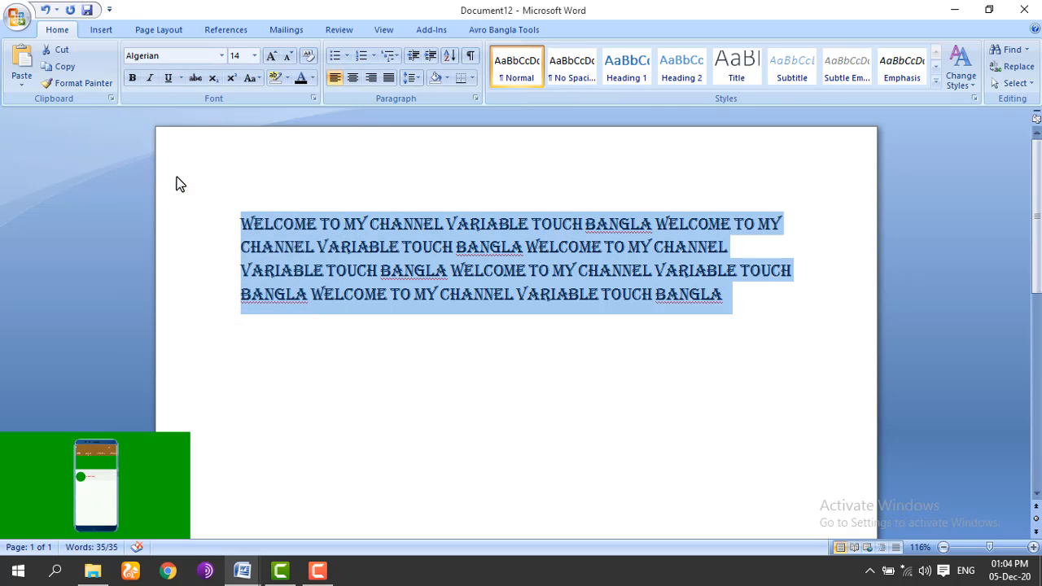
pyautogui.click(222, 57)
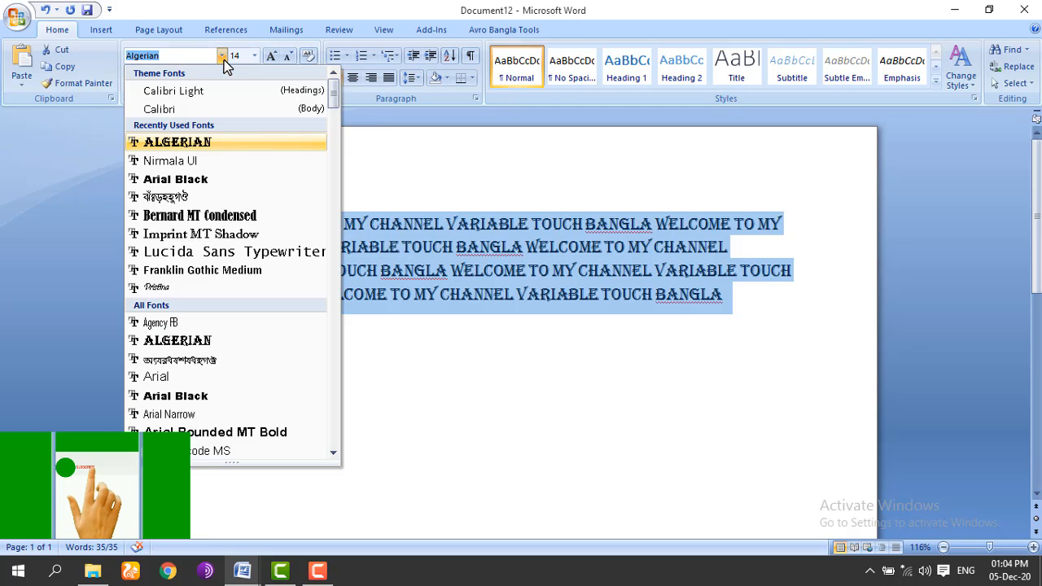
pyautogui.click(175, 110)
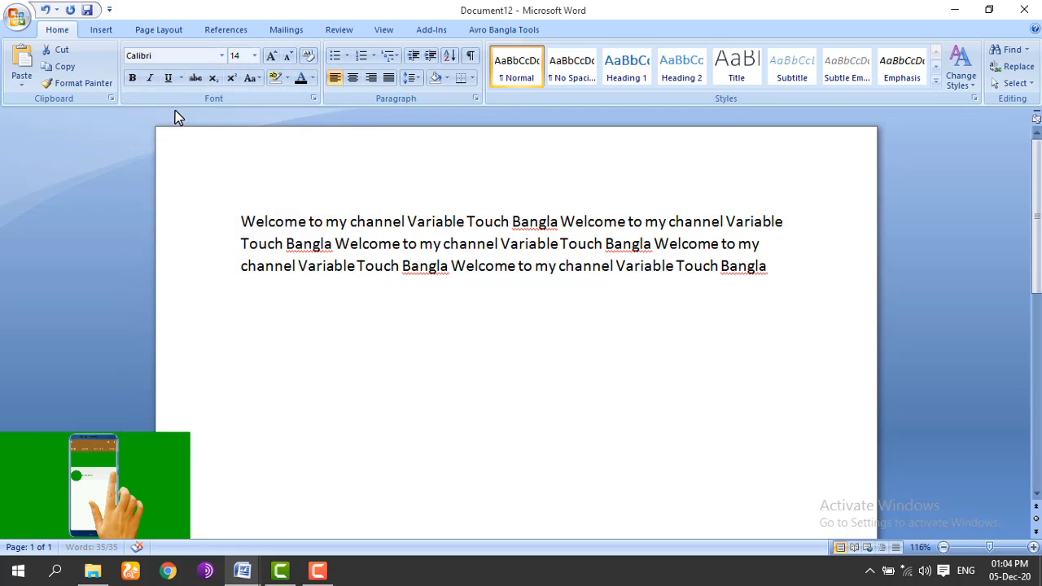
pyautogui.click(221, 56)
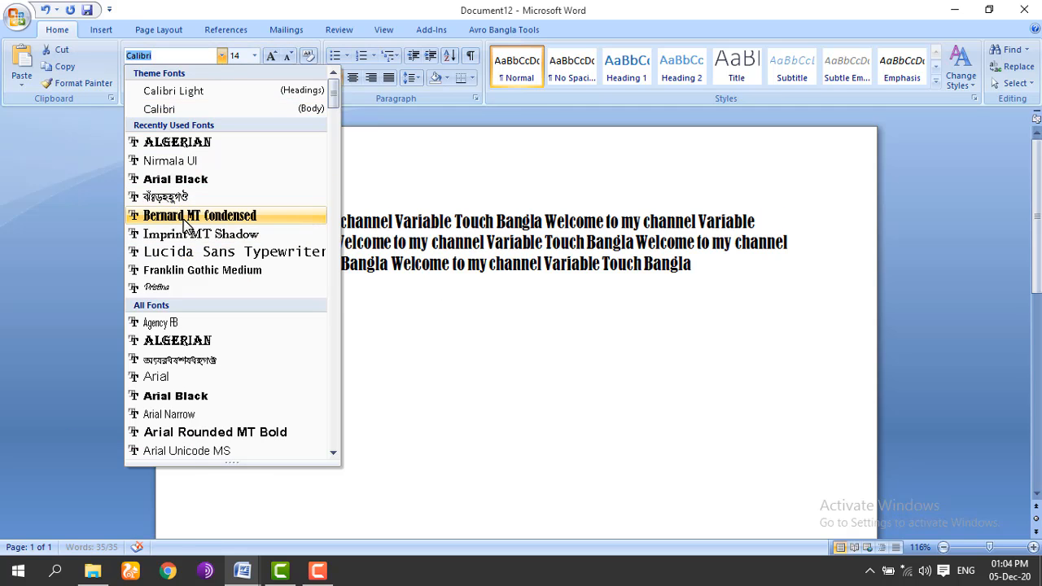
pyautogui.click(231, 95)
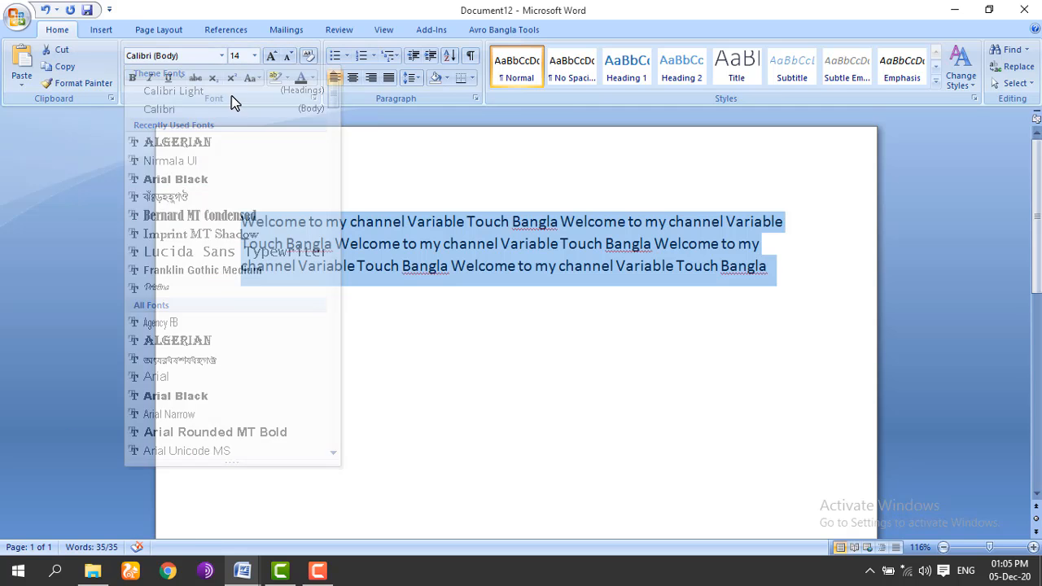
# Step: Set the paragraph to 26 pt, then reduce it to 16 pt
pyautogui.click(255, 57)
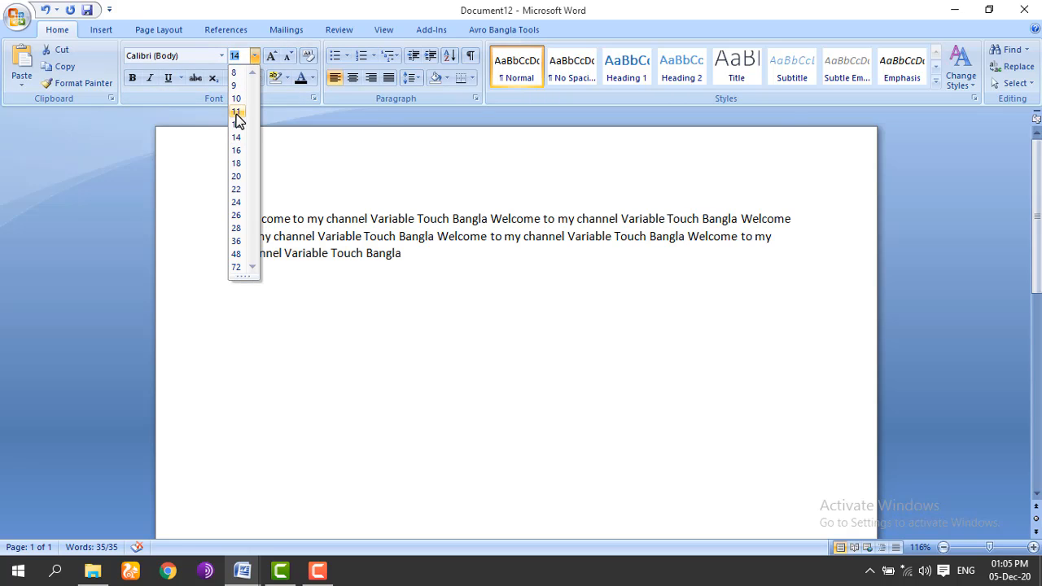
pyautogui.click(236, 215)
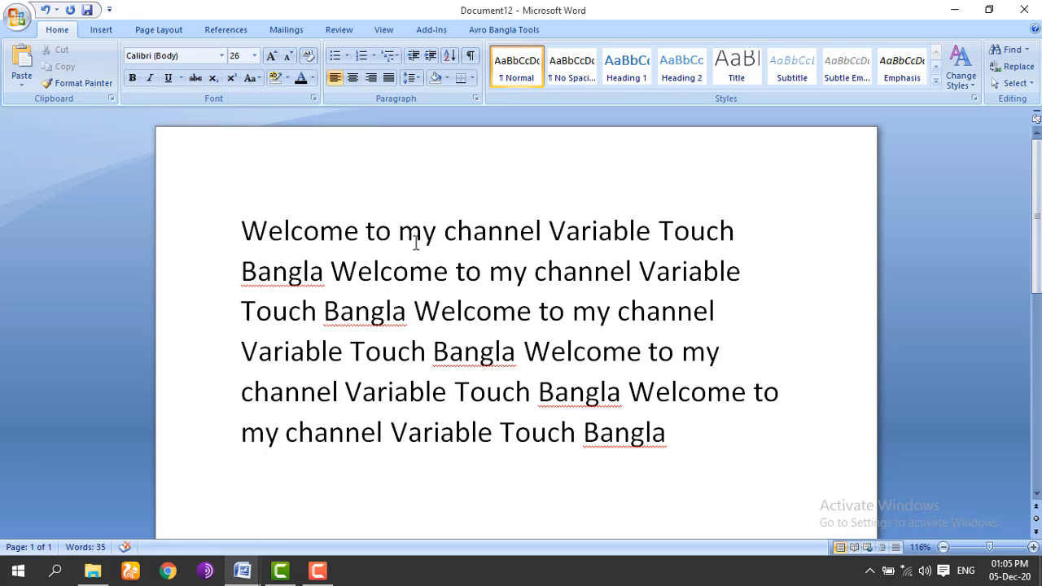
pyautogui.moveTo(244, 215); pyautogui.dragTo(765, 510)
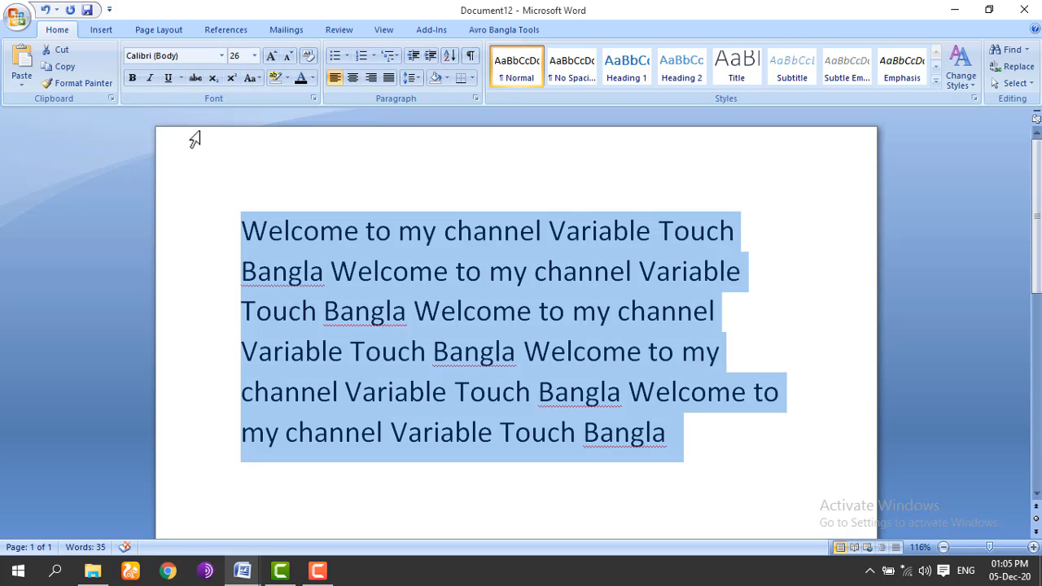
pyautogui.click(254, 55)
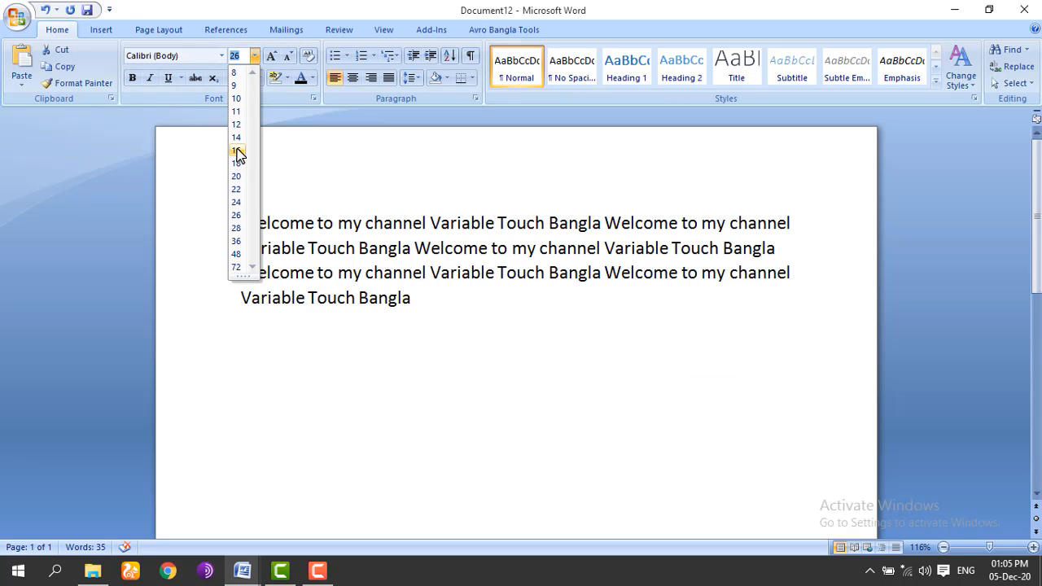
pyautogui.click(236, 152)
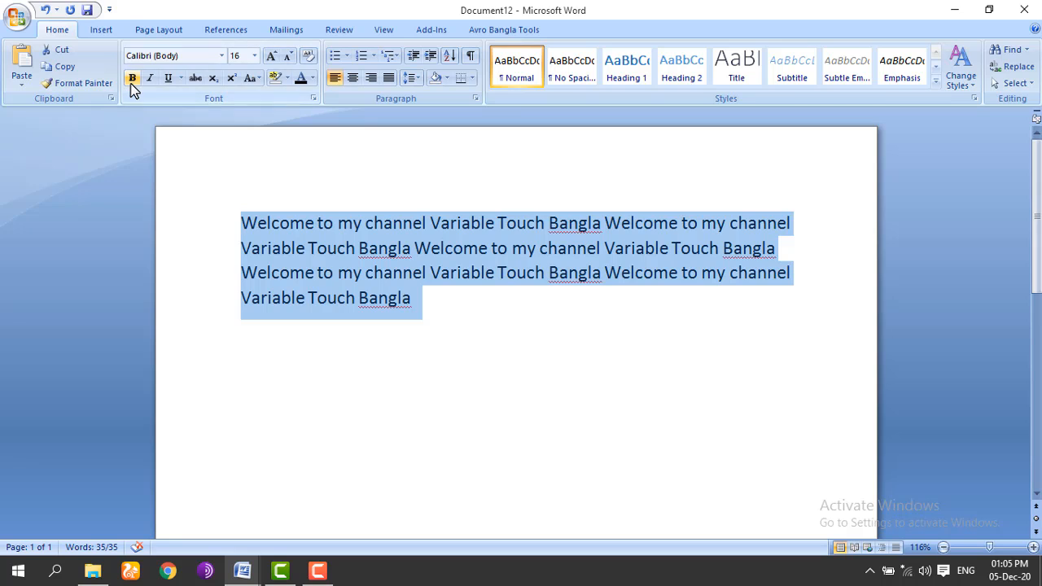
# Step: Select the first word Welcome and apply the Algerian font to it
pyautogui.click(440, 295)
pyautogui.moveTo(421, 300); pyautogui.dragTo(268, 214)
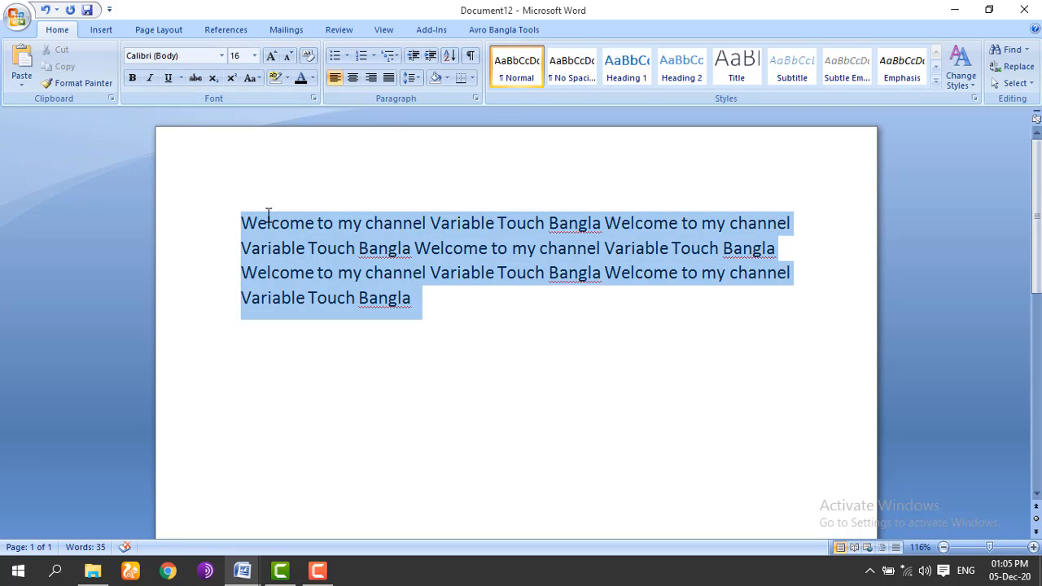
pyautogui.click(356, 248)
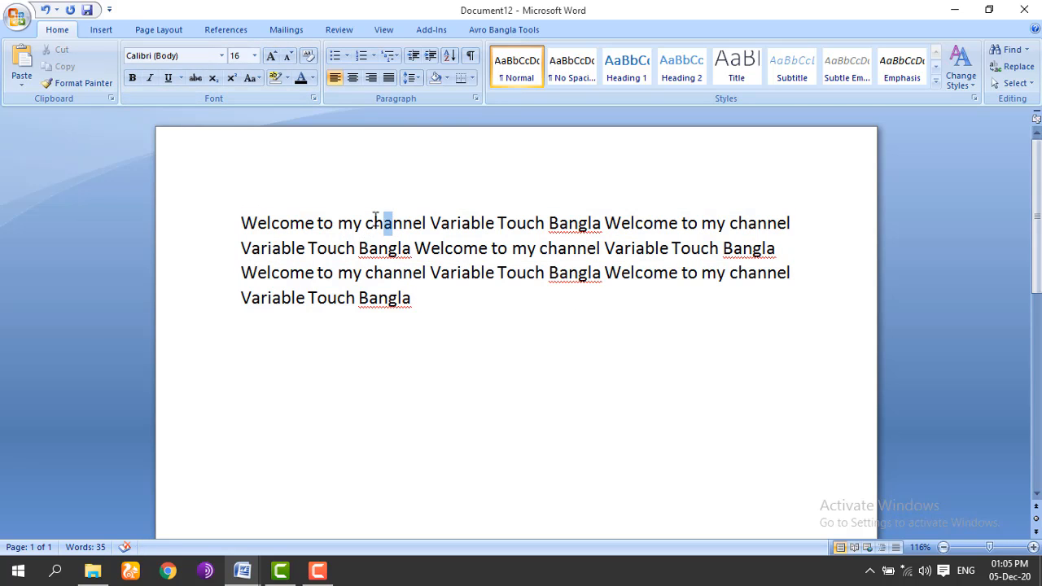
pyautogui.moveTo(375, 220); pyautogui.dragTo(248, 218)
pyautogui.click(338, 223)
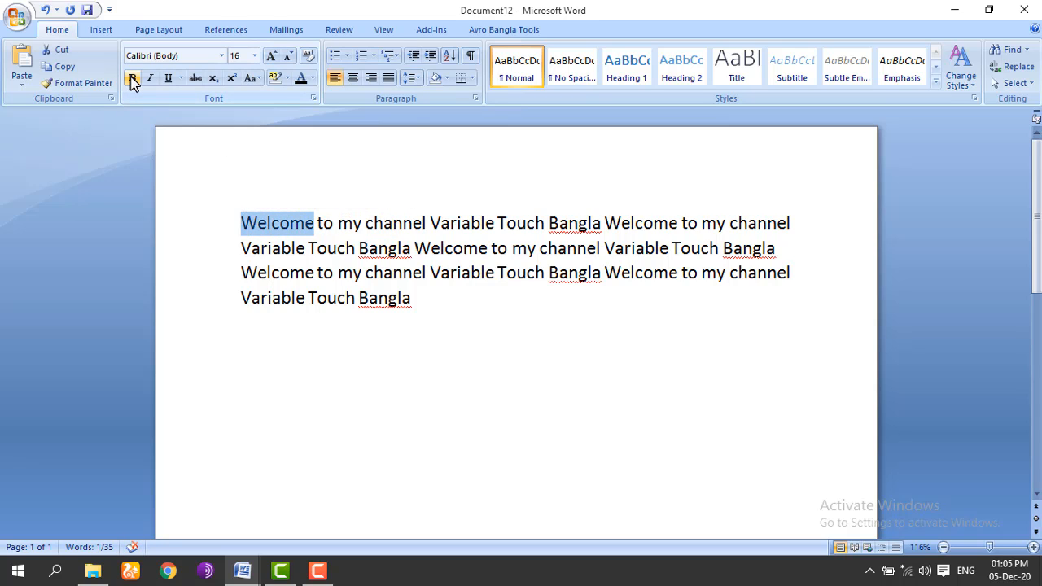
pyautogui.click(221, 55)
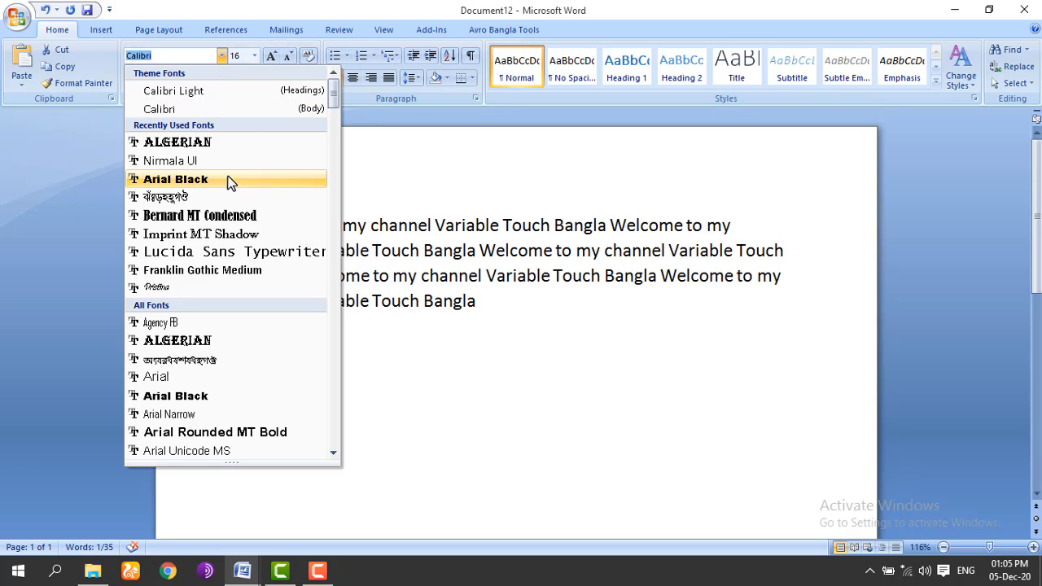
pyautogui.click(201, 143)
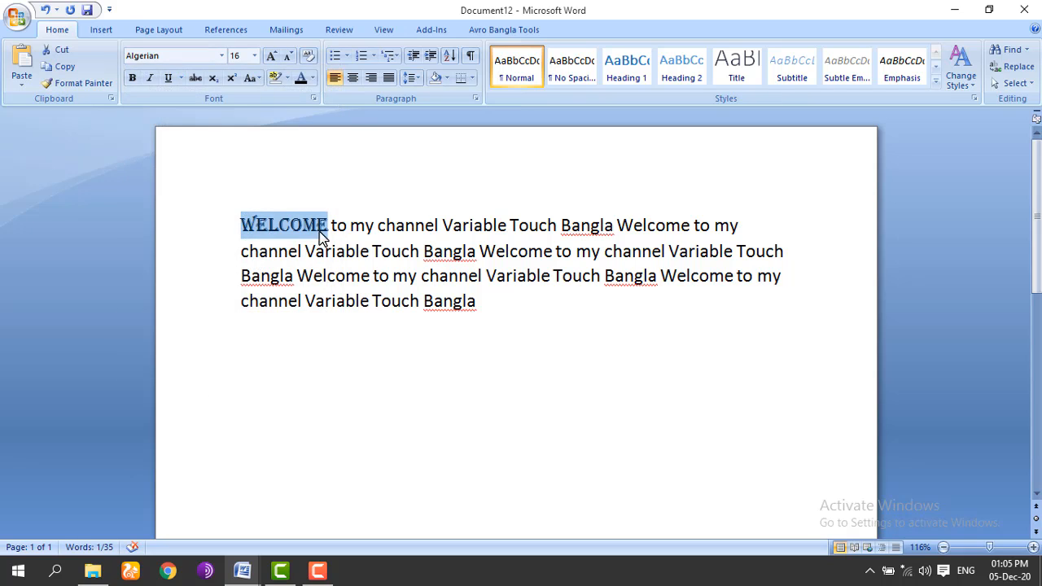
pyautogui.click(349, 227)
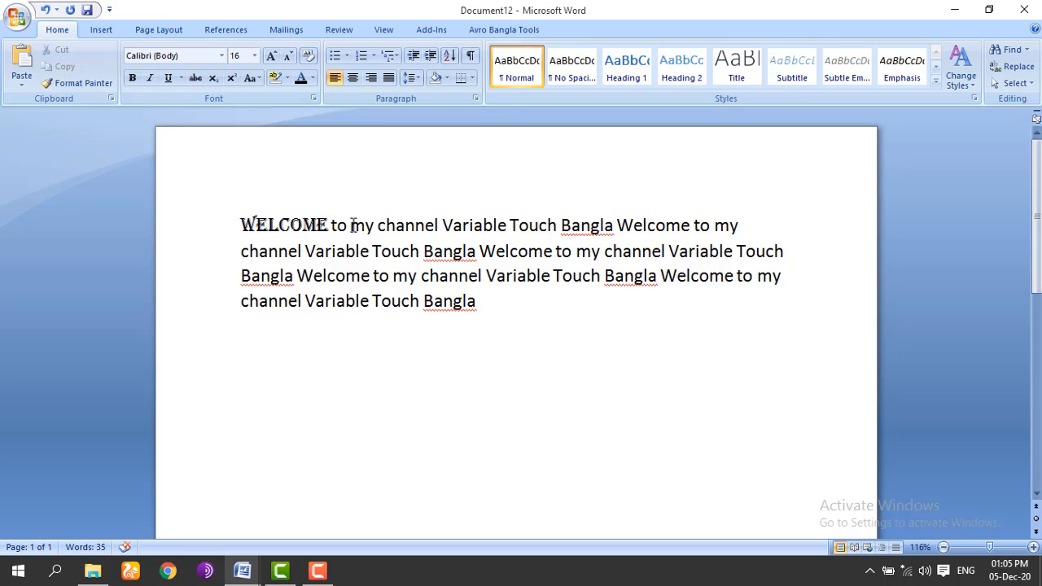
# Step: Check the font size of 'my channel' without changing it, then reselect WELCOME
pyautogui.moveTo(352, 225); pyautogui.dragTo(442, 225)
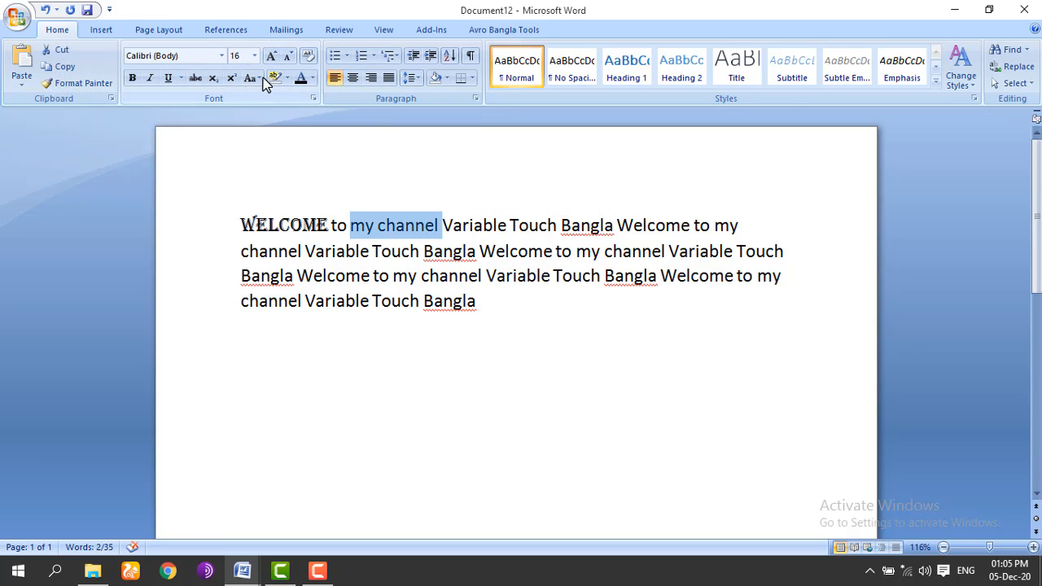
pyautogui.click(254, 57)
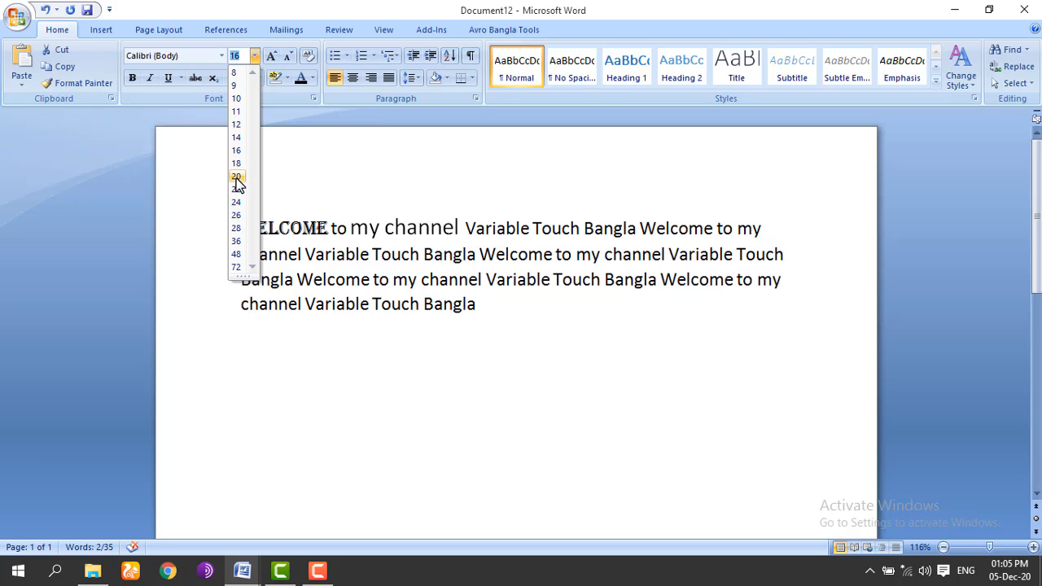
pyautogui.click(338, 180)
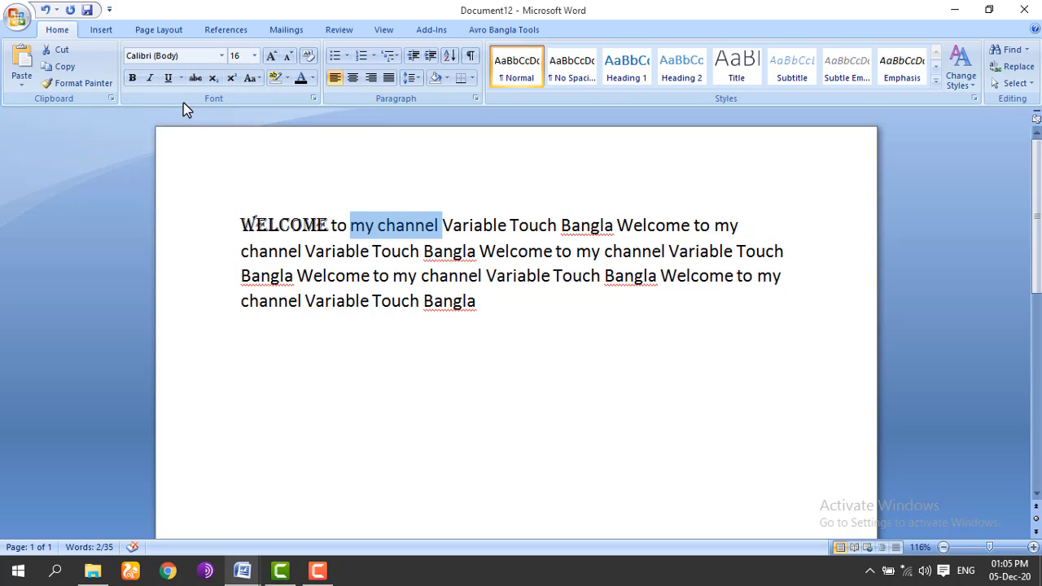
pyautogui.click(330, 225)
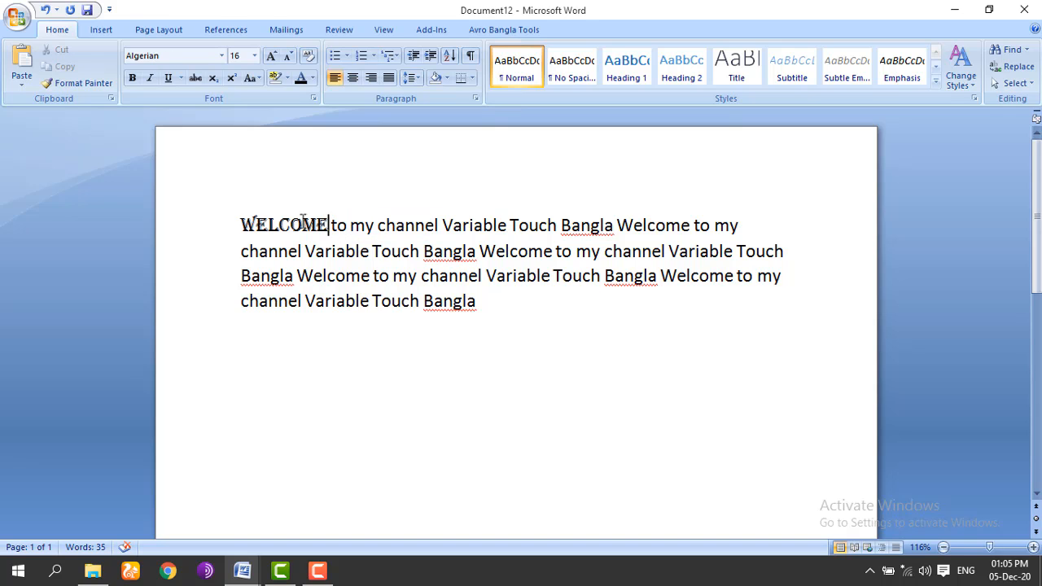
pyautogui.moveTo(330, 225); pyautogui.dragTo(254, 222)
pyautogui.click(350, 232)
pyautogui.moveTo(329, 225); pyautogui.dragTo(239, 224)
pyautogui.click(364, 233)
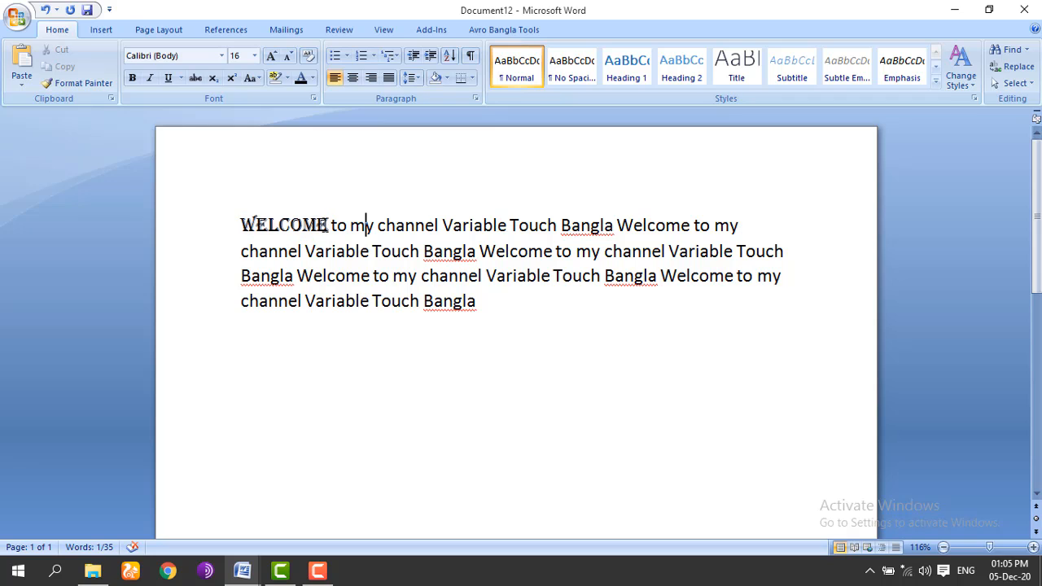
# Step: Undo the Algerian font with Undo and Redo, then select the whole paragraph
pyautogui.click(45, 11)
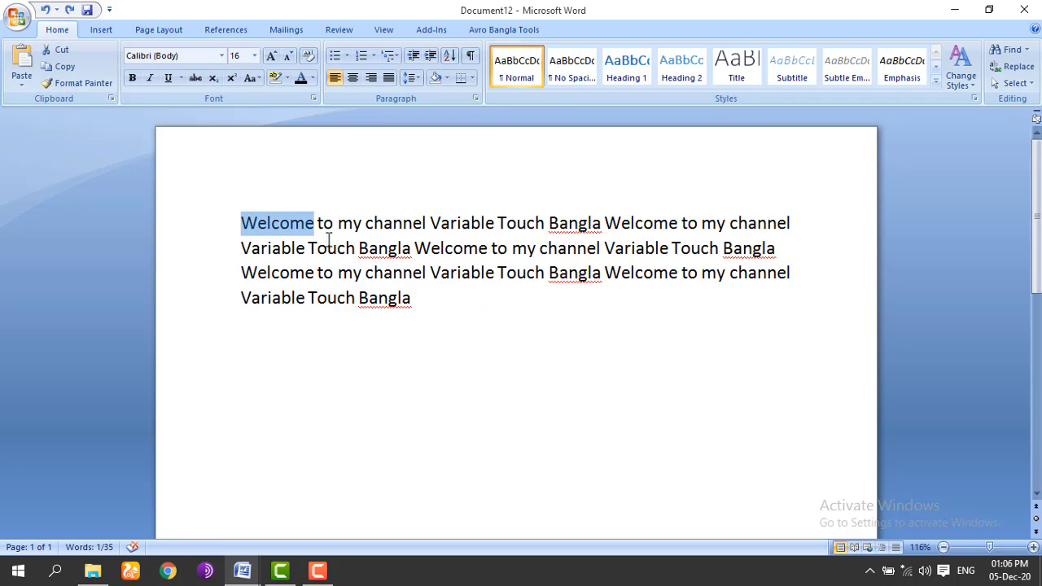
pyautogui.click(69, 11)
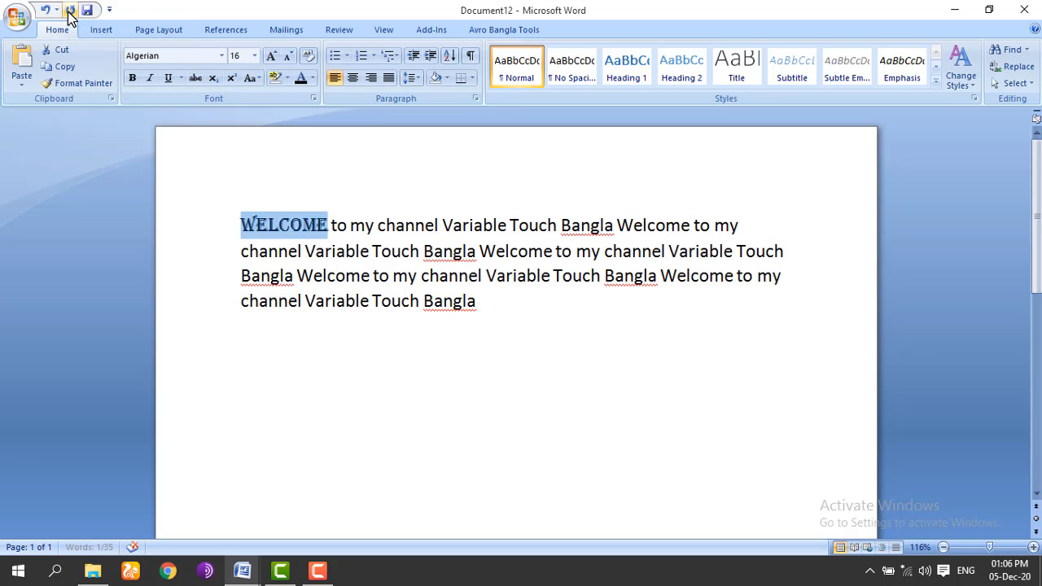
pyautogui.click(44, 11)
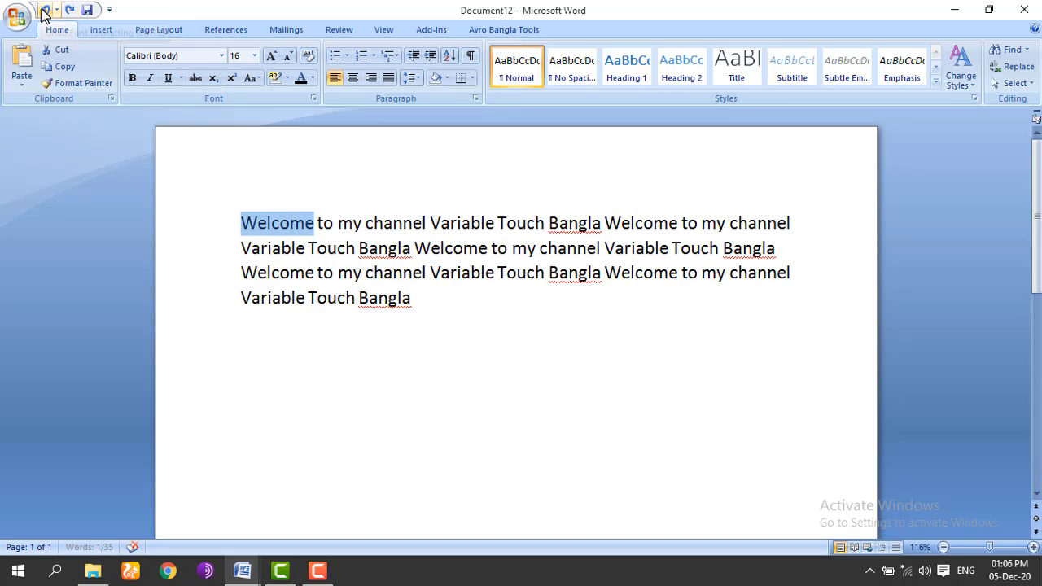
pyautogui.click(384, 222)
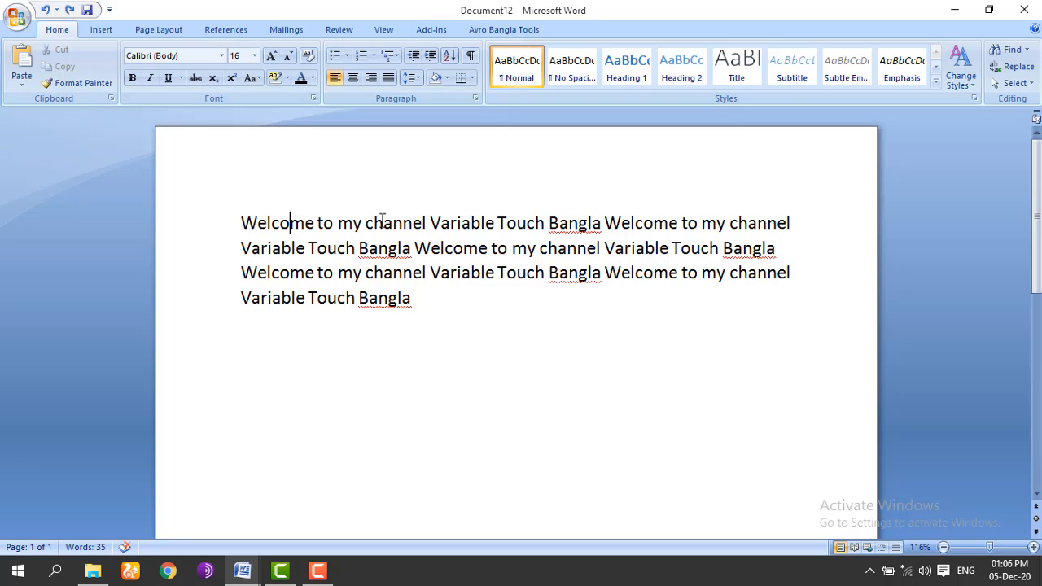
pyautogui.moveTo(243, 217); pyautogui.dragTo(315, 223)
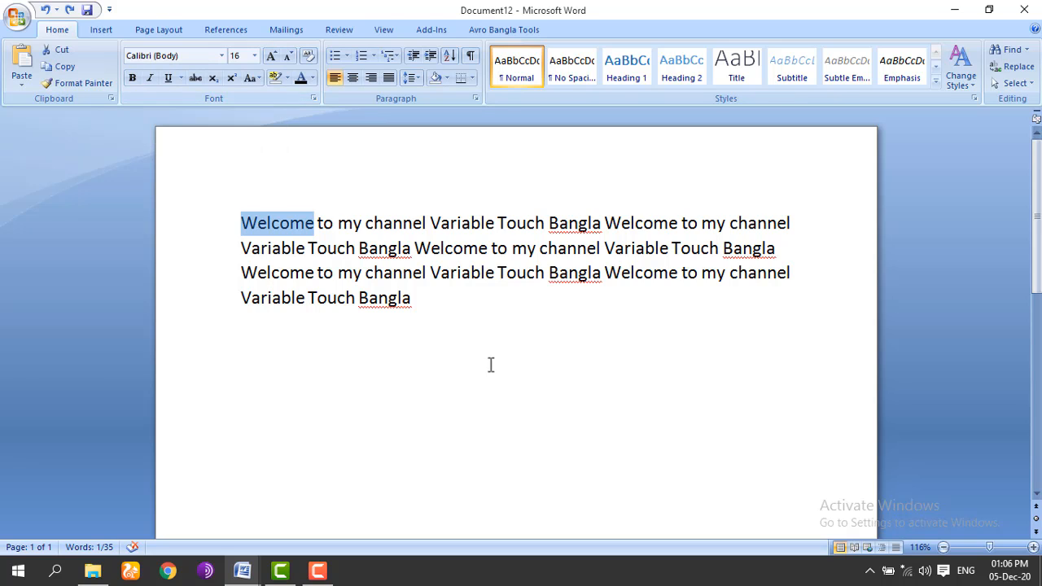
pyautogui.tripleClick(264, 231)
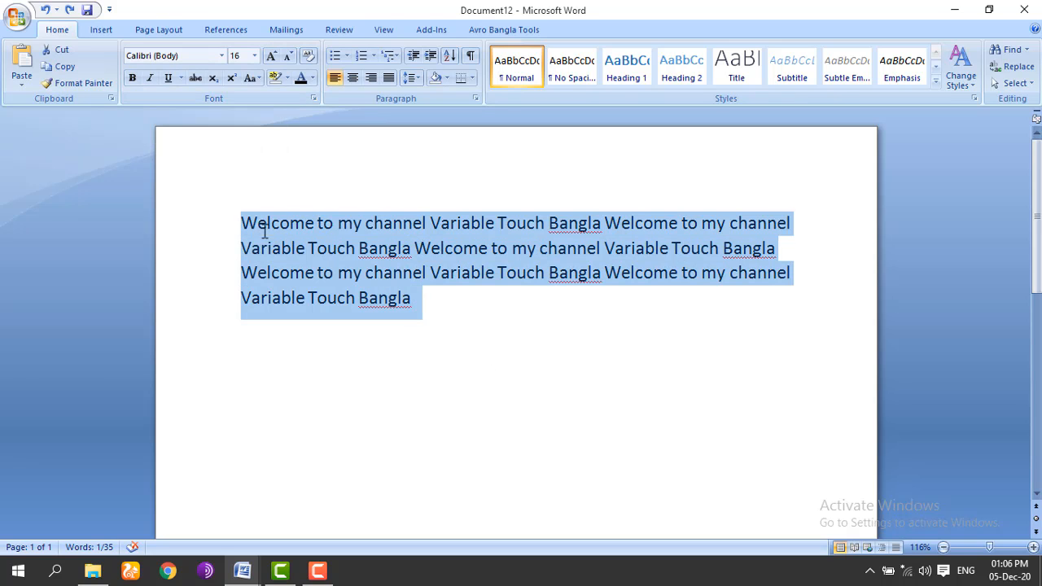
pyautogui.click(431, 221)
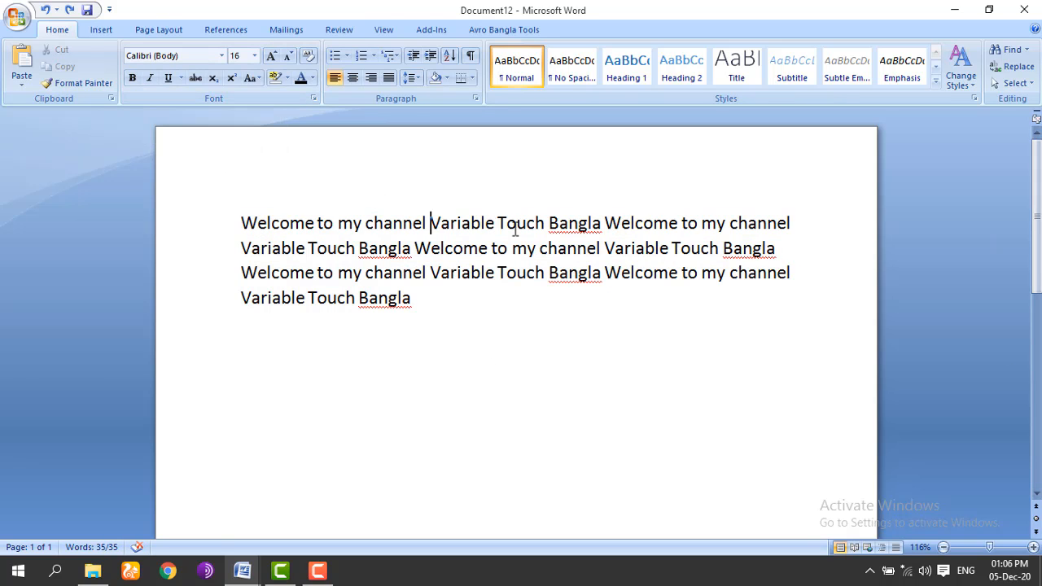
pyautogui.moveTo(427, 220); pyautogui.dragTo(576, 236)
pyautogui.click(433, 223)
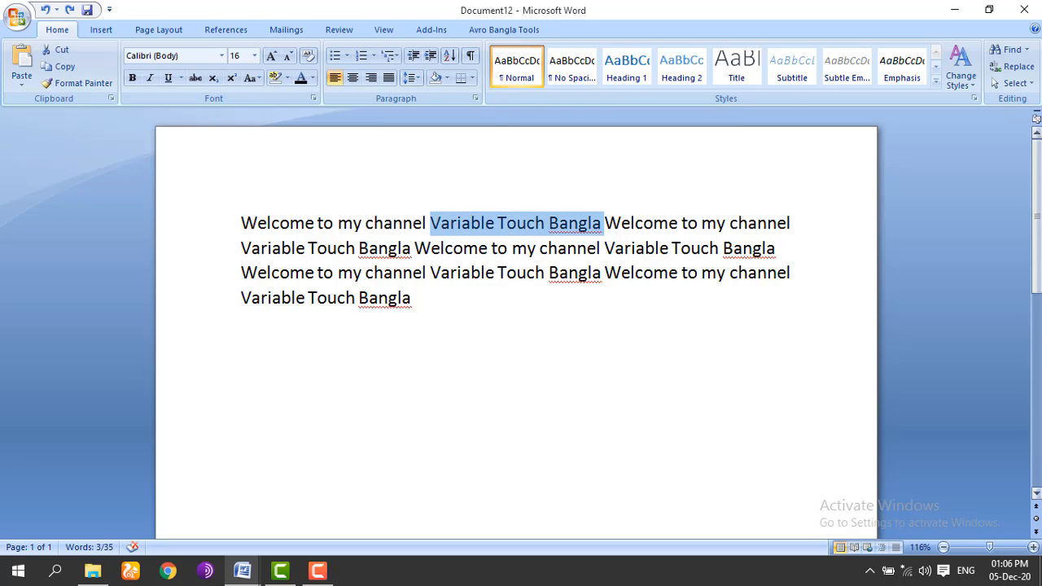
pyautogui.click(131, 79)
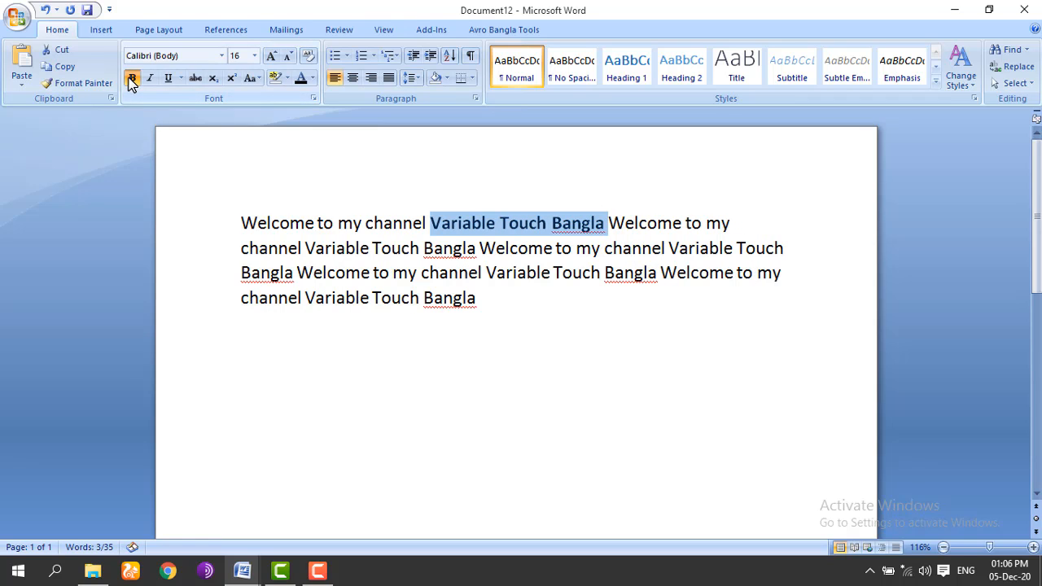
pyautogui.click(581, 289)
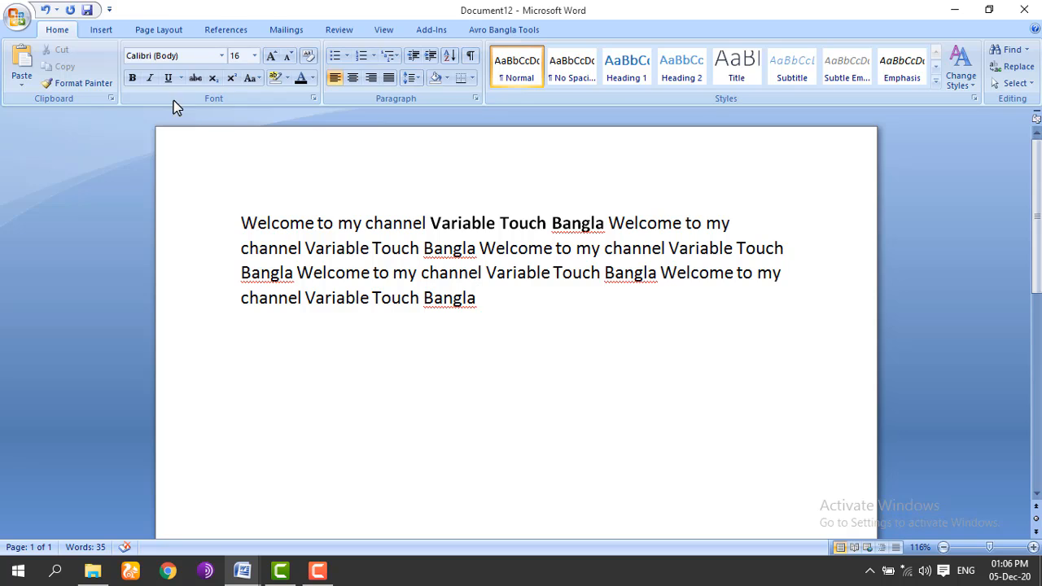
pyautogui.moveTo(432, 225); pyautogui.dragTo(593, 230)
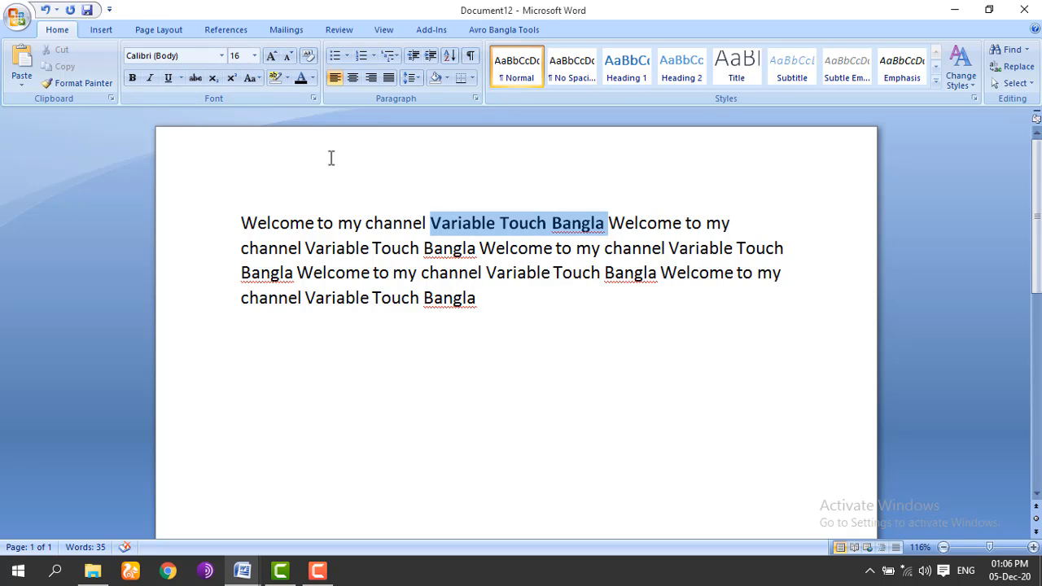
pyautogui.click(150, 79)
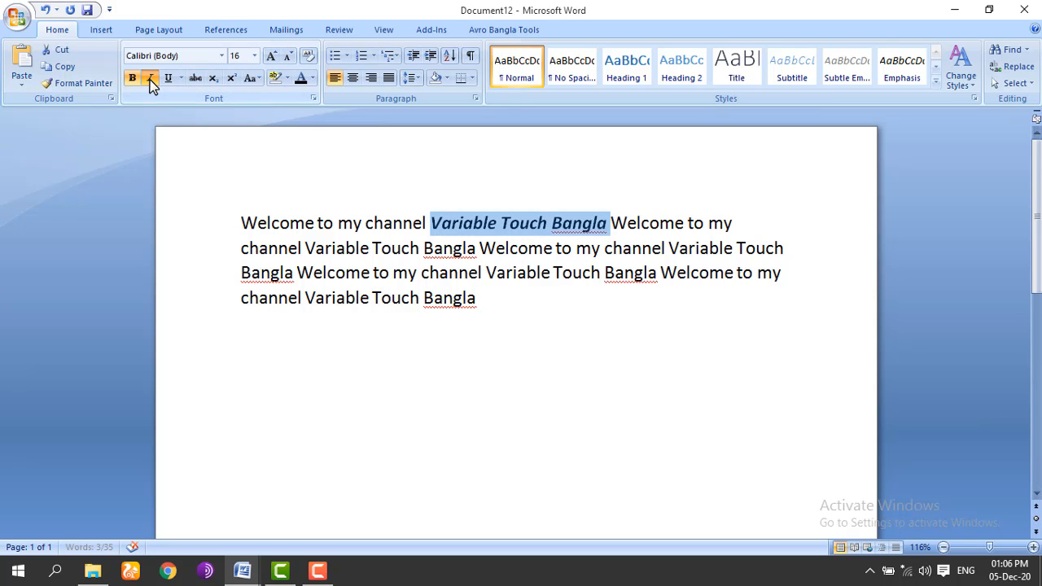
pyautogui.hotkey('ctrl', 'b')
pyautogui.hotkey('ctrl', 'a')
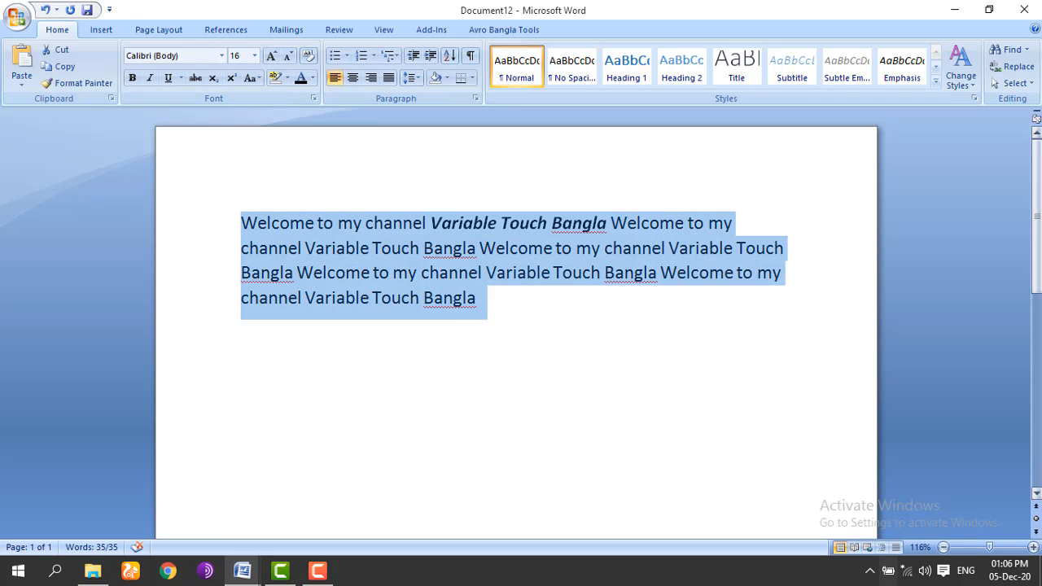
pyautogui.click(131, 79)
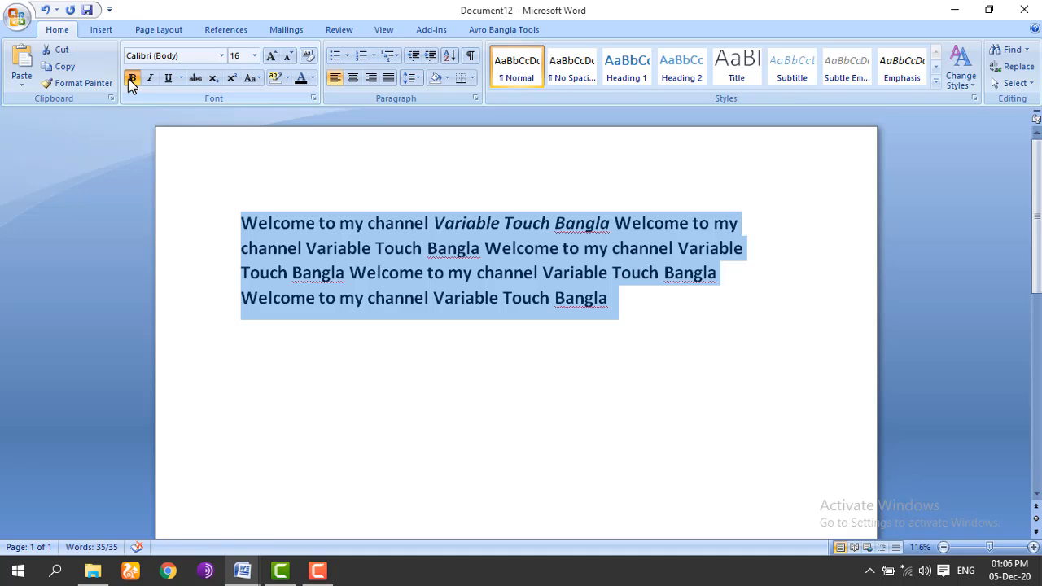
pyautogui.click(147, 78)
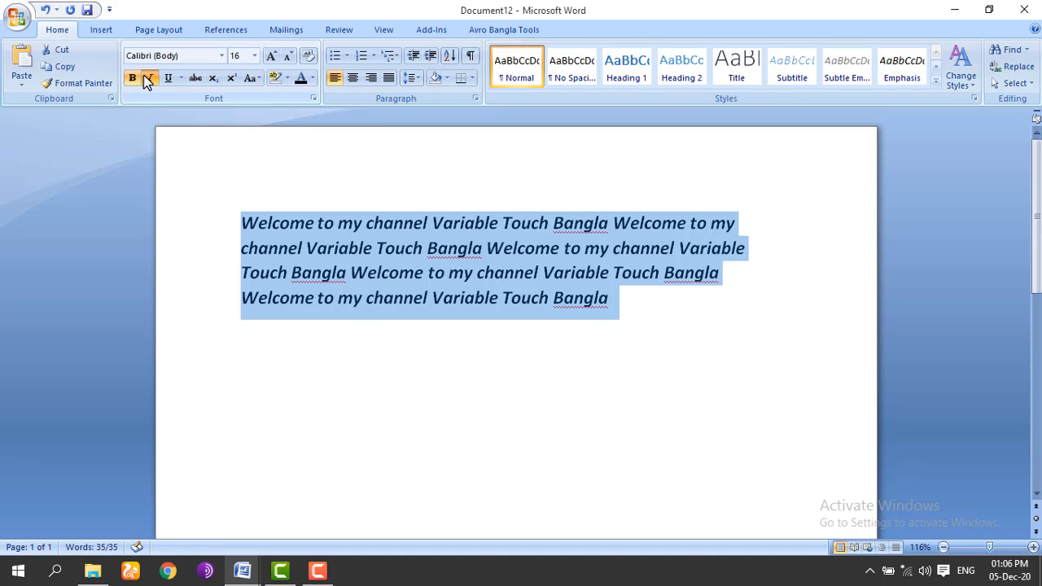
pyautogui.click(133, 78)
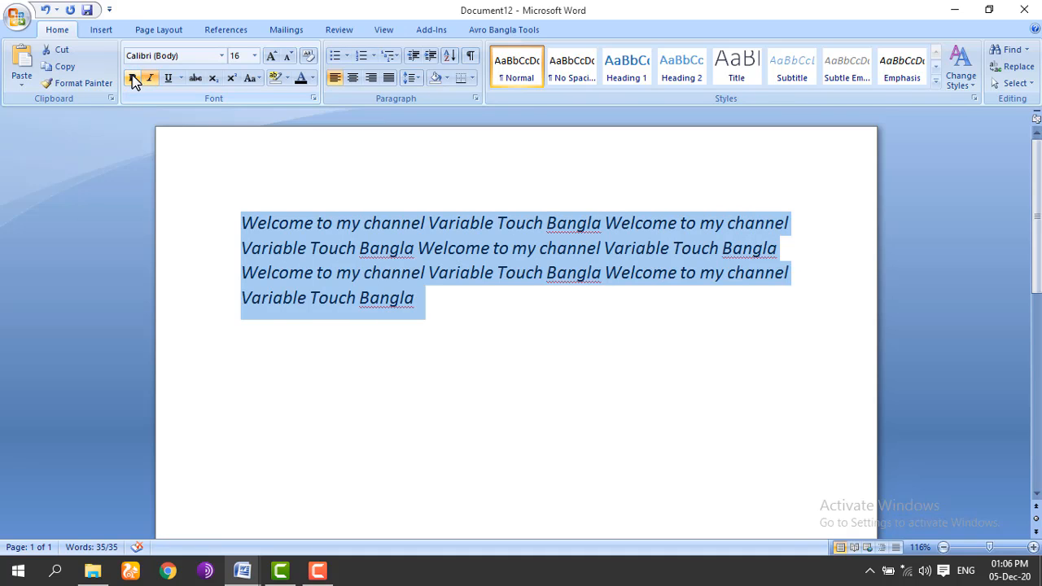
pyautogui.click(149, 79)
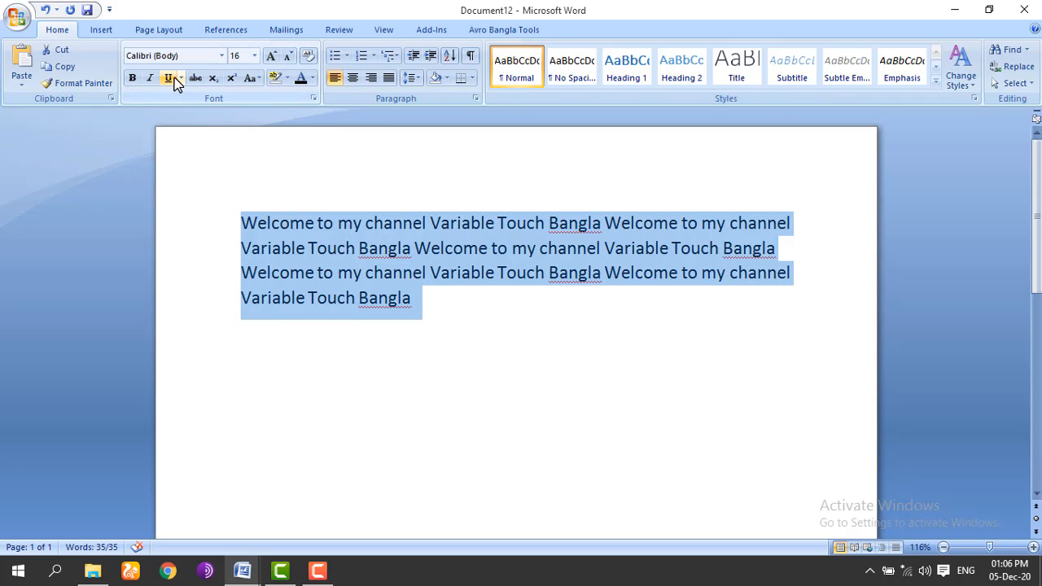
pyautogui.click(533, 307)
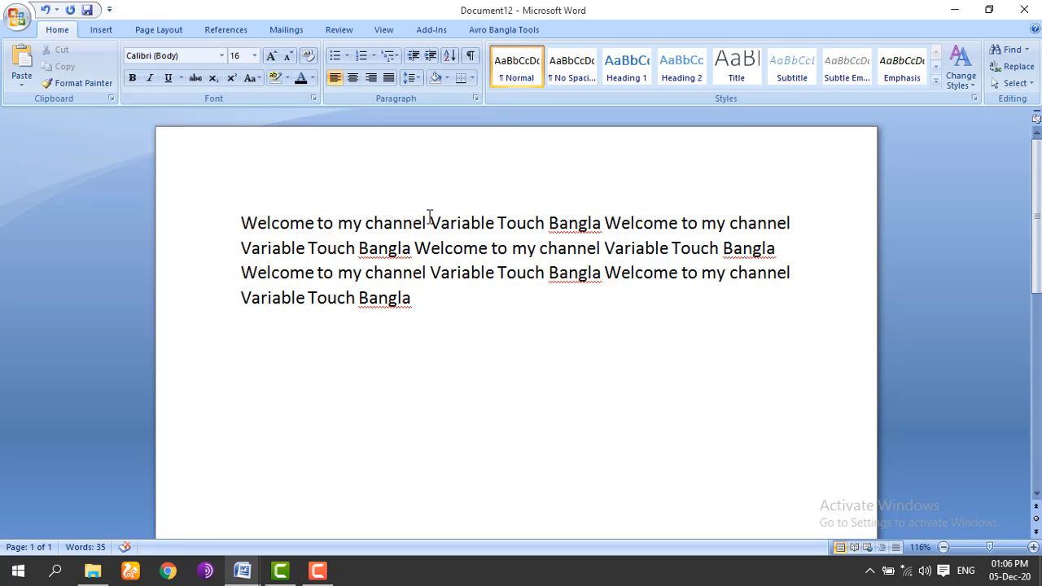
pyautogui.moveTo(430, 220); pyautogui.dragTo(564, 230)
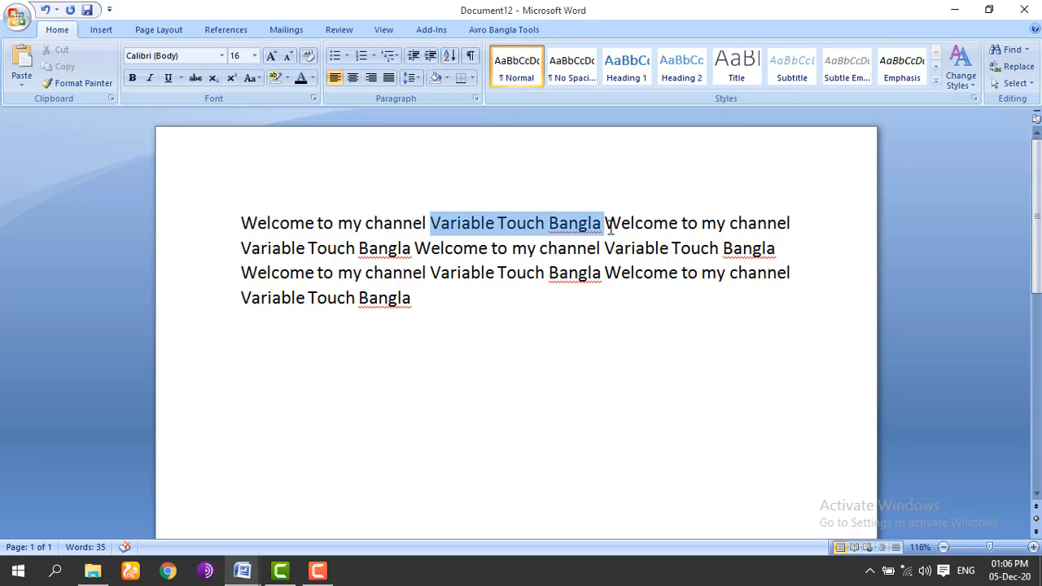
# Step: Single-underline the first Variable Touch Bangla and try purple, salmon, then yellow-green underline colours
pyautogui.click(181, 79)
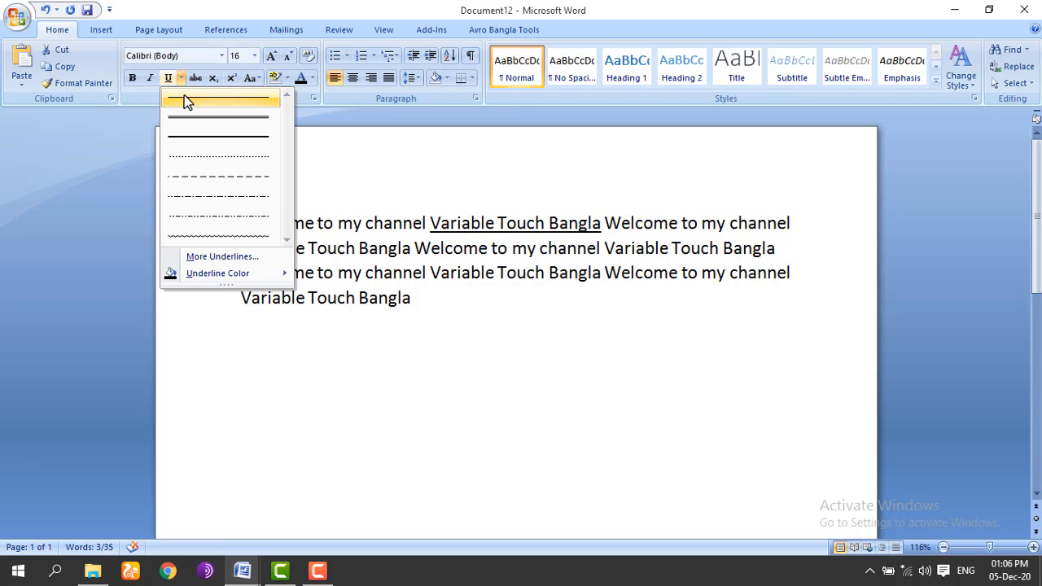
pyautogui.click(167, 78)
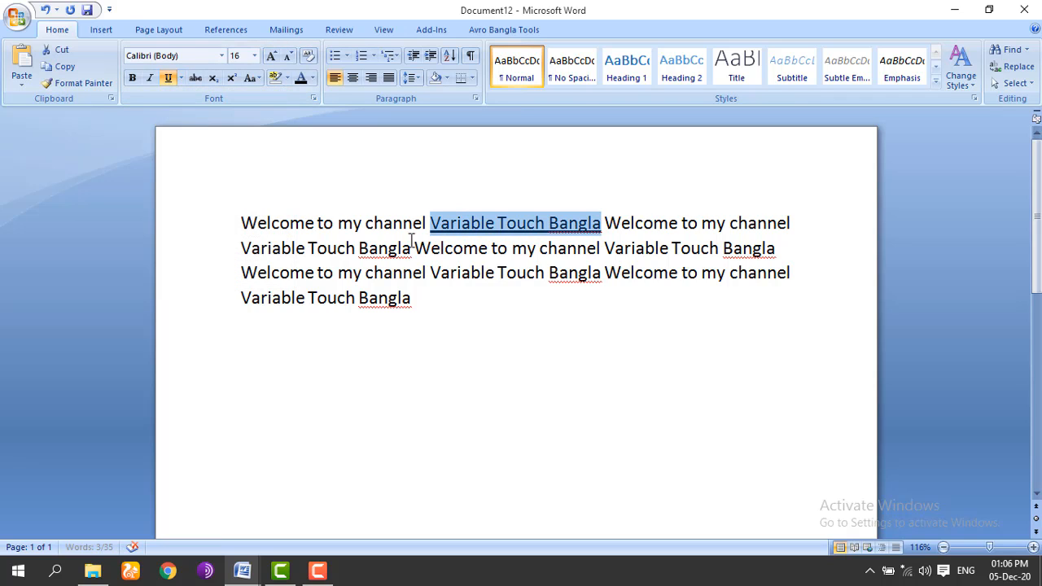
pyautogui.click(181, 79)
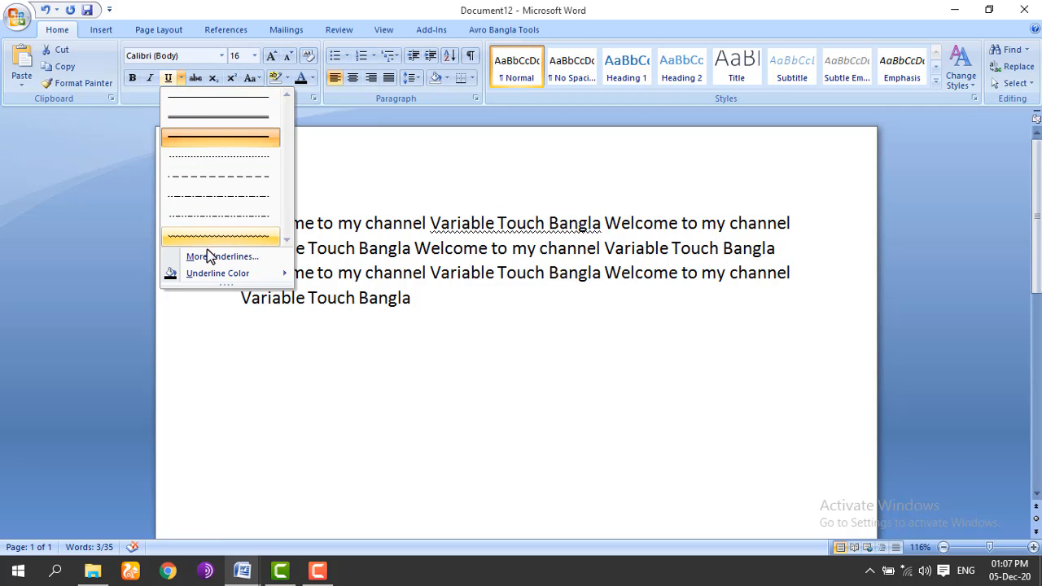
pyautogui.moveTo(215, 275)
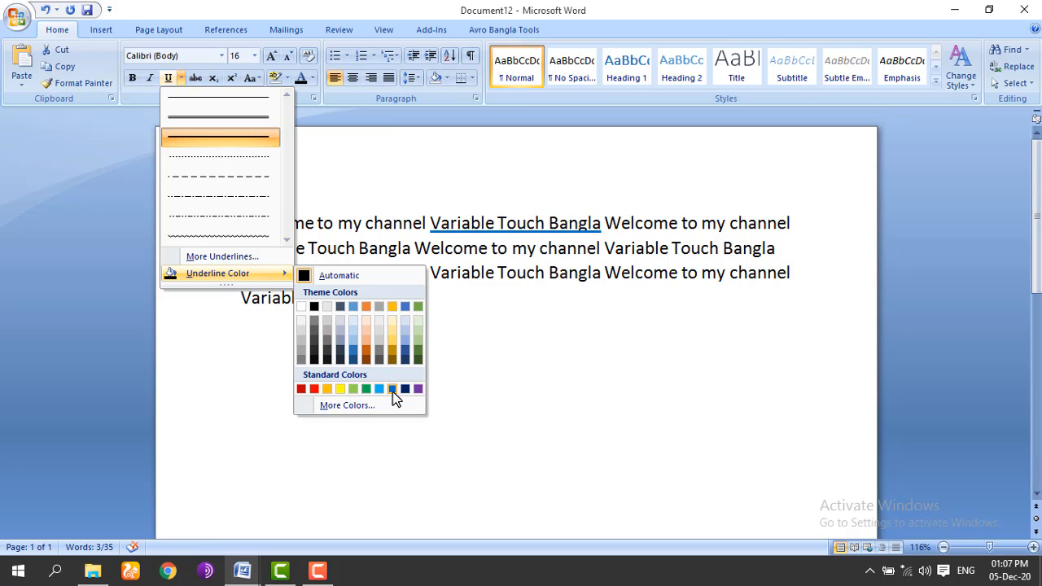
pyautogui.click(347, 407)
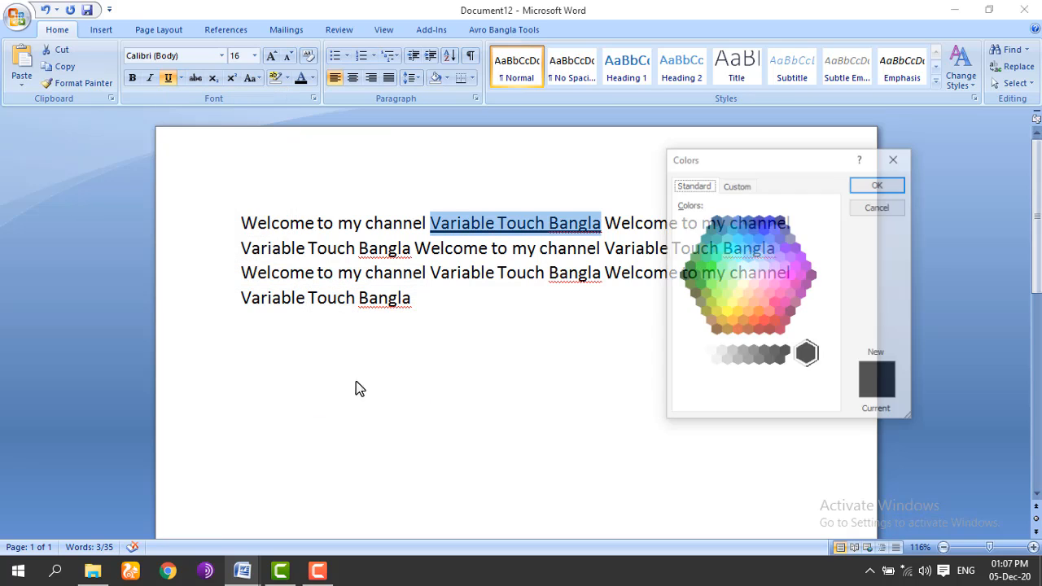
pyautogui.click(784, 265)
pyautogui.click(759, 290)
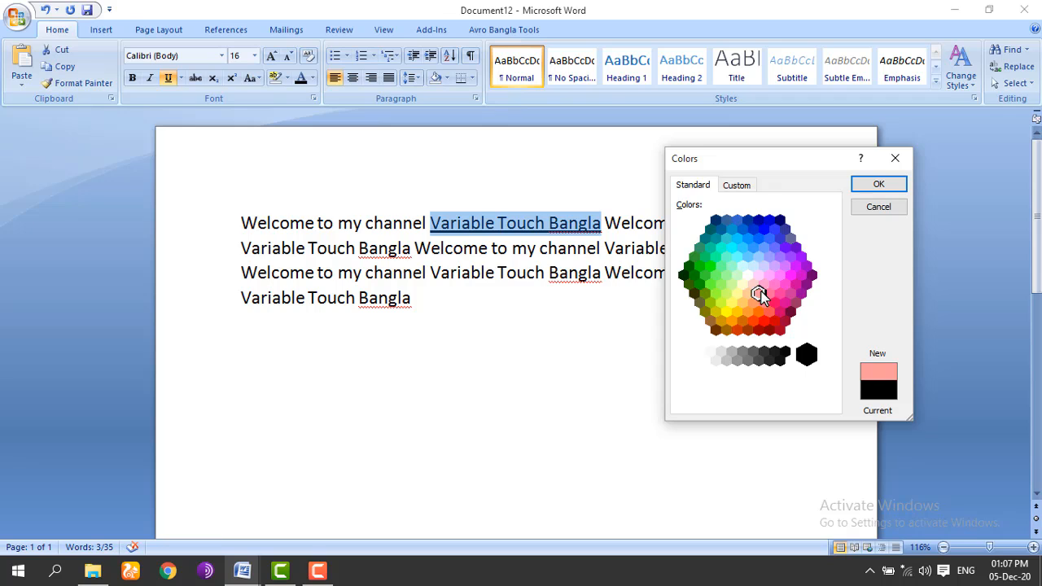
pyautogui.click(721, 302)
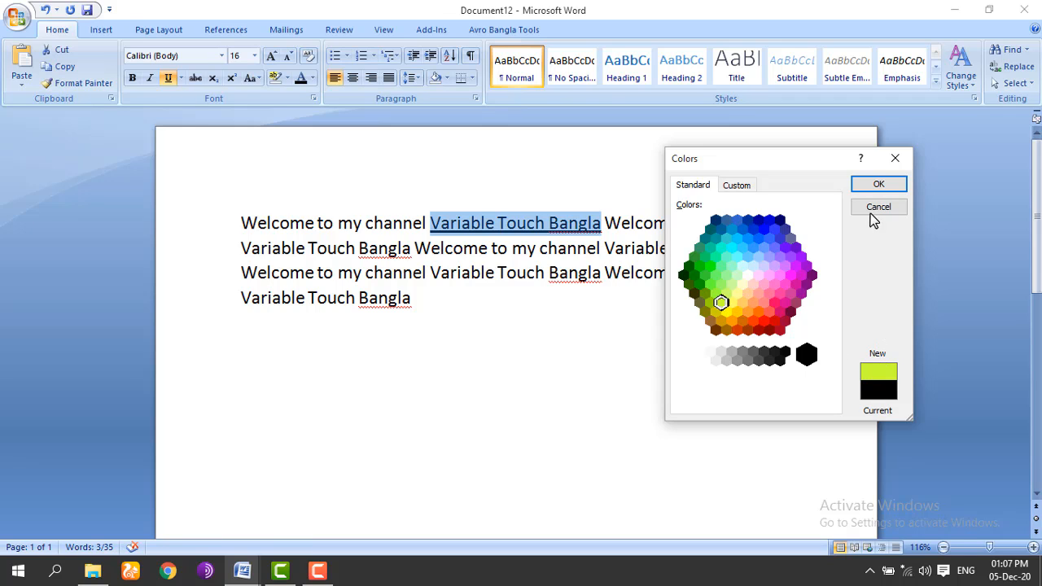
pyautogui.click(877, 186)
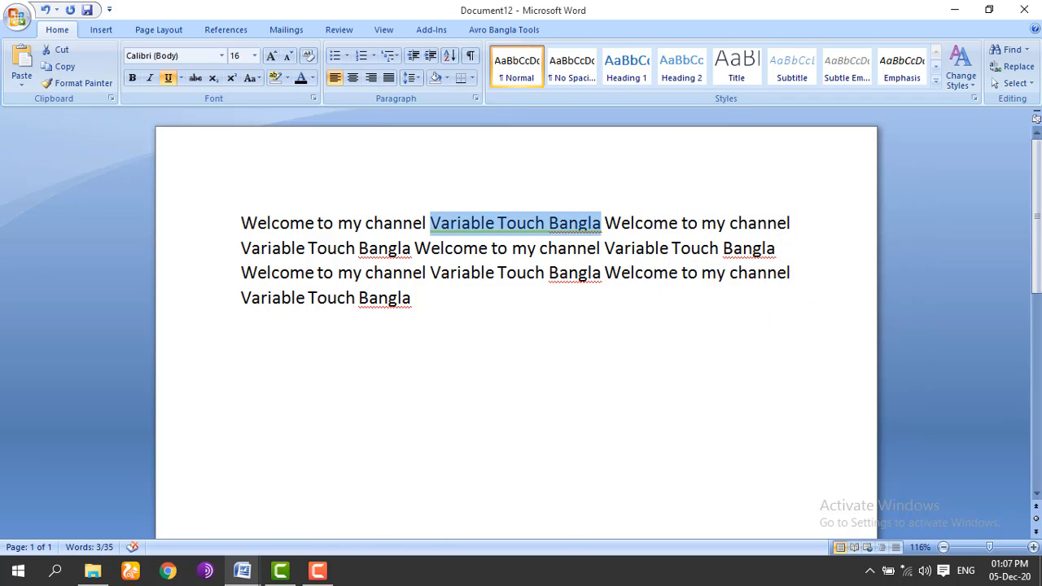
# Step: Set the underline colour to red in the Font dialog and apply it
pyautogui.click(181, 78)
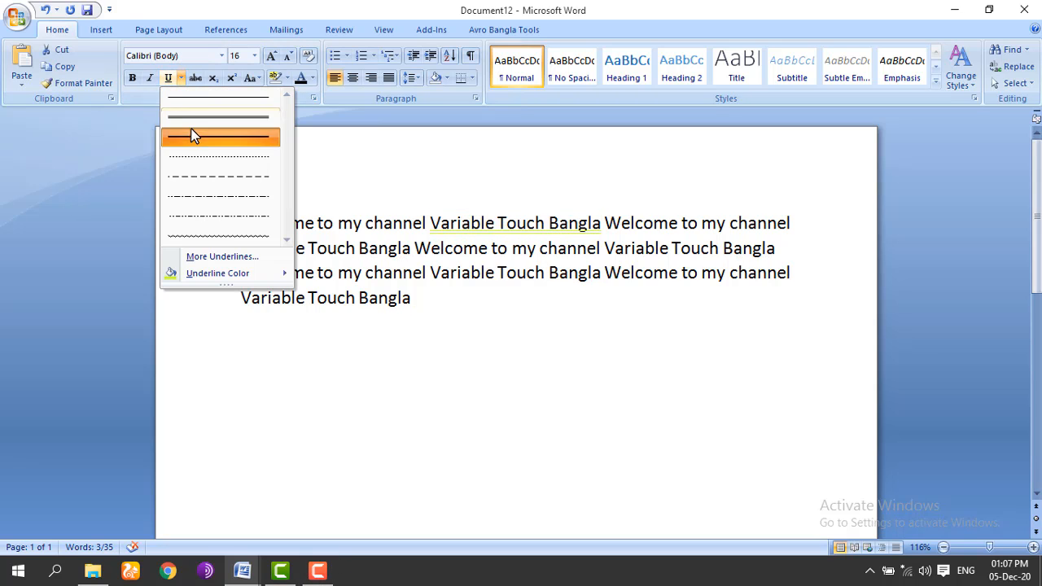
pyautogui.click(218, 258)
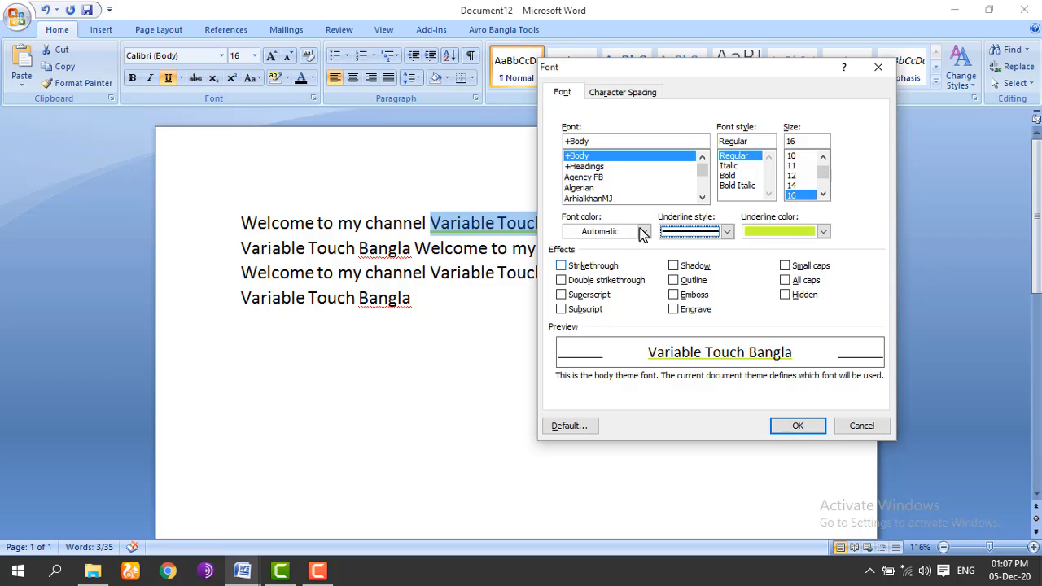
pyautogui.click(823, 231)
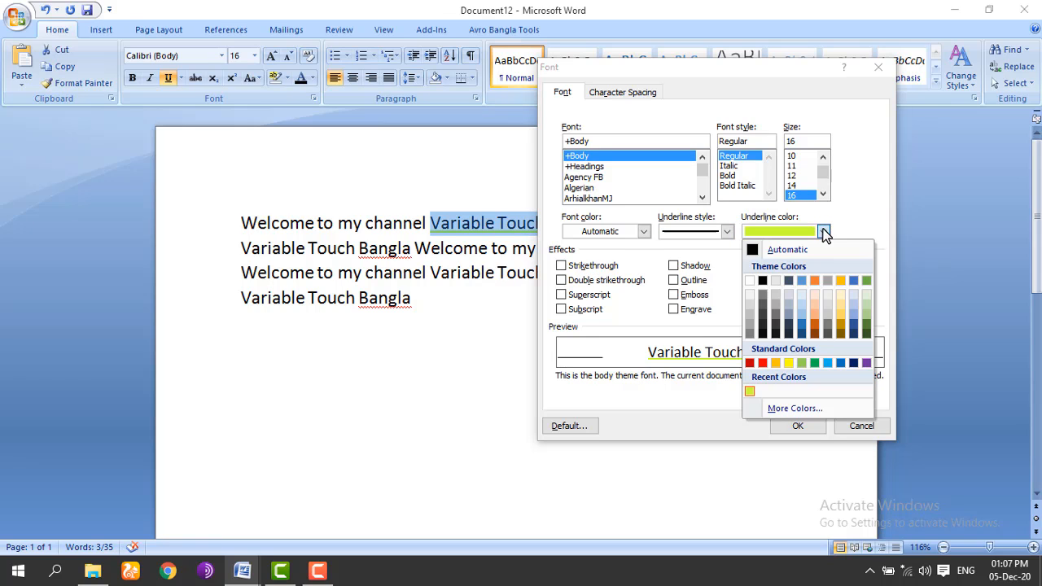
pyautogui.click(768, 364)
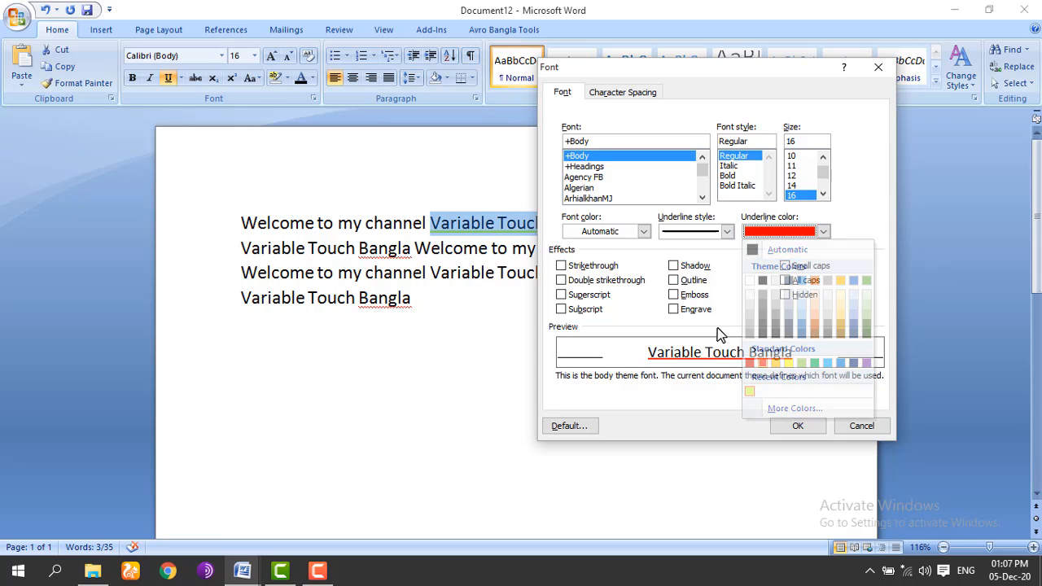
pyautogui.click(727, 231)
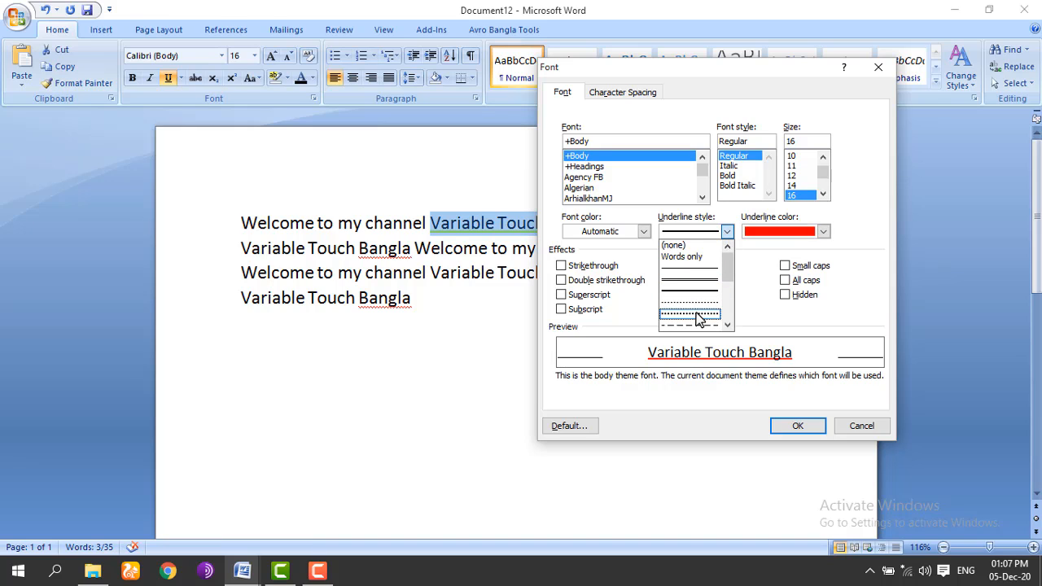
pyautogui.click(728, 232)
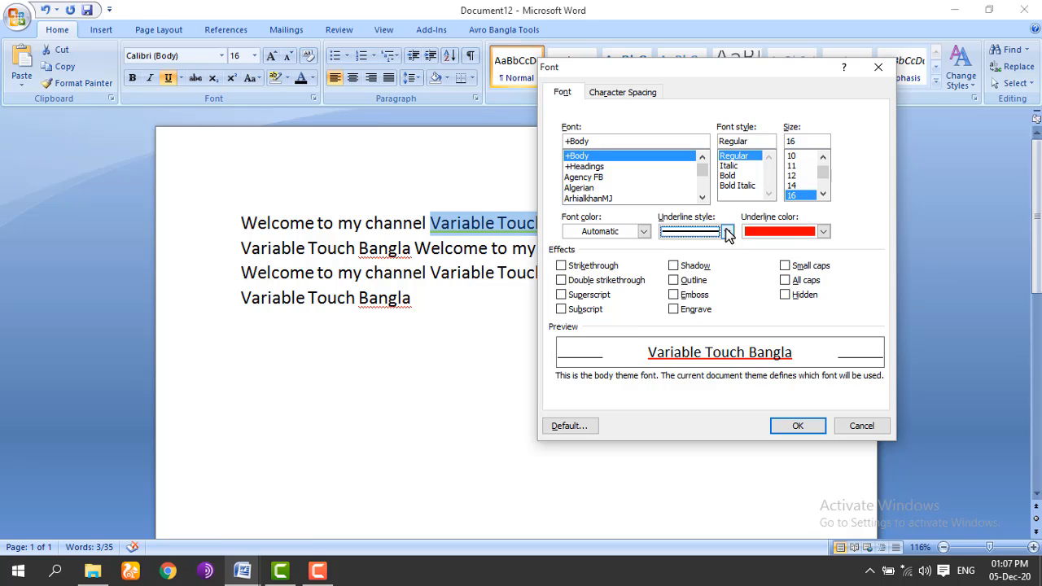
pyautogui.click(802, 425)
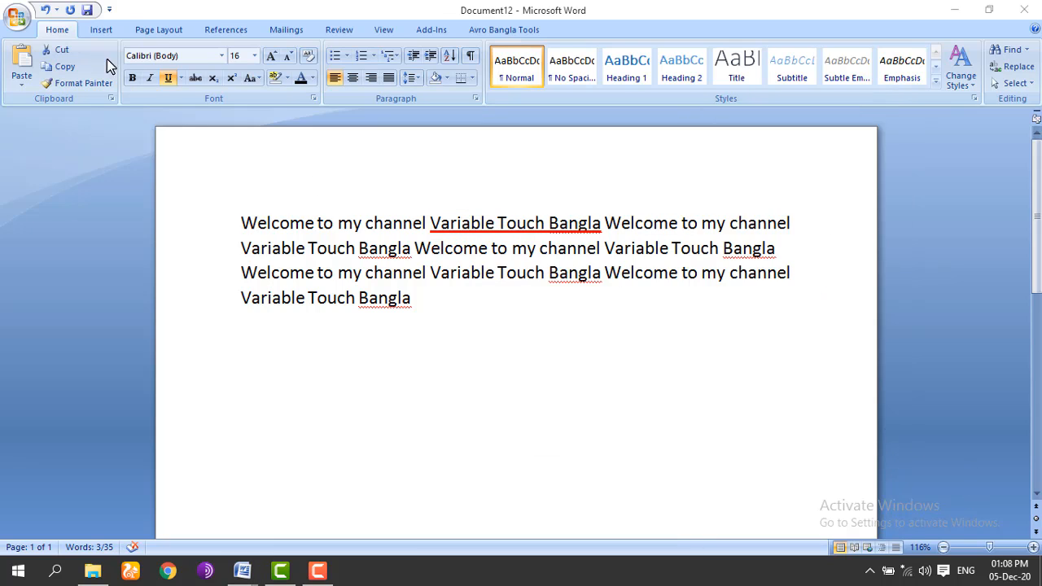
pyautogui.click(167, 77)
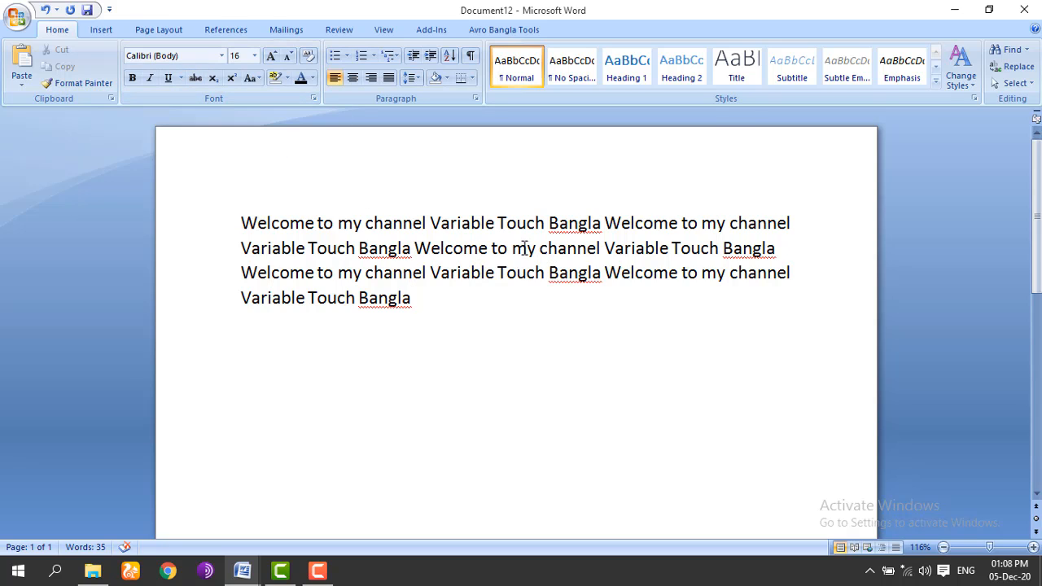
pyautogui.moveTo(512, 248); pyautogui.dragTo(649, 252)
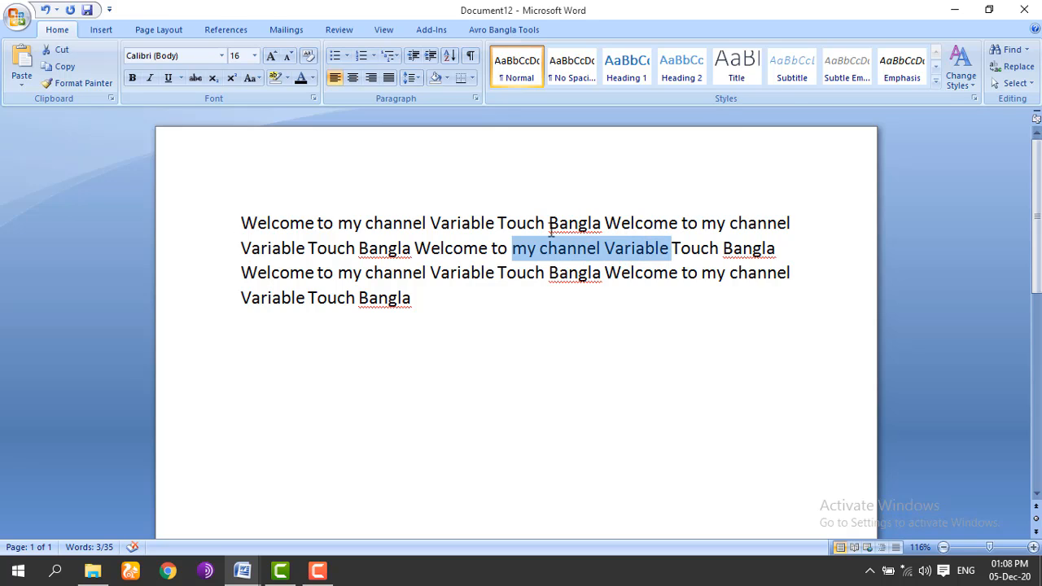
pyautogui.click(191, 80)
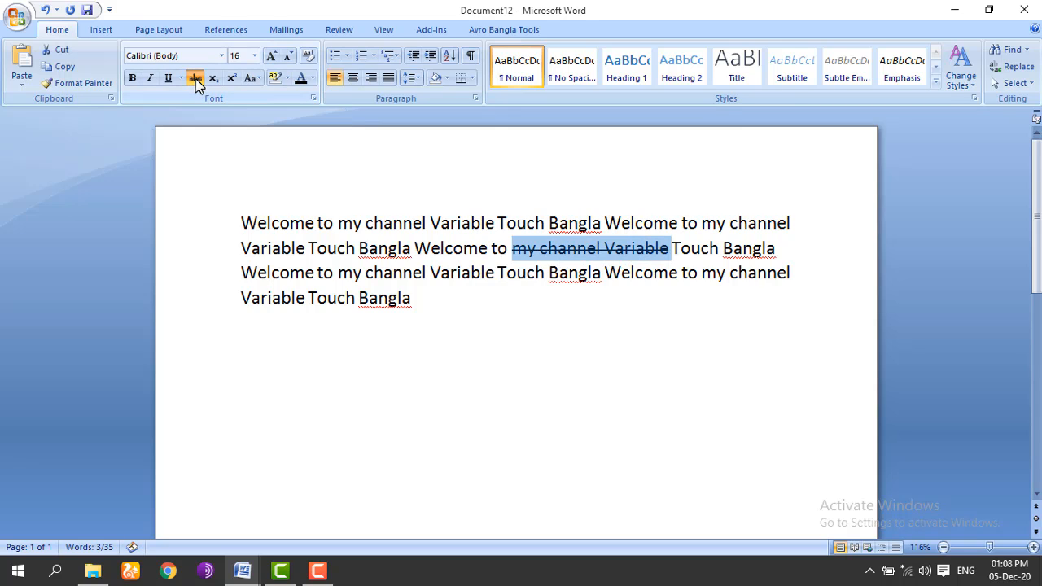
pyautogui.click(482, 249)
pyautogui.moveTo(512, 248); pyautogui.dragTo(669, 249)
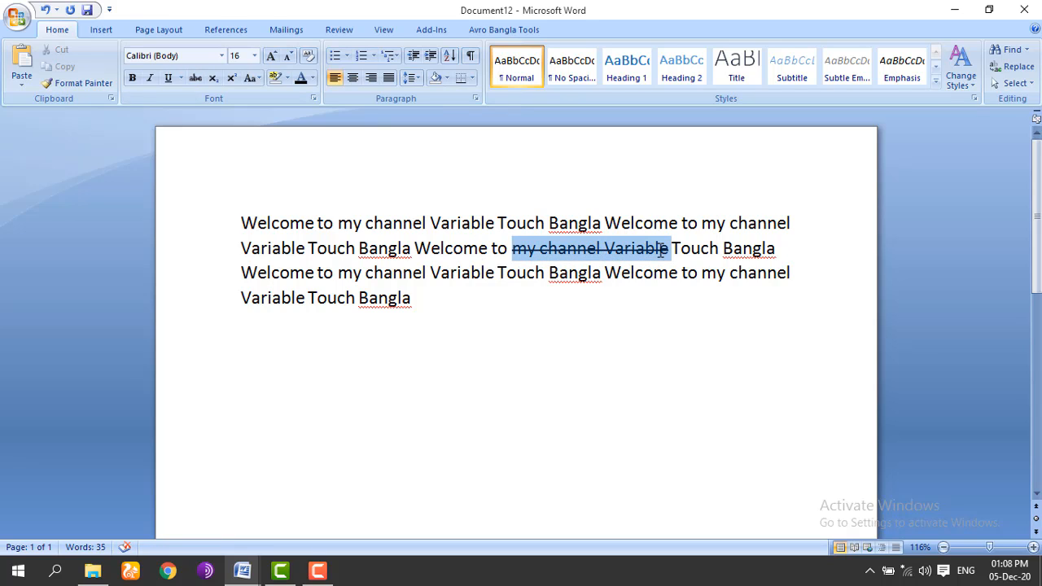
pyautogui.click(194, 78)
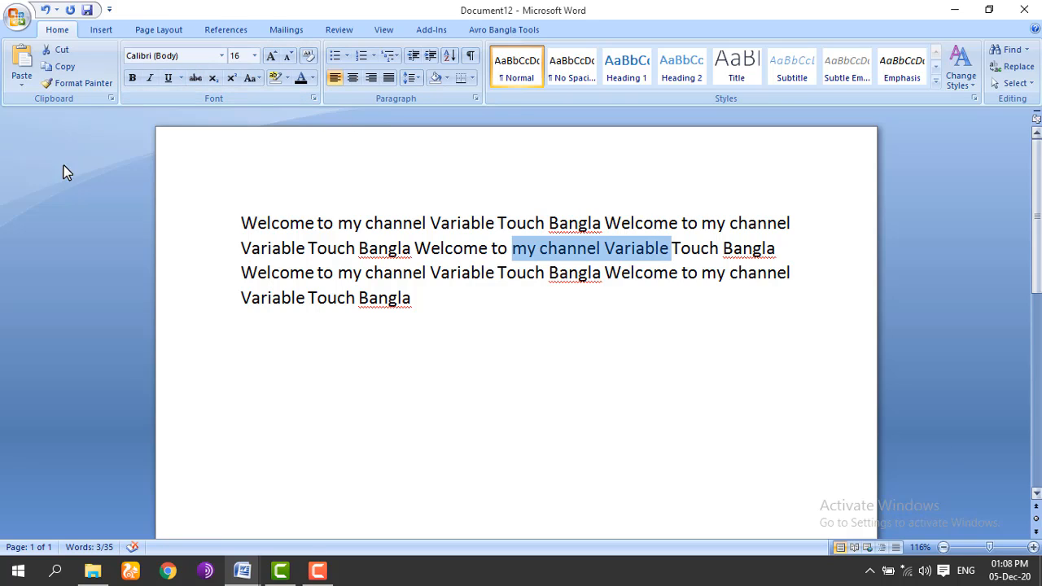
pyautogui.click(371, 353)
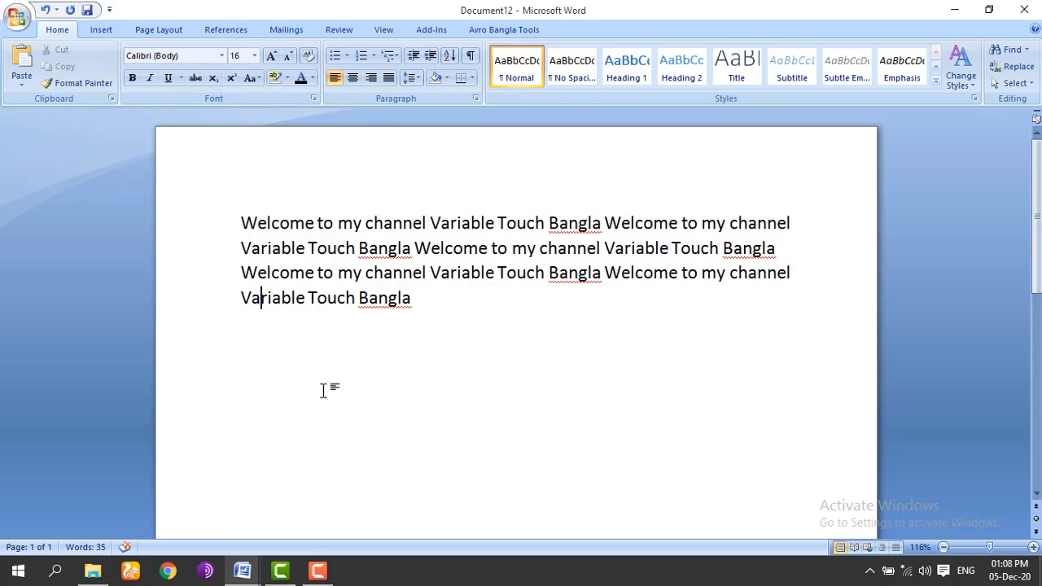
# Step: Type H2O on a new line below the paragraph and make its 2 subscript
pyautogui.doubleClick(470, 306)
pyautogui.press('Return')
pyautogui.press('Return')
pyautogui.write('h2o')
pyautogui.press('BackSpace')
pyautogui.write('H2O')
pyautogui.moveTo(254, 367); pyautogui.dragTo(263, 368)
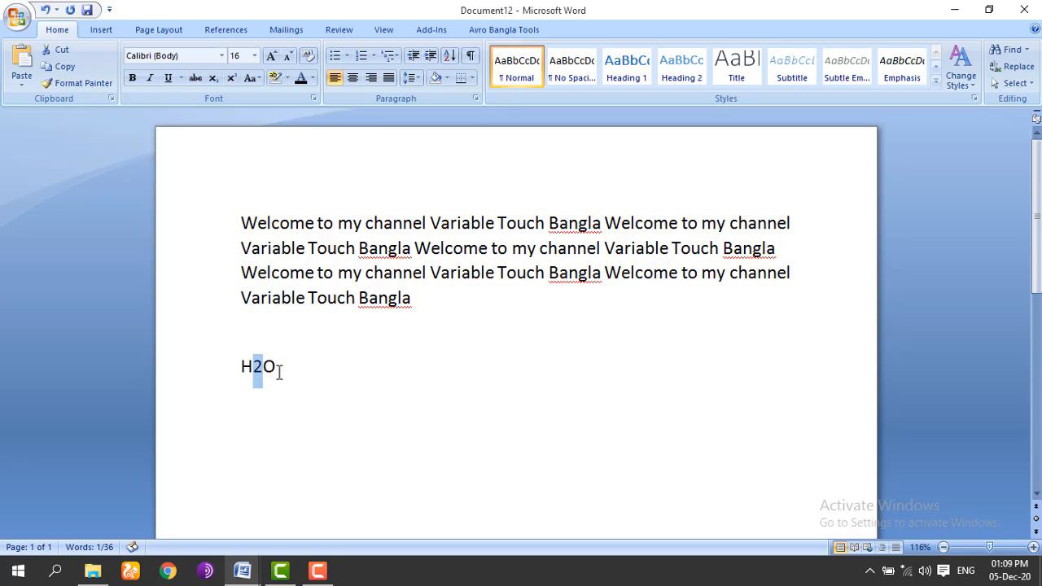
pyautogui.click(215, 81)
pyautogui.click(286, 370)
# Step: Type a2 after H₂O and make the 2 superscript
pyautogui.doubleClick(272, 367)
pyautogui.click(282, 373)
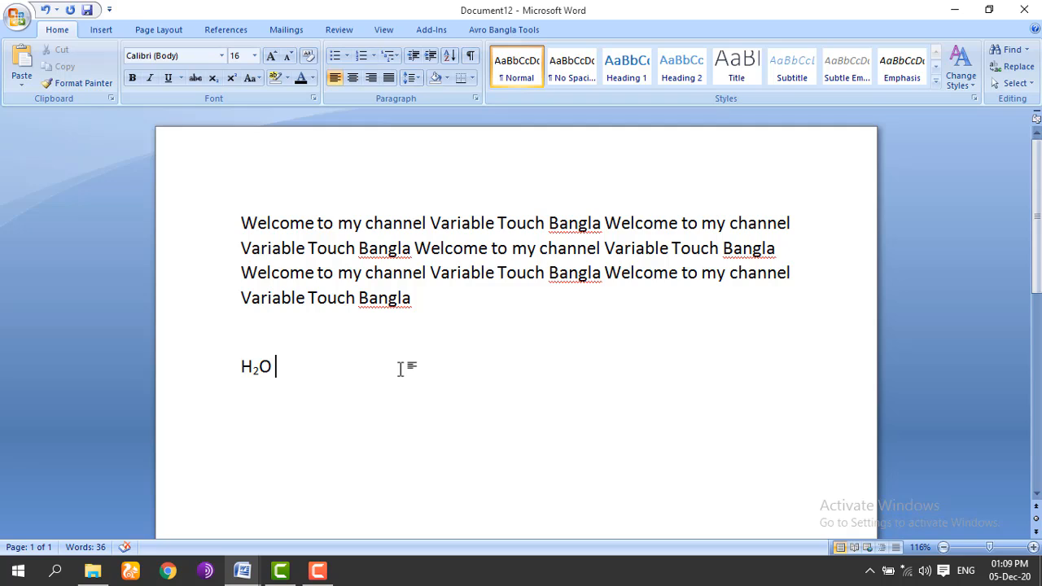
pyautogui.write('a2')
pyautogui.moveTo(298, 366); pyautogui.dragTo(287, 366)
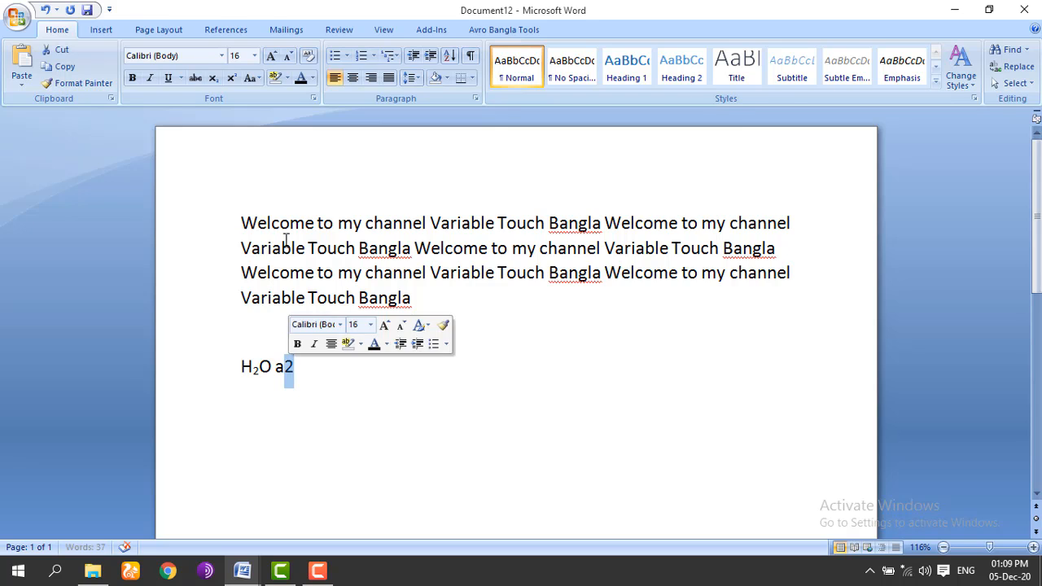
pyautogui.click(232, 79)
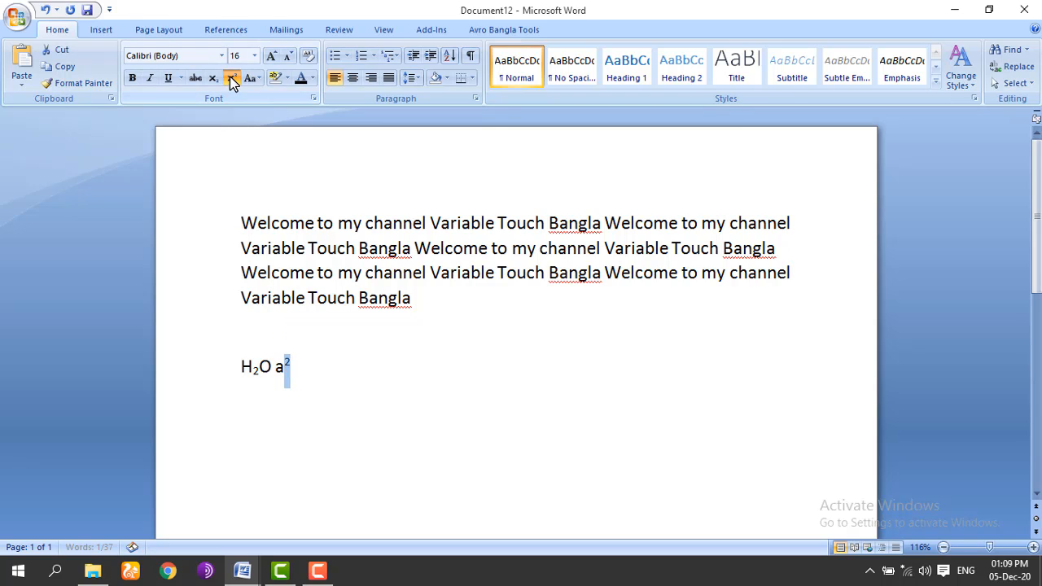
pyautogui.click(299, 367)
pyautogui.moveTo(276, 368); pyautogui.dragTo(301, 371)
pyautogui.click(310, 381)
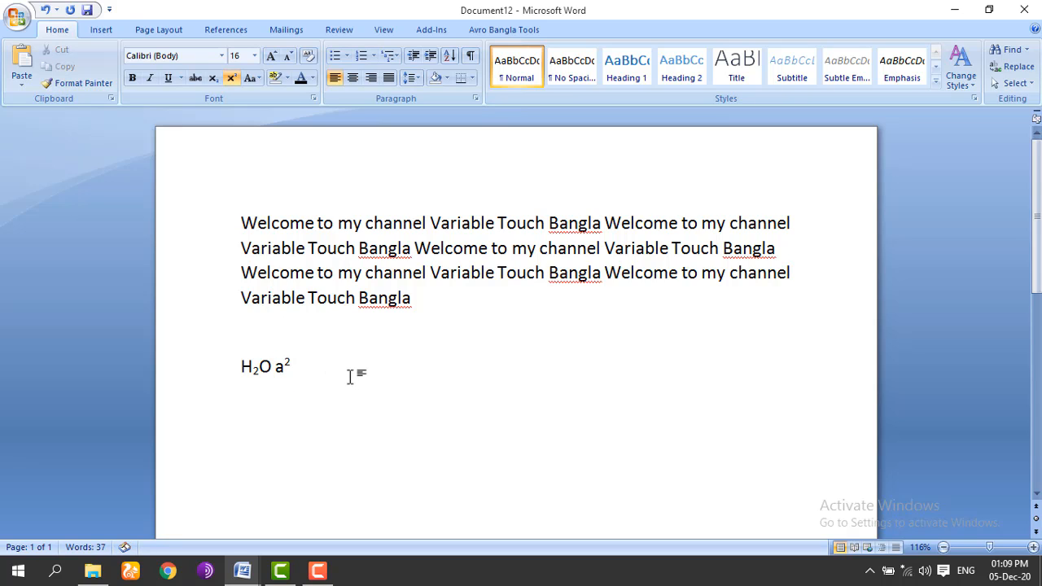
# Step: Move the last Welcome sentence onto its own line
pyautogui.click(255, 82)
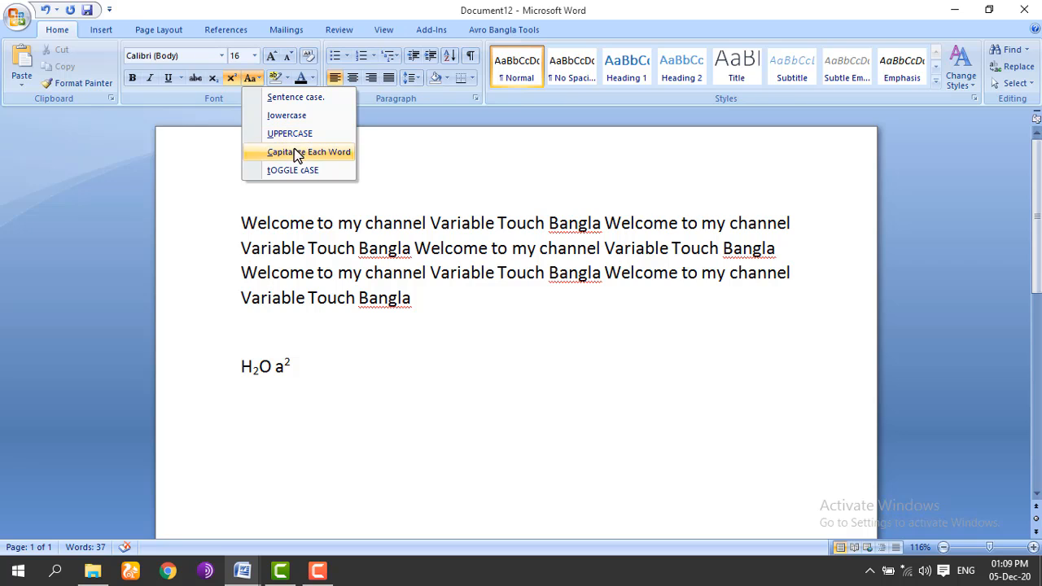
pyautogui.moveTo(413, 302); pyautogui.dragTo(259, 291)
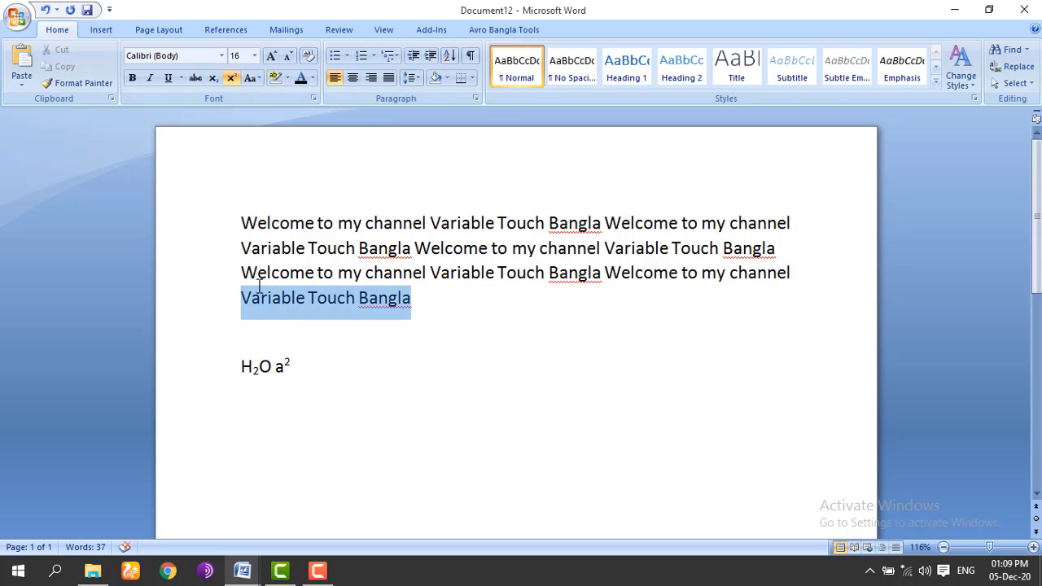
pyautogui.click(259, 294)
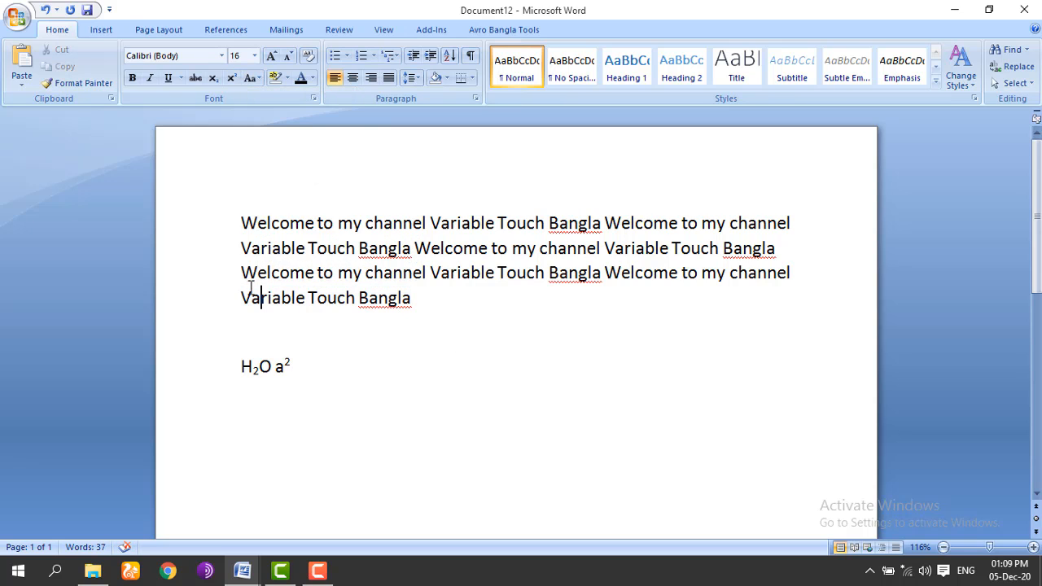
pyautogui.click(604, 272)
pyautogui.press('Return')
pyautogui.press('Return')
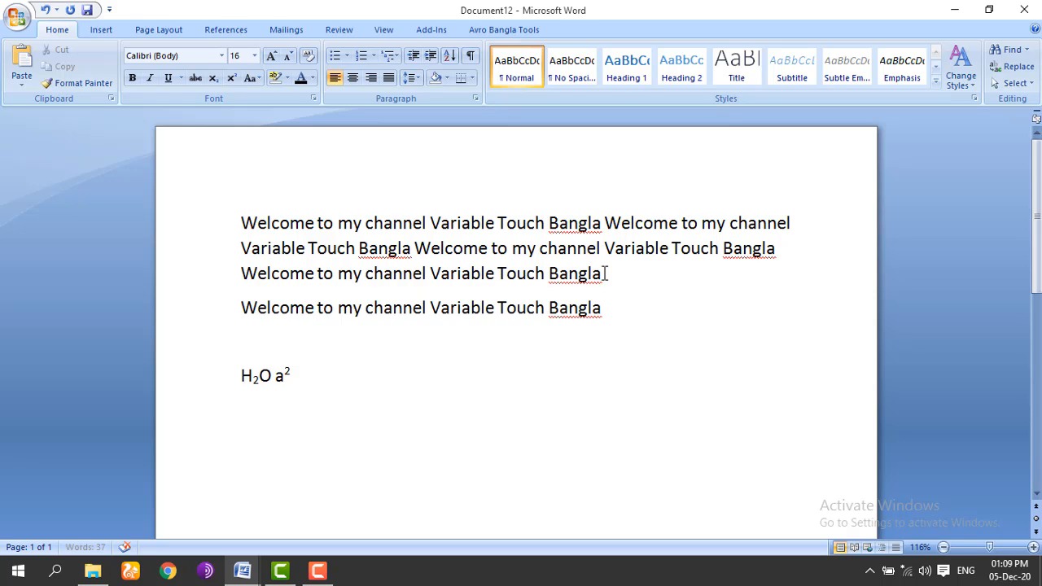
# Step: Try Sentence case on the separated Welcome line, then change it to lowercase
pyautogui.moveTo(640, 342); pyautogui.dragTo(468, 358)
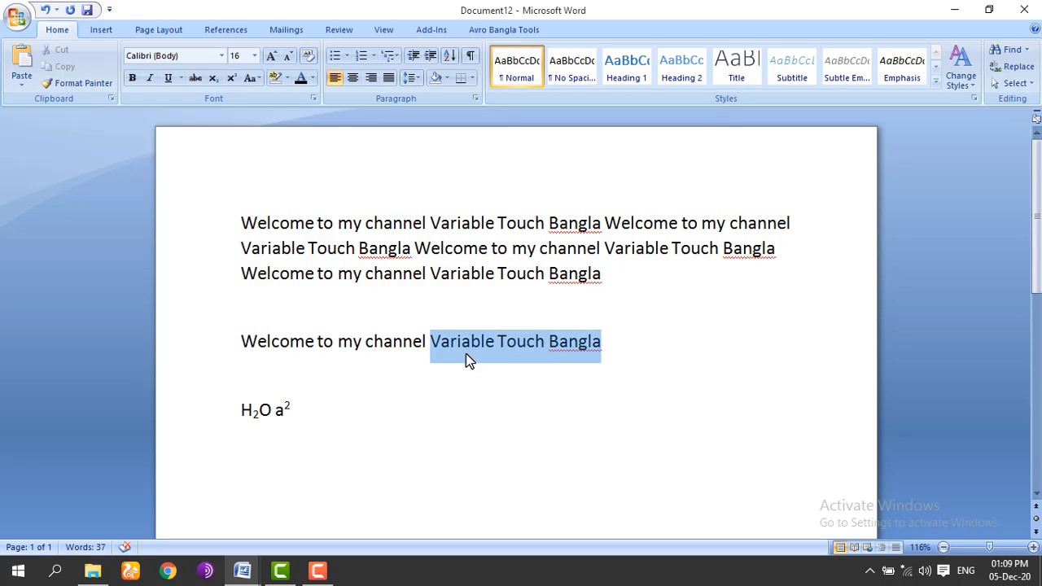
pyautogui.moveTo(242, 342); pyautogui.dragTo(607, 352)
pyautogui.click(251, 77)
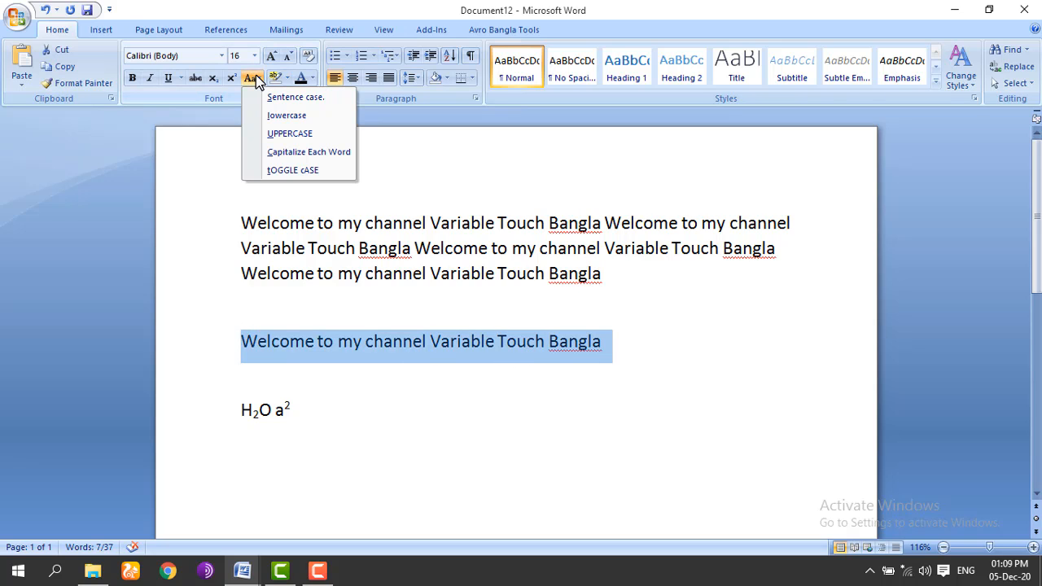
pyautogui.click(280, 96)
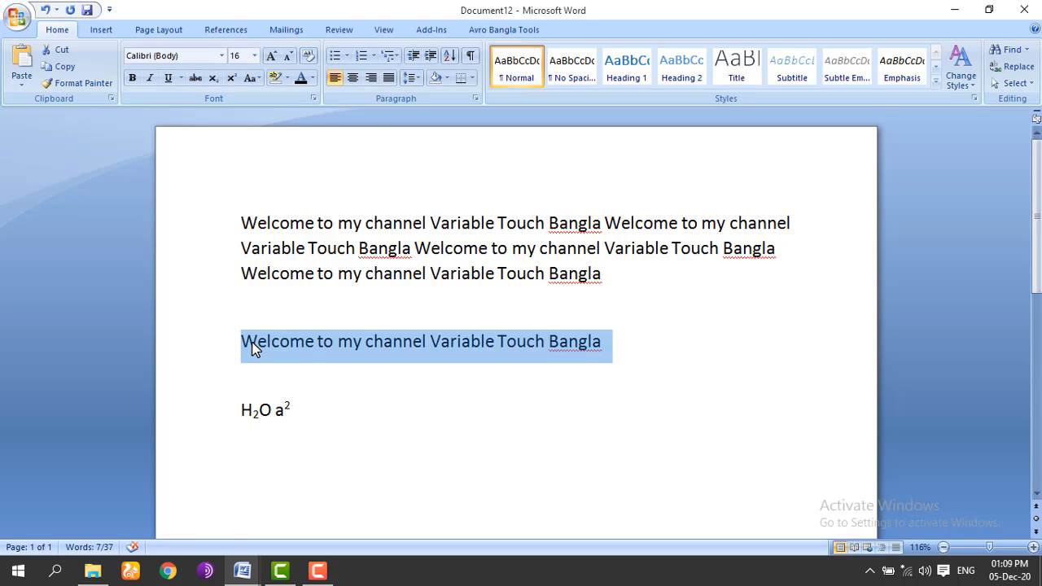
pyautogui.click(256, 79)
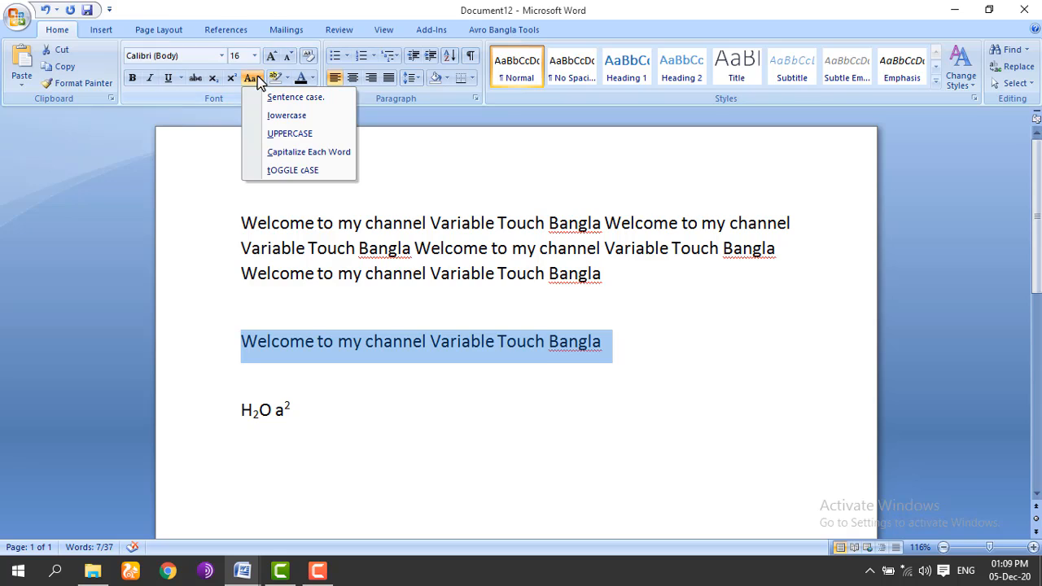
pyautogui.click(298, 116)
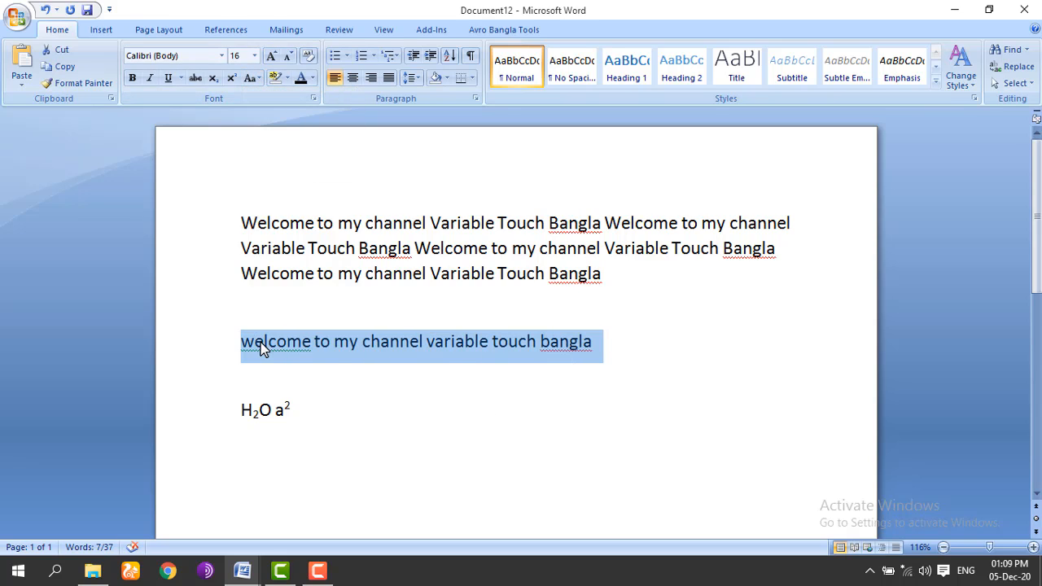
pyautogui.click(359, 370)
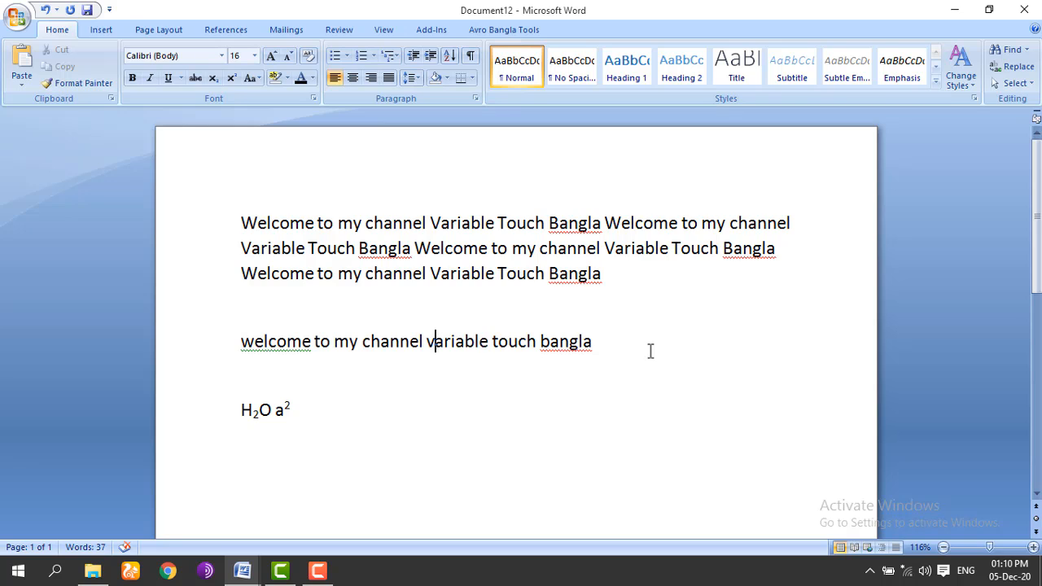
# Step: Convert the separated Welcome line to all UPPERCASE with Change Case
pyautogui.moveTo(651, 351); pyautogui.dragTo(255, 342)
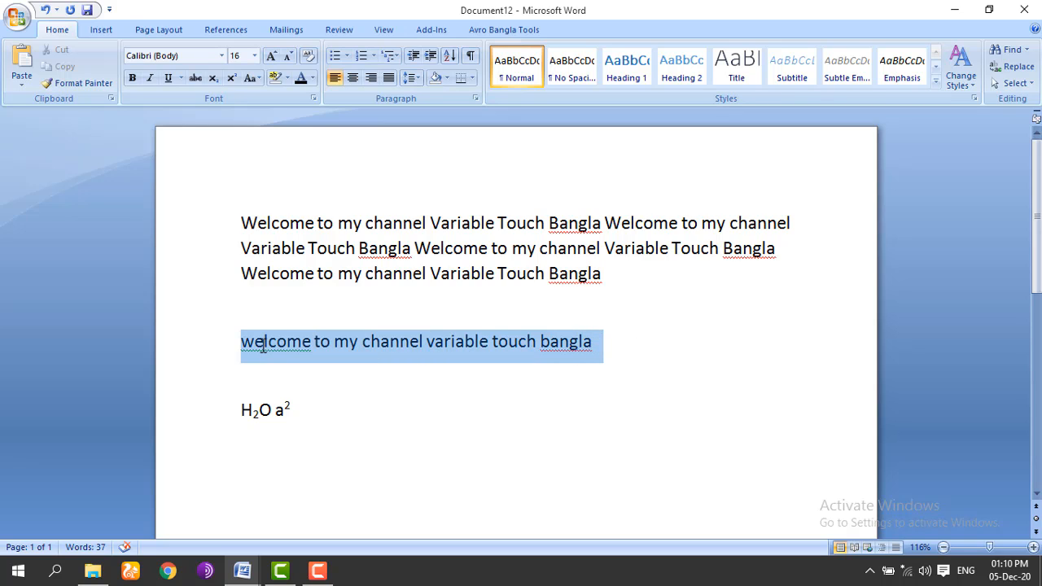
pyautogui.click(252, 77)
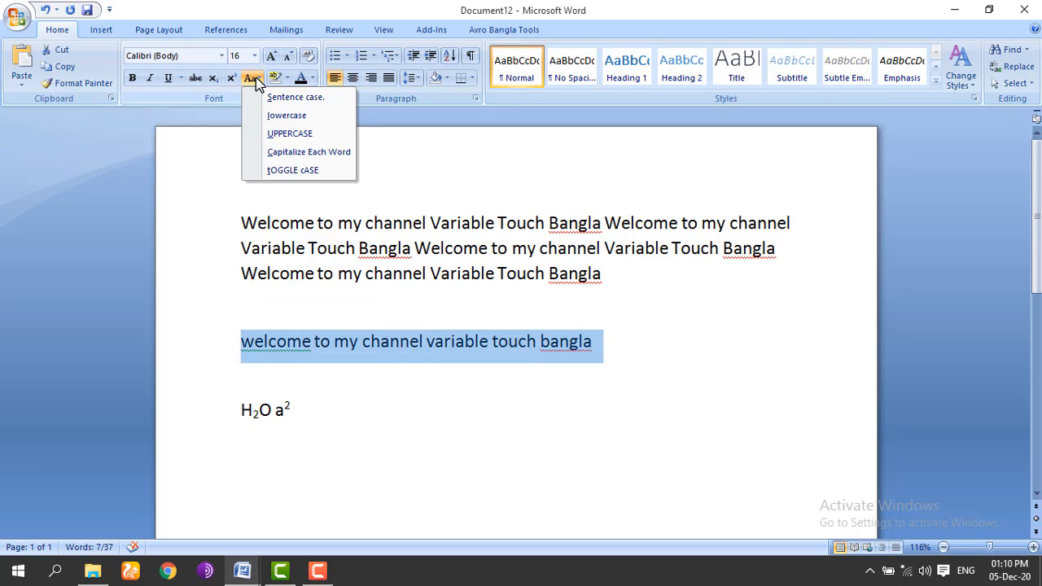
pyautogui.click(277, 137)
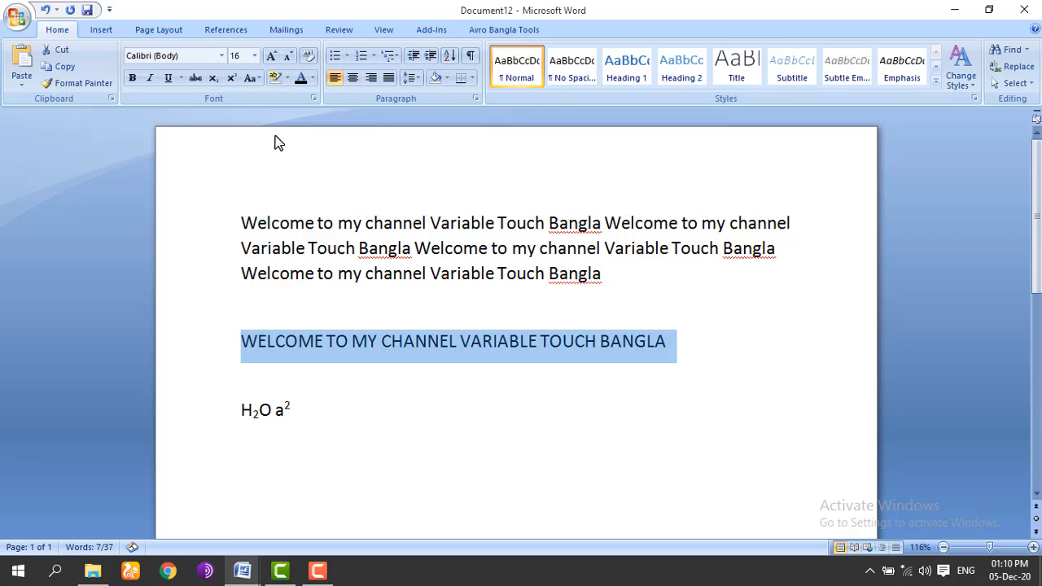
pyautogui.click(688, 350)
# Step: Change the word BANGLA at the end of the line to Bangla
pyautogui.moveTo(688, 350); pyautogui.dragTo(303, 326)
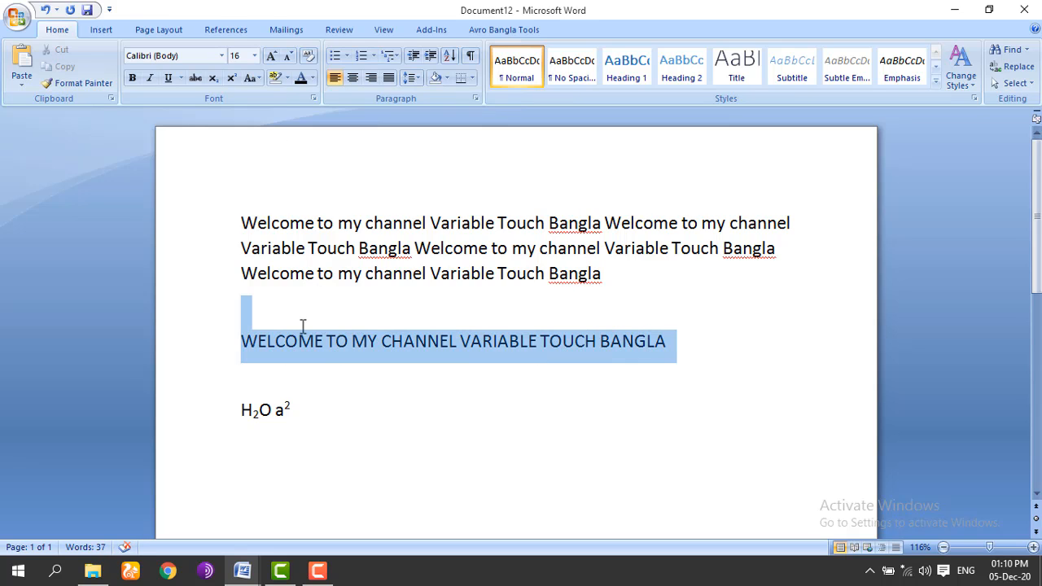
pyautogui.click(251, 77)
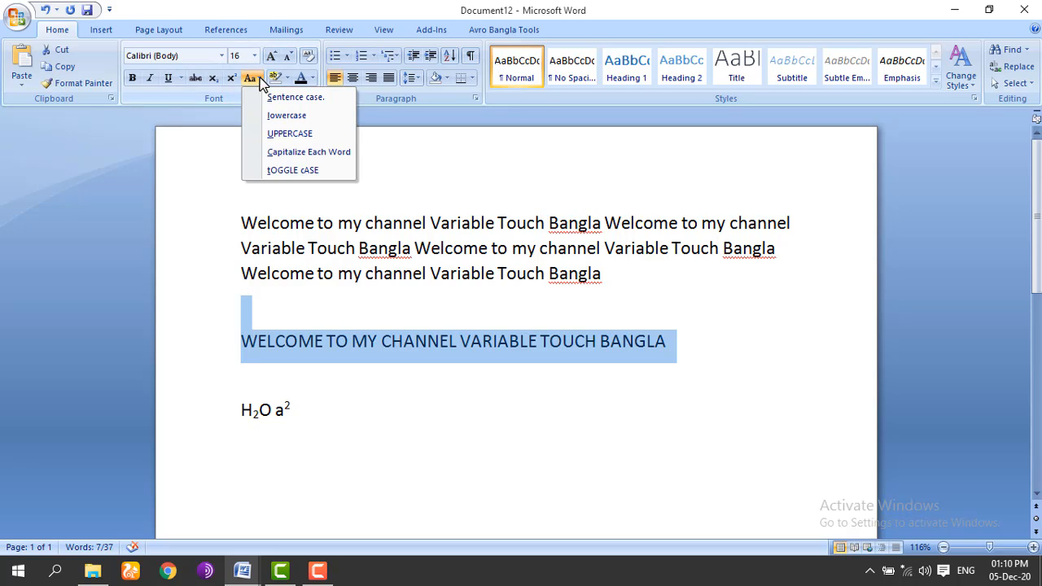
pyautogui.click(319, 153)
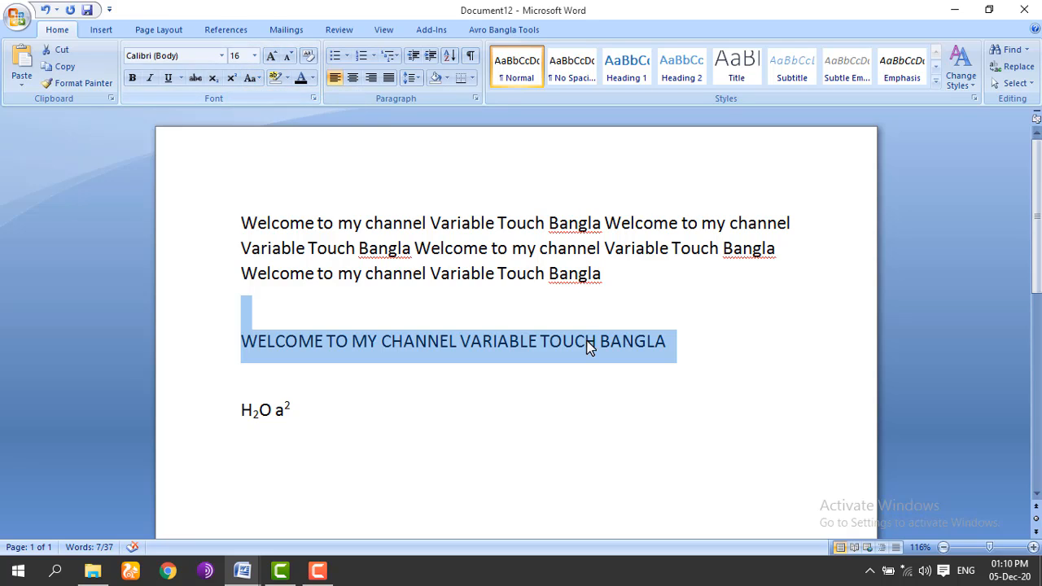
pyautogui.click(668, 342)
pyautogui.moveTo(668, 342); pyautogui.dragTo(600, 342)
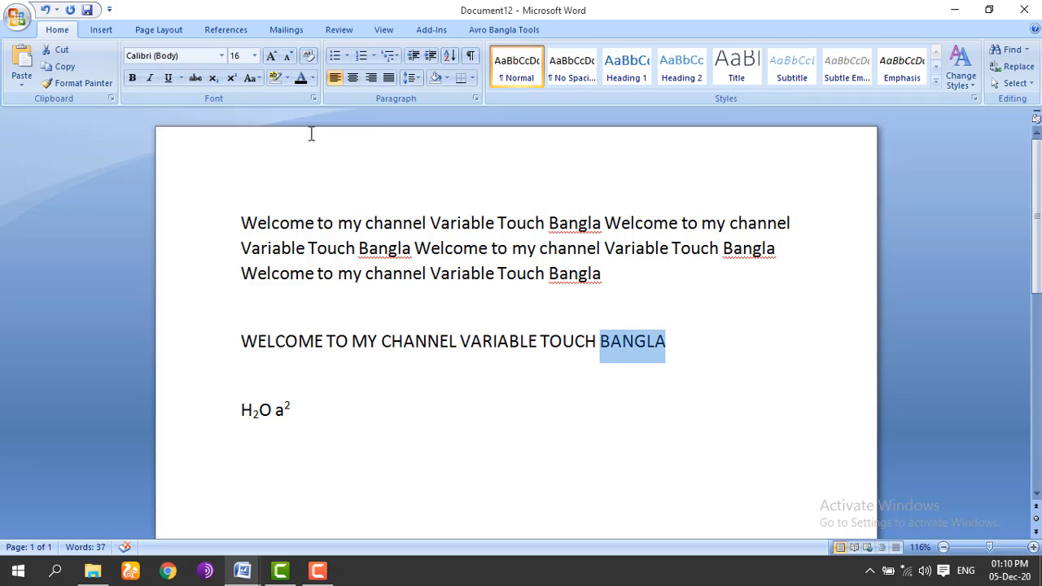
pyautogui.click(259, 79)
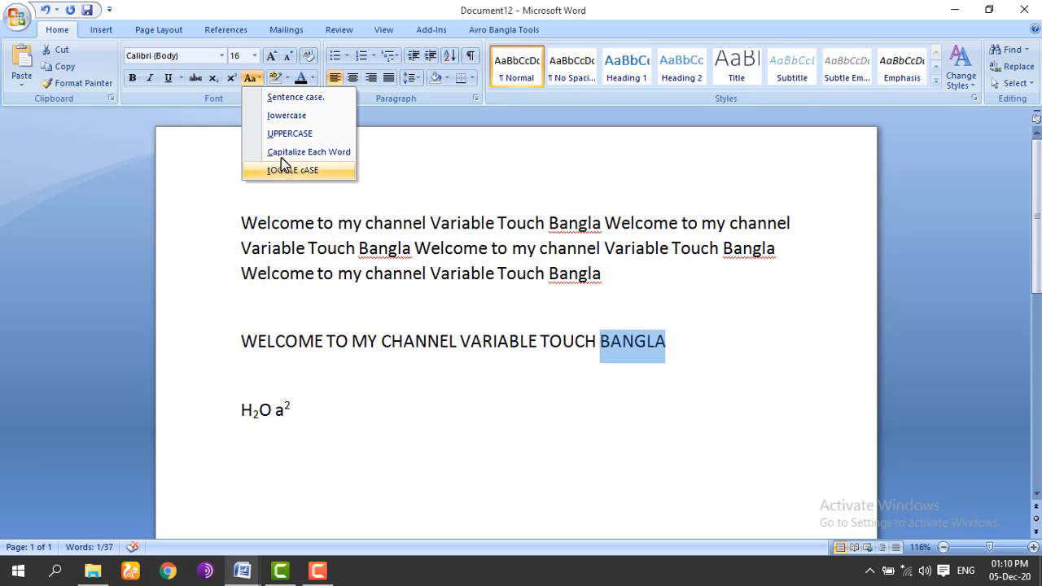
pyautogui.press('Escape')
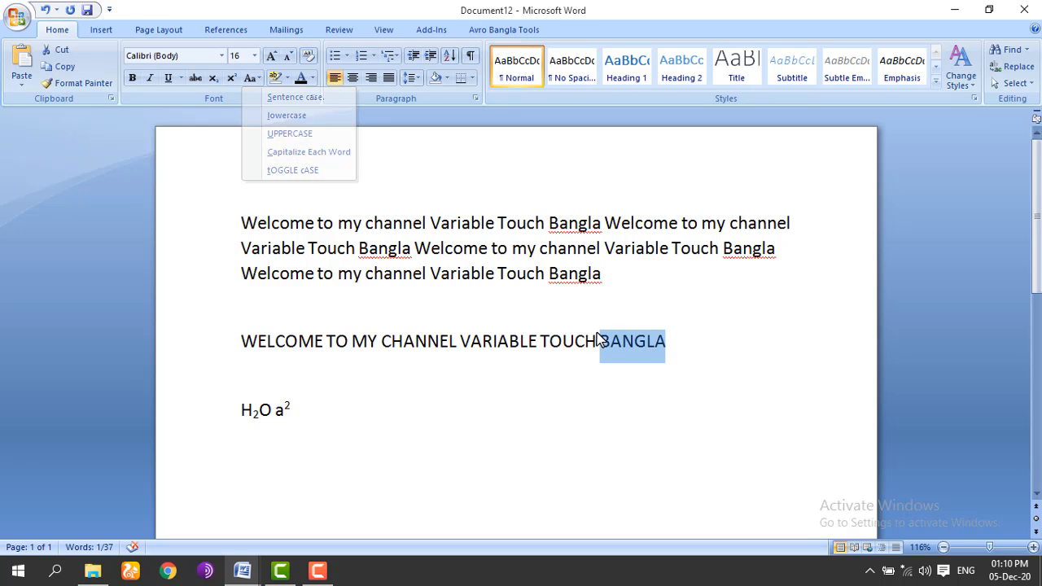
pyautogui.click(256, 82)
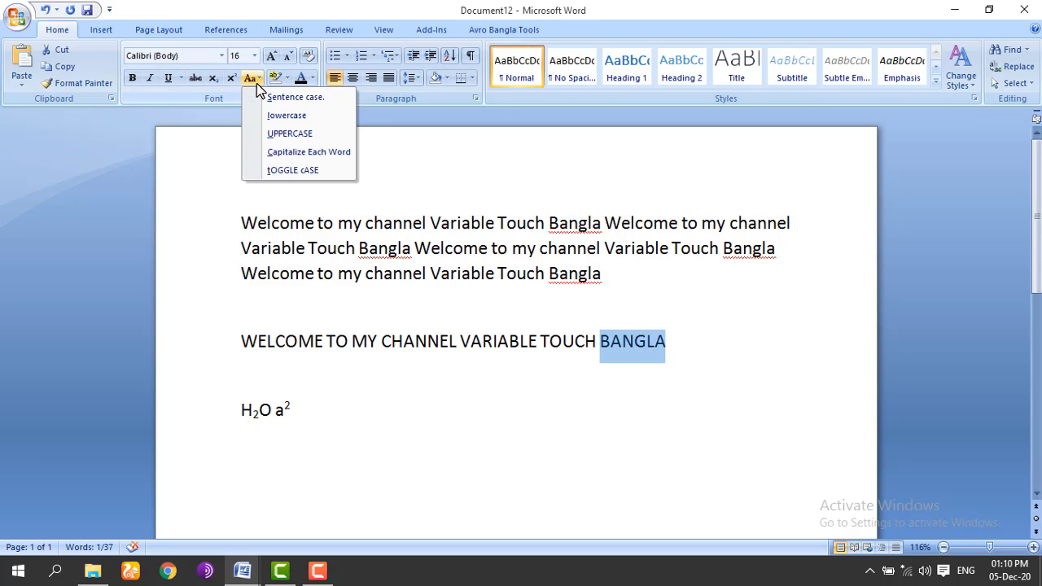
pyautogui.click(285, 150)
pyautogui.click(725, 342)
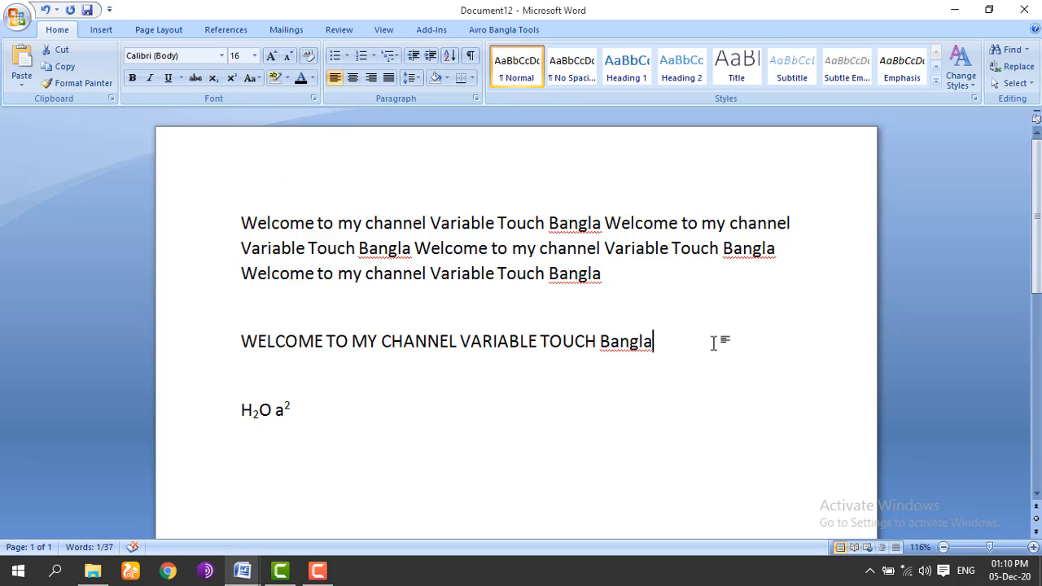
# Step: Apply Capitalize Each Word so the line reads 'Welcome To My Channel Variable Touch Bangla'
pyautogui.moveTo(668, 342); pyautogui.dragTo(307, 332)
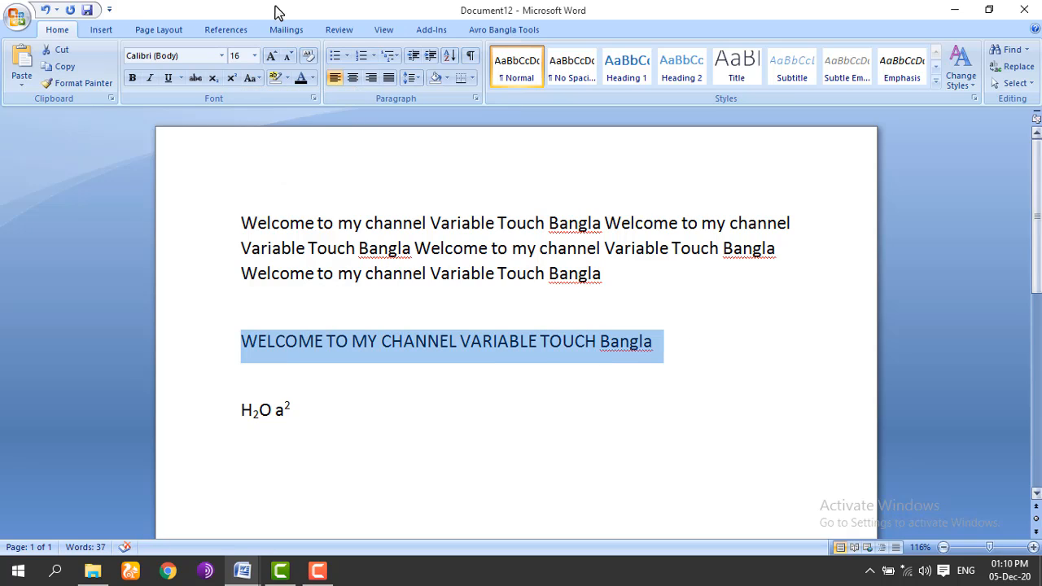
pyautogui.click(257, 79)
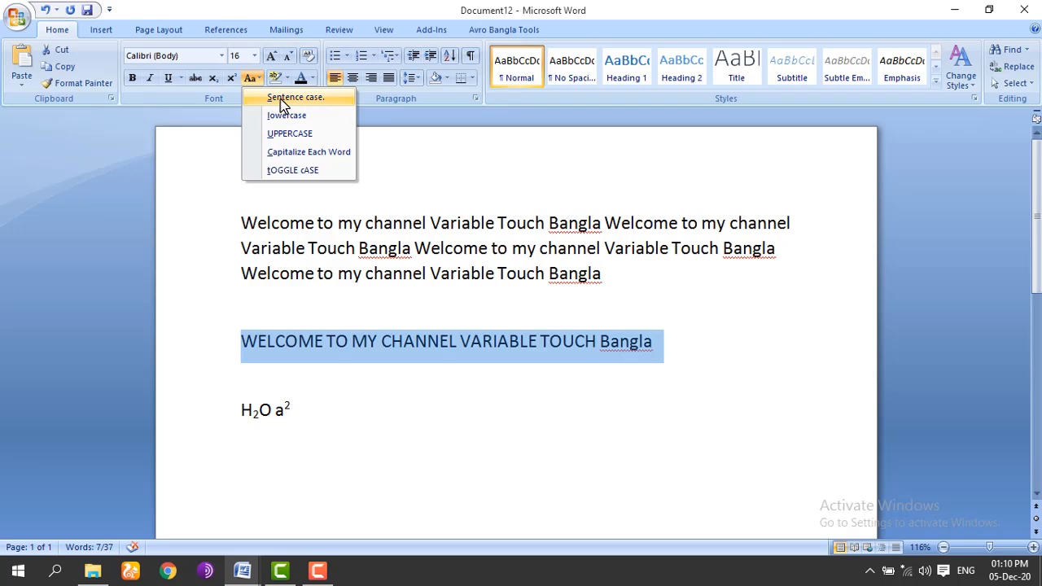
pyautogui.click(283, 152)
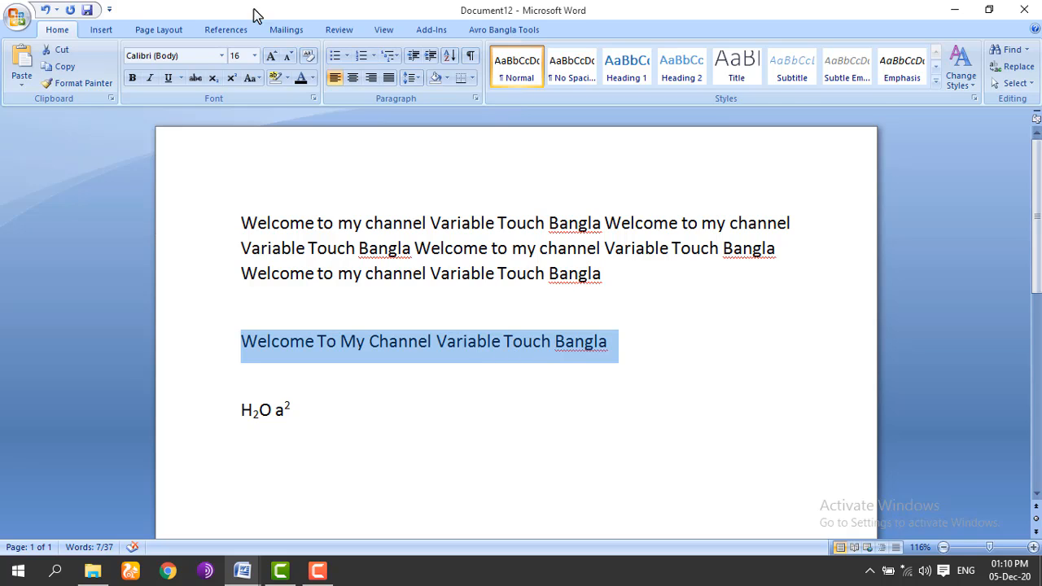
# Step: Apply tOGGLE cASE, then Sentence case, so the line reads 'Welcome to my channel variable touch bangla'
pyautogui.click(255, 81)
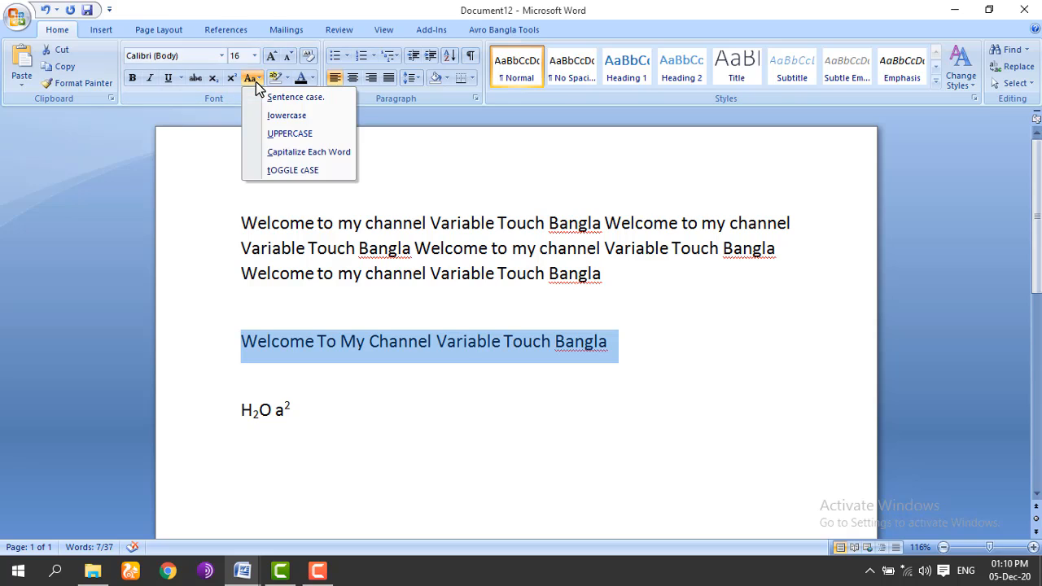
pyautogui.click(291, 170)
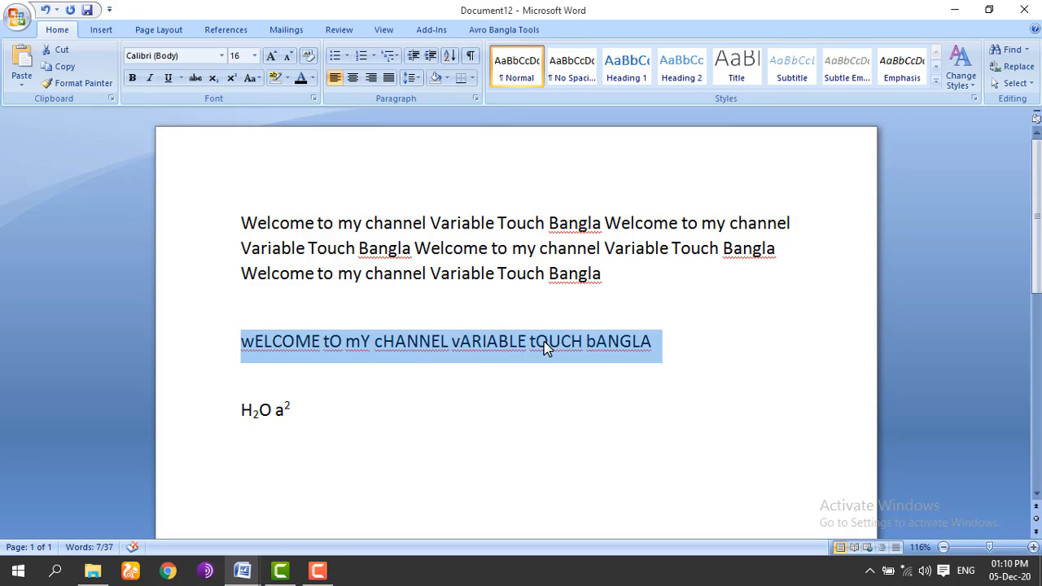
pyautogui.click(258, 82)
pyautogui.click(265, 96)
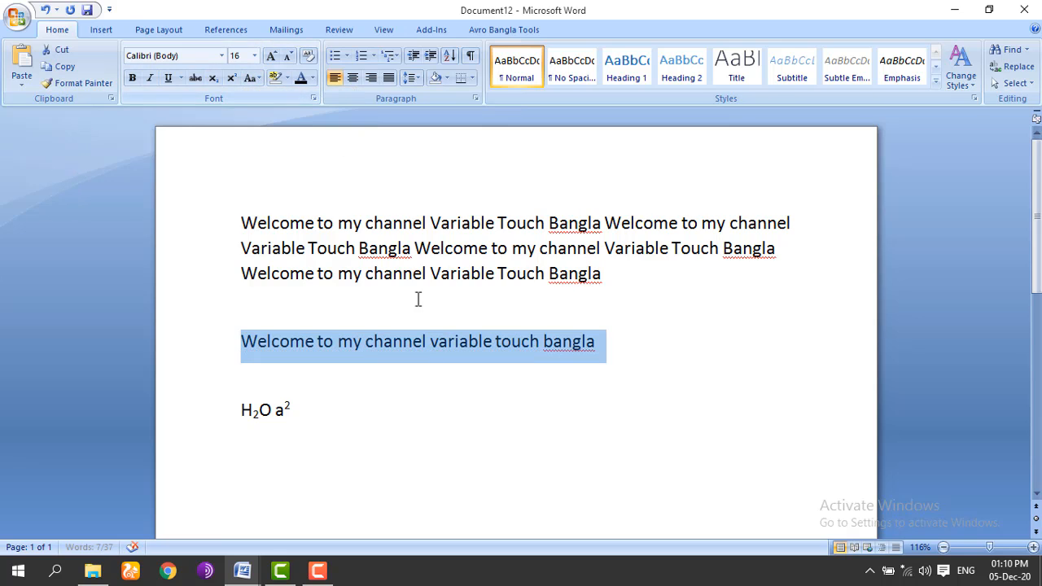
pyautogui.click(613, 356)
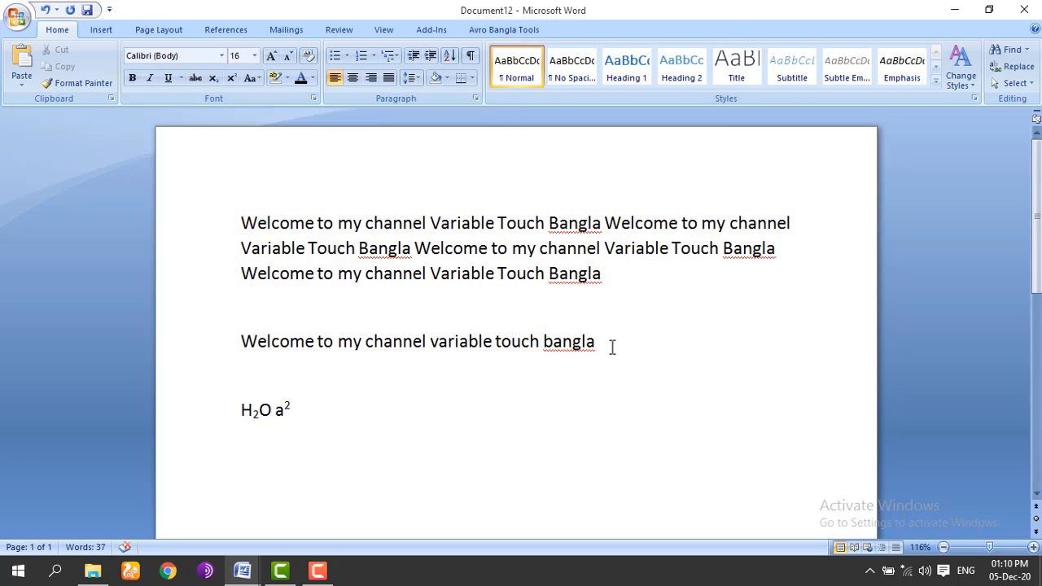
# Step: Highlight the separate welcome line in yellow
pyautogui.click(286, 80)
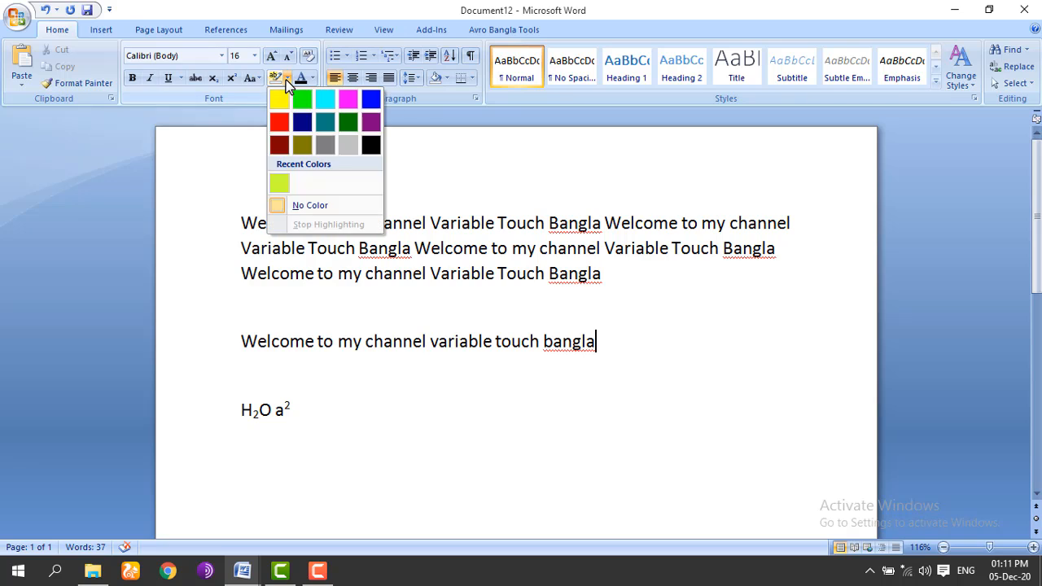
pyautogui.click(286, 80)
pyautogui.moveTo(651, 336); pyautogui.dragTo(480, 318)
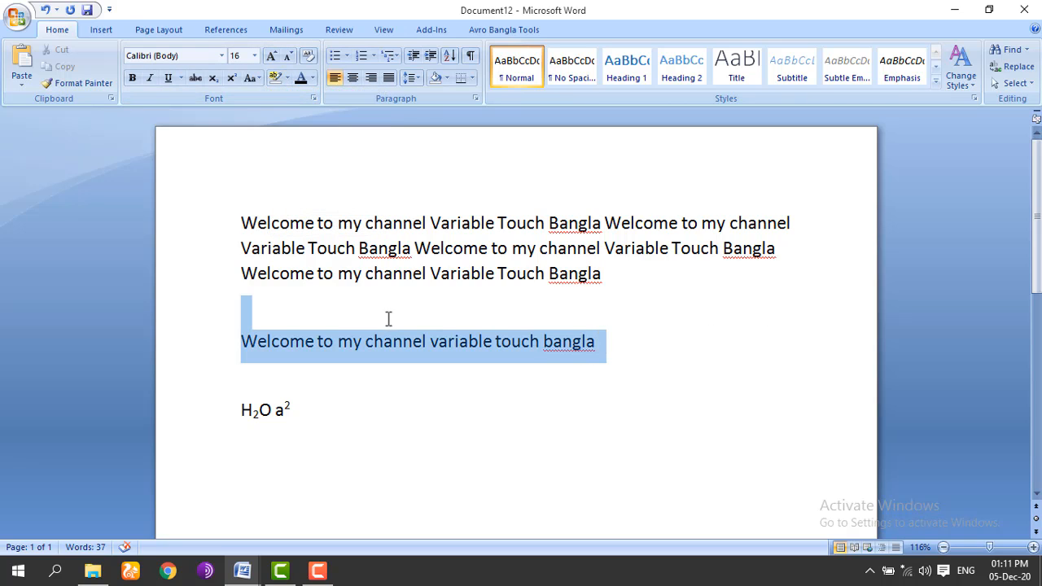
pyautogui.moveTo(388, 318); pyautogui.dragTo(255, 340)
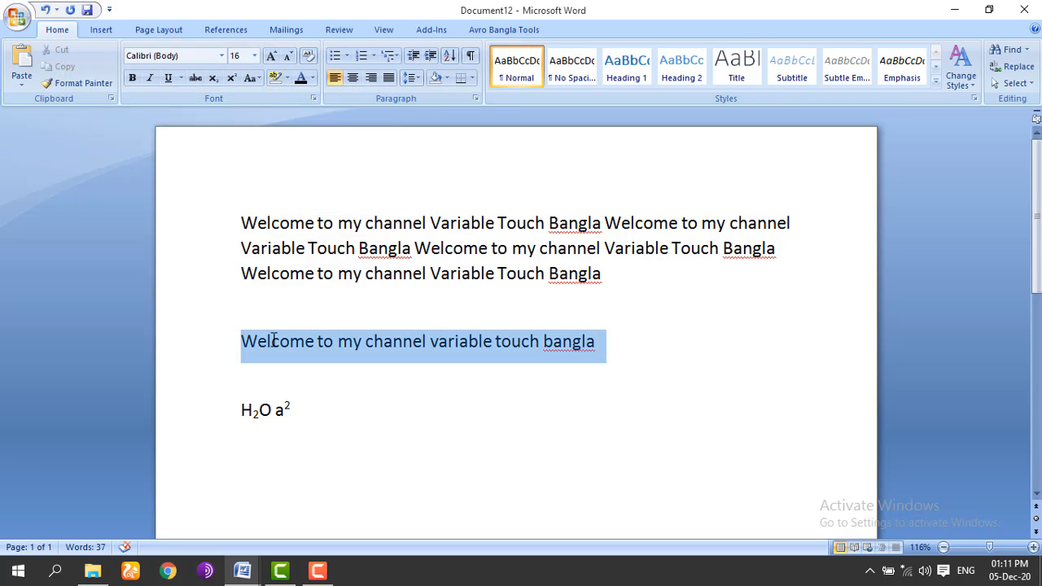
pyautogui.click(287, 79)
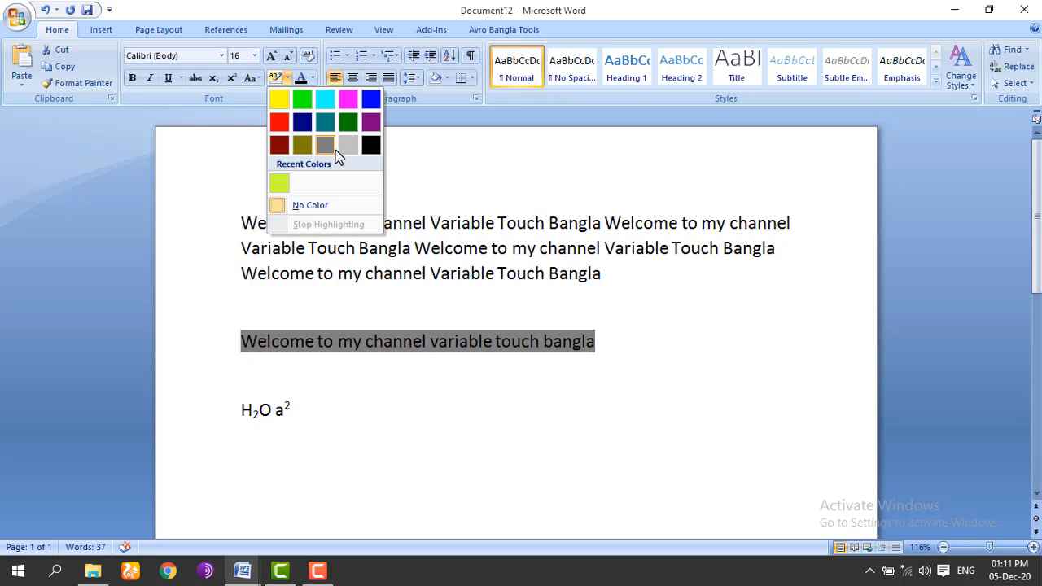
pyautogui.click(280, 101)
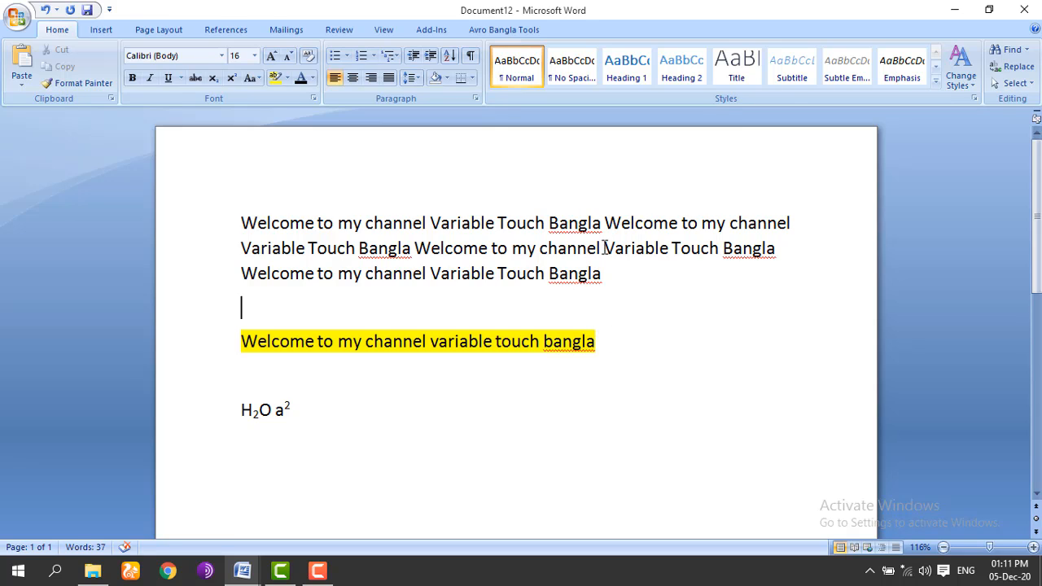
# Step: Highlight 'Welcome to my channel' yellow on the second line and green at the end of the first line
pyautogui.moveTo(604, 248); pyautogui.dragTo(415, 248)
pyautogui.click(279, 77)
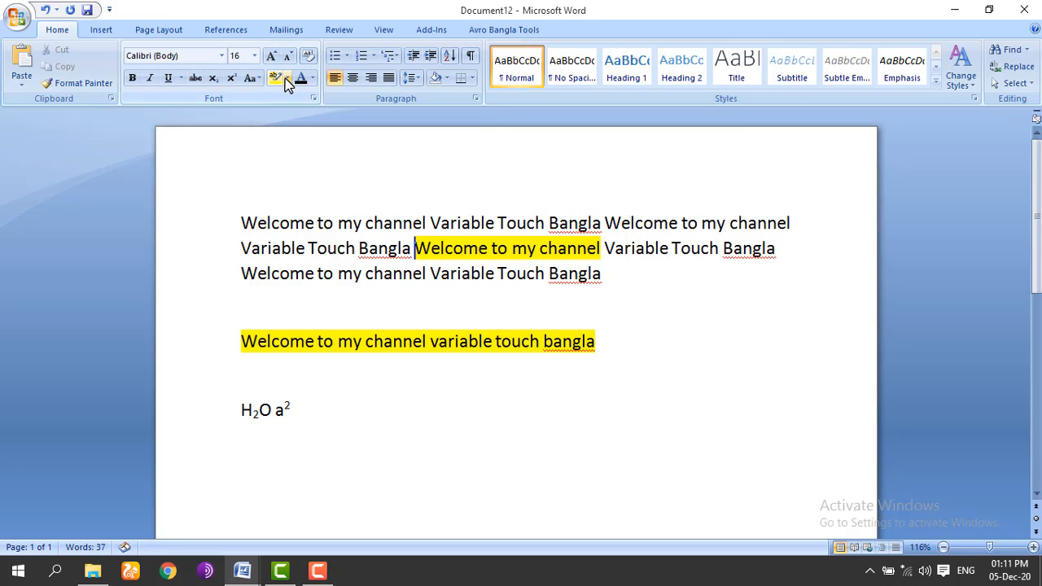
pyautogui.moveTo(604, 223); pyautogui.dragTo(791, 224)
pyautogui.click(287, 77)
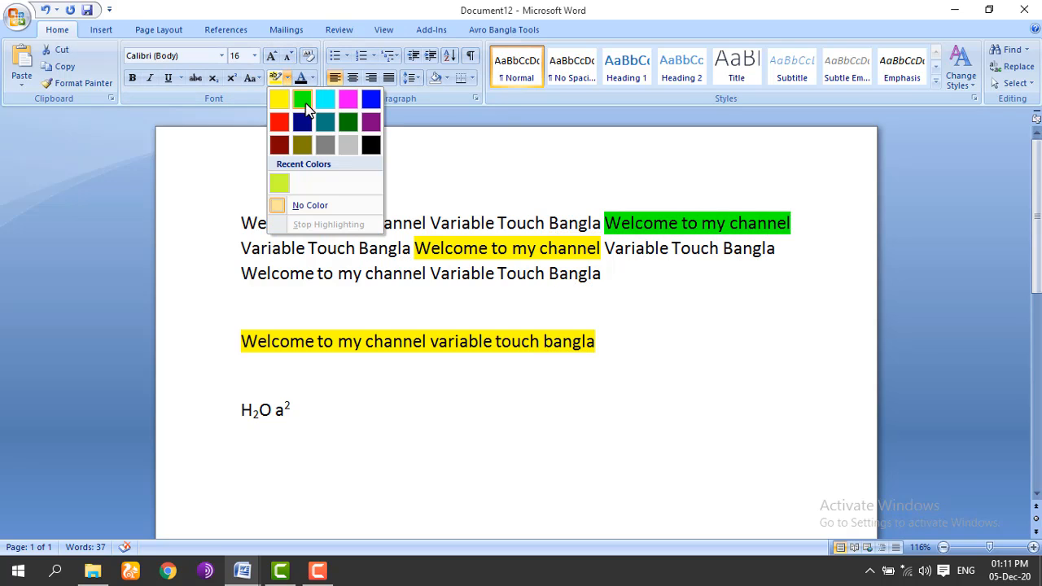
pyautogui.click(302, 98)
# Step: Highlight 'Variable Touch Bangla' at the start of the second line in red
pyautogui.moveTo(388, 248); pyautogui.dragTo(295, 248)
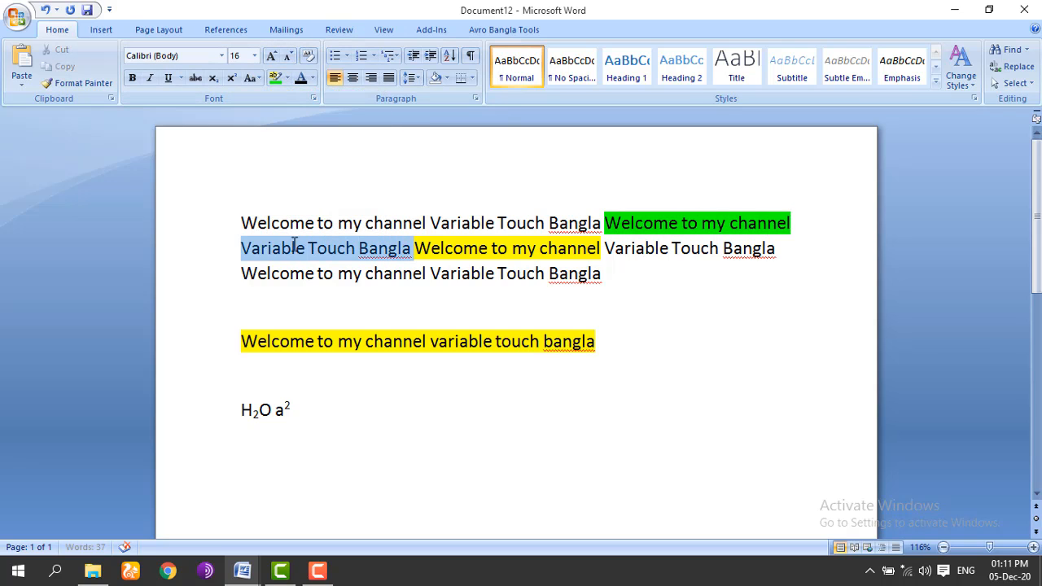
pyautogui.click(287, 78)
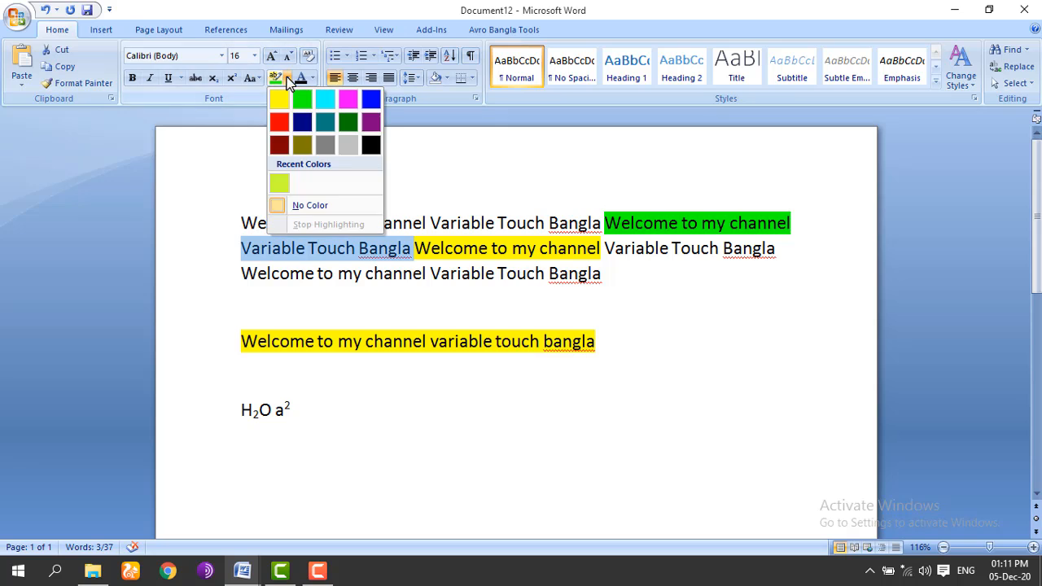
pyautogui.click(279, 120)
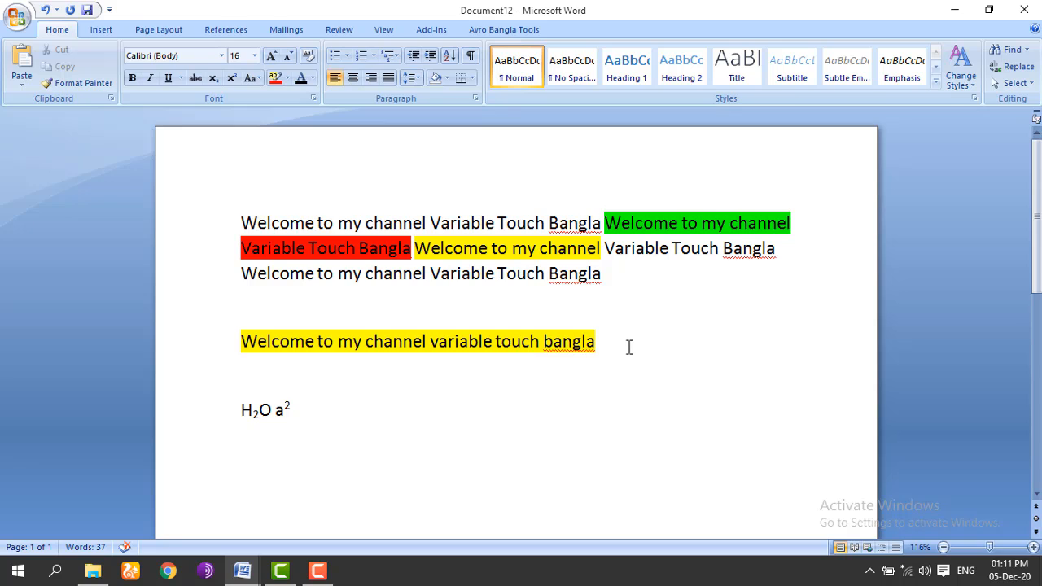
pyautogui.click(314, 78)
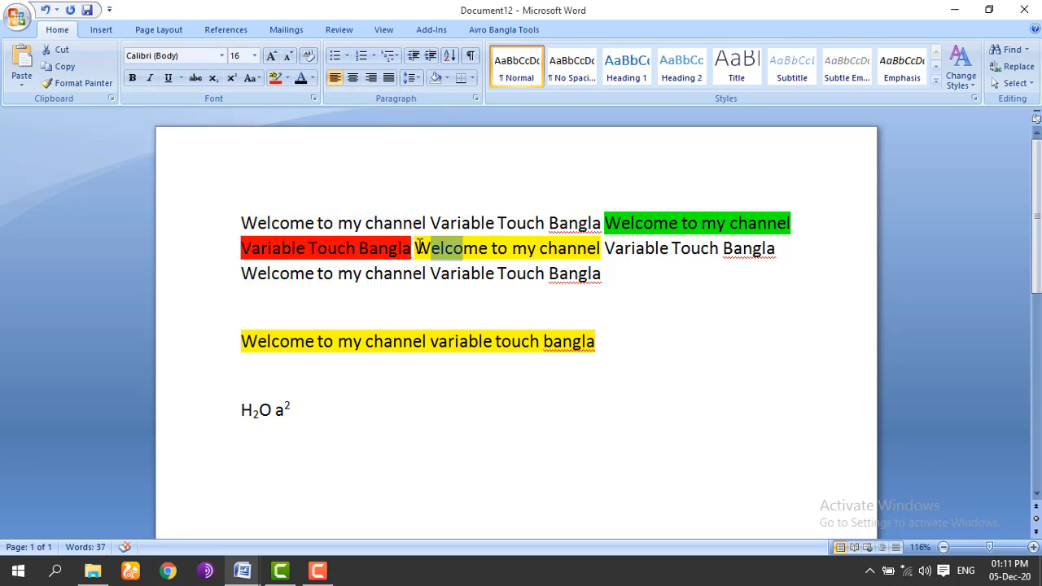
pyautogui.moveTo(414, 248); pyautogui.dragTo(601, 248)
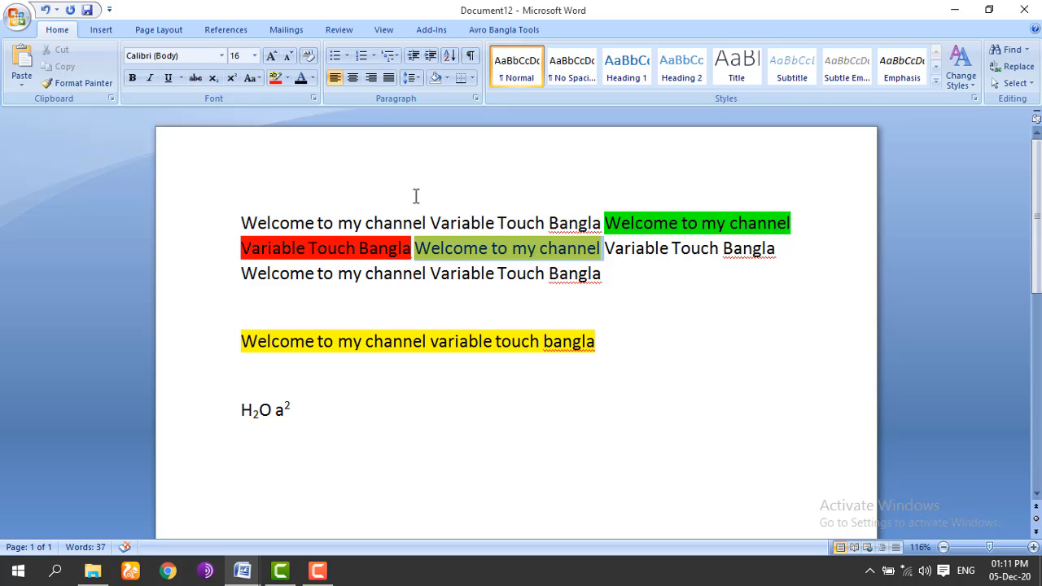
# Step: Make the text of the yellow-highlighted 'Welcome to my channel' phrase red
pyautogui.click(312, 78)
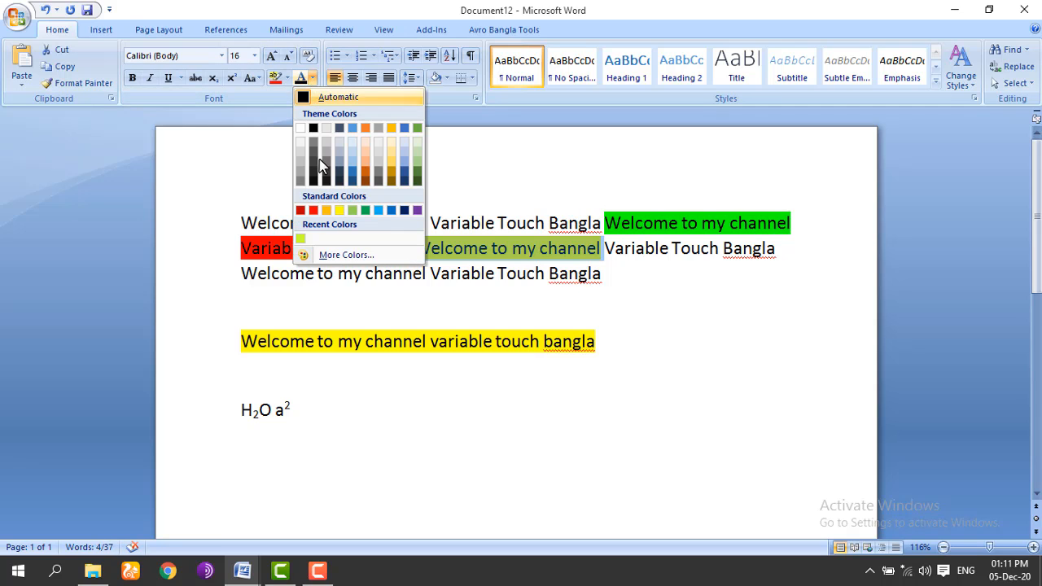
pyautogui.click(314, 210)
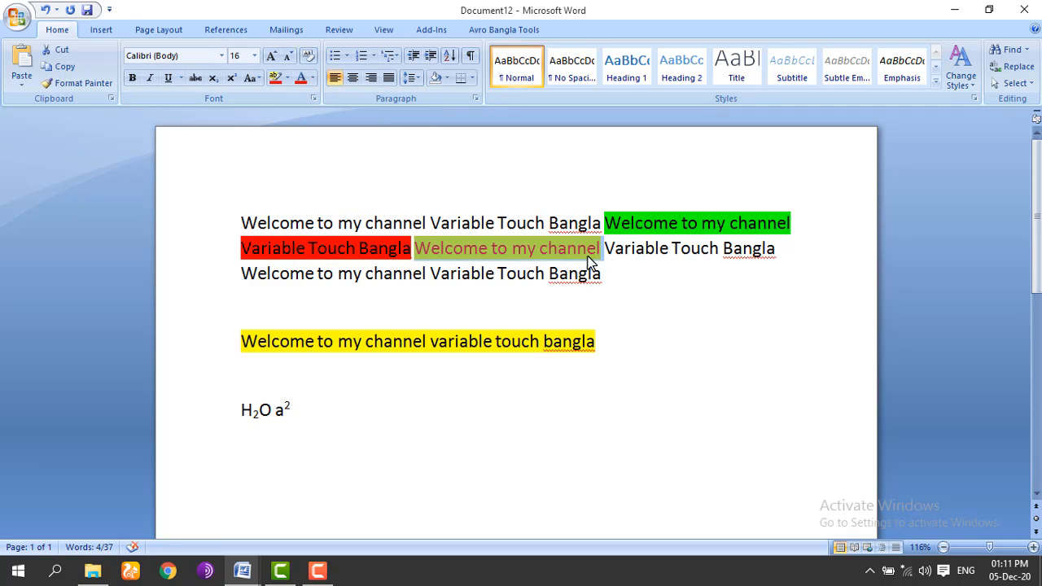
pyautogui.click(604, 251)
pyautogui.hotkey('ctrl', 'shift', 'Right')
pyautogui.hotkey('ctrl', 'shift', 'Right')
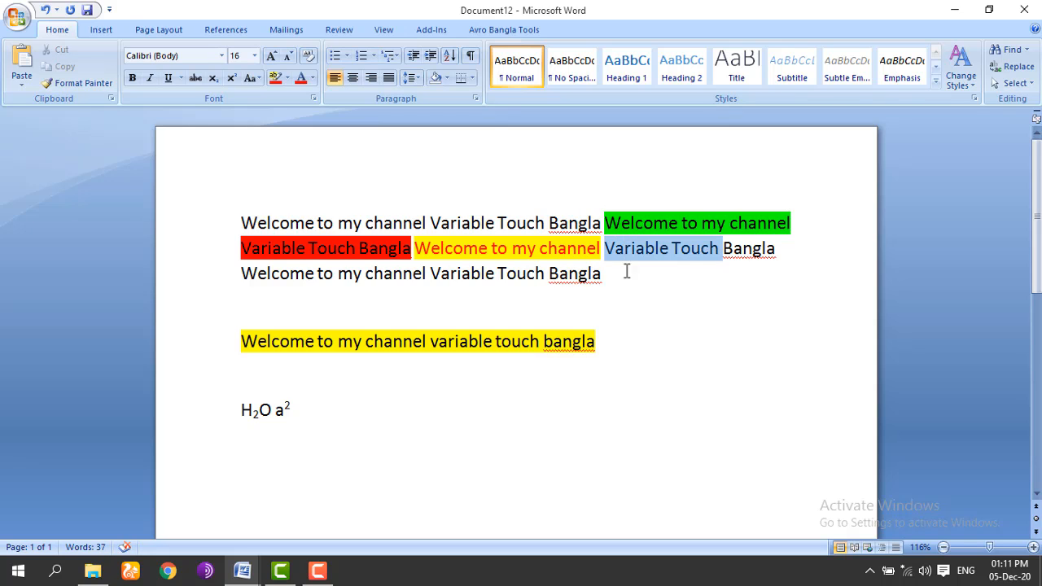
pyautogui.click(313, 78)
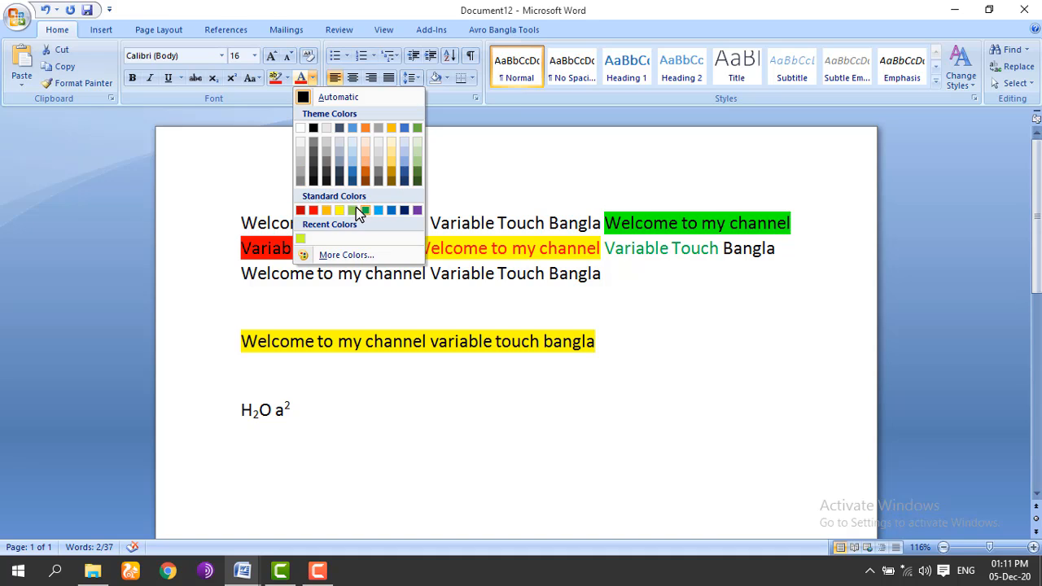
pyautogui.press('Escape')
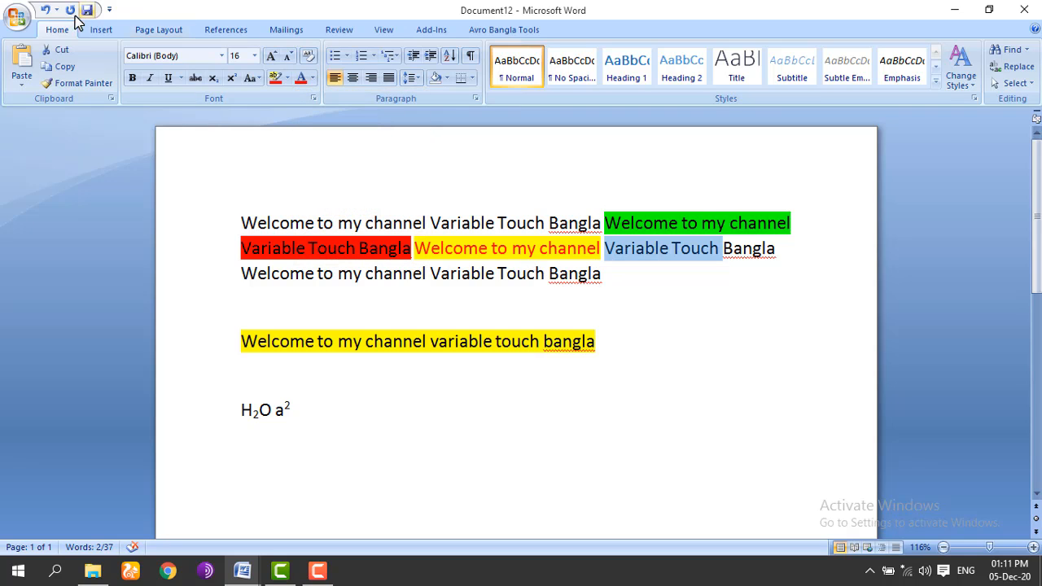
# Step: Undo the font colour and highlight changes so all text is plain black again
pyautogui.click(45, 10)
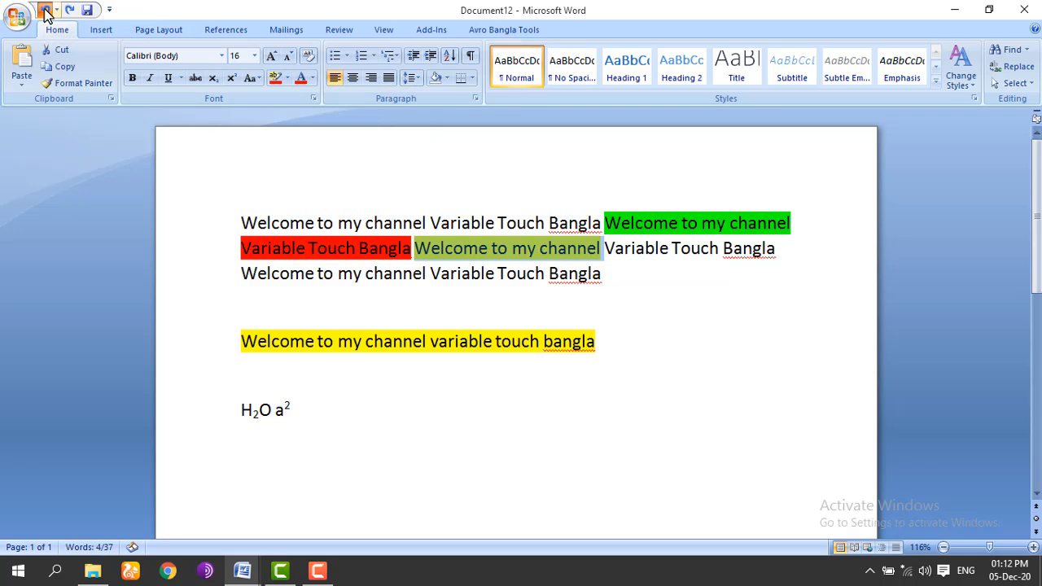
pyautogui.click(45, 10)
pyautogui.click(44, 10)
pyautogui.click(45, 11)
pyautogui.click(45, 11)
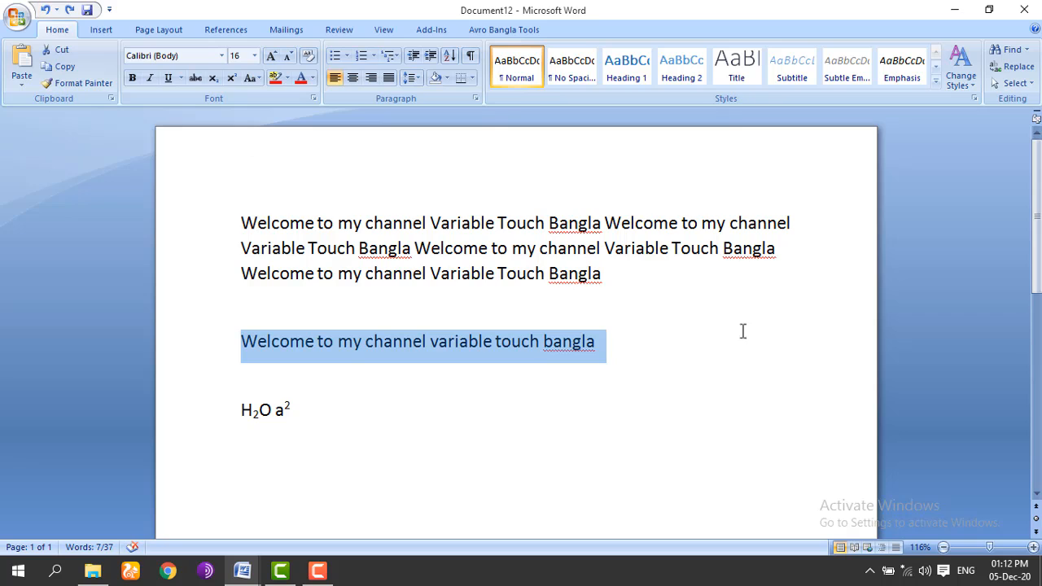
pyautogui.click(643, 324)
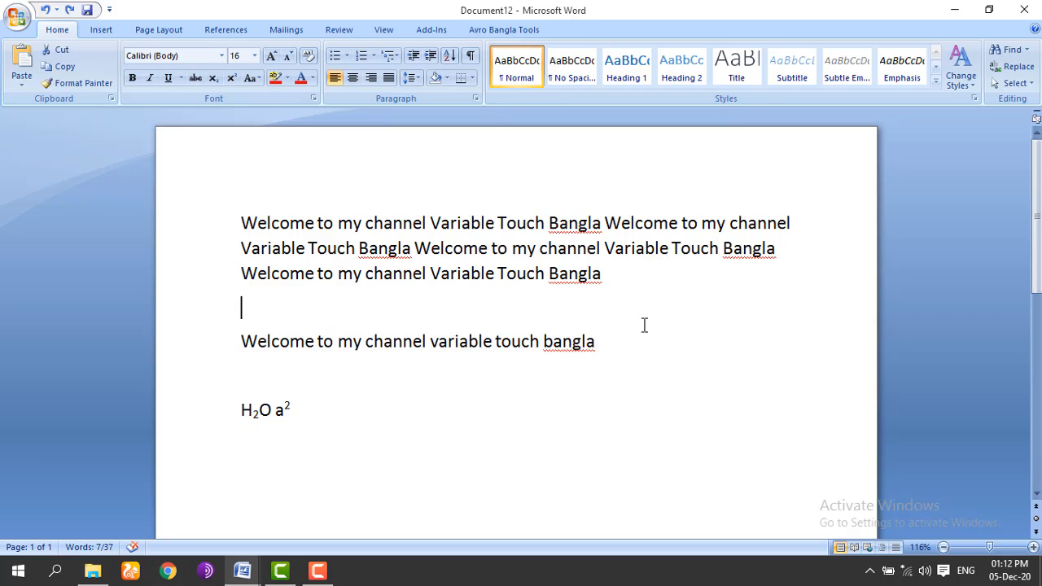
pyautogui.click(273, 55)
pyautogui.click(273, 56)
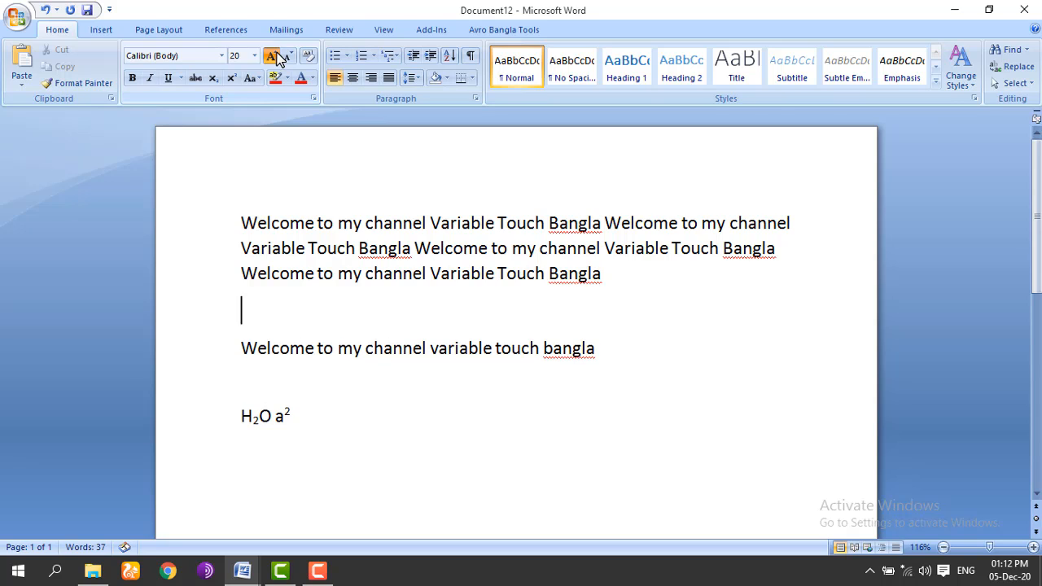
pyautogui.click(273, 55)
pyautogui.click(272, 56)
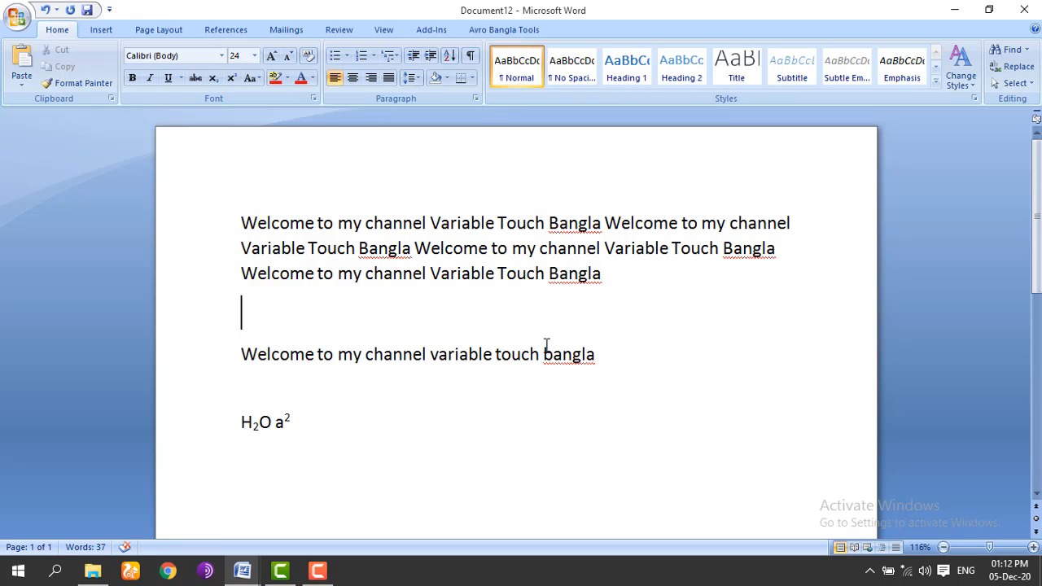
pyautogui.press('BackSpace')
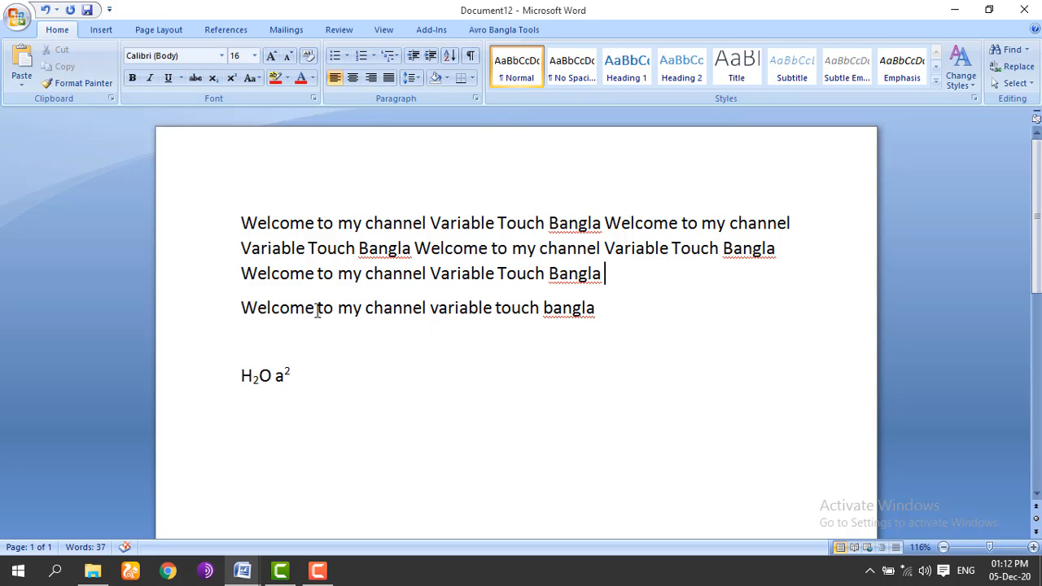
pyautogui.moveTo(313, 308); pyautogui.dragTo(241, 309)
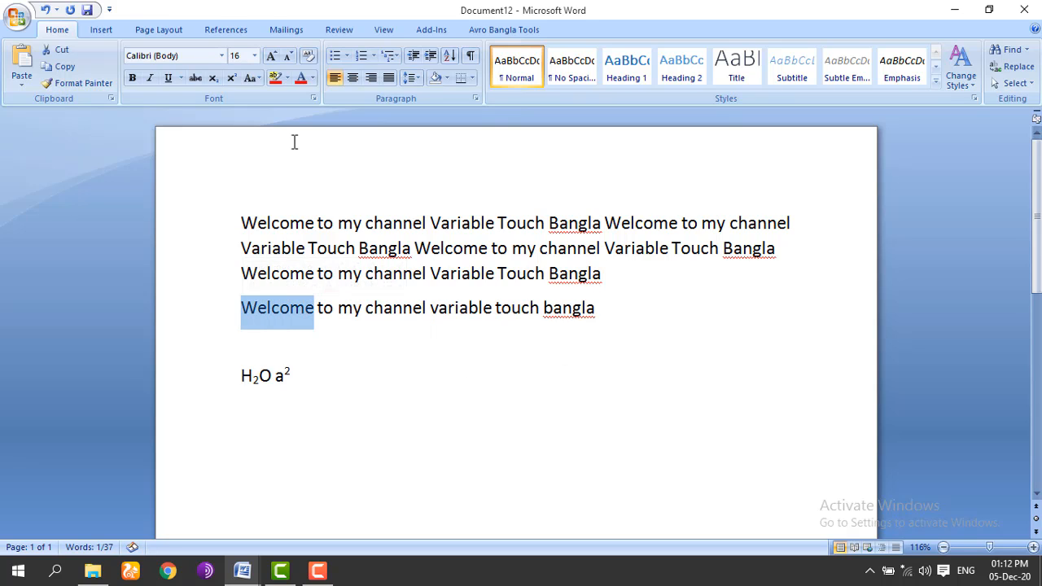
pyautogui.click(273, 57)
pyautogui.click(273, 57)
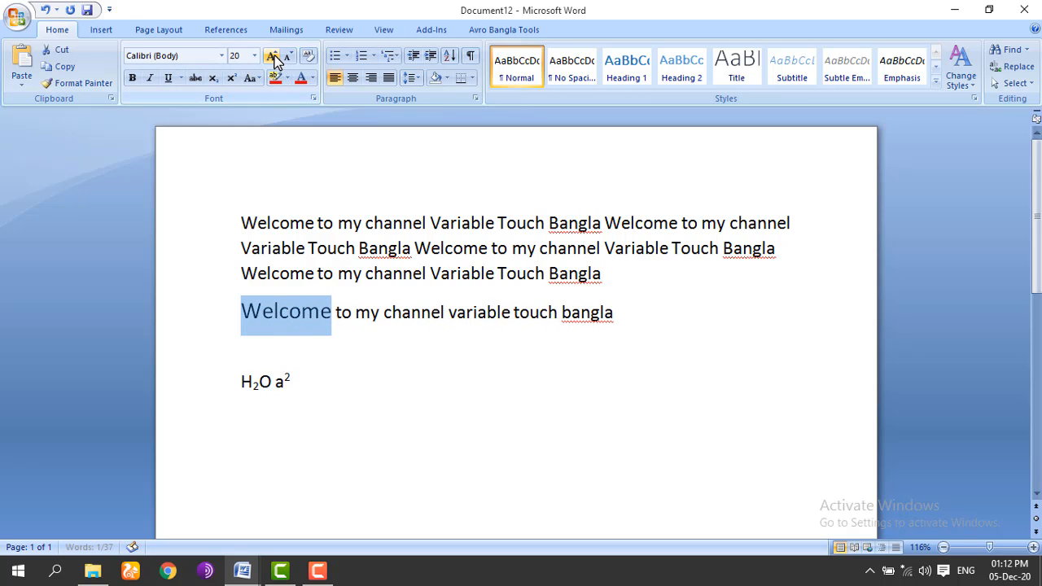
pyautogui.click(274, 59)
pyautogui.click(273, 58)
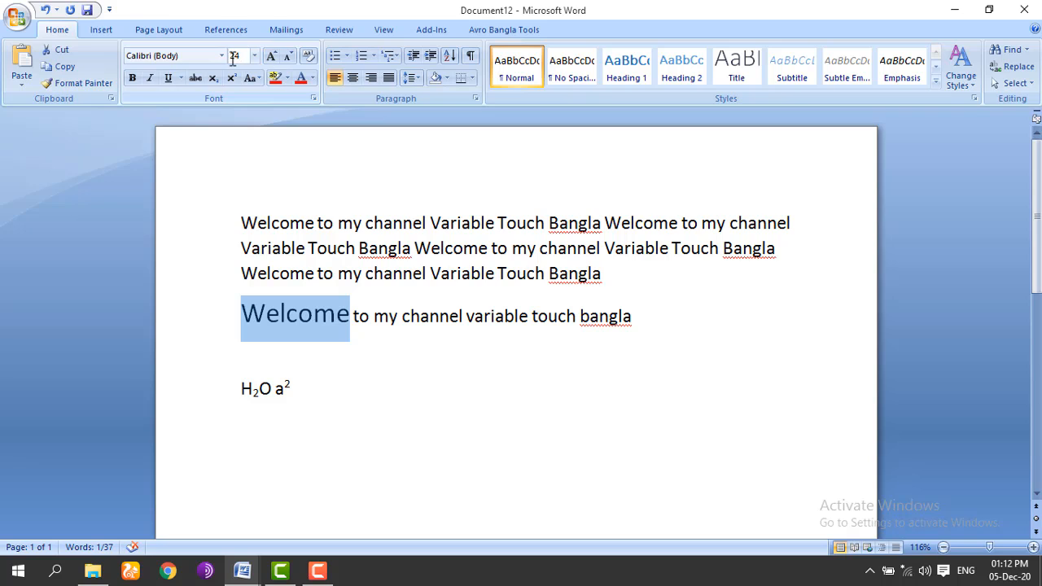
pyautogui.click(273, 58)
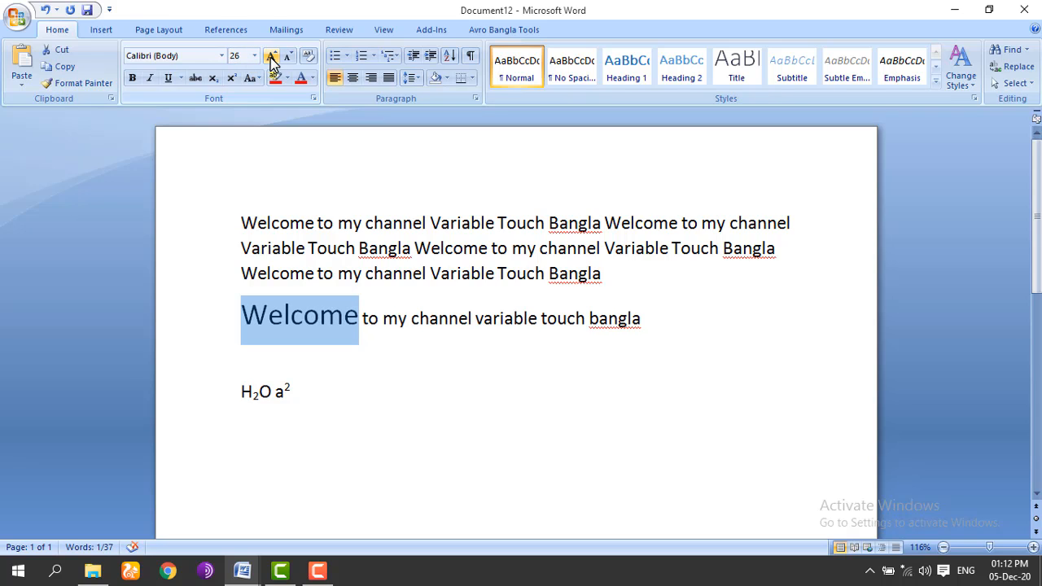
pyautogui.click(273, 60)
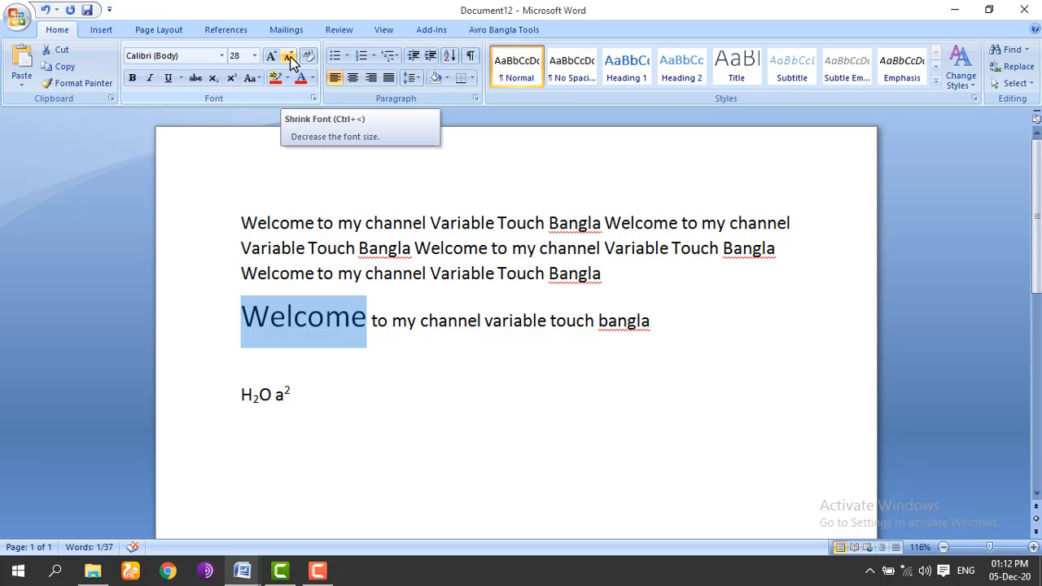
pyautogui.click(290, 57)
pyautogui.click(290, 57)
pyautogui.click(290, 57)
pyautogui.click(290, 57)
pyautogui.click(290, 57)
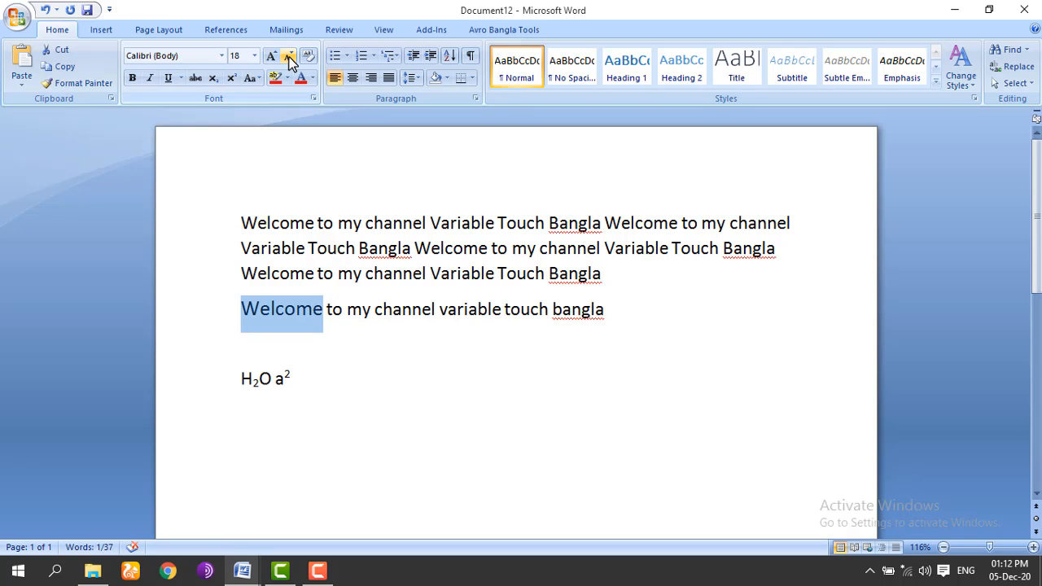
pyautogui.click(290, 57)
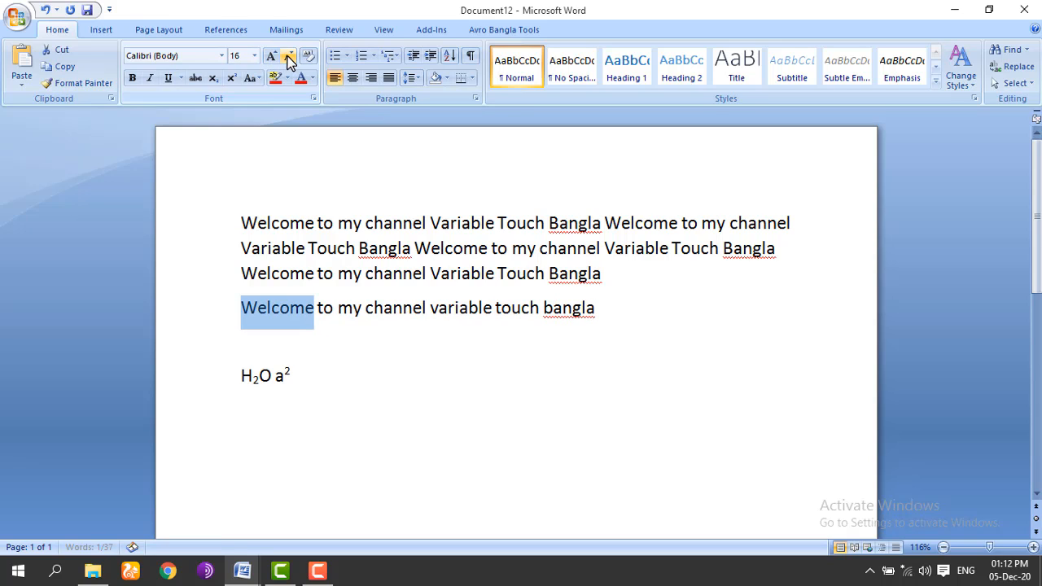
pyautogui.click(289, 57)
pyautogui.click(289, 57)
pyautogui.click(287, 59)
pyautogui.click(287, 59)
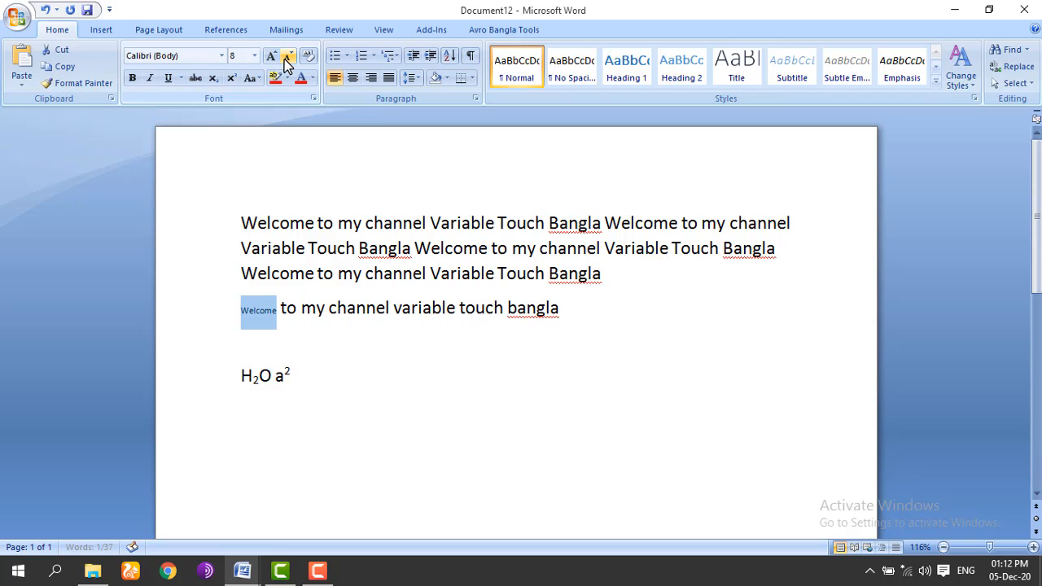
pyautogui.click(272, 61)
pyautogui.click(272, 62)
pyautogui.click(272, 61)
pyautogui.click(272, 61)
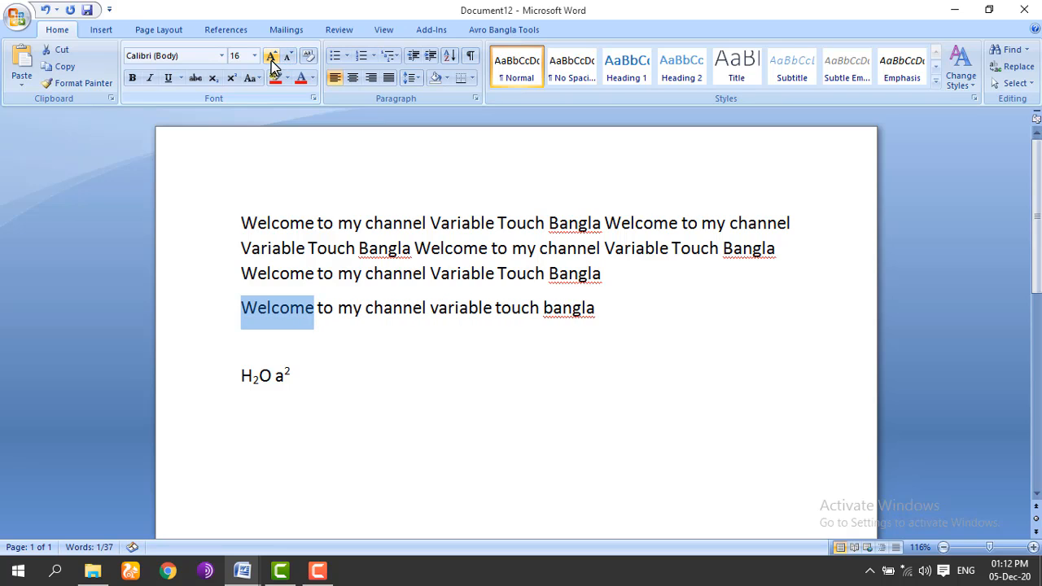
pyautogui.click(353, 287)
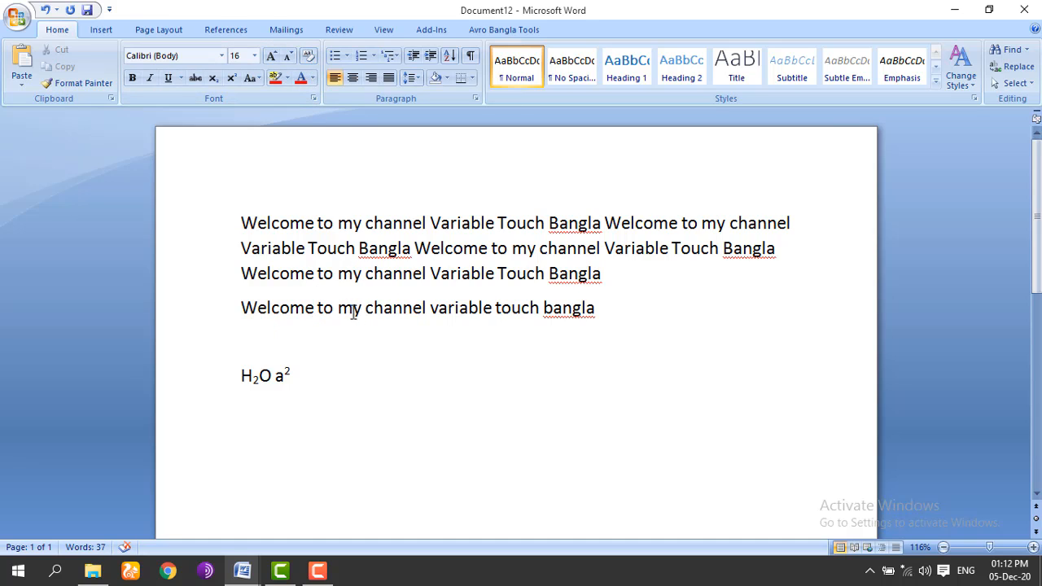
pyautogui.moveTo(361, 314); pyautogui.dragTo(338, 313)
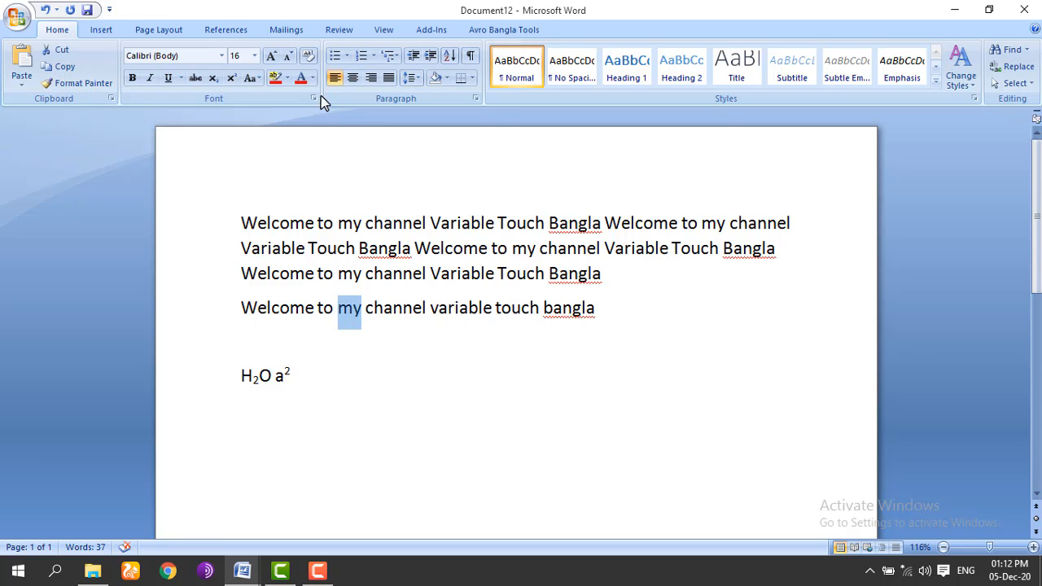
pyautogui.click(308, 57)
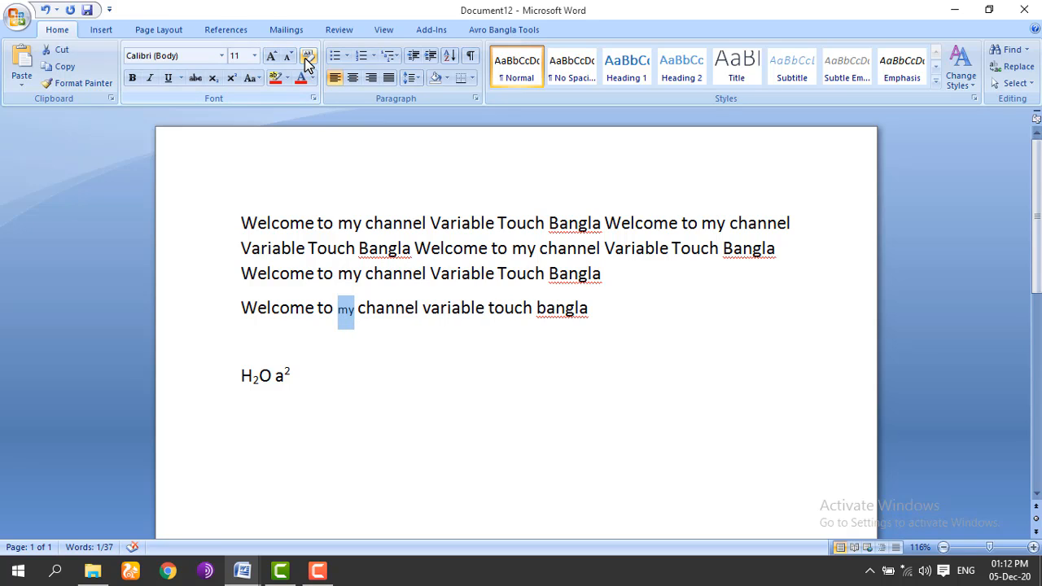
pyautogui.click(359, 316)
pyautogui.moveTo(352, 315); pyautogui.dragTo(337, 313)
pyautogui.click(255, 57)
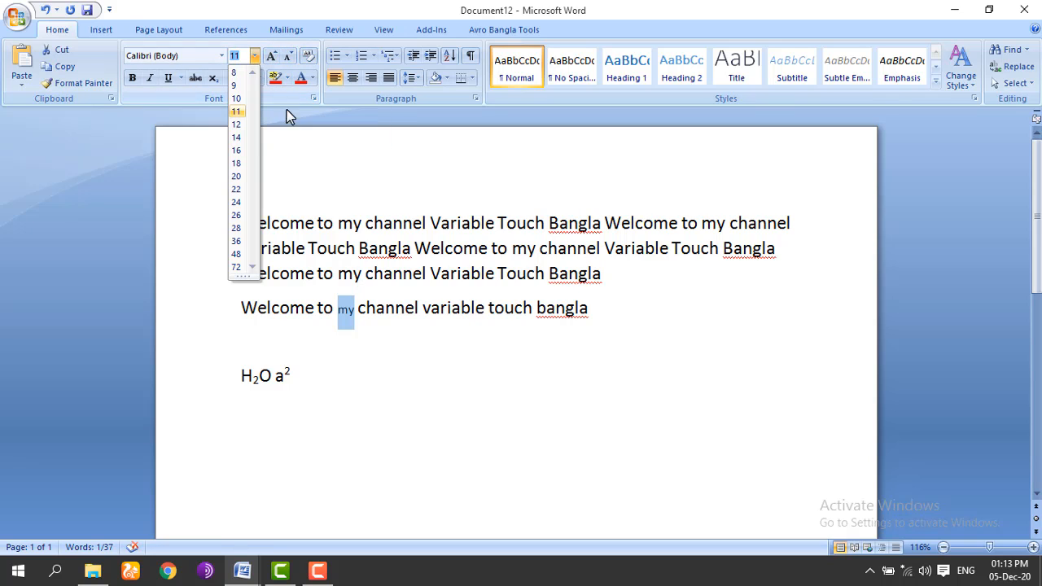
pyautogui.click(242, 150)
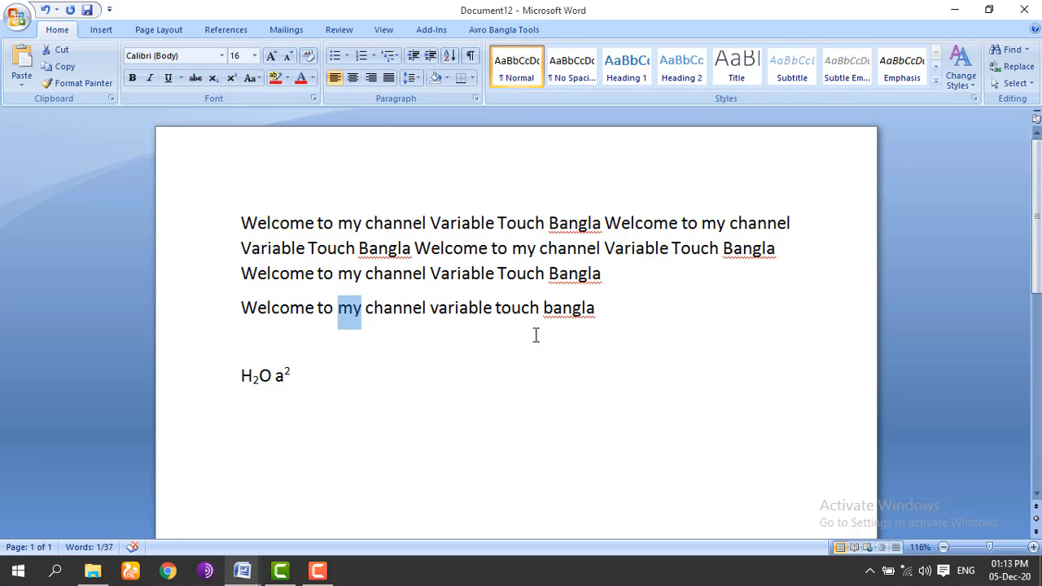
pyautogui.click(445, 314)
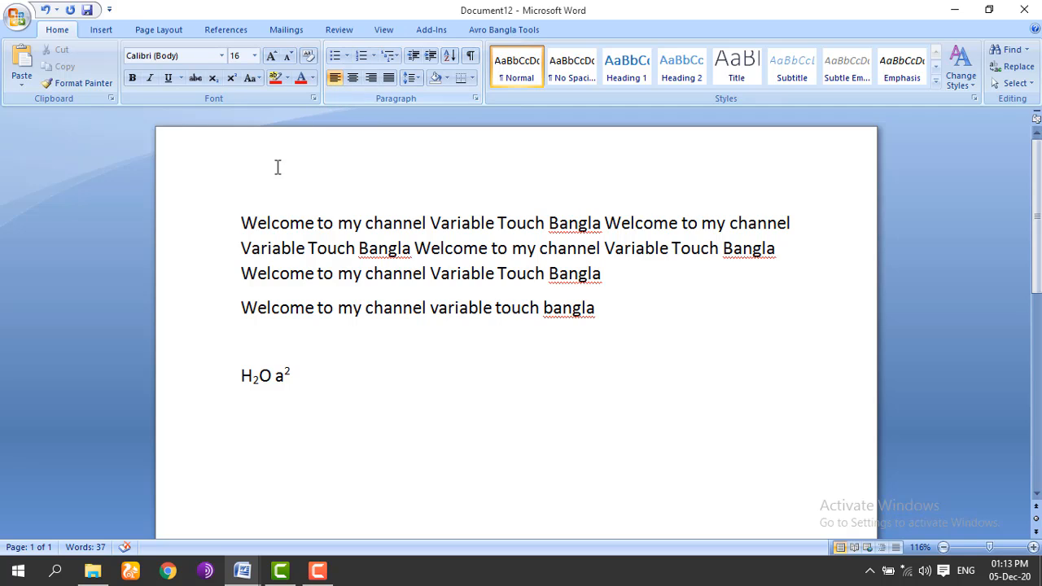
pyautogui.moveTo(241, 220); pyautogui.dragTo(603, 346)
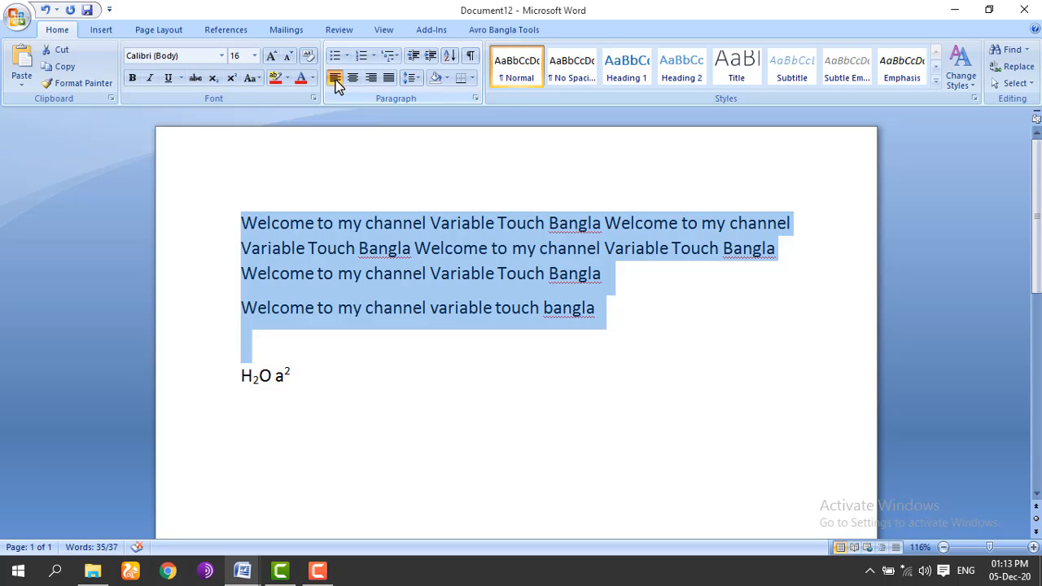
# Step: Try left, centre and right alignment on the welcome paragraphs, then settle on Justify
pyautogui.hotkey('ctrl', 'j')
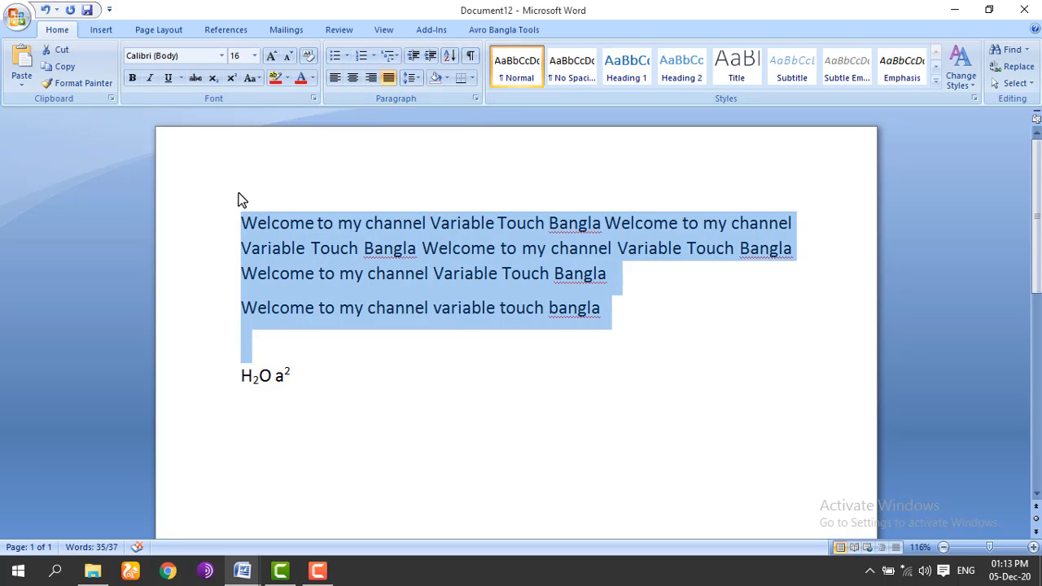
pyautogui.click(334, 78)
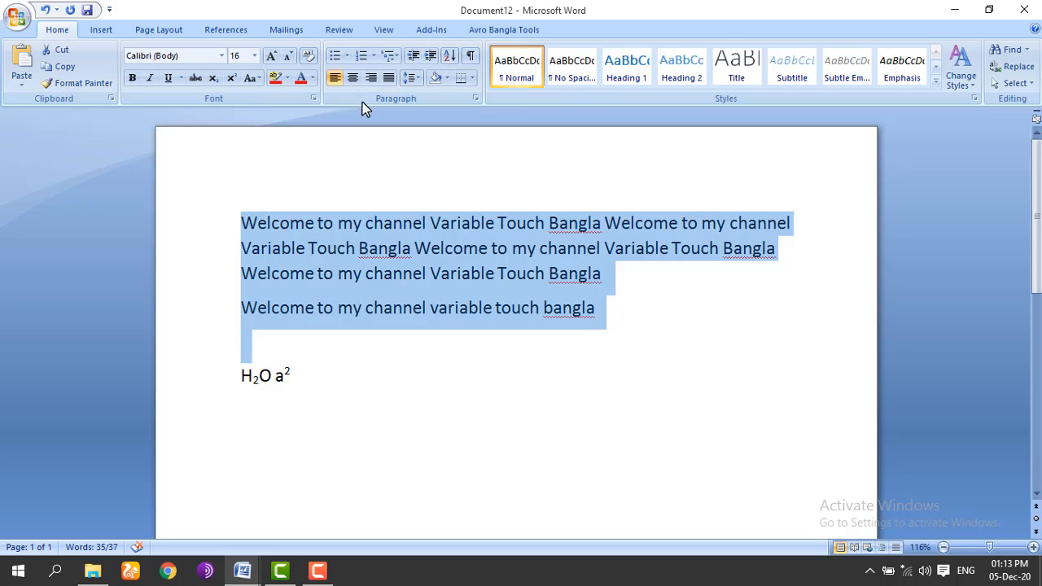
pyautogui.click(352, 78)
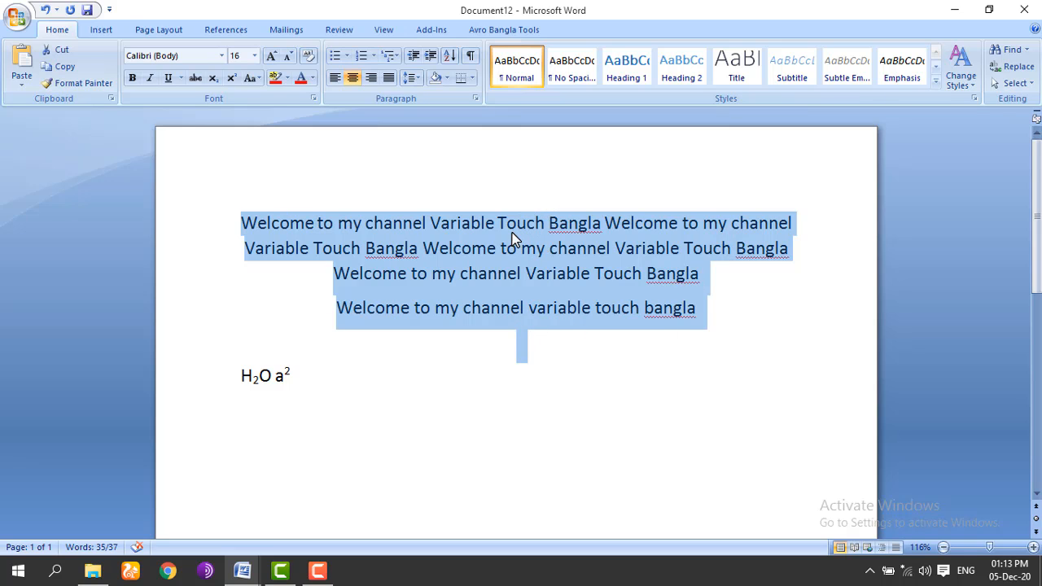
pyautogui.click(371, 78)
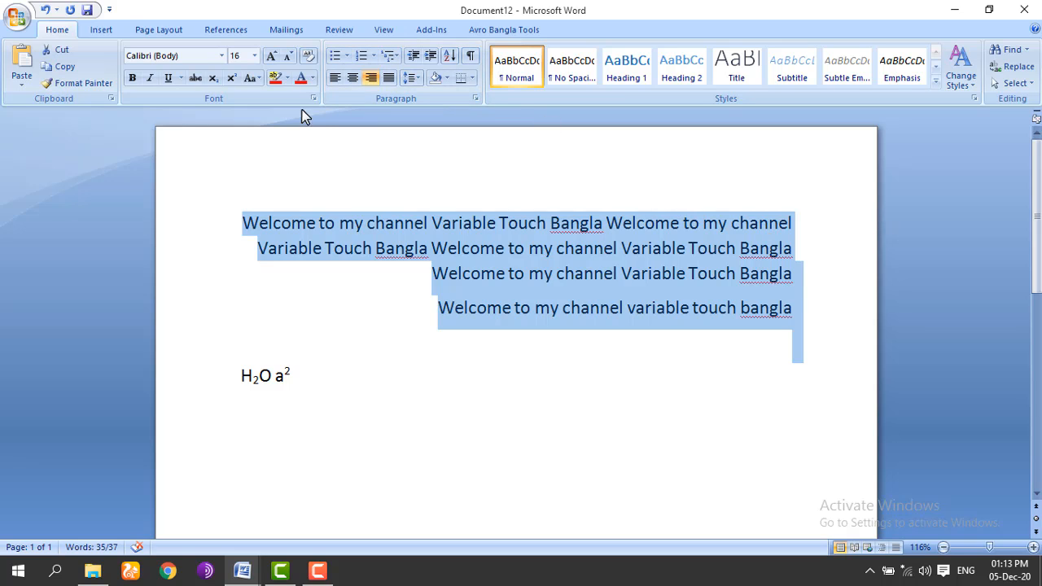
pyautogui.click(334, 80)
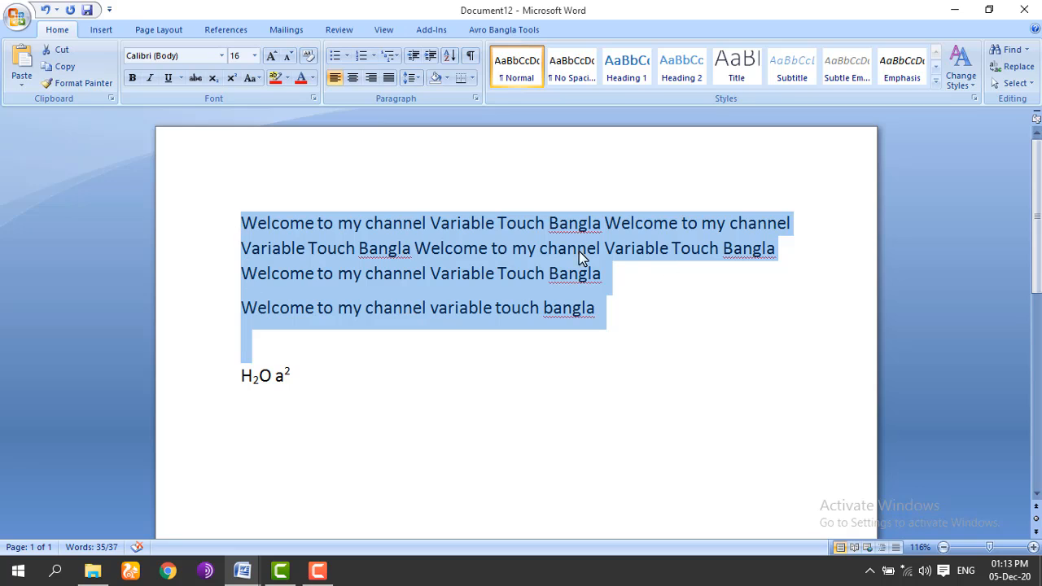
pyautogui.click(389, 77)
# Step: Type random letters after 'Bangla' on line three, then undo them so the paragraph ends at 'Bangla'
pyautogui.click(622, 280)
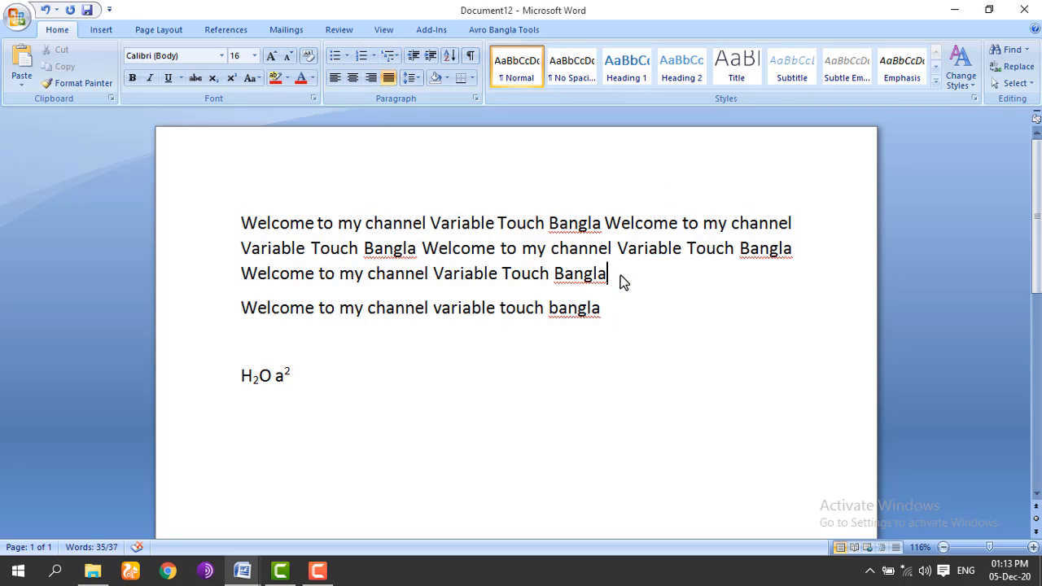
pyautogui.write('nbkgjfghjgkj')
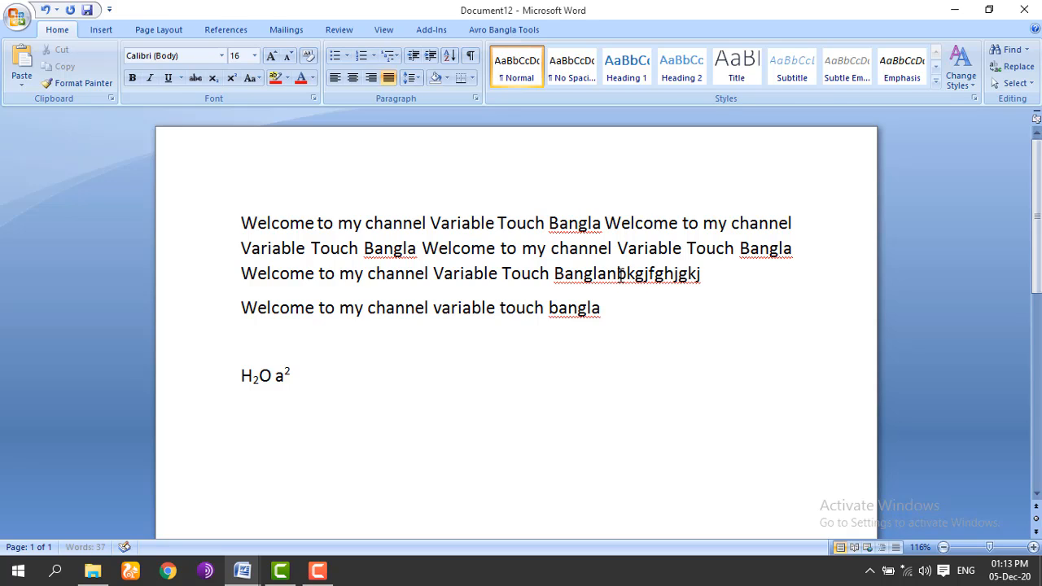
pyautogui.write('jkhhghjfhjgjh')
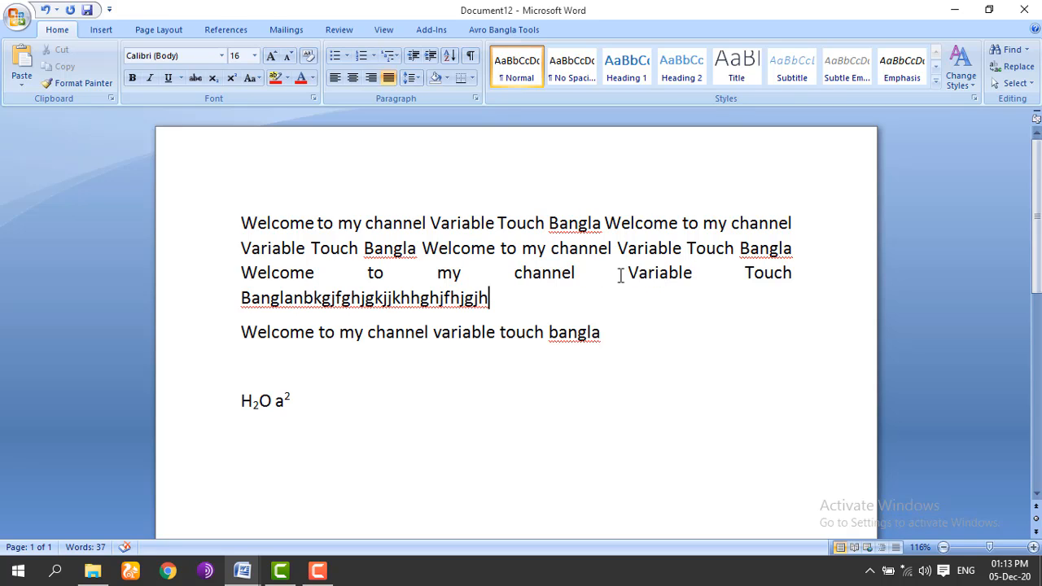
pyautogui.press('BackSpace')
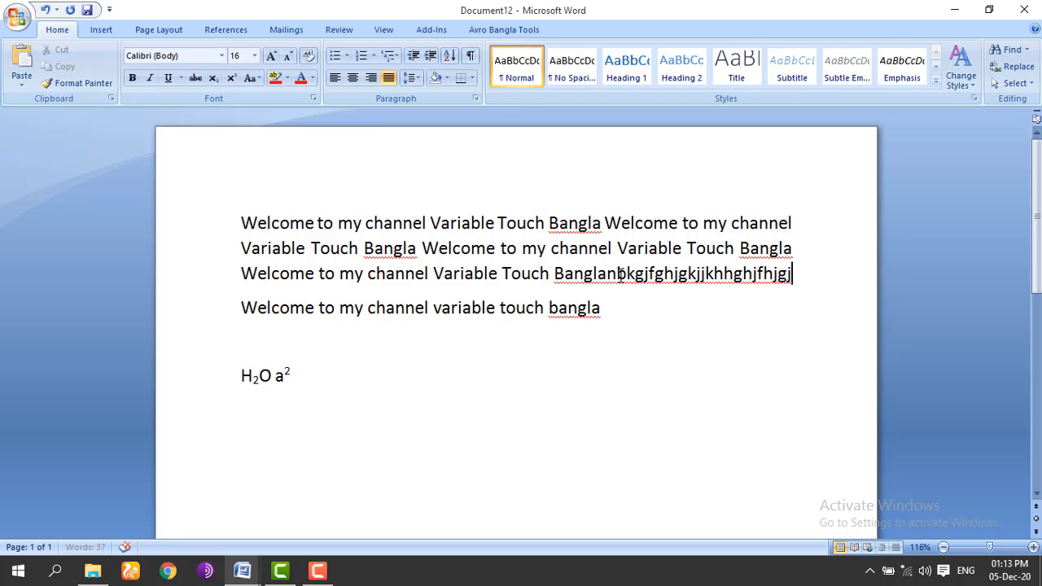
pyautogui.write('bkgjfghjgkjjkhhghjfhjgjb')
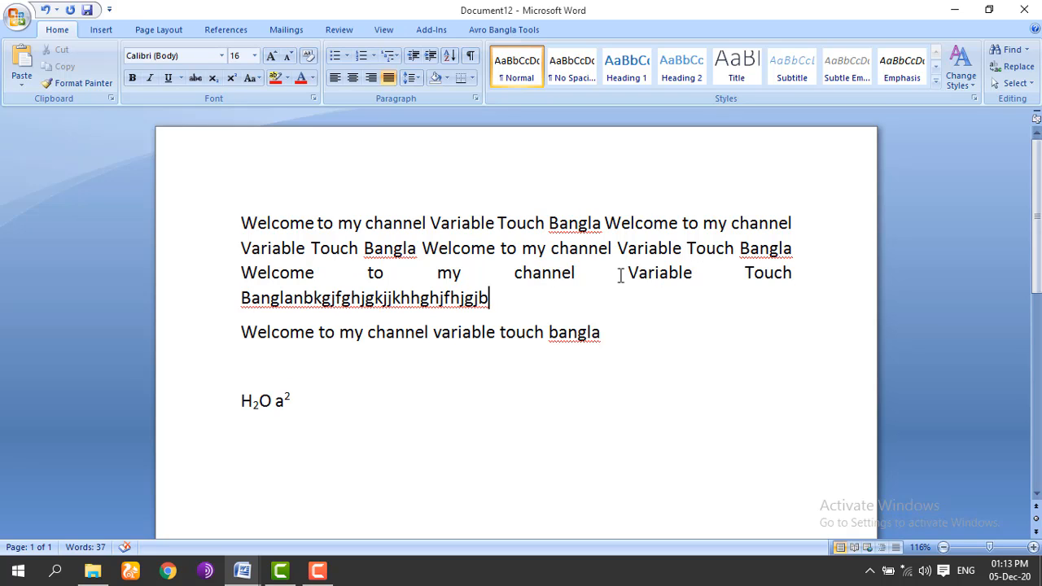
pyautogui.press('BackSpace')
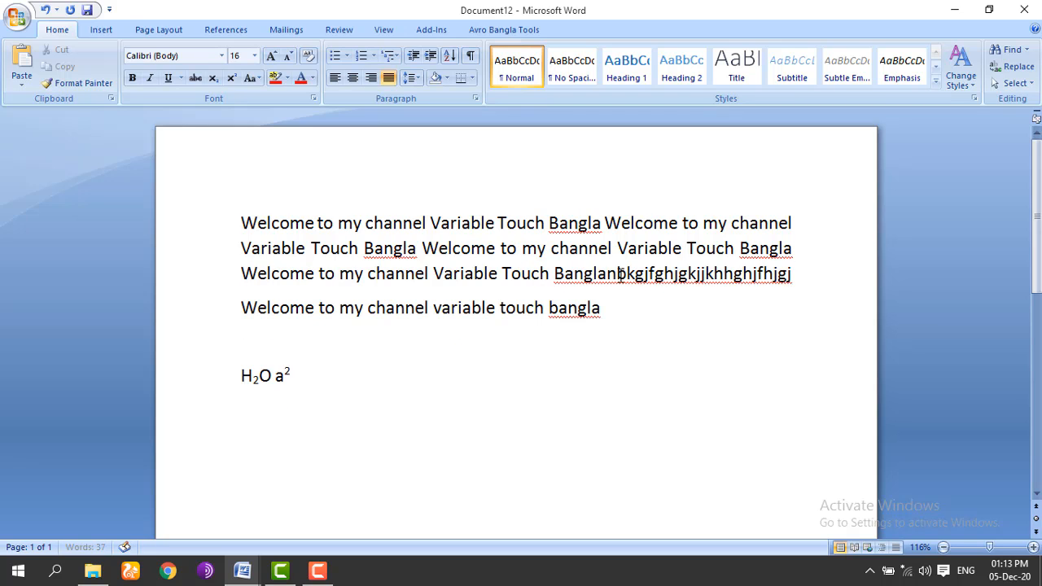
pyautogui.write('hjghjghjghjgj')
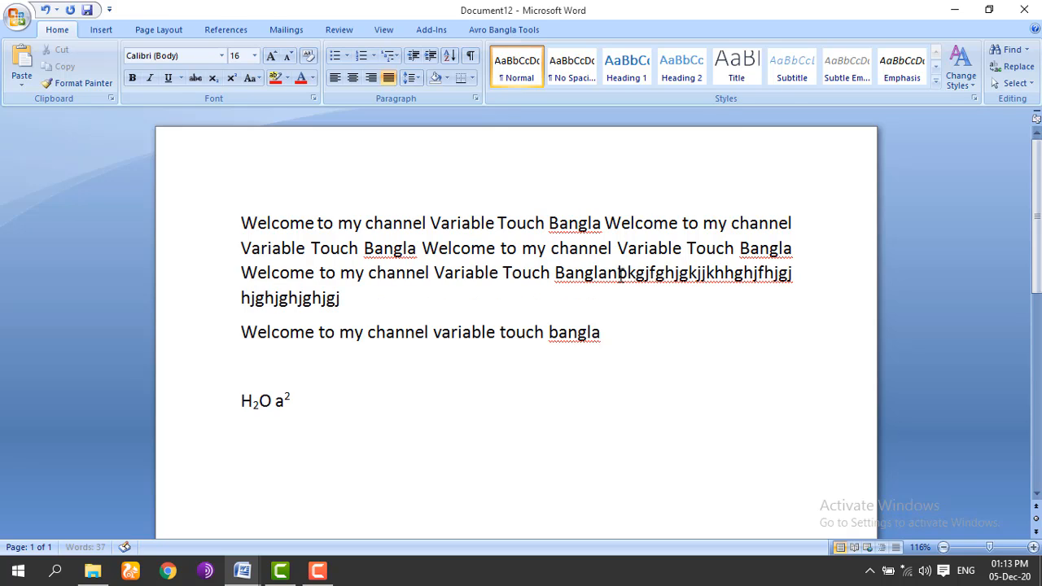
pyautogui.write('hjkhjlhhhhhhhhhhhhhhhhhhhhhhhhhhhhhhhhhhhhjjjjj')
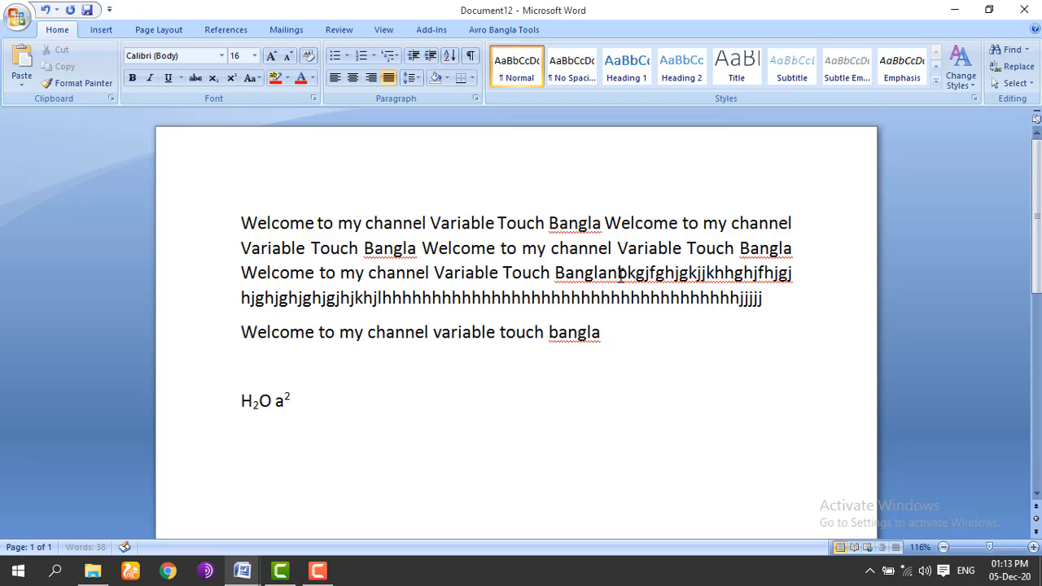
pyautogui.write('jjjjjj')
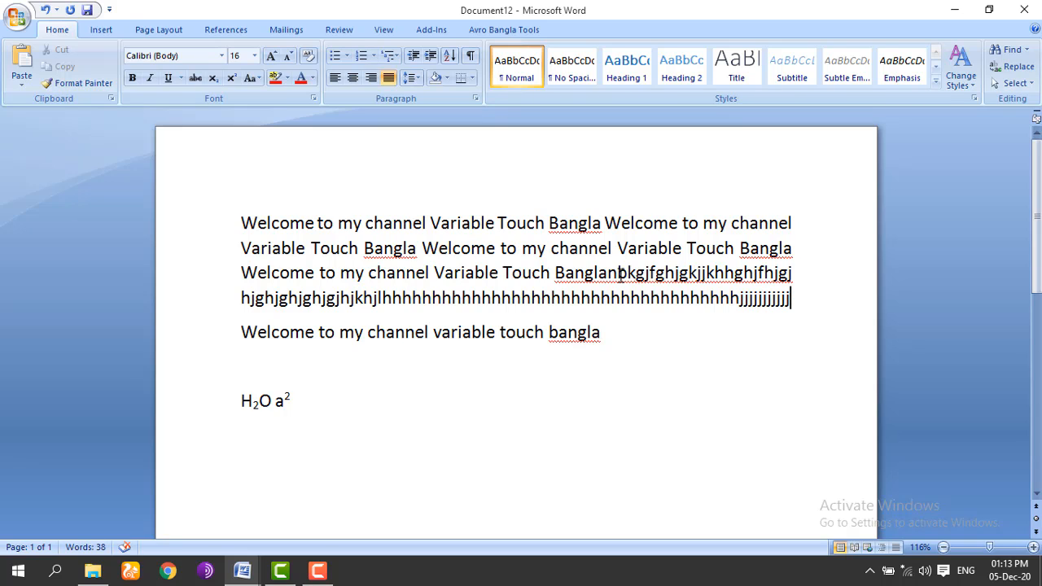
pyautogui.write('ghugfh')
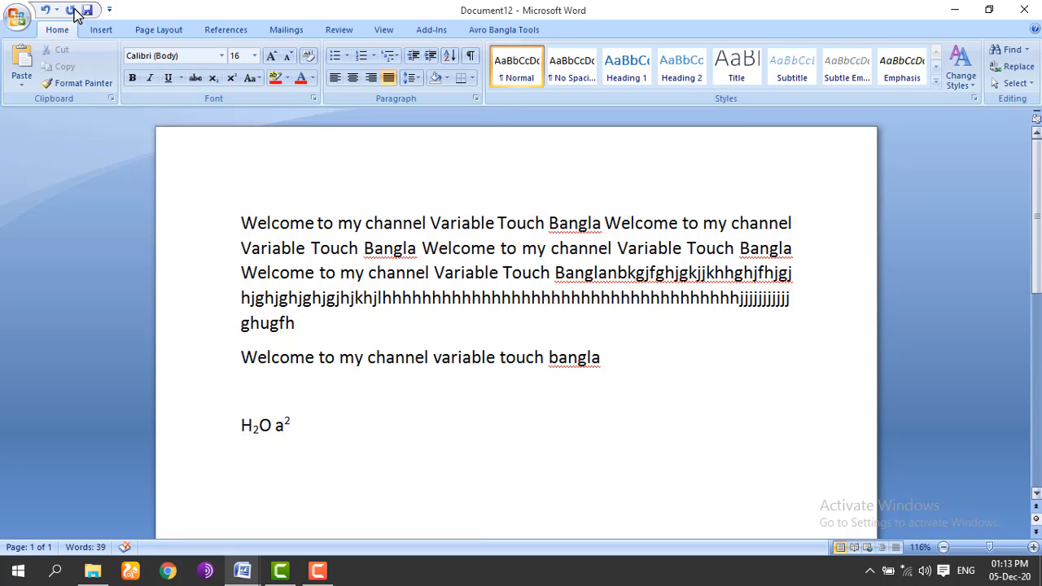
pyautogui.click(45, 10)
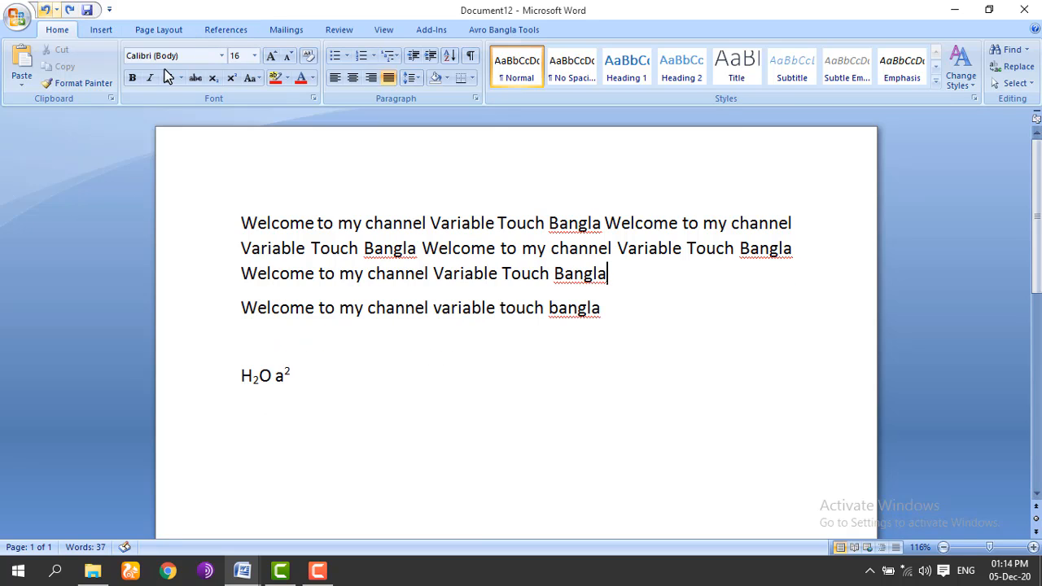
# Step: Check the bullet styles without applying one, then select the 'Welcome to my channel variable touch bangla' line
pyautogui.click(345, 59)
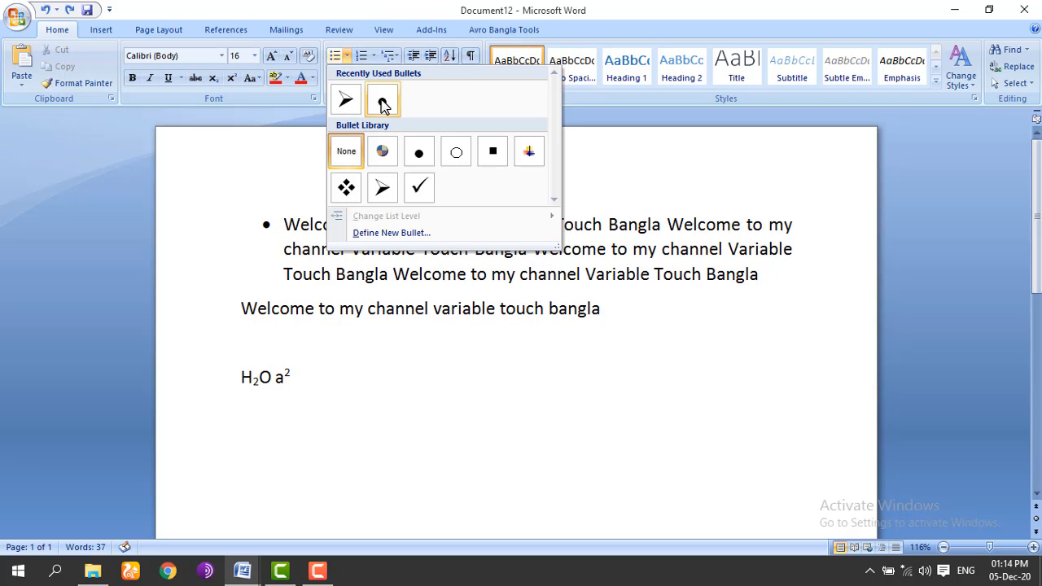
pyautogui.click(702, 439)
pyautogui.moveTo(246, 303); pyautogui.dragTo(609, 319)
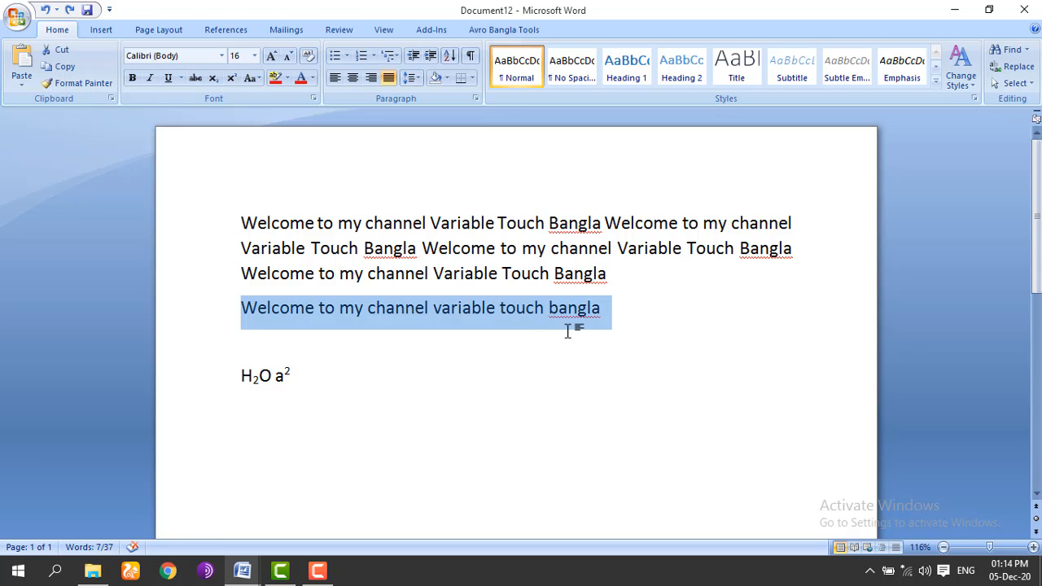
# Step: Copy the 'Welcome to my channel variable touch bangla' line, paste three copies below it, and select all four
pyautogui.click(55, 68)
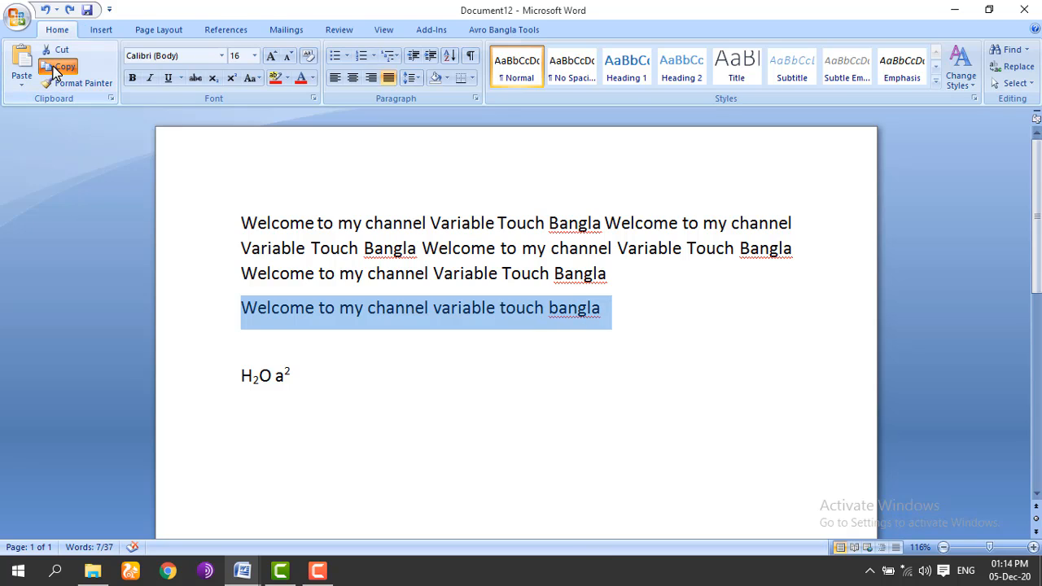
pyautogui.click(633, 310)
pyautogui.click(308, 329)
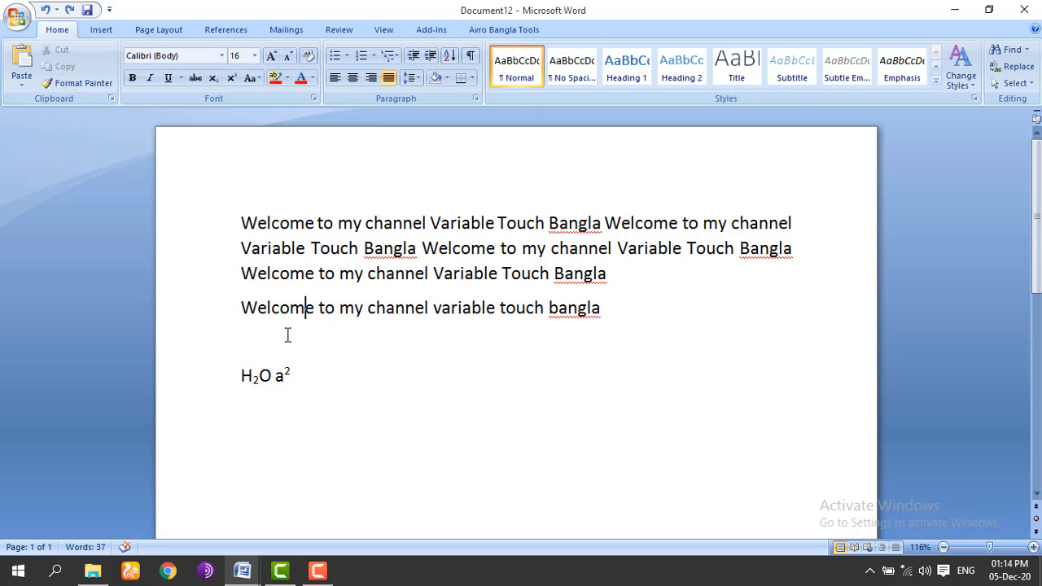
pyautogui.click(606, 319)
pyautogui.press('Return')
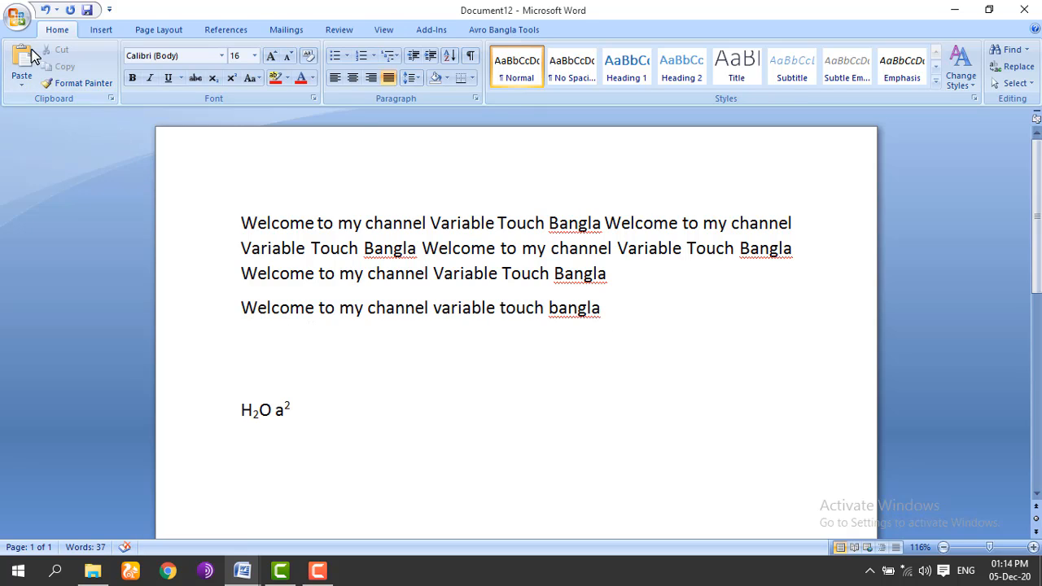
pyautogui.click(21, 57)
pyautogui.click(22, 57)
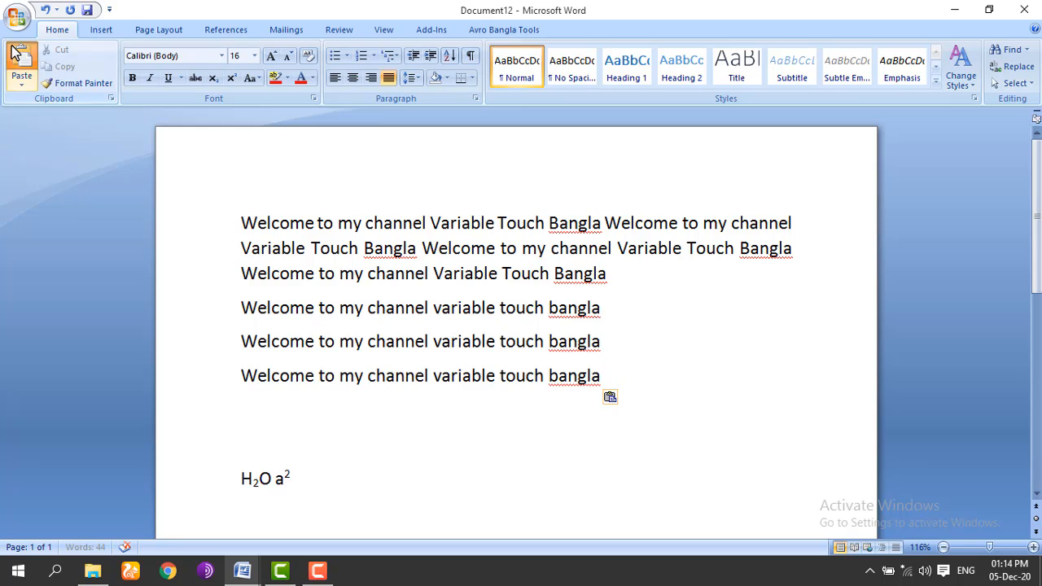
pyautogui.click(21, 57)
pyautogui.moveTo(252, 298); pyautogui.dragTo(498, 437)
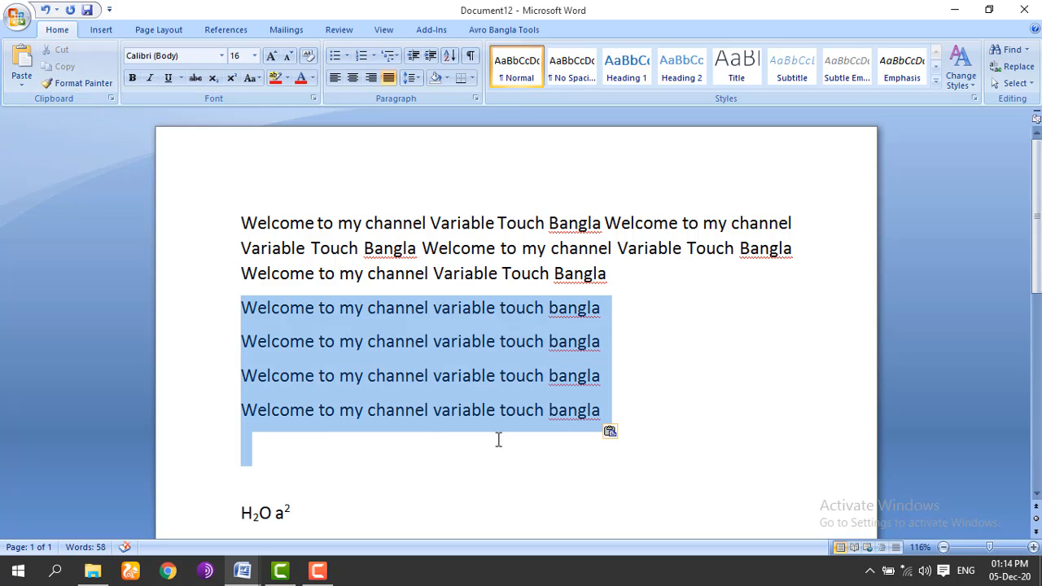
pyautogui.click(347, 56)
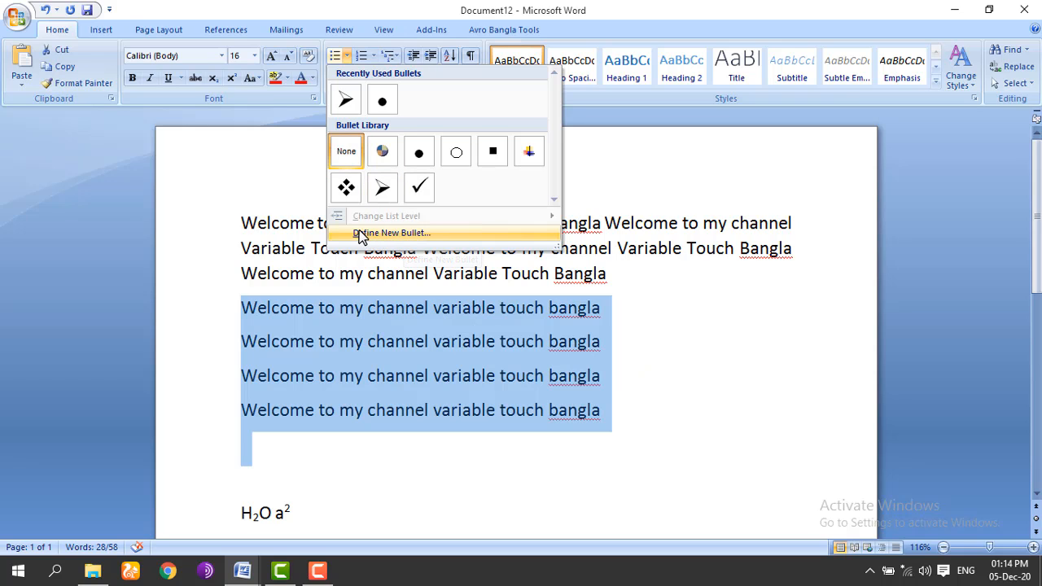
# Step: Define a new picture bullet using the multicolour cross image for the four lines
pyautogui.click(414, 239)
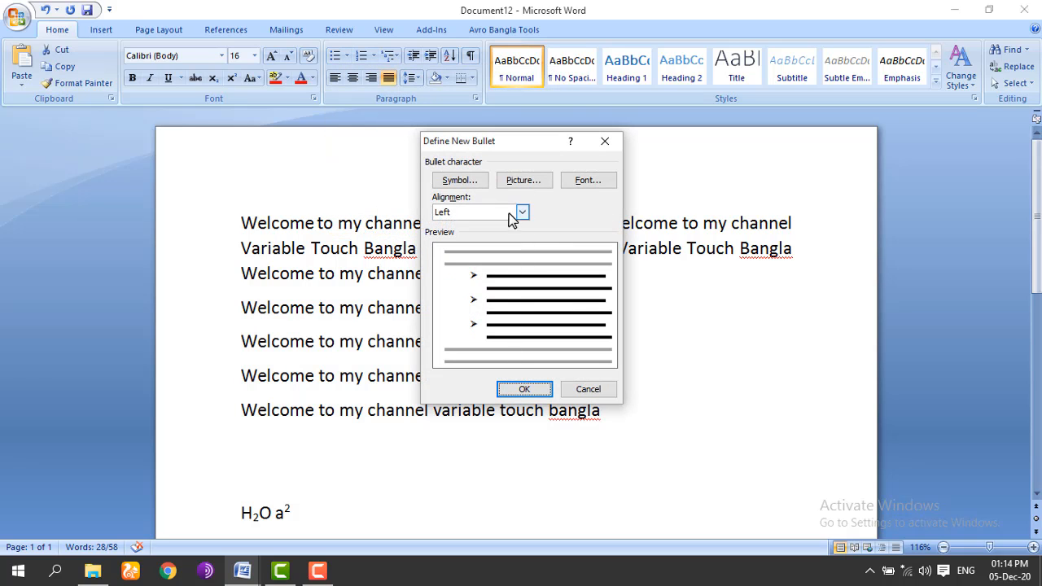
pyautogui.click(505, 183)
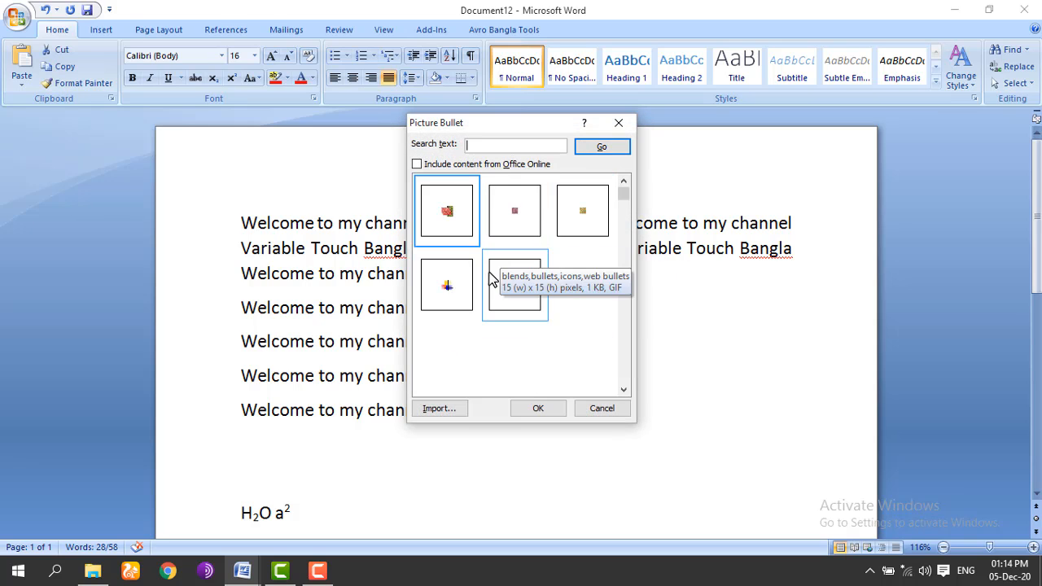
pyautogui.click(453, 291)
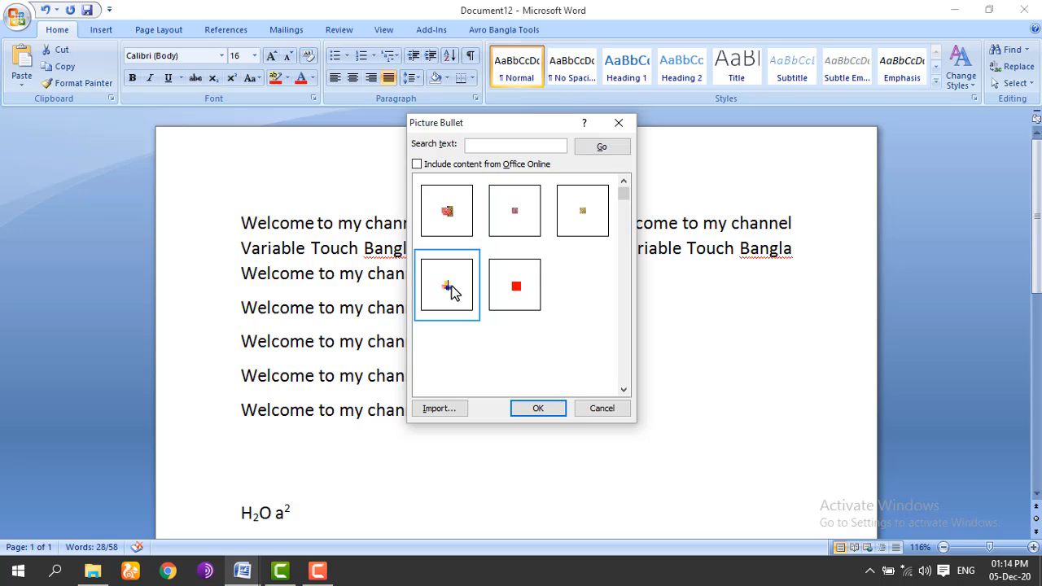
pyautogui.click(531, 410)
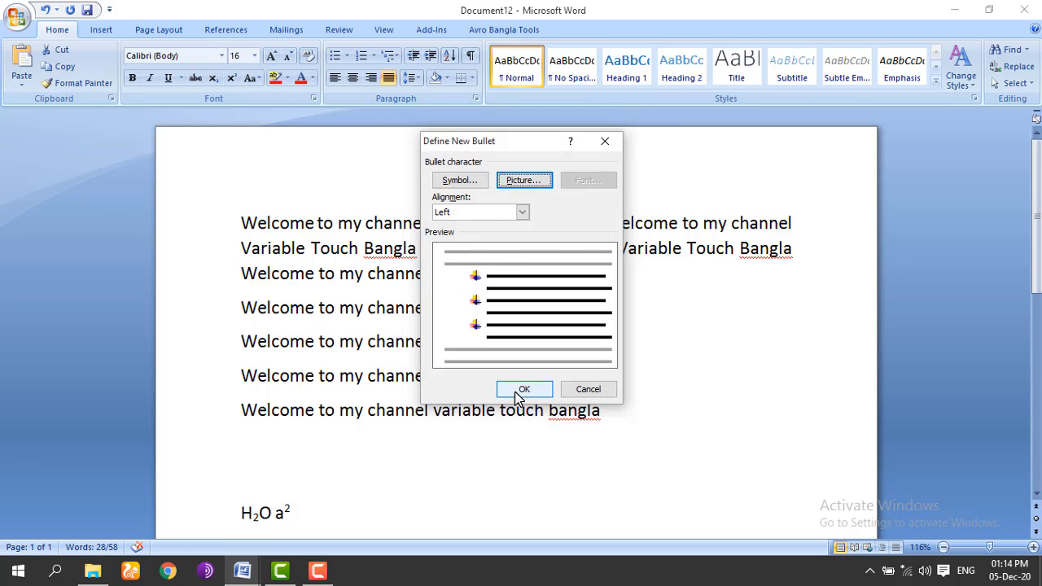
pyautogui.click(525, 390)
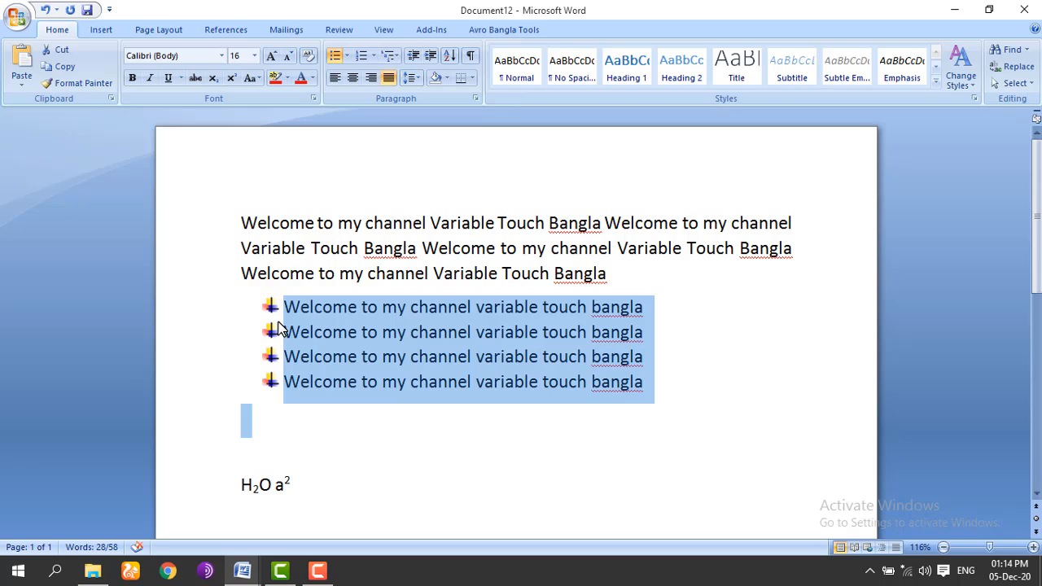
pyautogui.click(374, 57)
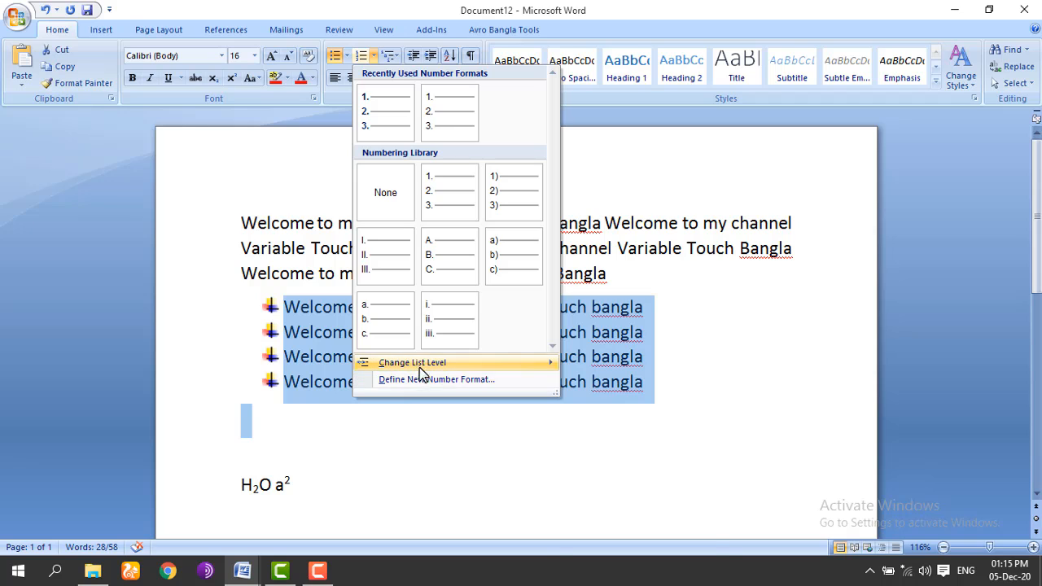
pyautogui.moveTo(443, 367)
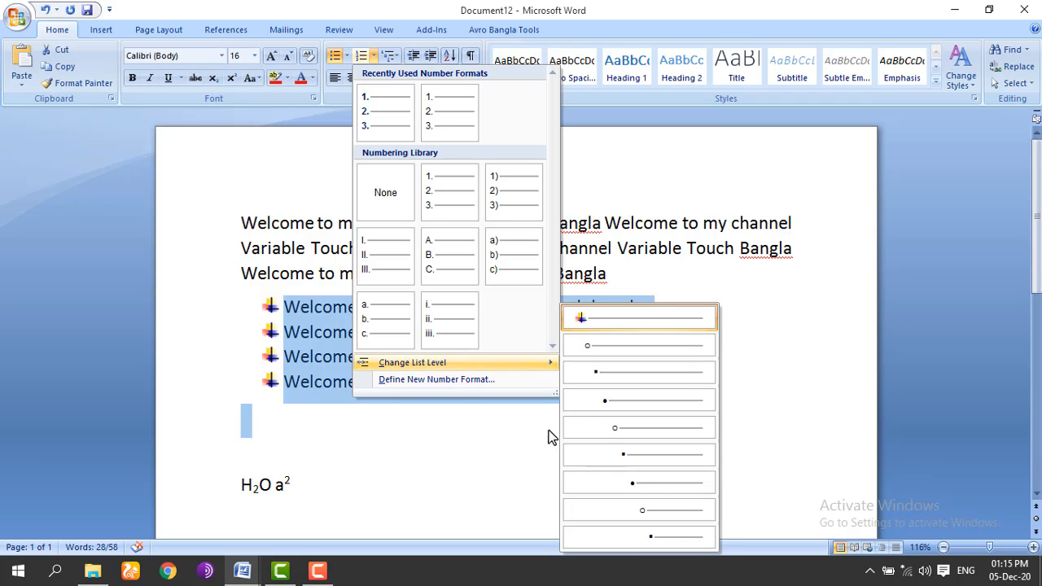
pyautogui.moveTo(526, 369)
pyautogui.click(601, 348)
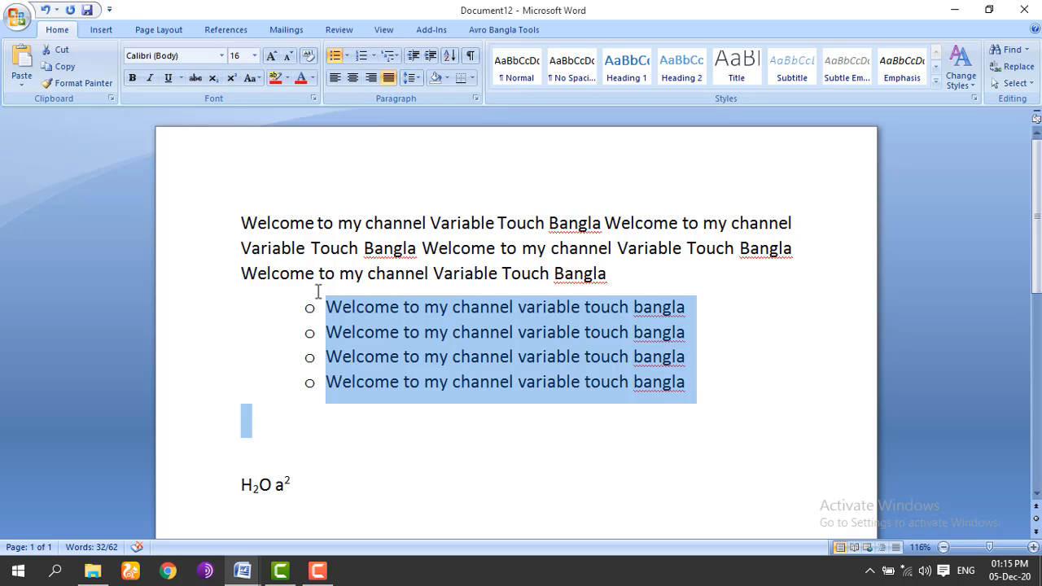
pyautogui.click(373, 55)
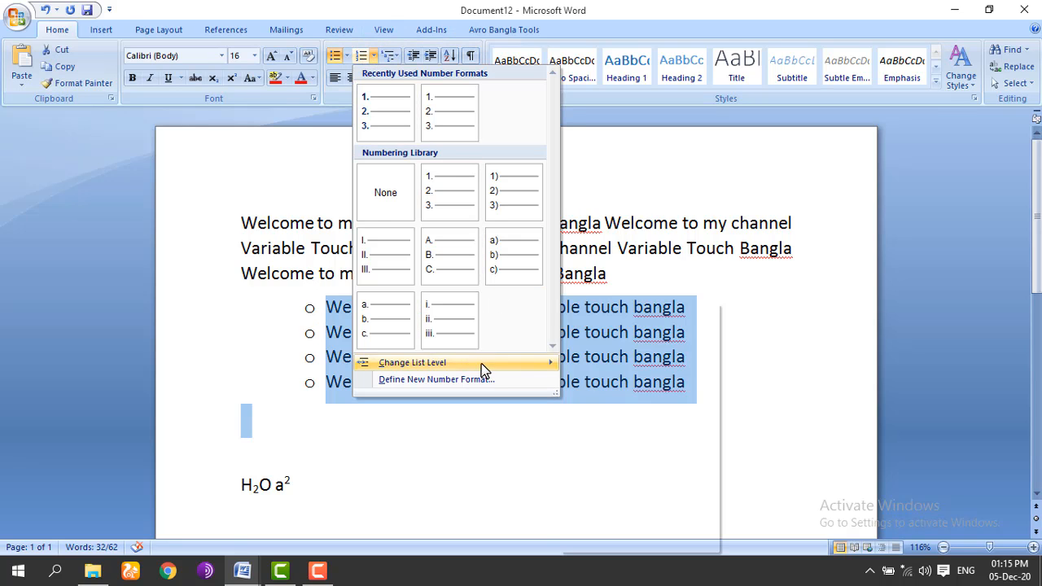
pyautogui.moveTo(481, 363)
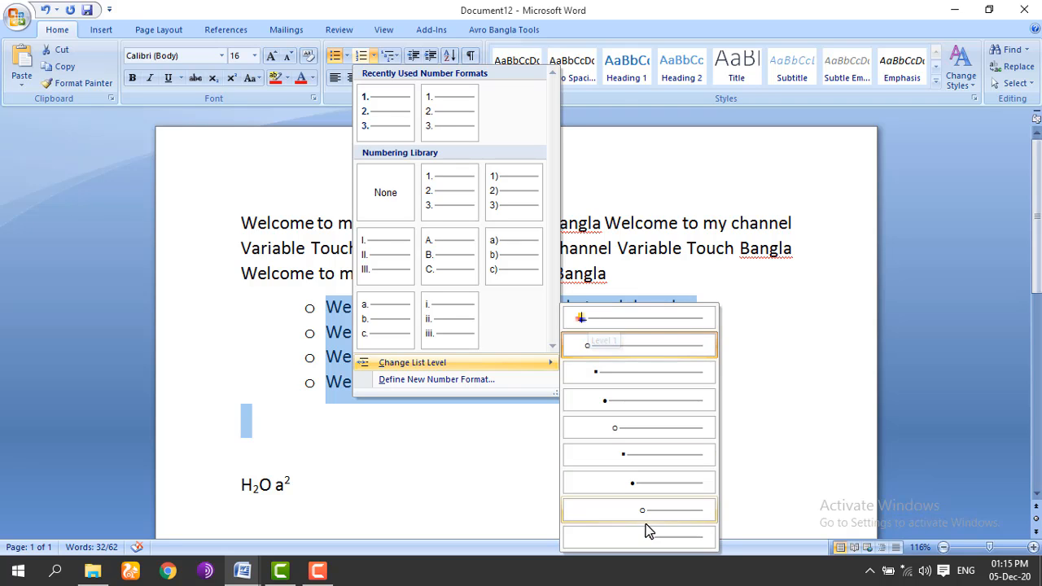
pyautogui.click(640, 483)
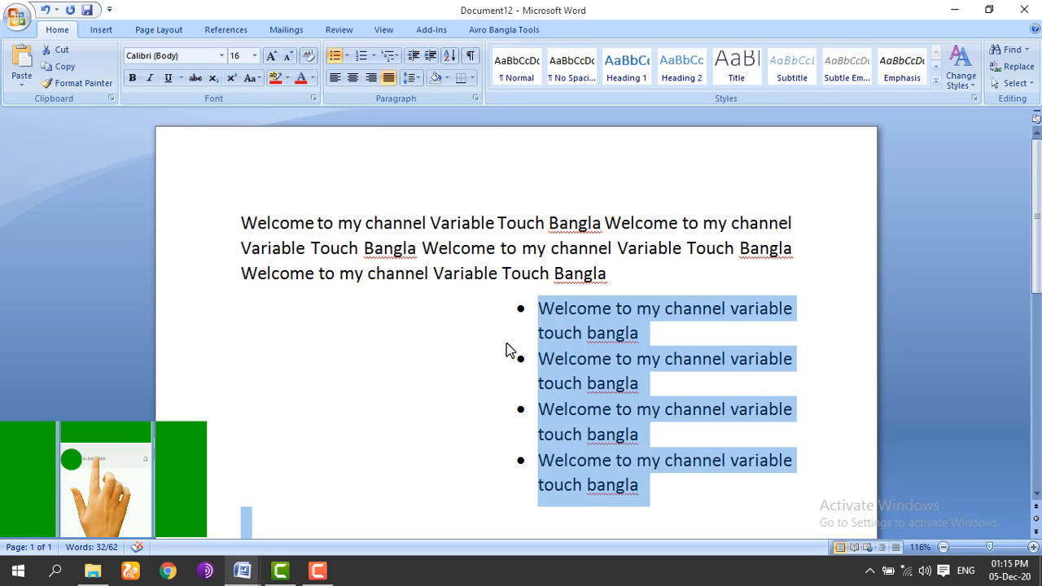
pyautogui.click(373, 55)
pyautogui.moveTo(552, 363)
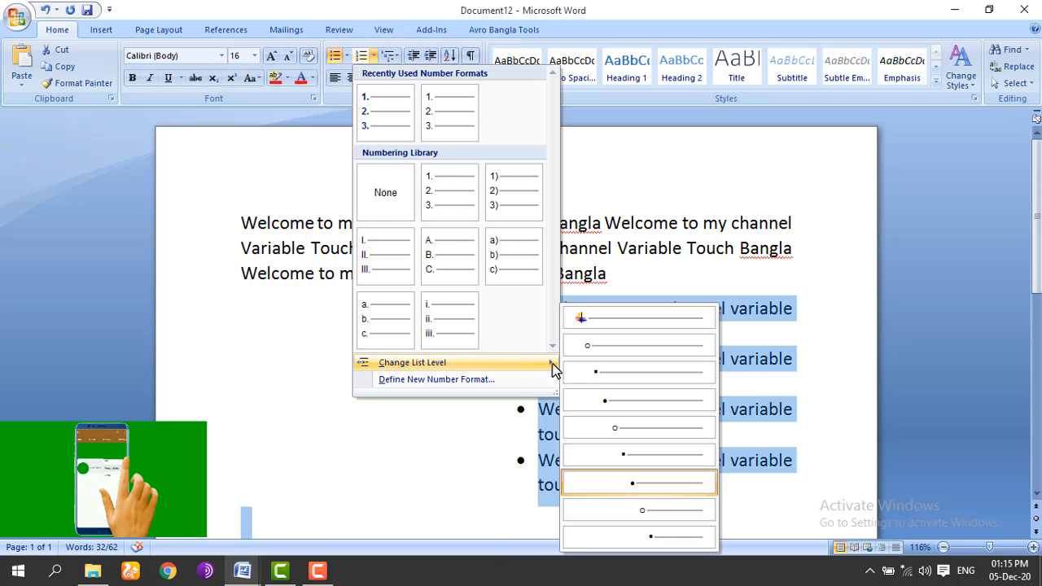
pyautogui.click(582, 321)
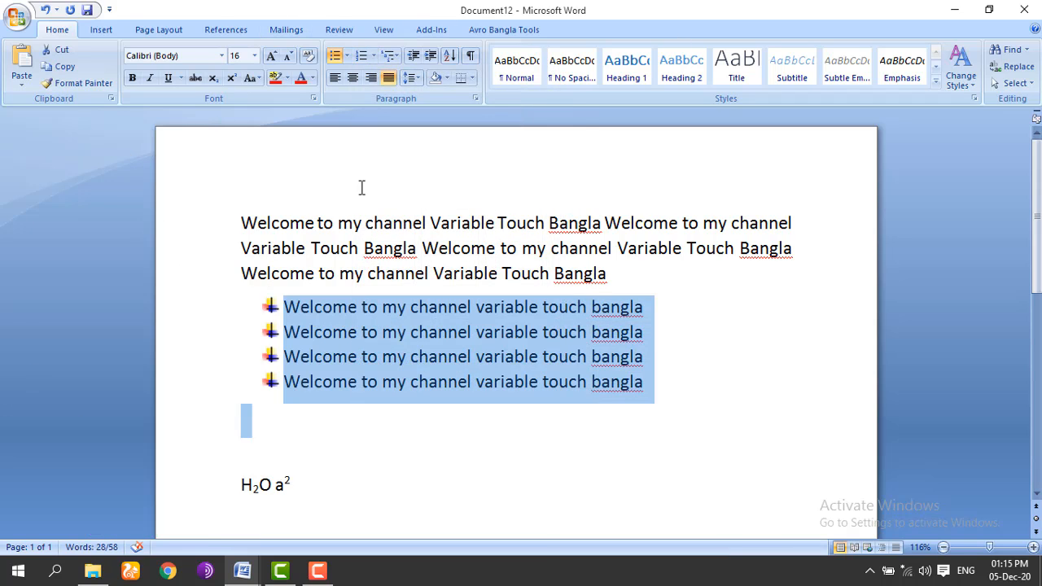
# Step: Number the four lines in the 1) a) i) multilevel style and remove the stray '==-' item
pyautogui.click(390, 56)
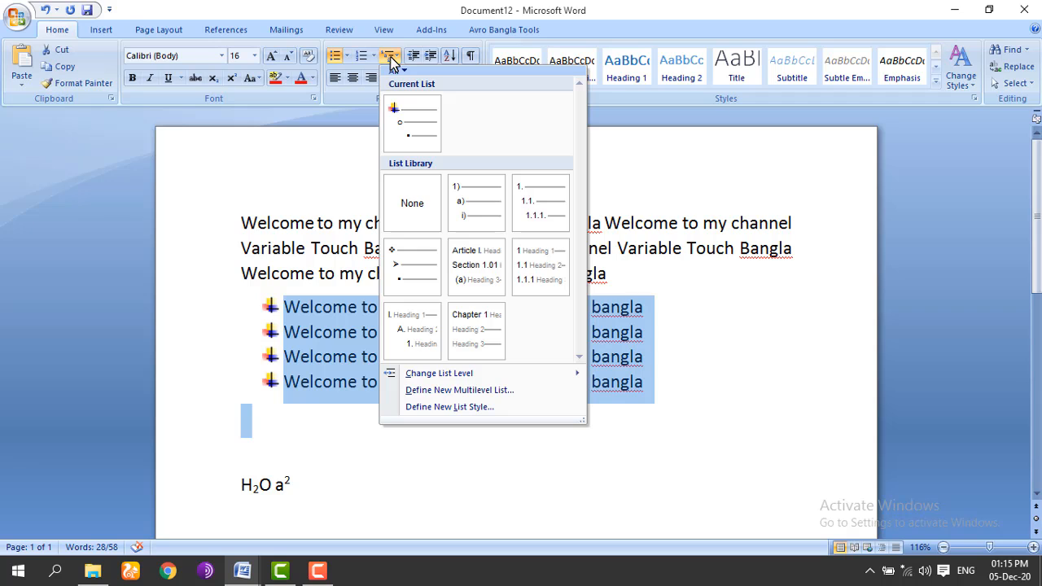
pyautogui.click(478, 210)
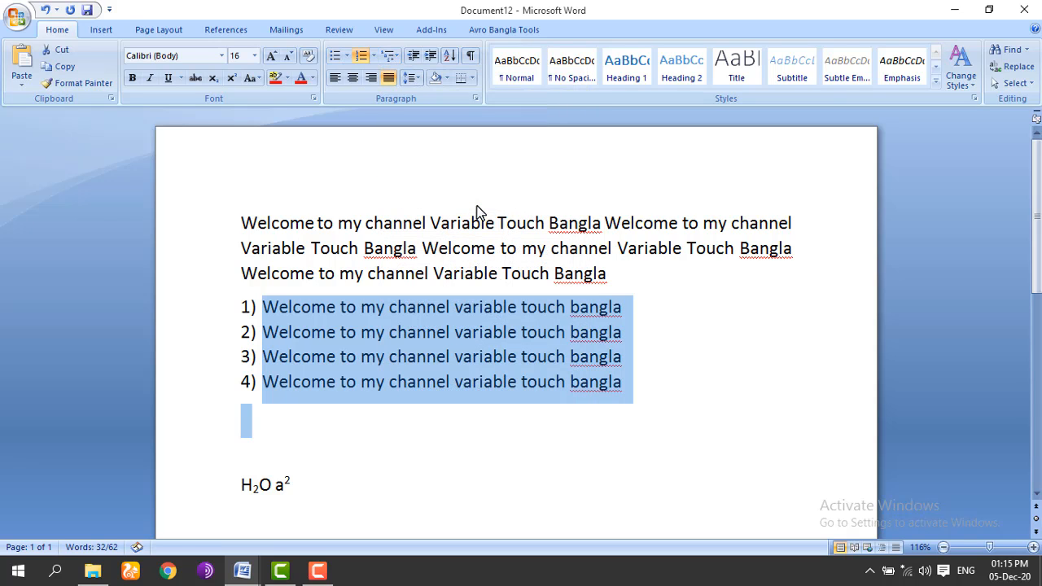
pyautogui.click(624, 307)
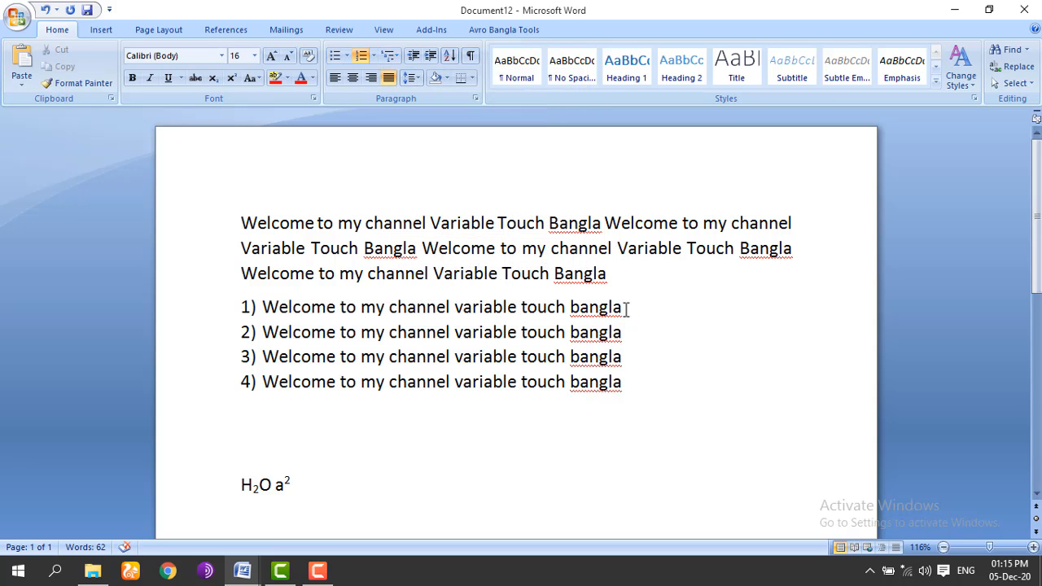
pyautogui.press('Return')
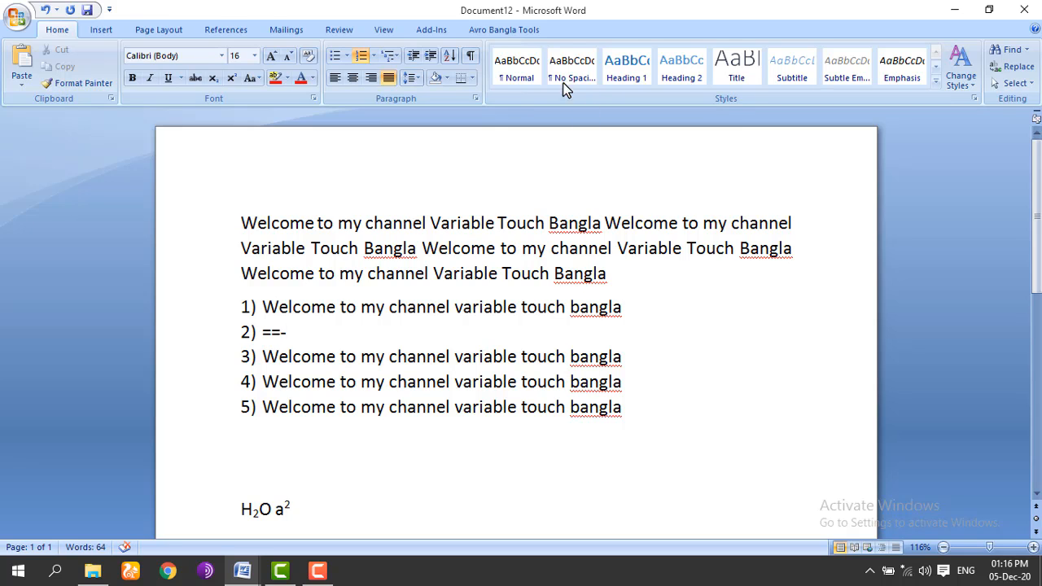
pyautogui.click(393, 56)
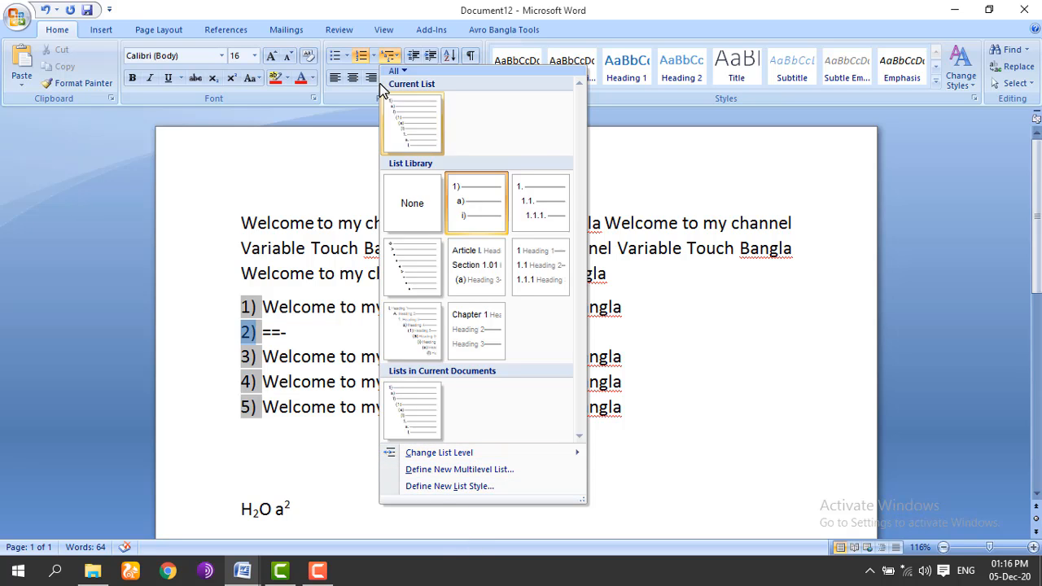
pyautogui.click(391, 58)
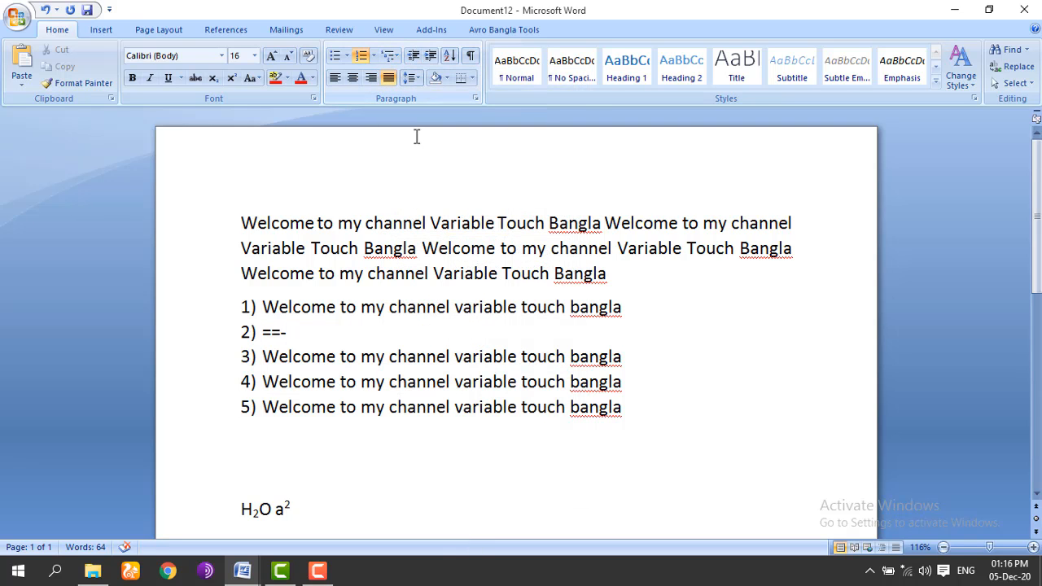
pyautogui.hotkey('ctrl', 'z')
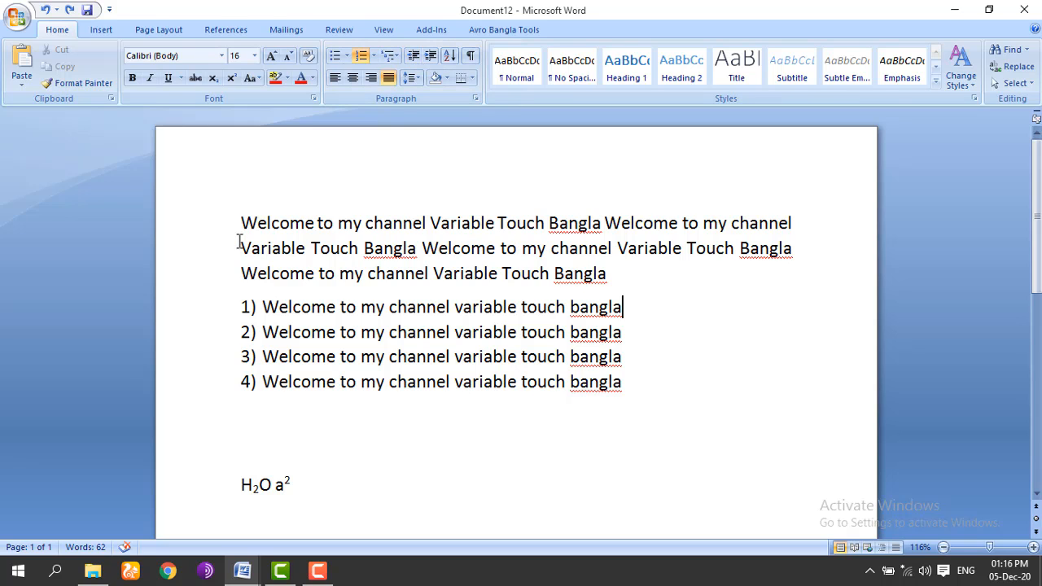
pyautogui.moveTo(242, 249); pyautogui.dragTo(586, 273)
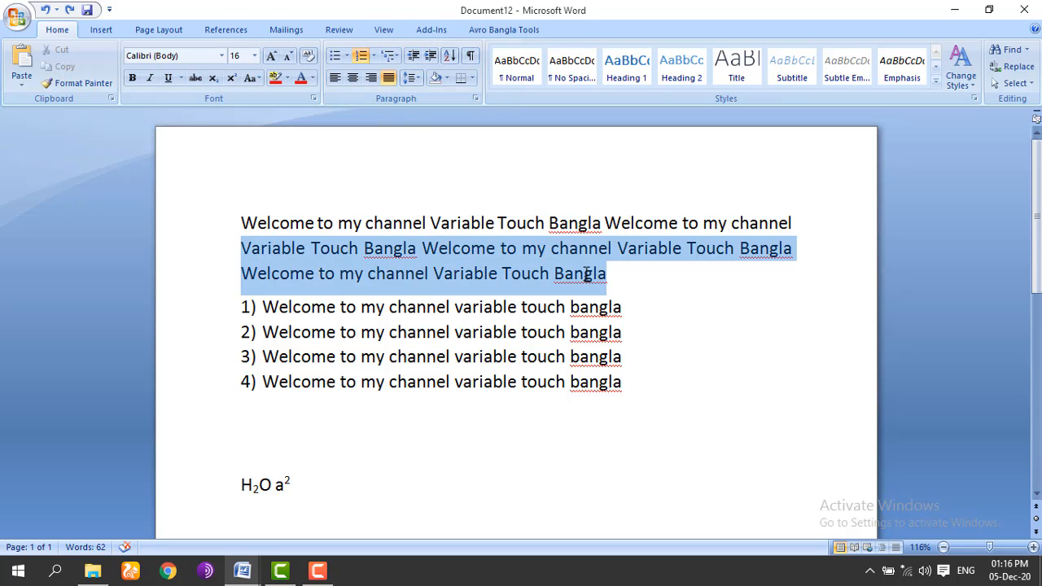
pyautogui.click(414, 62)
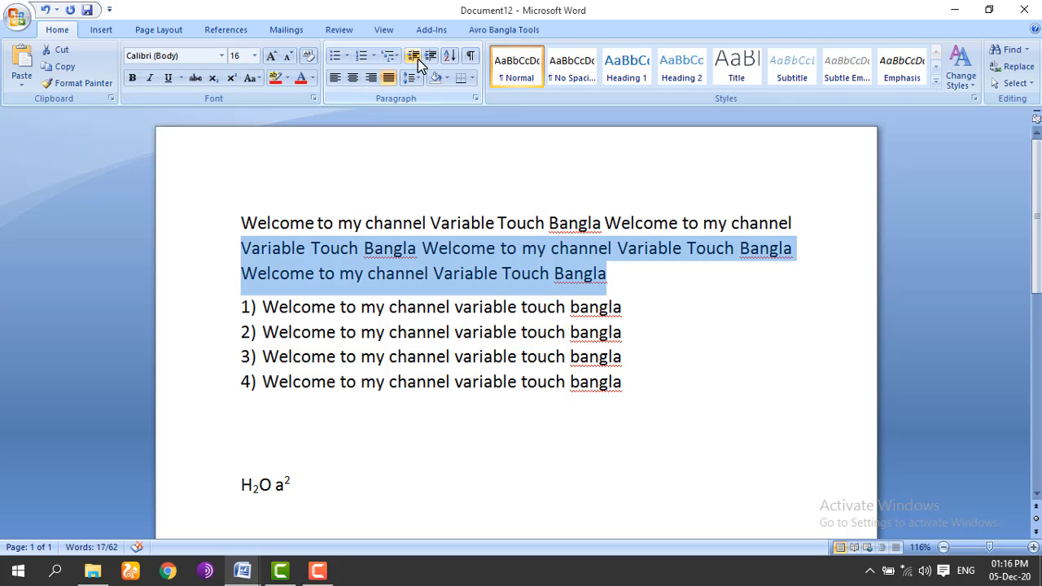
pyautogui.click(430, 56)
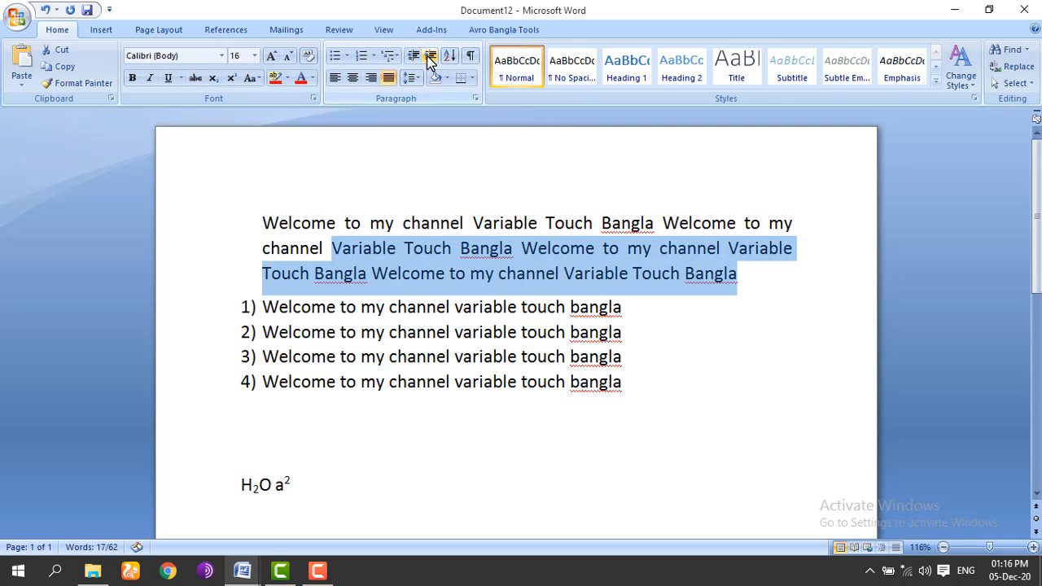
pyautogui.click(430, 55)
pyautogui.click(430, 56)
pyautogui.click(430, 56)
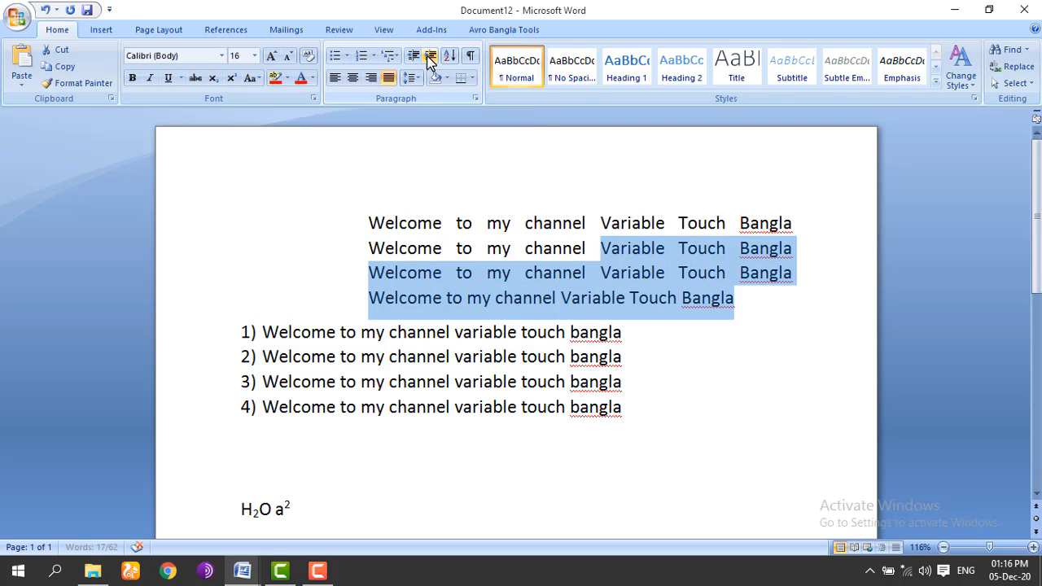
pyautogui.click(430, 56)
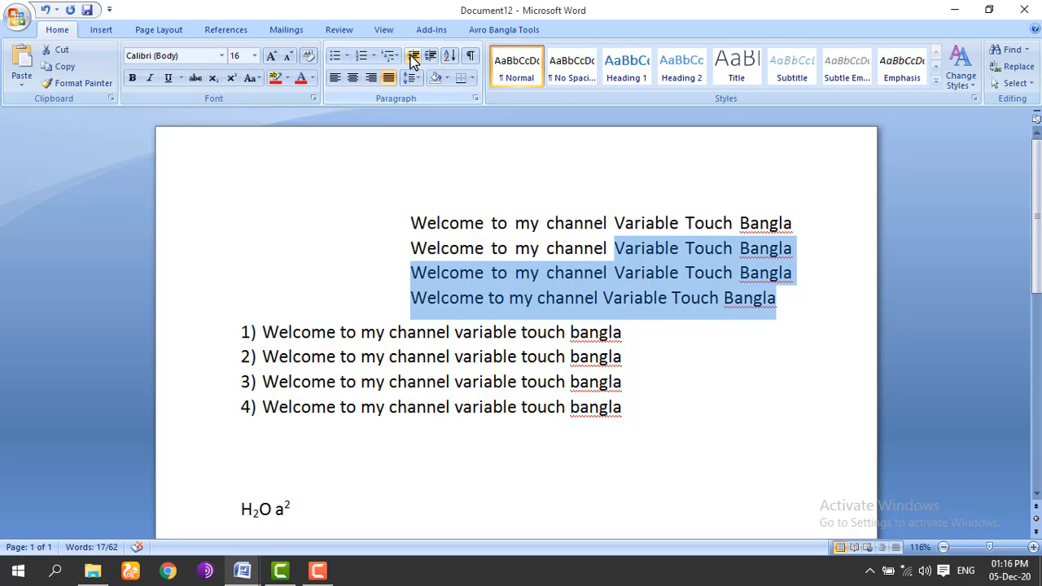
pyautogui.click(413, 55)
pyautogui.click(413, 55)
pyautogui.click(413, 56)
pyautogui.click(412, 56)
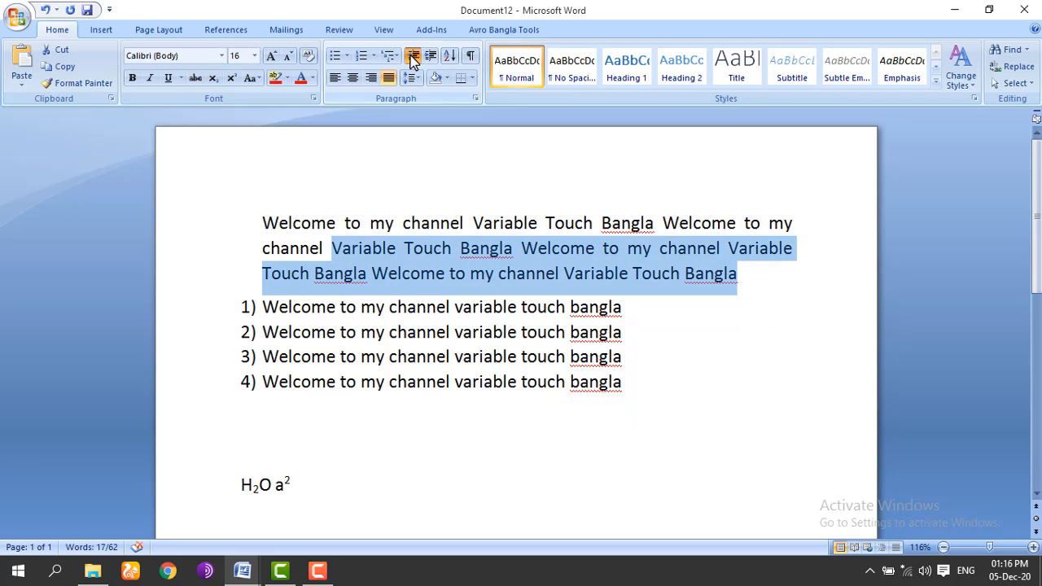
pyautogui.click(413, 55)
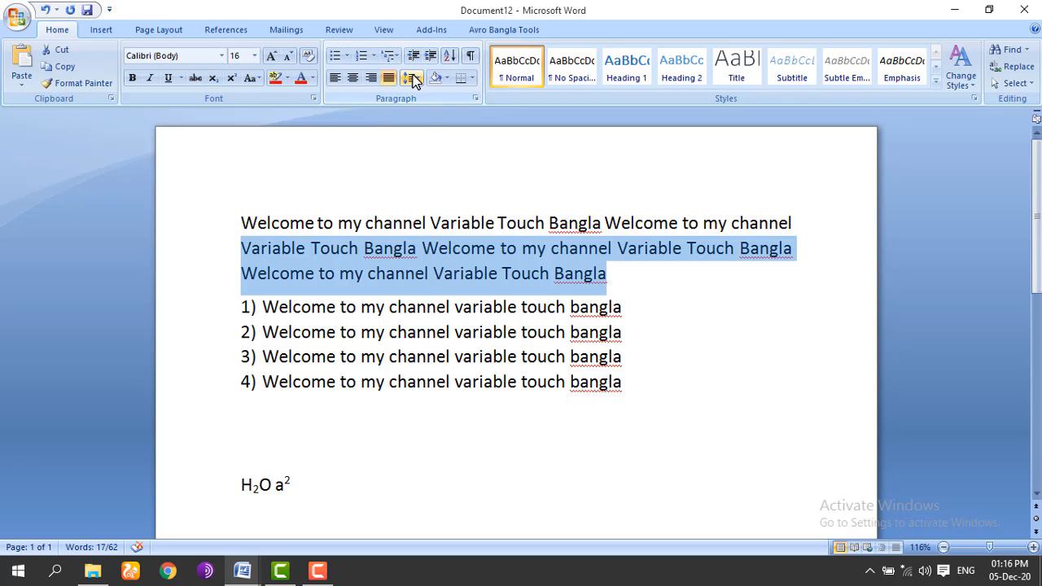
# Step: Try 1.0 and then 3.0 line spacing on the selected welcome lines
pyautogui.click(413, 78)
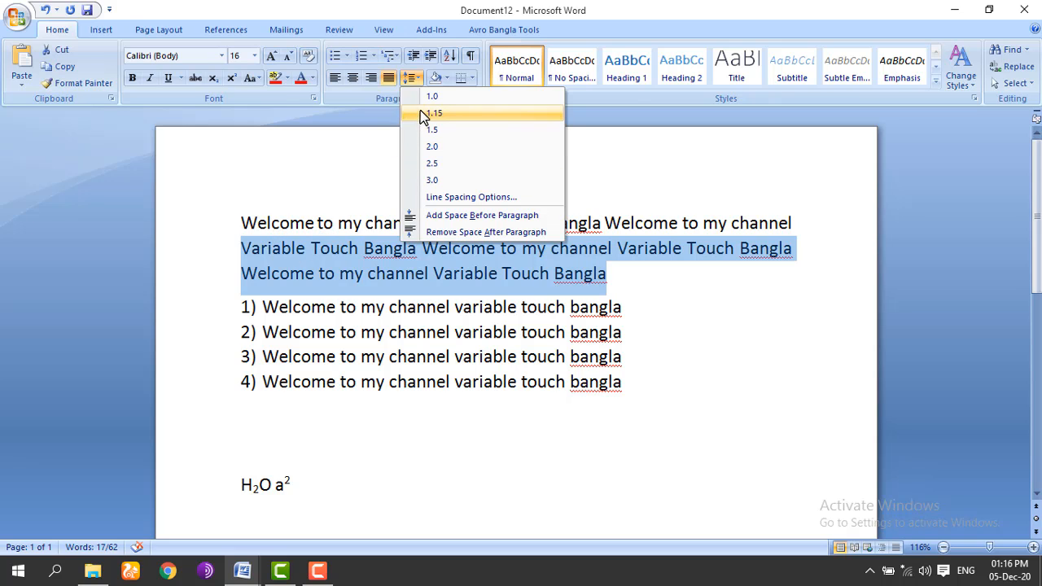
pyautogui.click(424, 96)
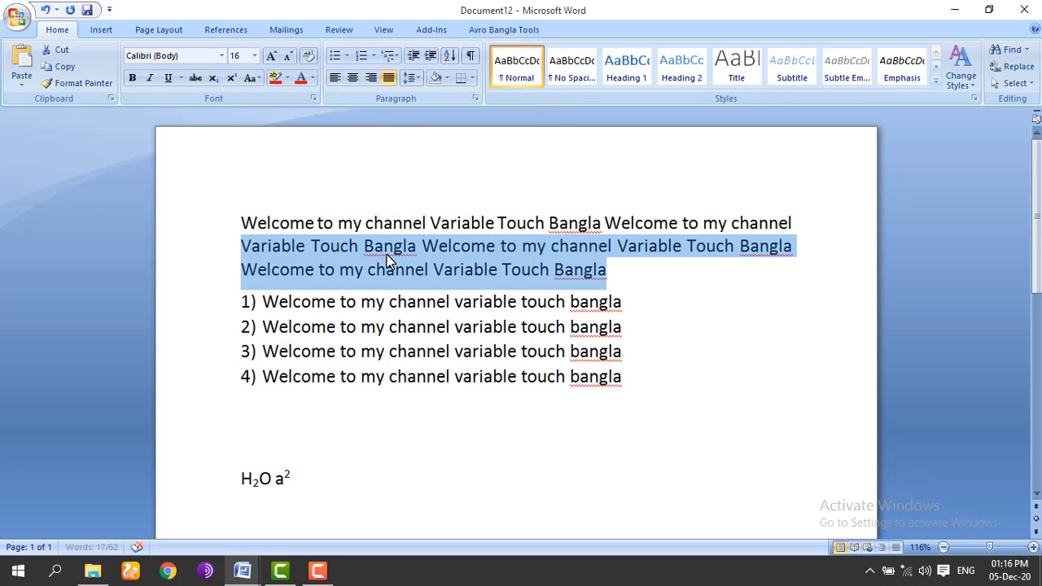
pyautogui.click(413, 78)
pyautogui.click(440, 180)
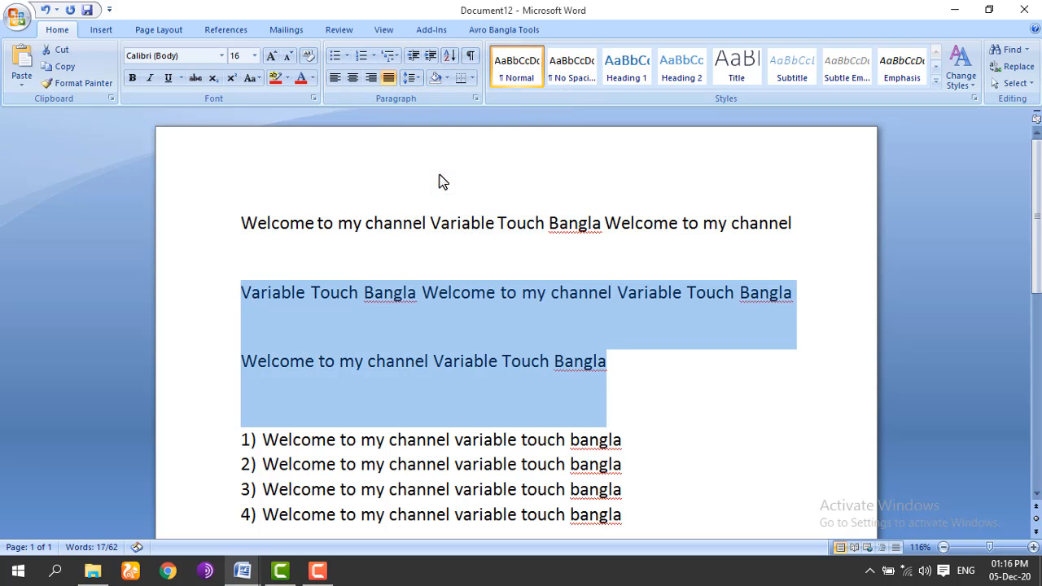
pyautogui.click(356, 252)
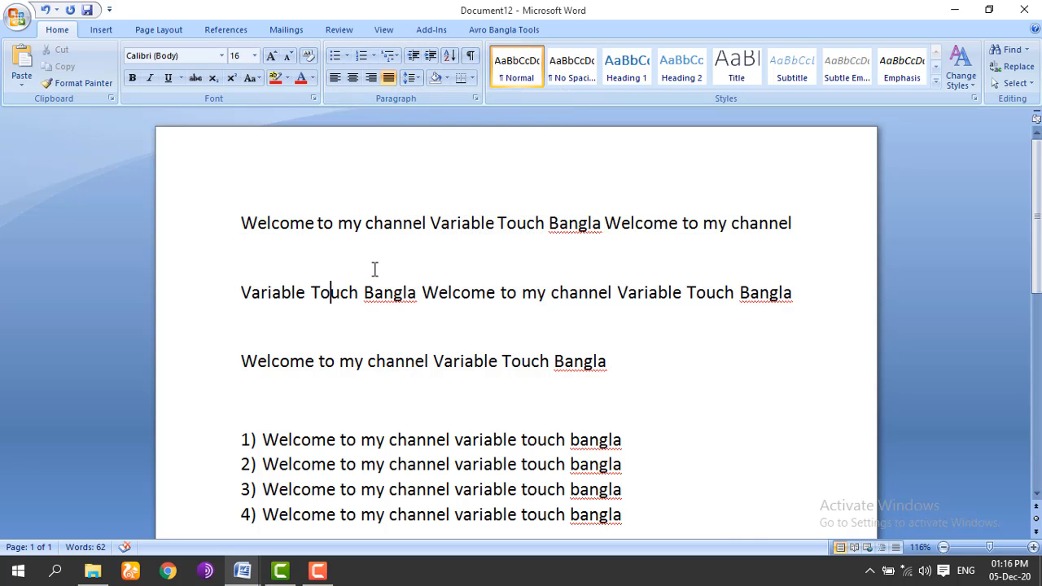
pyautogui.click(375, 269)
# Step: Try 1.15 and 1.5 spacing on the first paragraph, then settle on 1.0
pyautogui.click(419, 78)
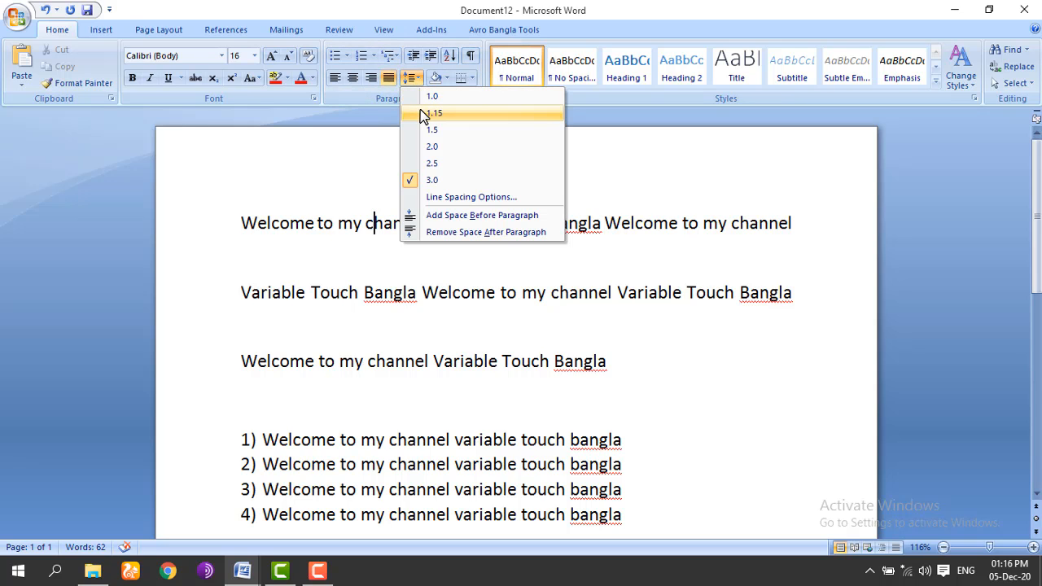
pyautogui.click(420, 111)
pyautogui.click(412, 78)
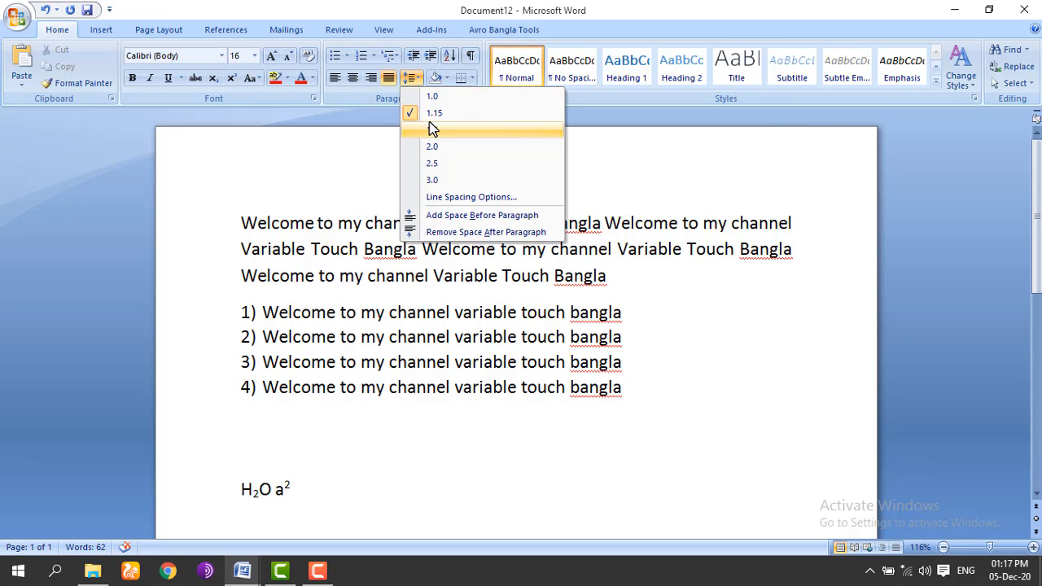
pyautogui.click(431, 130)
pyautogui.click(412, 78)
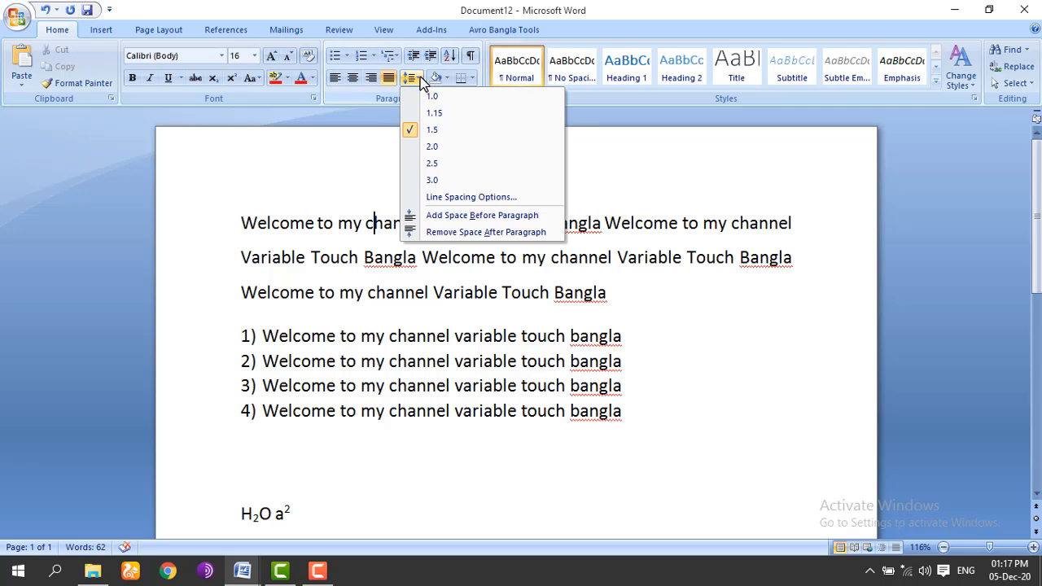
pyautogui.click(422, 100)
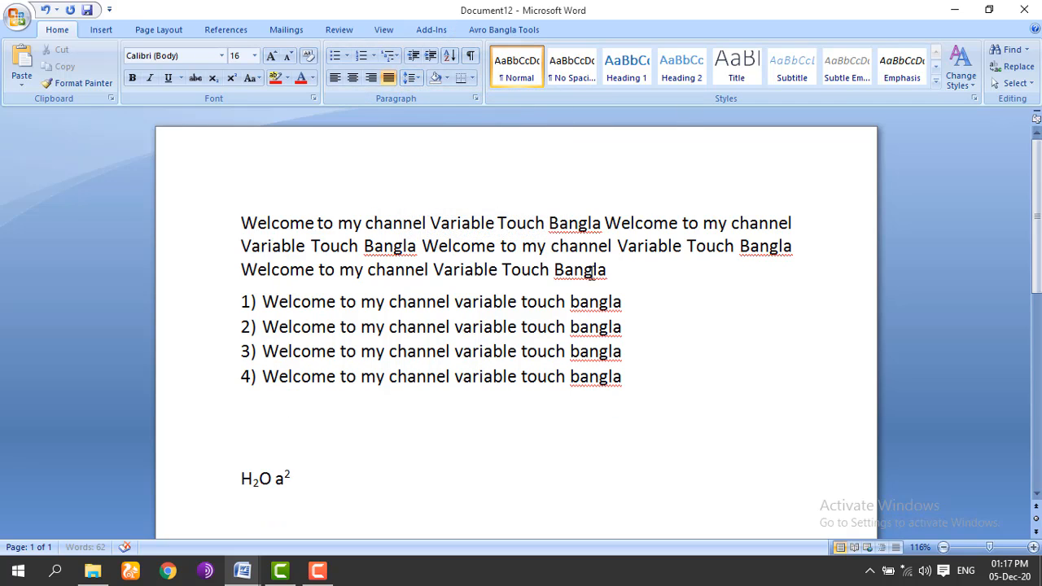
pyautogui.click(447, 78)
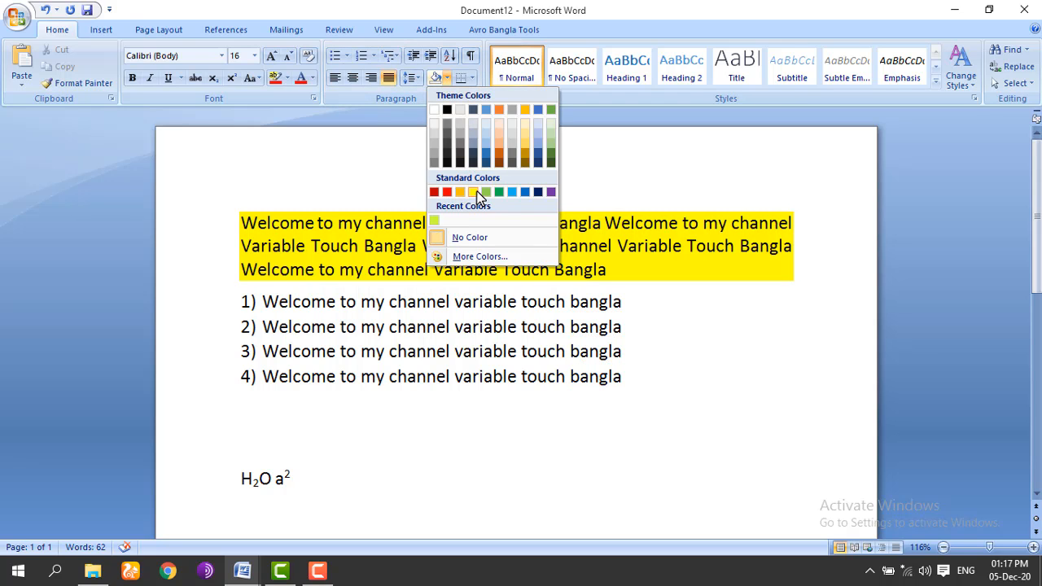
pyautogui.click(633, 274)
pyautogui.moveTo(611, 272)
pyautogui.mouseDown()
pyautogui.moveTo(299, 202)
pyautogui.moveTo(285, 189)
pyautogui.mouseUp()
pyautogui.click(403, 311)
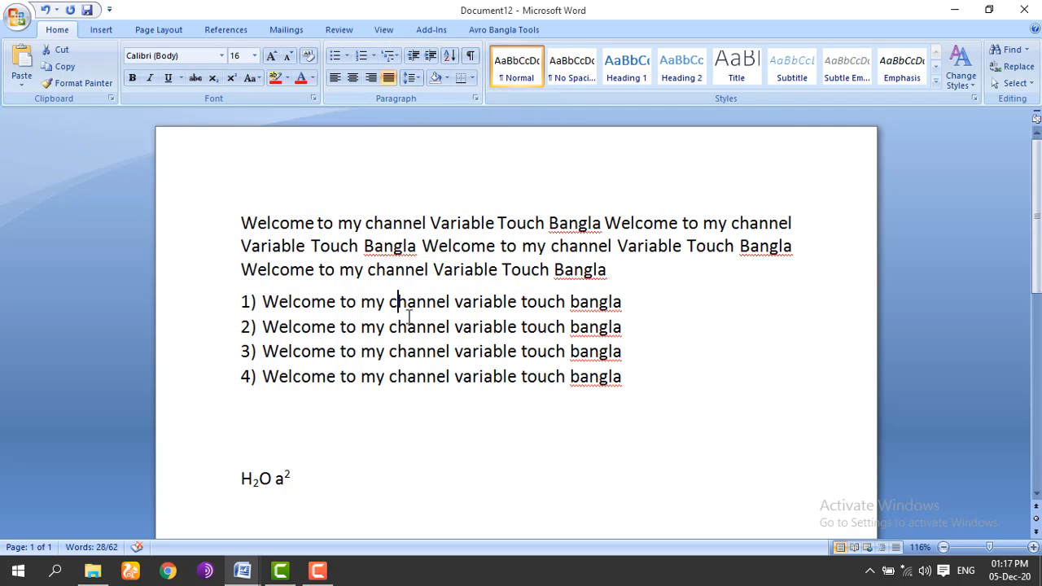
pyautogui.click(406, 232)
pyautogui.click(286, 79)
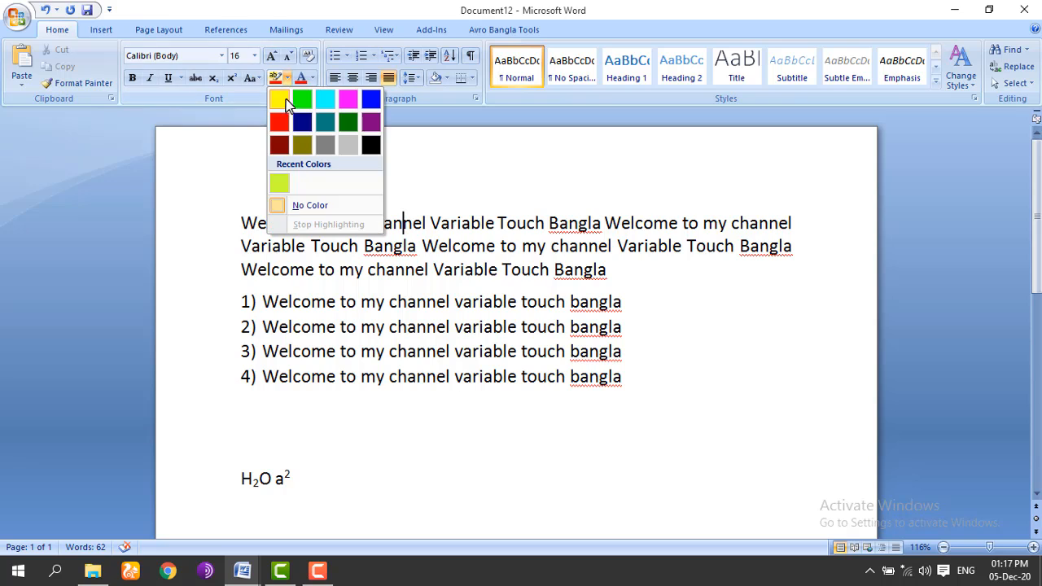
pyautogui.click(418, 225)
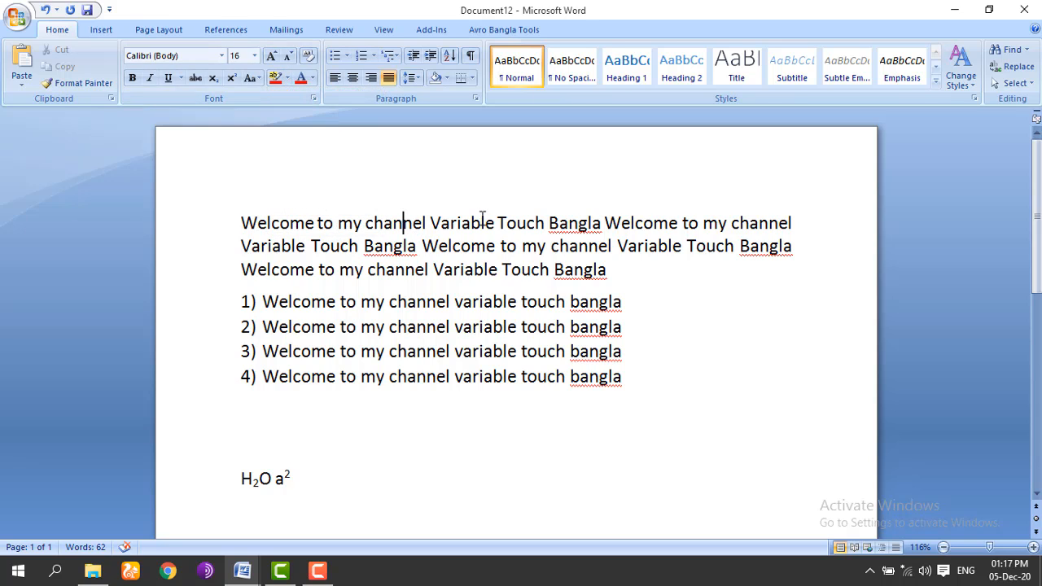
pyautogui.moveTo(497, 225); pyautogui.dragTo(338, 225)
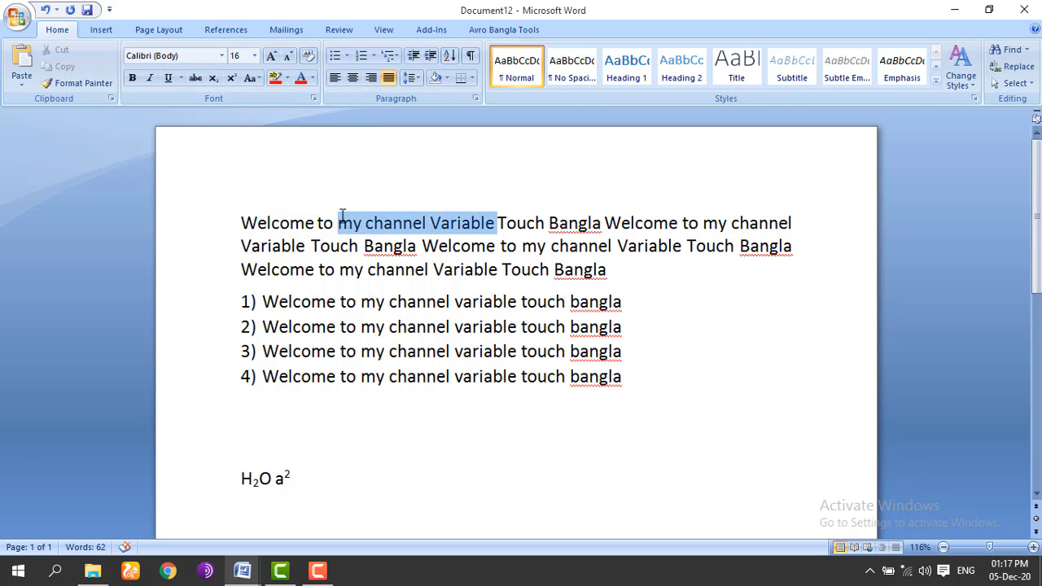
pyautogui.click(286, 78)
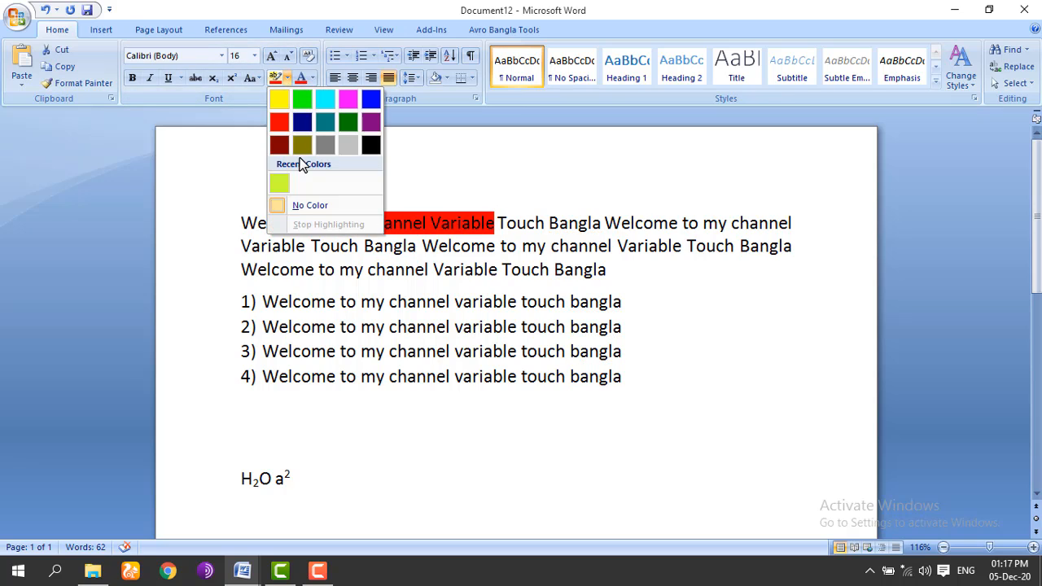
pyautogui.click(627, 270)
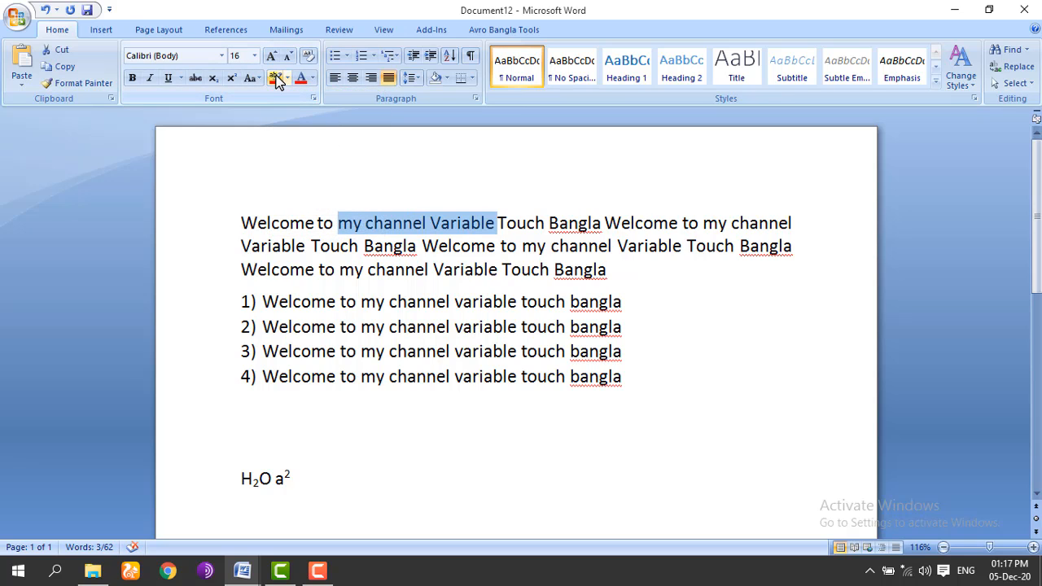
pyautogui.moveTo(311, 246); pyautogui.dragTo(420, 248)
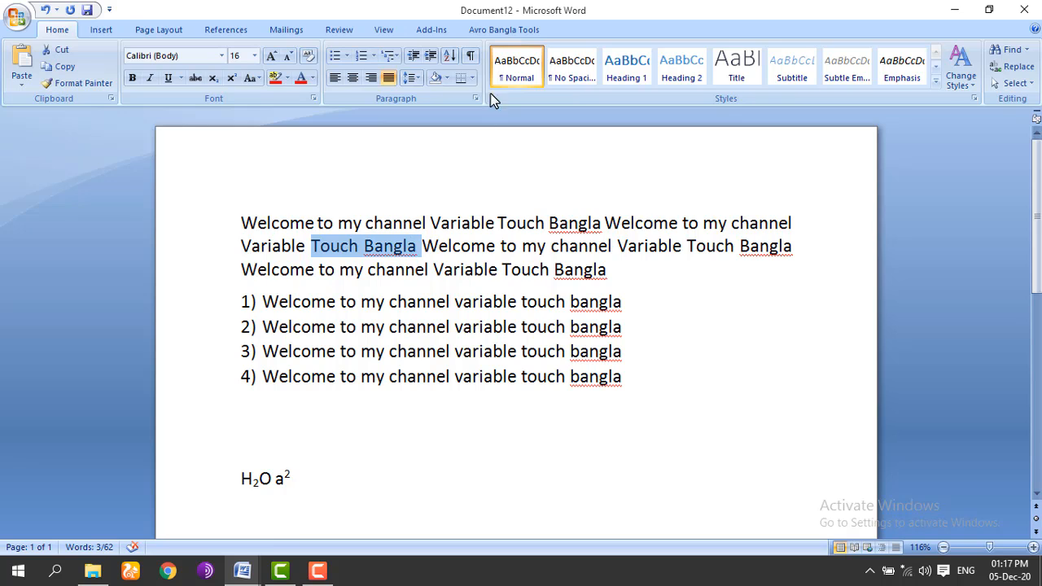
pyautogui.click(445, 78)
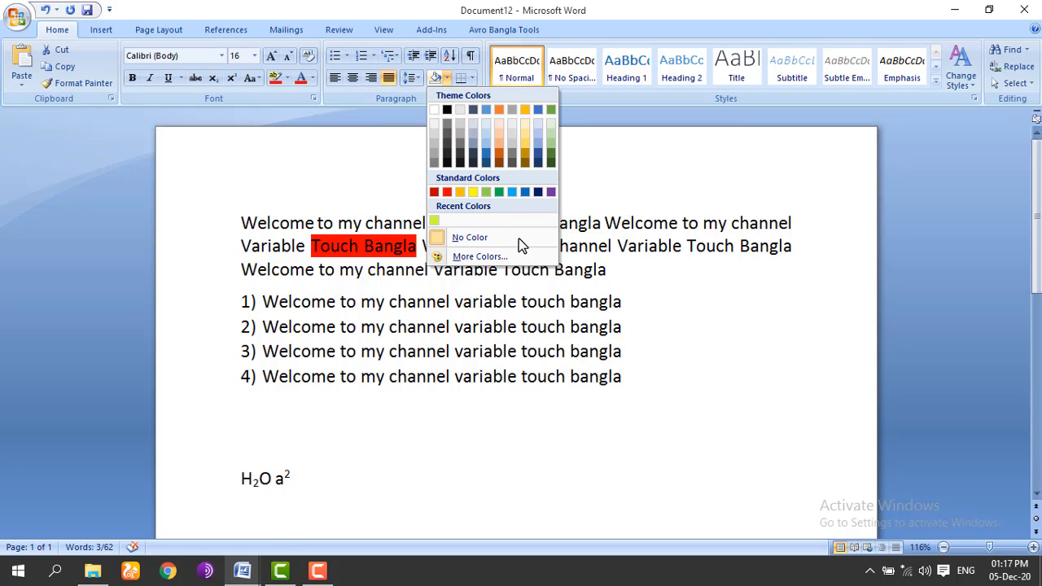
pyautogui.click(406, 239)
pyautogui.click(471, 246)
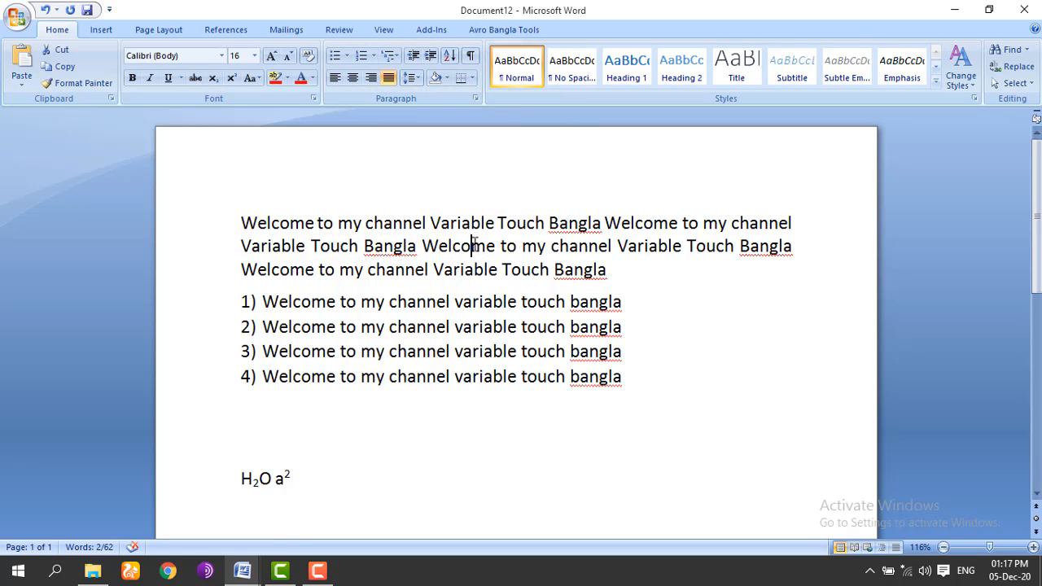
pyautogui.click(446, 79)
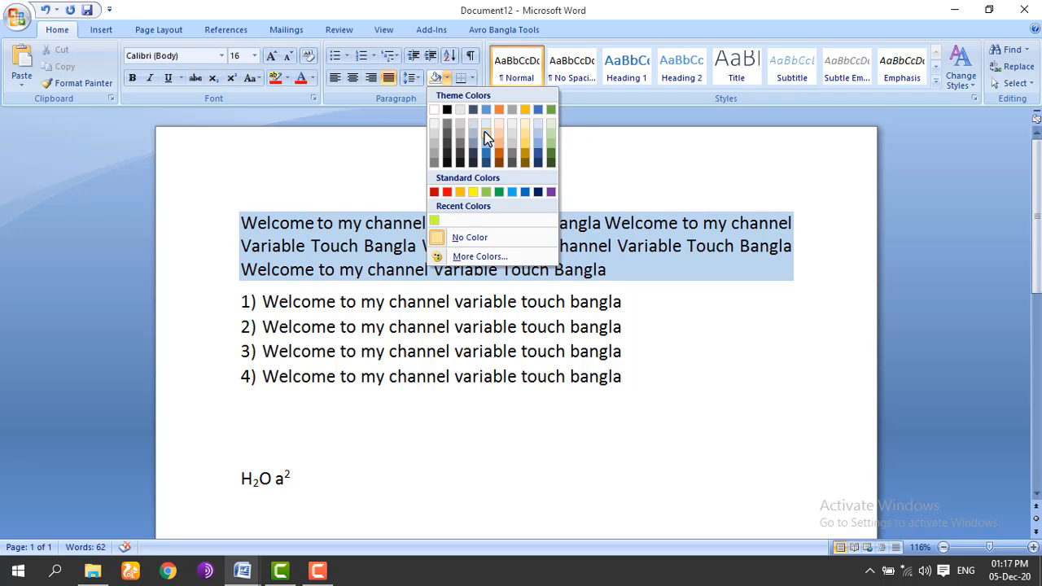
pyautogui.click(485, 82)
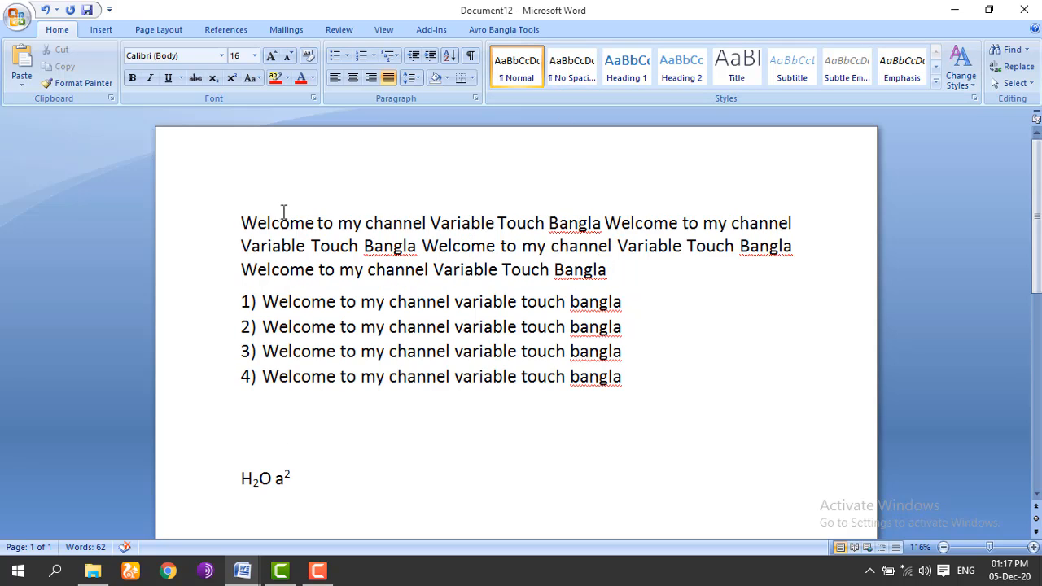
pyautogui.moveTo(241, 220); pyautogui.dragTo(619, 263)
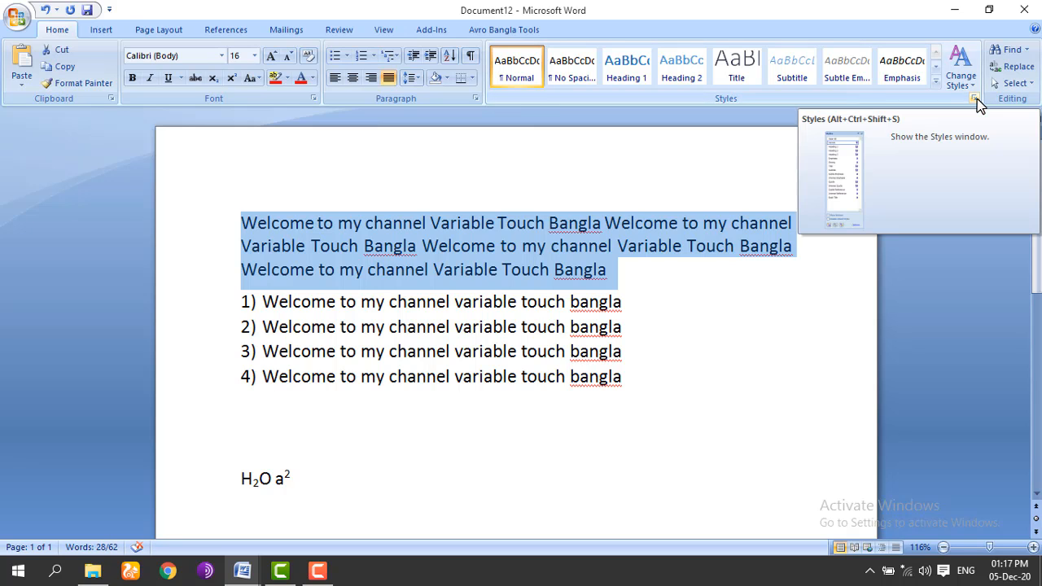
pyautogui.click(961, 77)
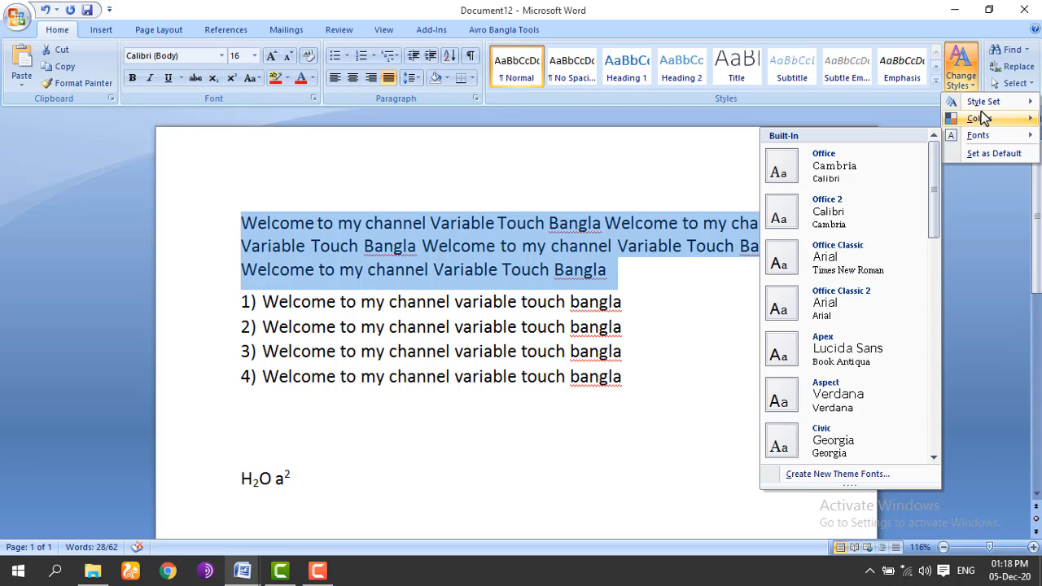
pyautogui.moveTo(981, 119)
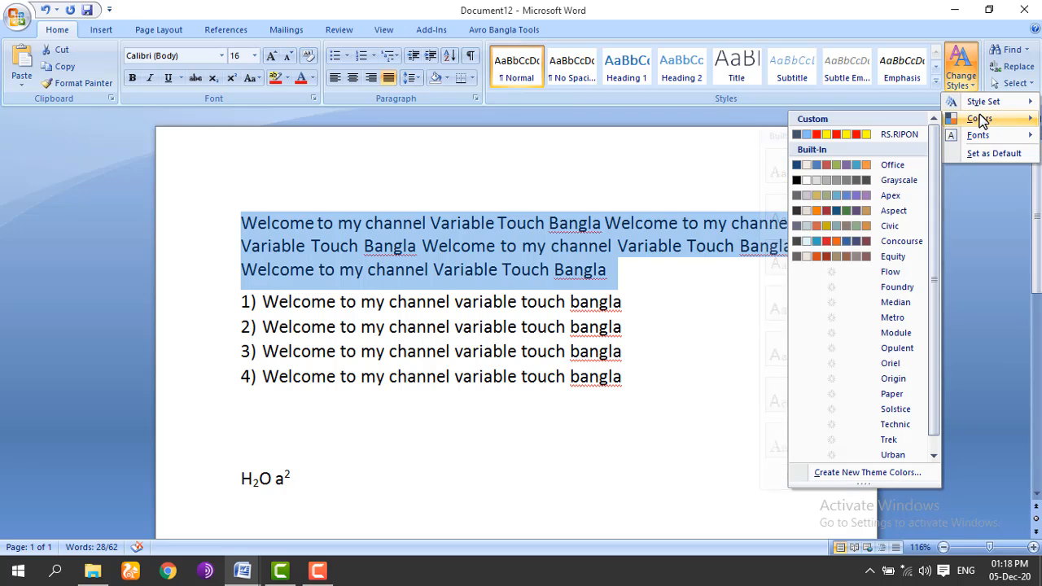
pyautogui.click(840, 241)
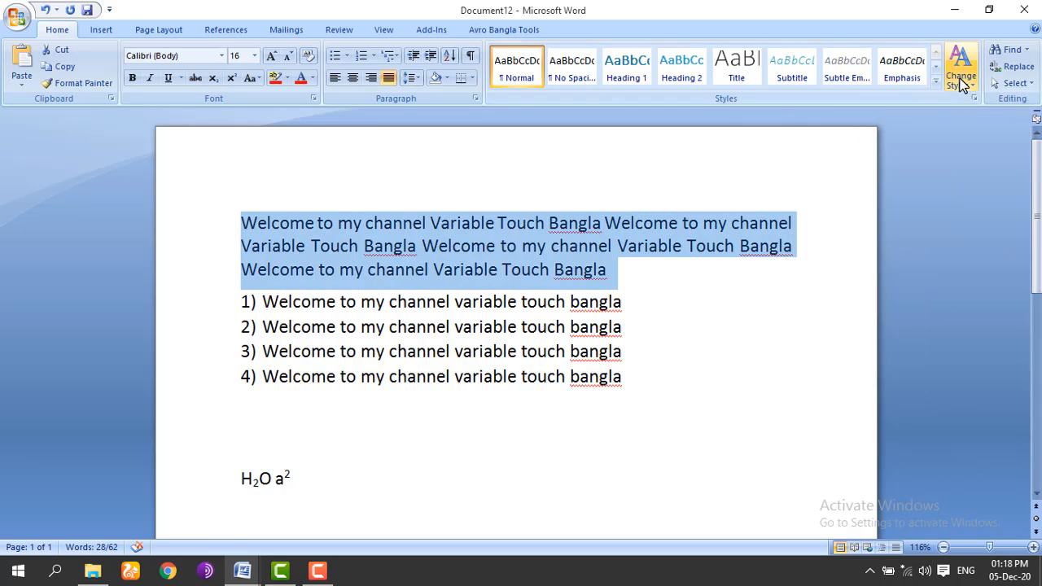
pyautogui.click(961, 73)
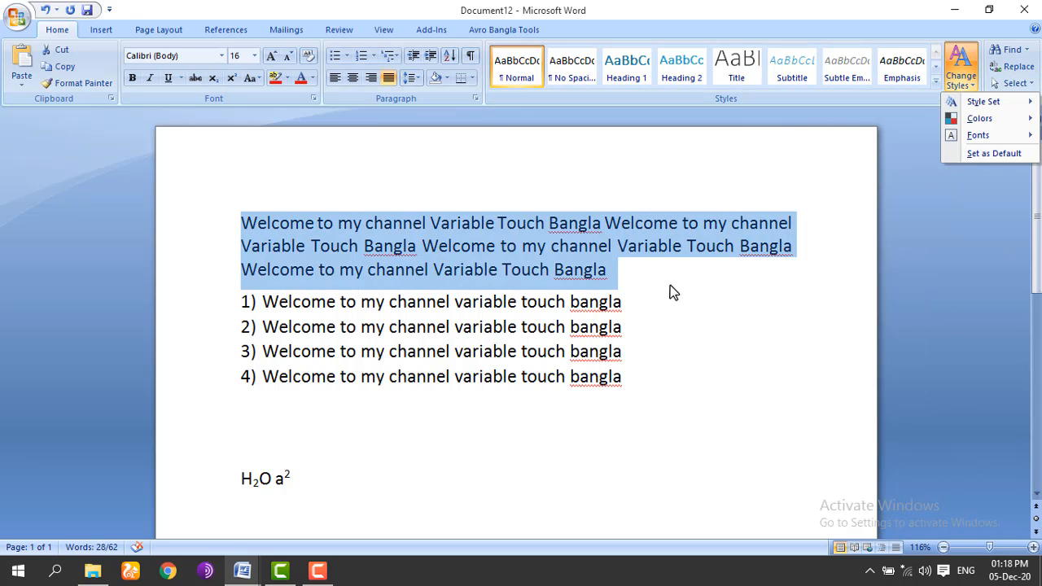
pyautogui.moveTo(977, 119)
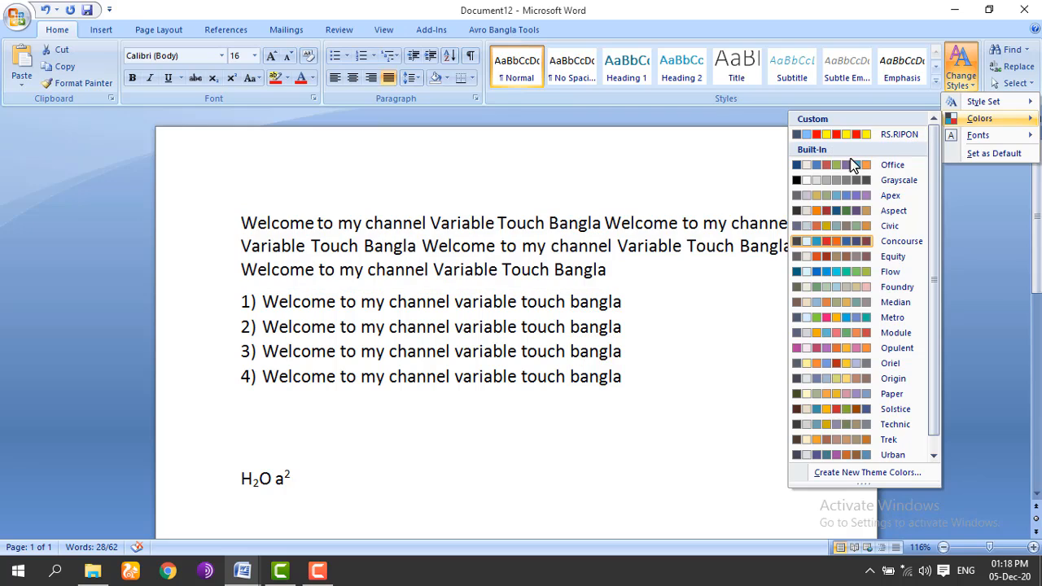
pyautogui.click(609, 242)
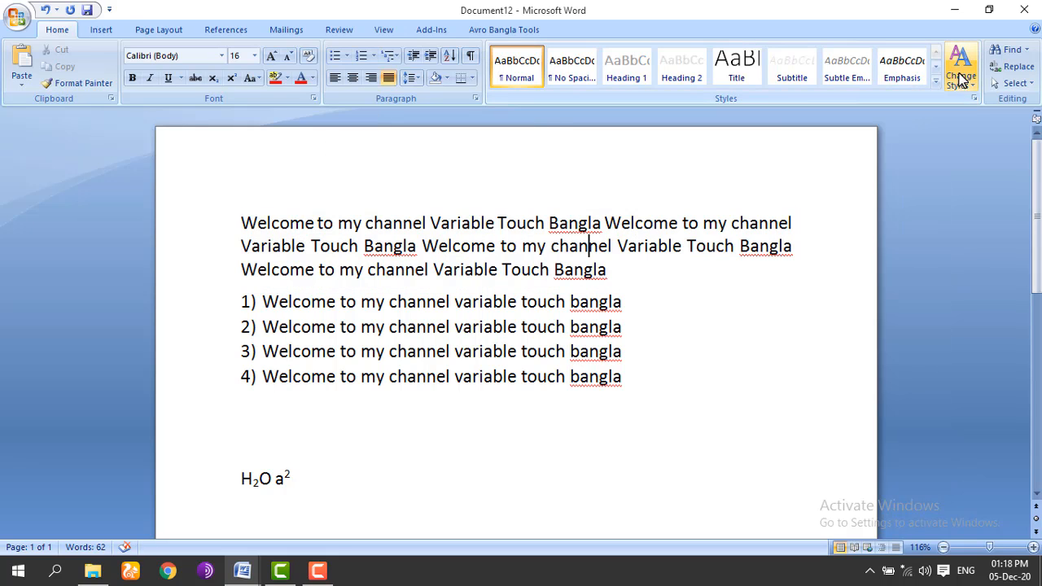
pyautogui.click(974, 98)
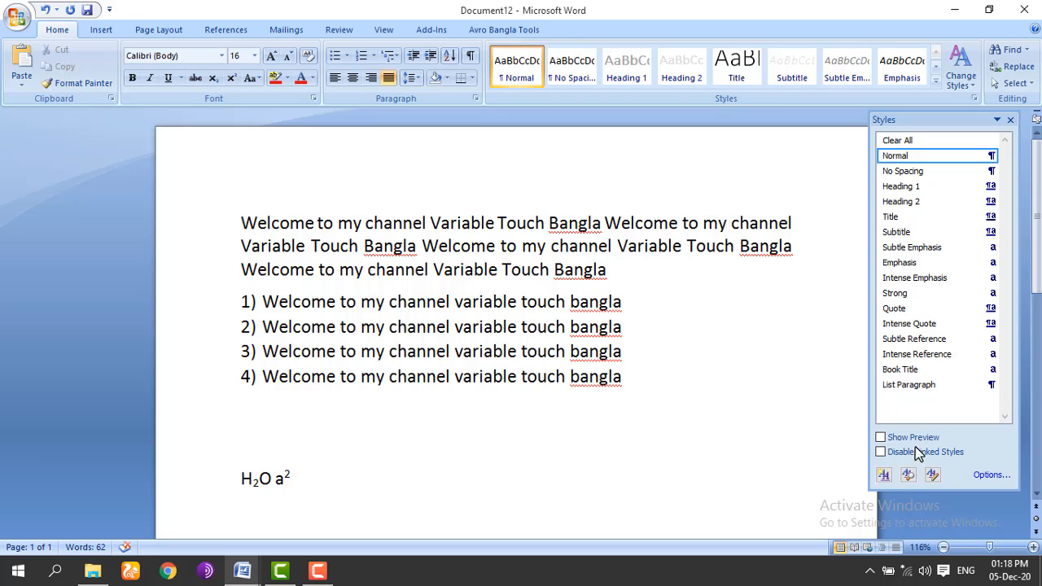
pyautogui.click(1014, 119)
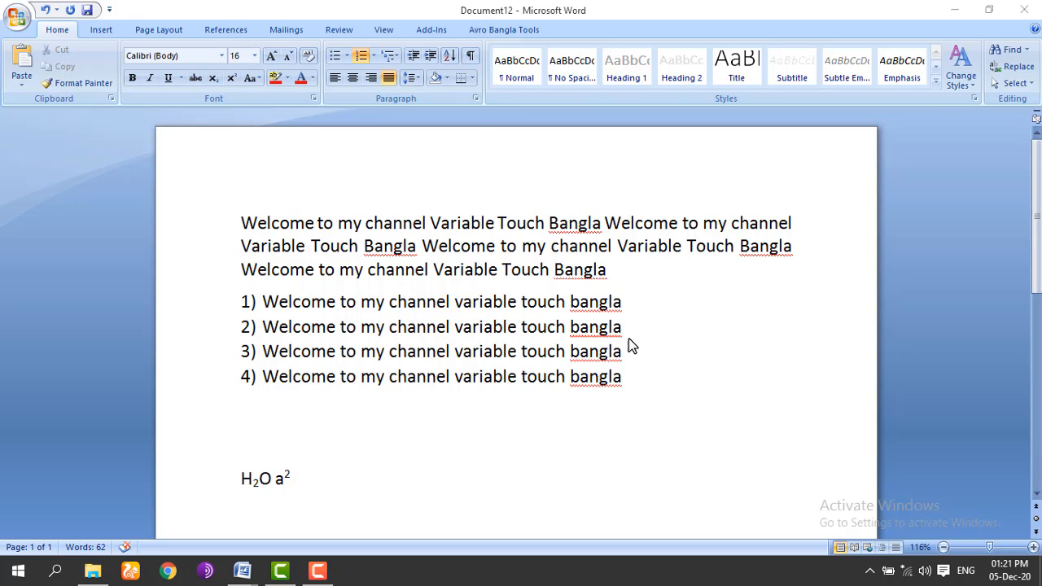
# Step: Paste three more copies of the welcome text so the document spans two pages
pyautogui.click(21, 59)
pyautogui.click(21, 58)
pyautogui.click(21, 61)
pyautogui.click(21, 60)
pyautogui.click(21, 61)
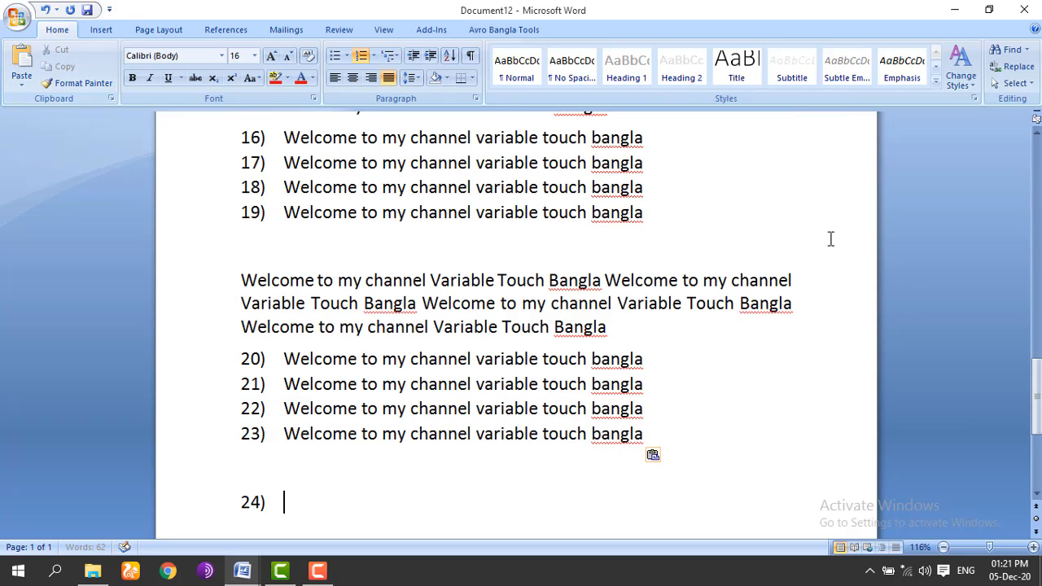
pyautogui.moveTo(1037, 392); pyautogui.dragTo(1036, 164)
# Step: Put the insertion point in list item 2 and bring up Find
pyautogui.click(580, 243)
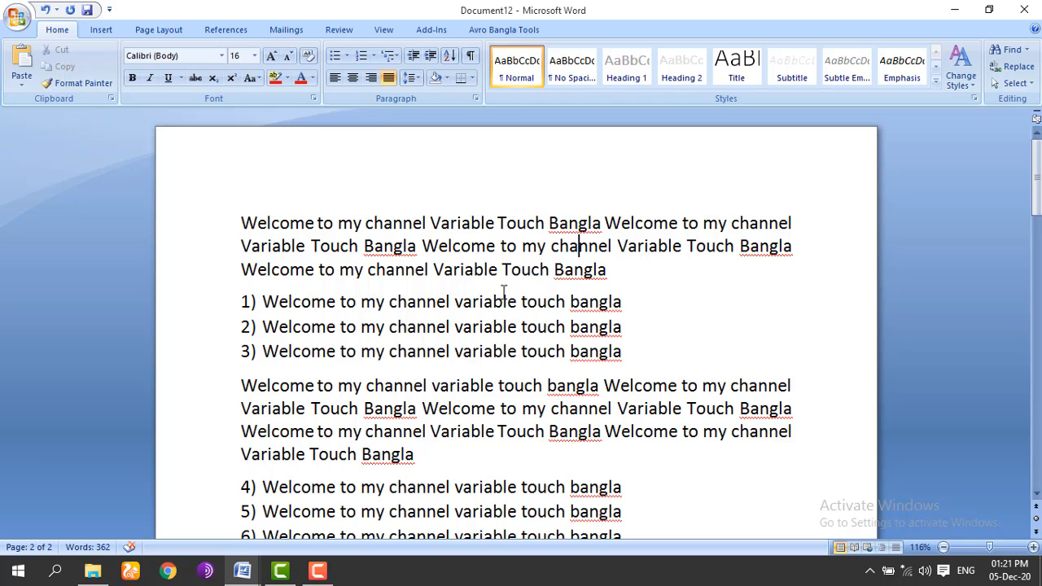
pyautogui.click(486, 334)
pyautogui.click(486, 386)
pyautogui.click(570, 410)
pyautogui.click(581, 327)
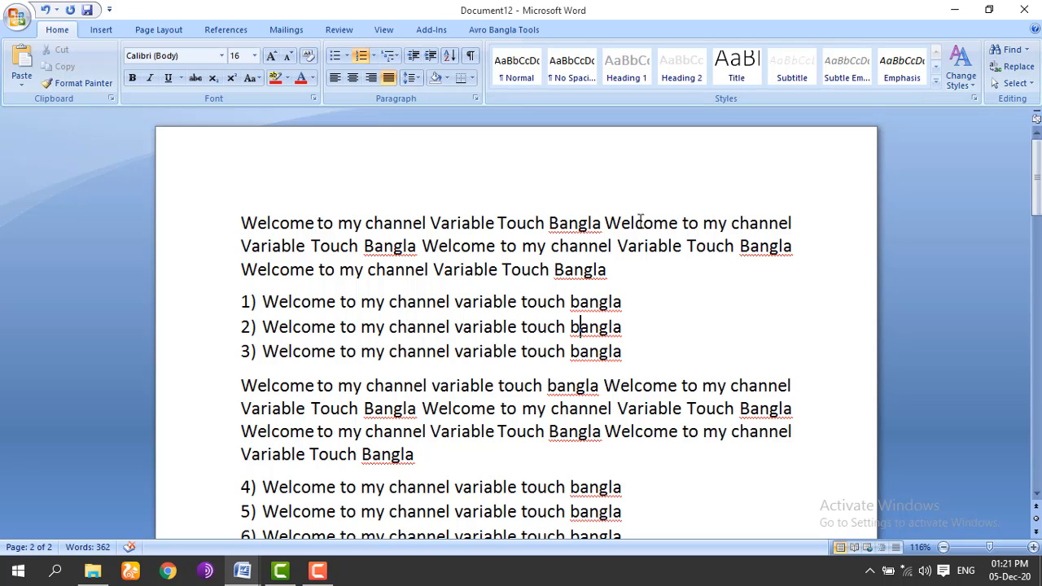
pyautogui.click(1000, 49)
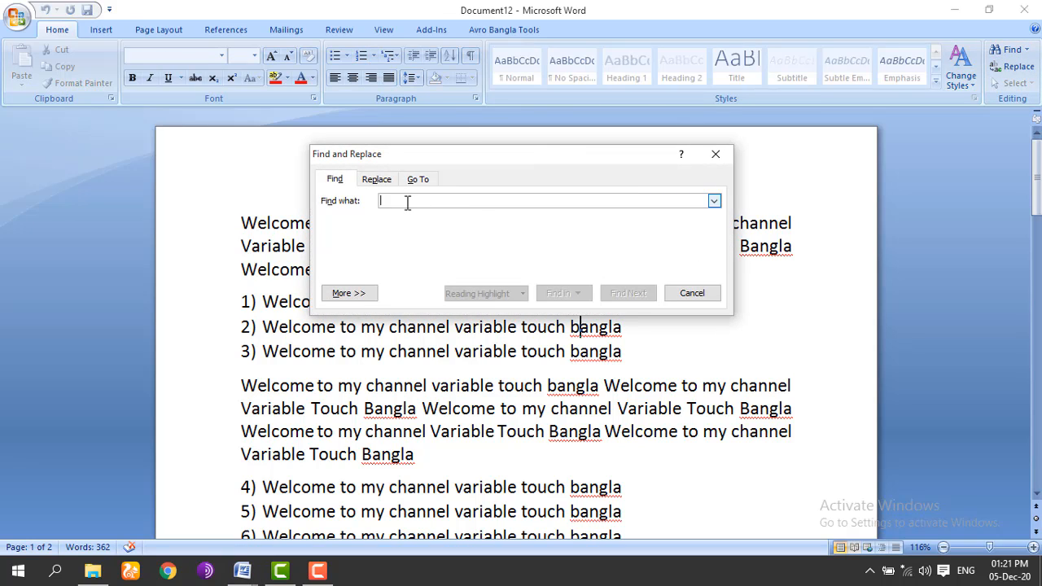
# Step: Find the next 'bangla' in the list, then close the search and deselect it
pyautogui.write('bw')
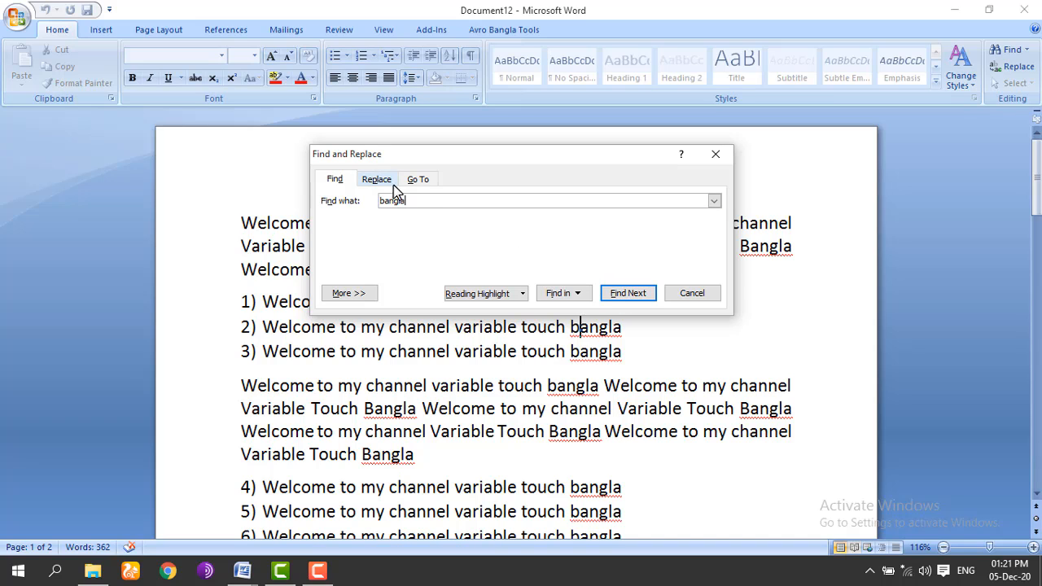
pyautogui.click(636, 296)
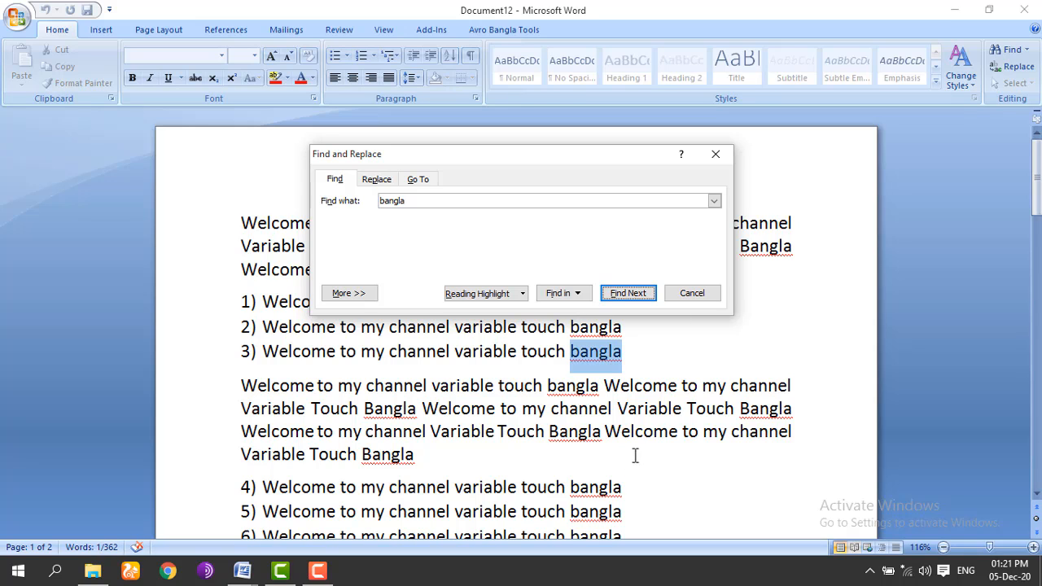
pyautogui.click(692, 295)
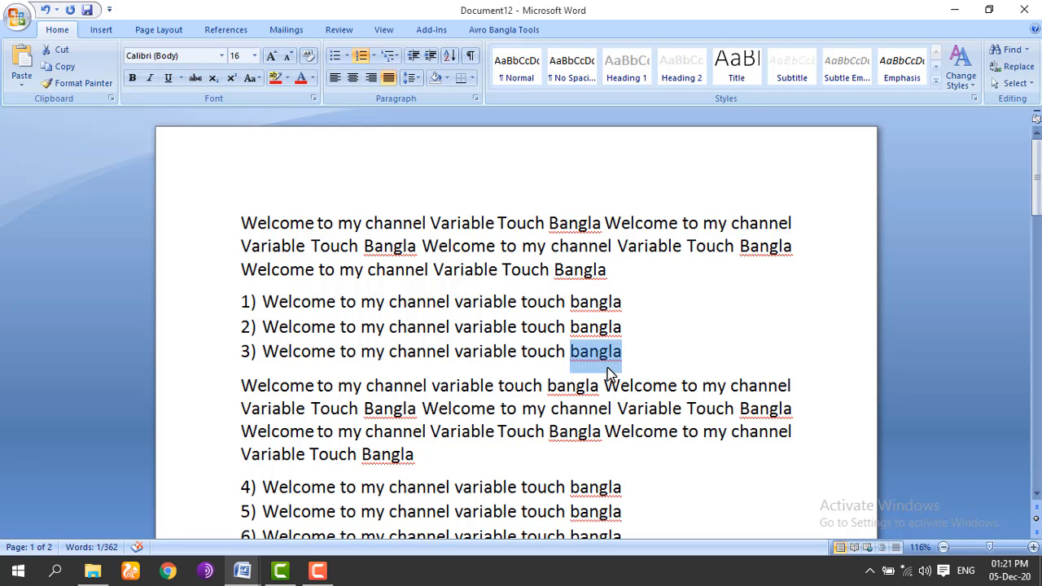
pyautogui.click(524, 327)
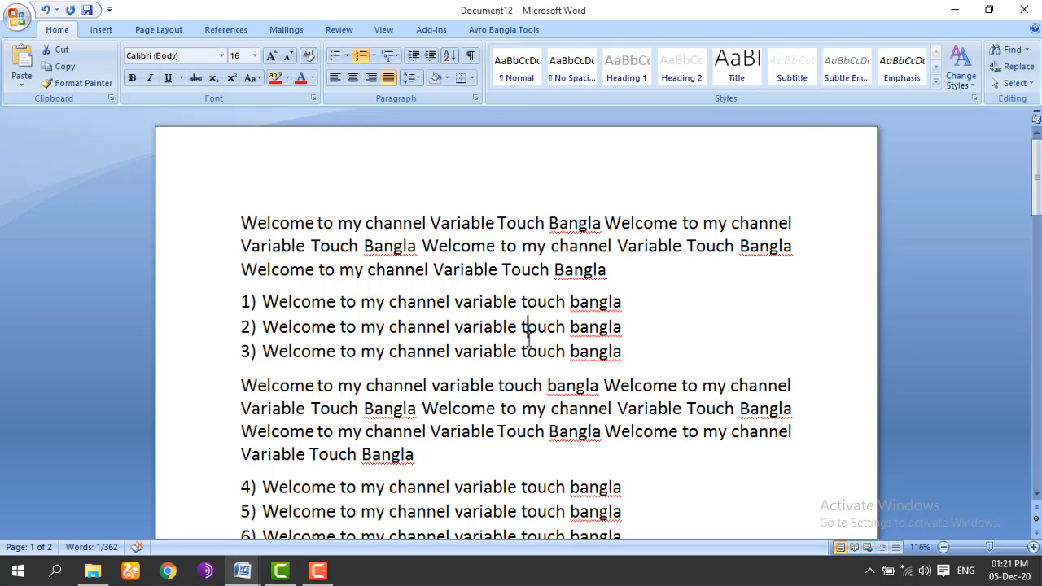
# Step: Replace all 48 occurrences of 'bangla' with 'bbbbbbb' and close the dialog
pyautogui.click(1010, 49)
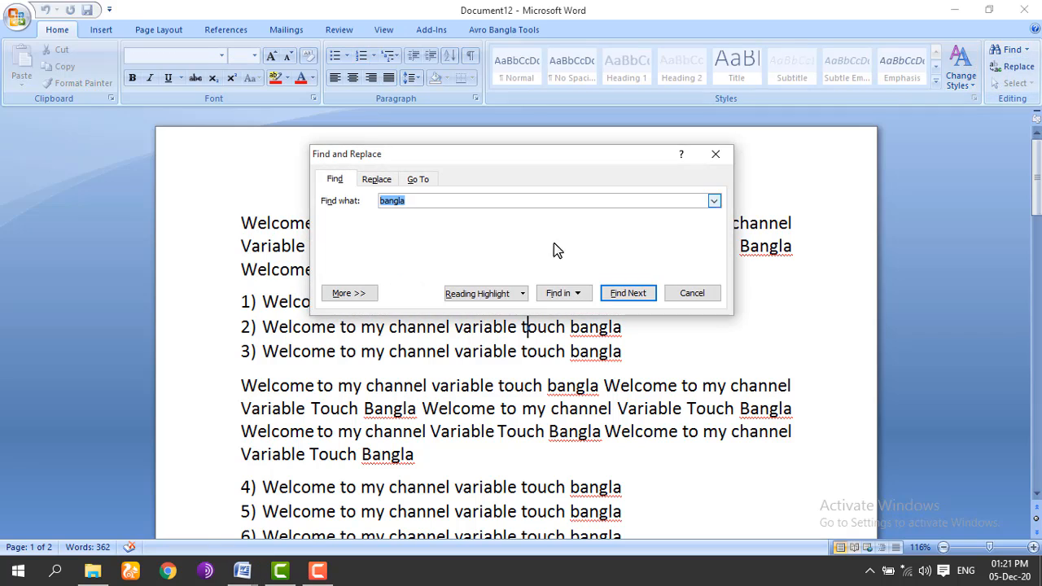
pyautogui.click(376, 181)
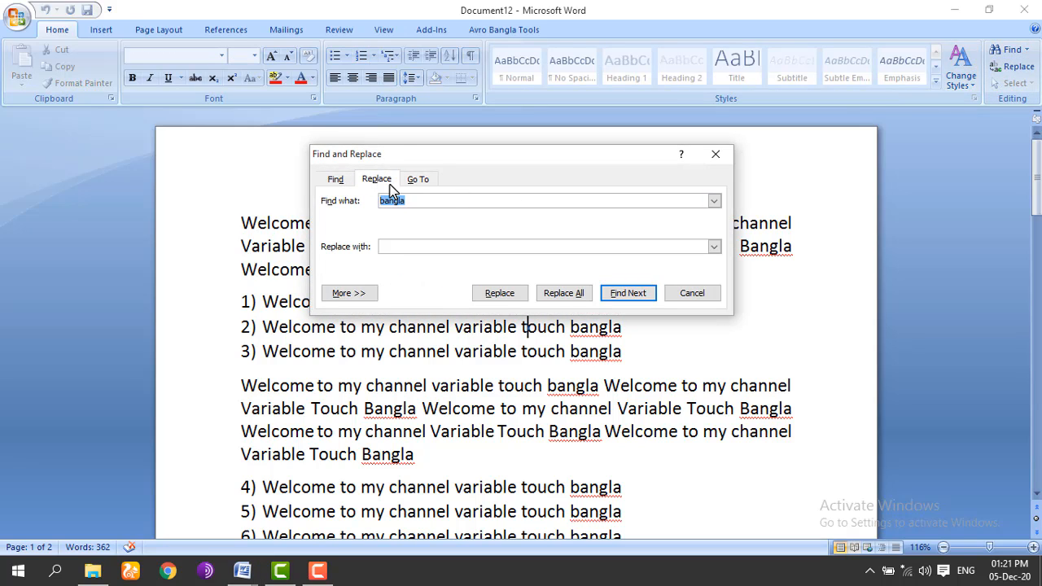
pyautogui.click(420, 248)
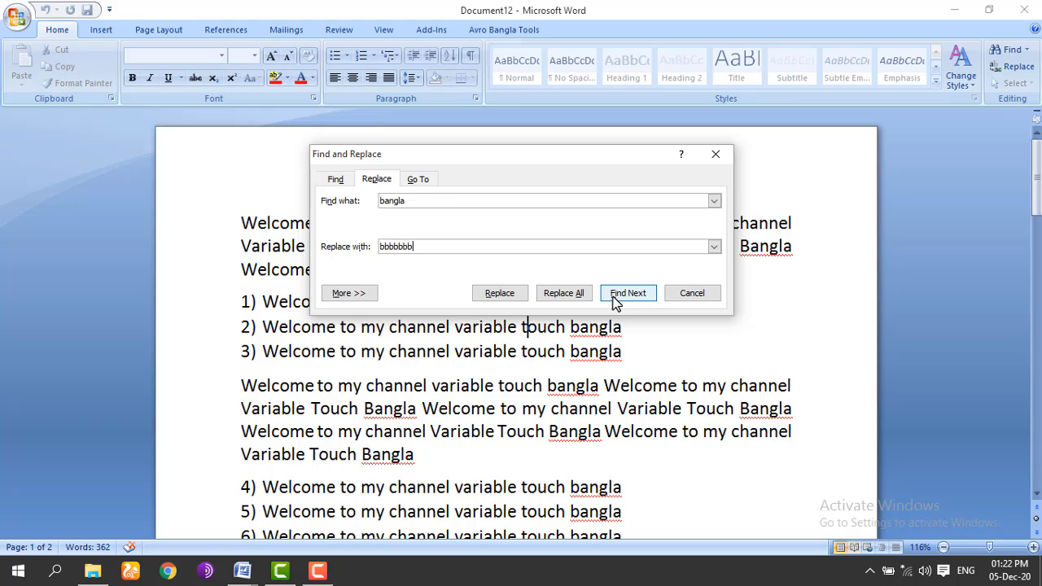
pyautogui.click(566, 297)
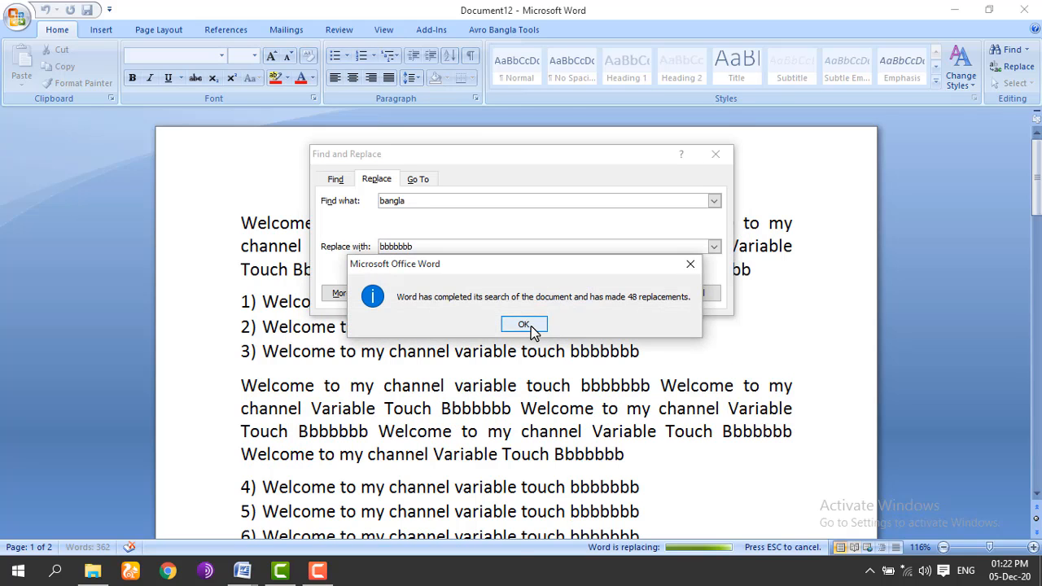
pyautogui.click(528, 324)
pyautogui.click(701, 296)
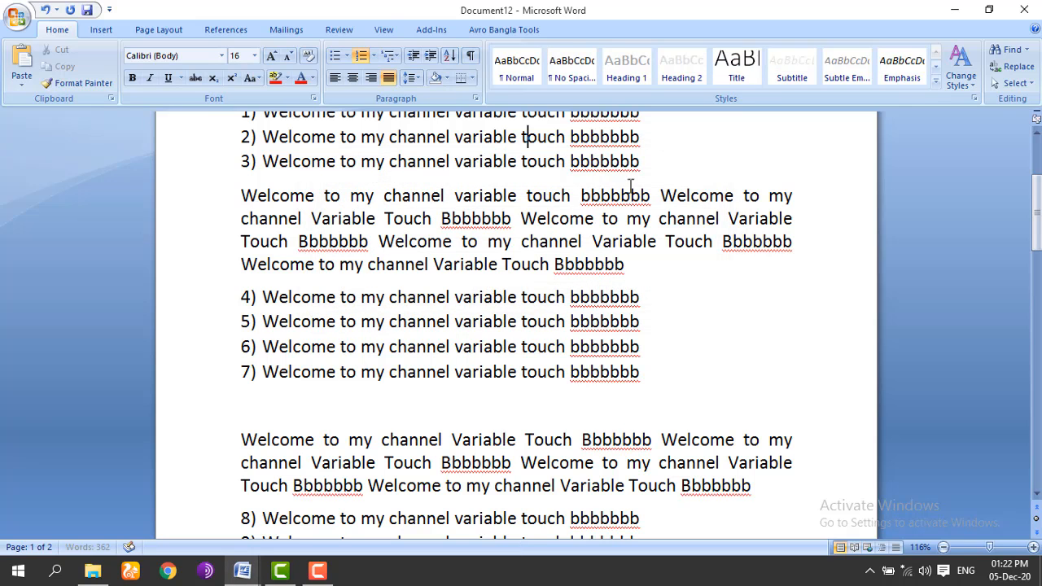
pyautogui.moveTo(1037, 213); pyautogui.dragTo(1036, 180)
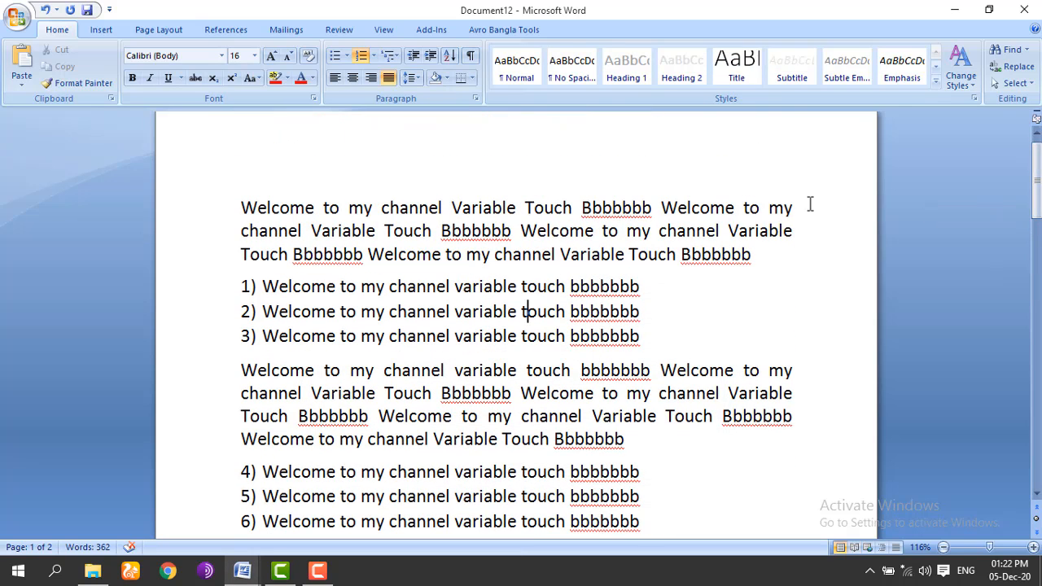
pyautogui.moveTo(1036, 133)
pyautogui.mouseDown()
pyautogui.moveTo(1039, 395)
pyautogui.moveTo(1037, 143)
pyautogui.mouseUp()
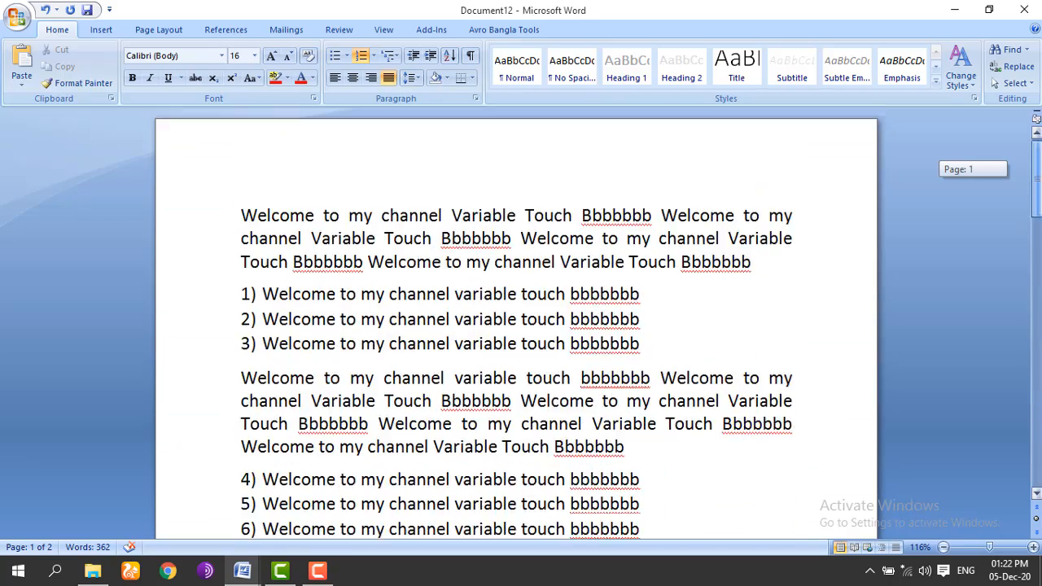
# Step: Reopen Find and Replace and cycle through its Find, Replace and Go To tabs, ending on Go To
pyautogui.click(1018, 67)
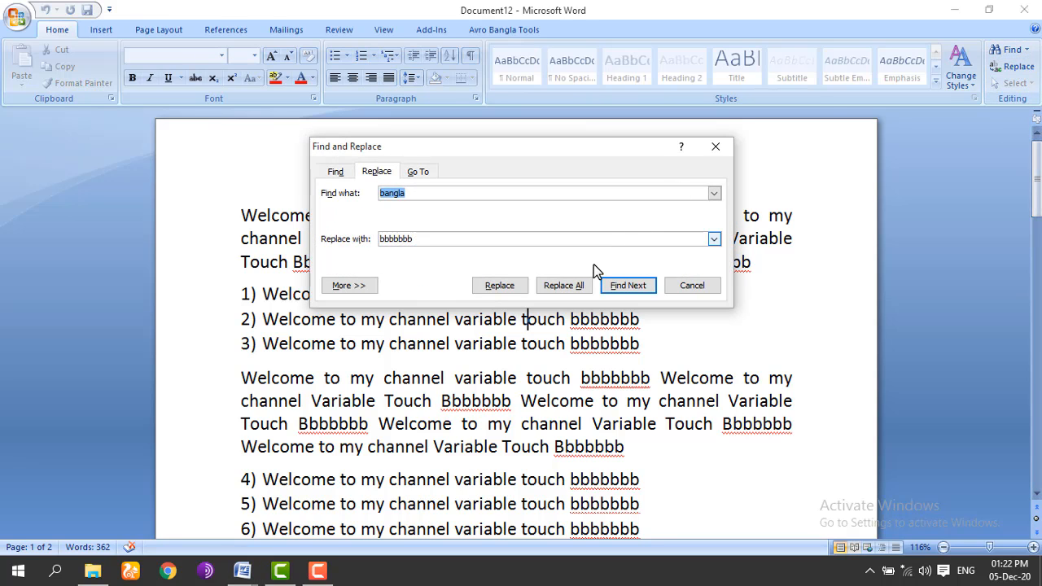
pyautogui.click(333, 169)
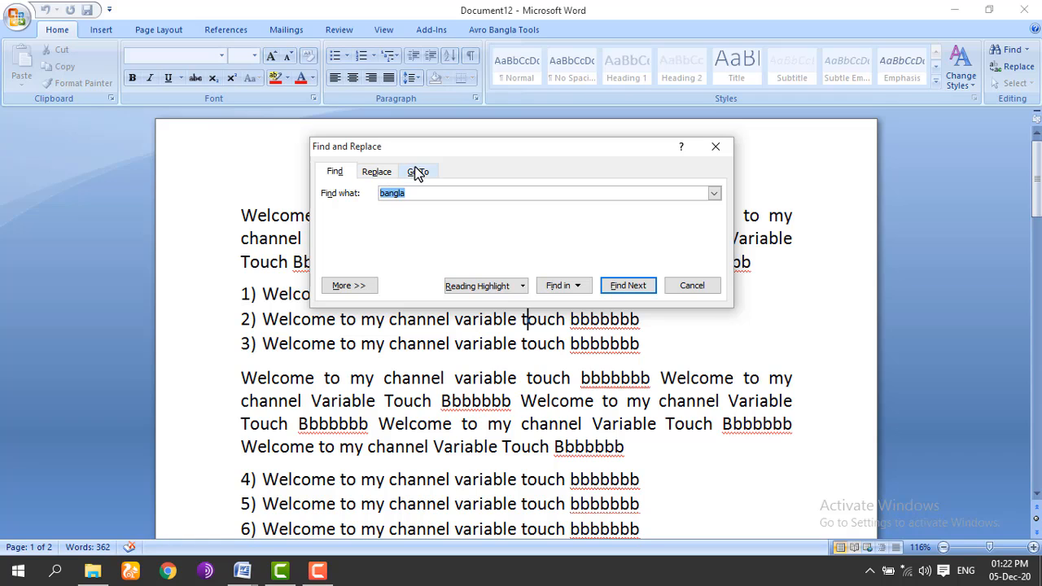
pyautogui.click(388, 171)
pyautogui.click(412, 173)
pyautogui.click(377, 173)
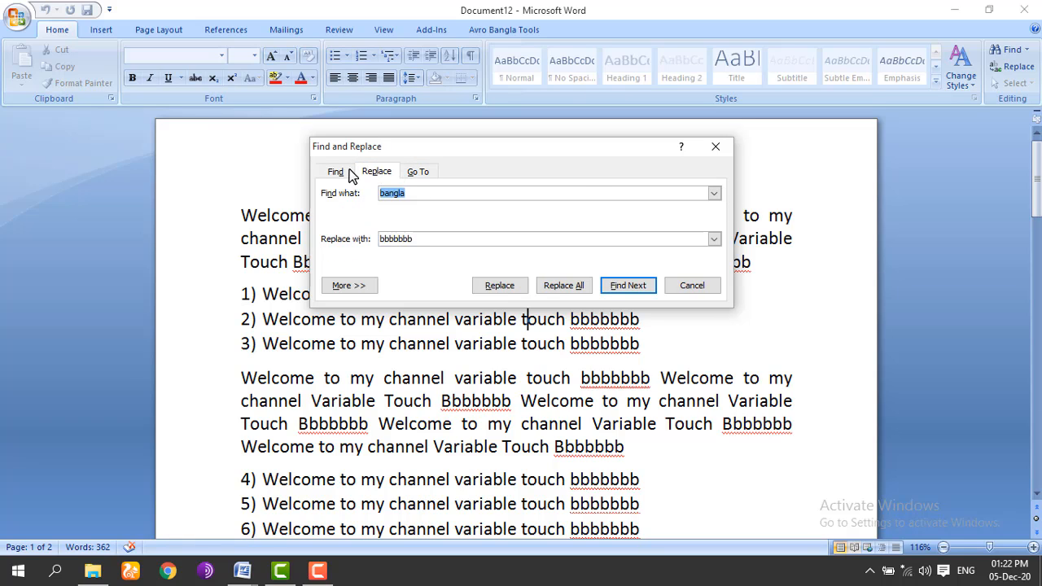
pyautogui.click(418, 172)
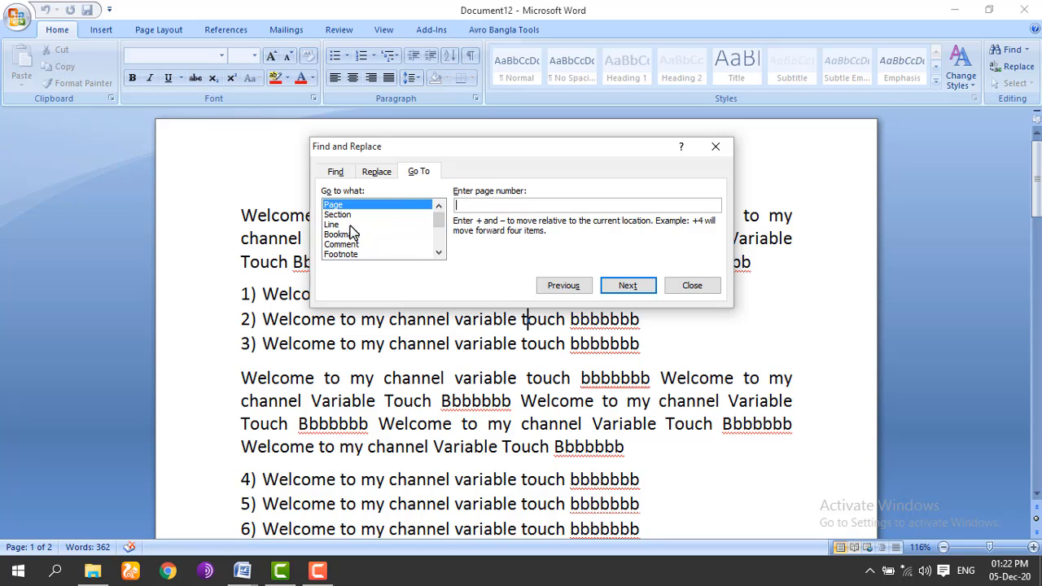
pyautogui.scroll(-1, 437, 220)
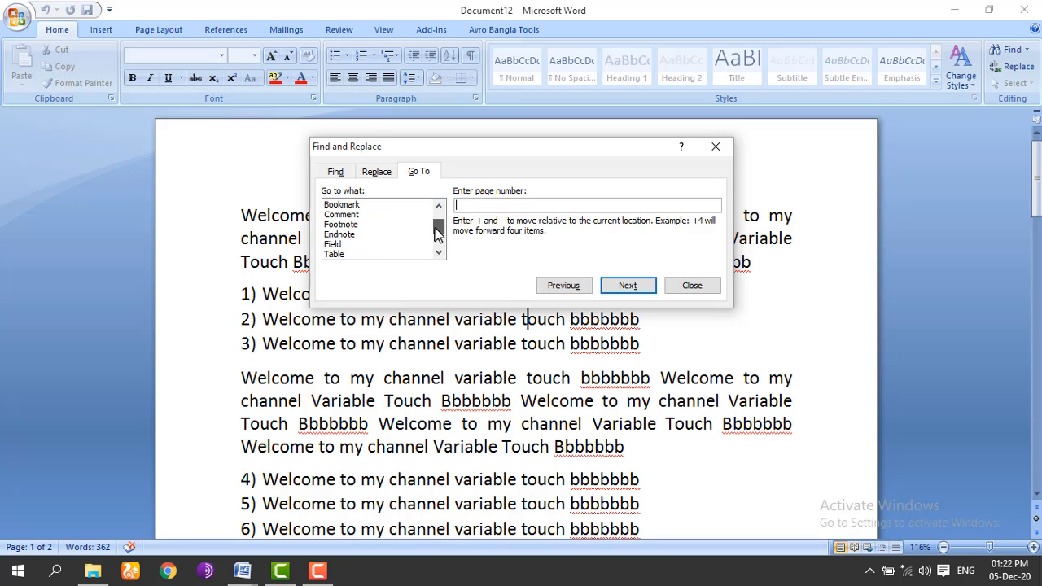
pyautogui.scroll(1, 440, 218)
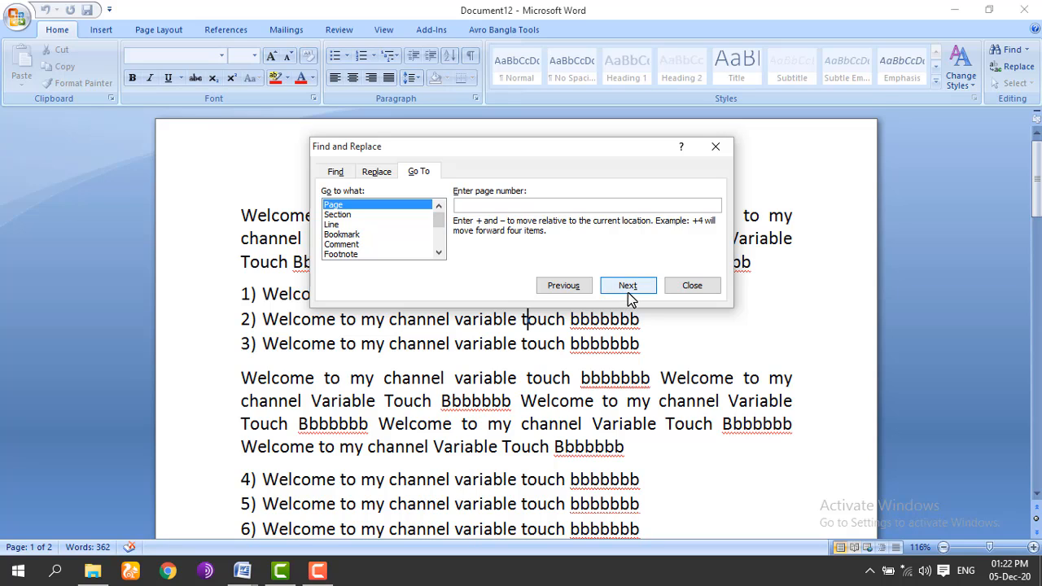
# Step: Move 'bbbbbbb' from the Replace with field into Find what
pyautogui.click(387, 175)
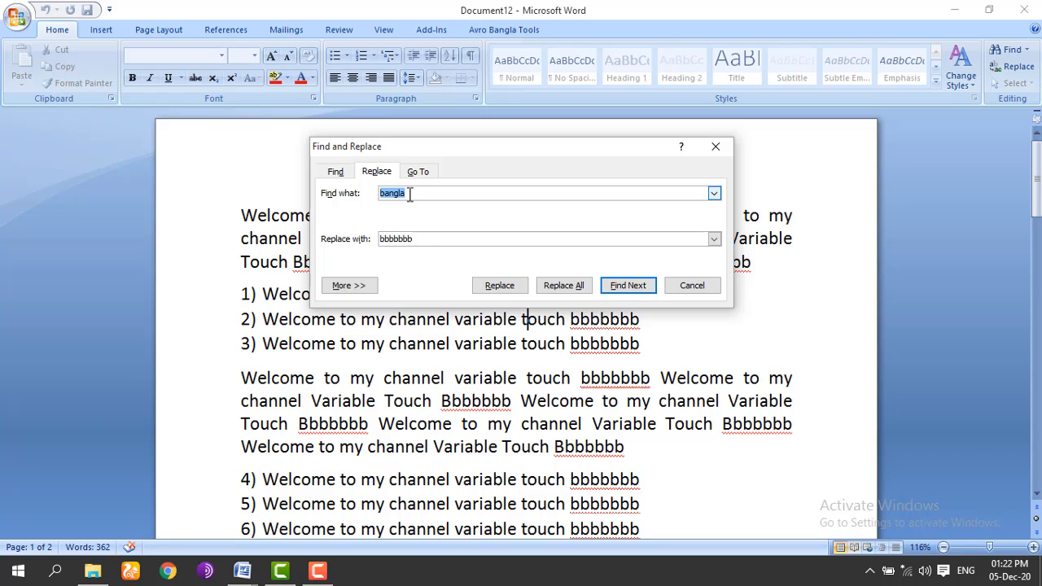
pyautogui.click(423, 238)
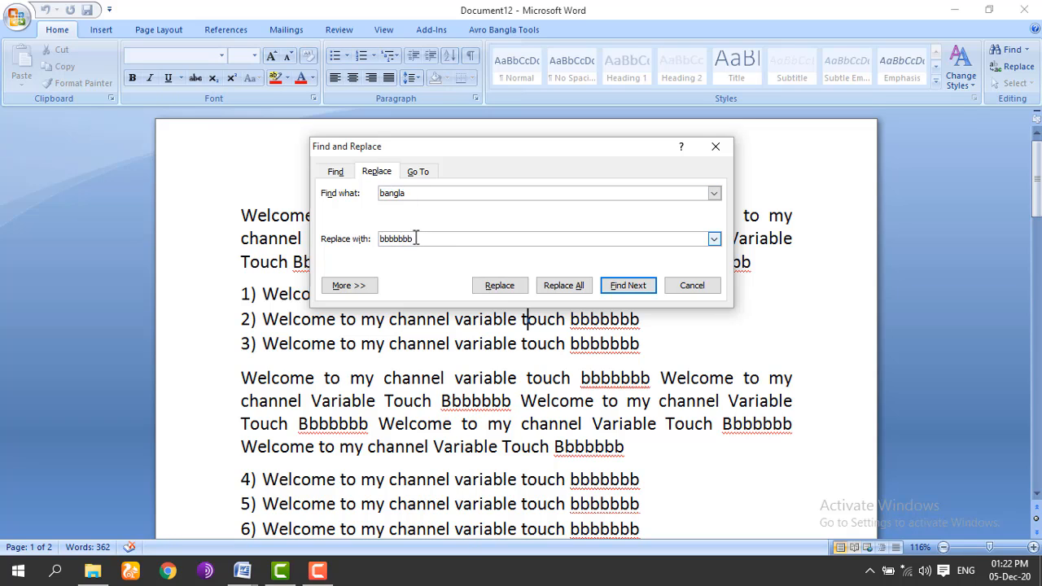
pyautogui.doubleClick(400, 239)
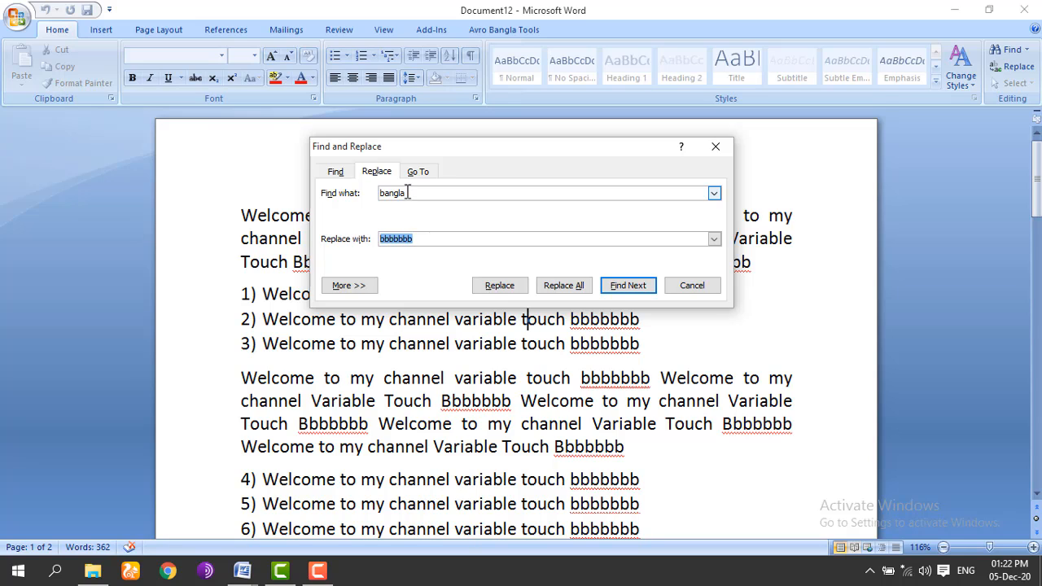
pyautogui.rightClick(398, 243)
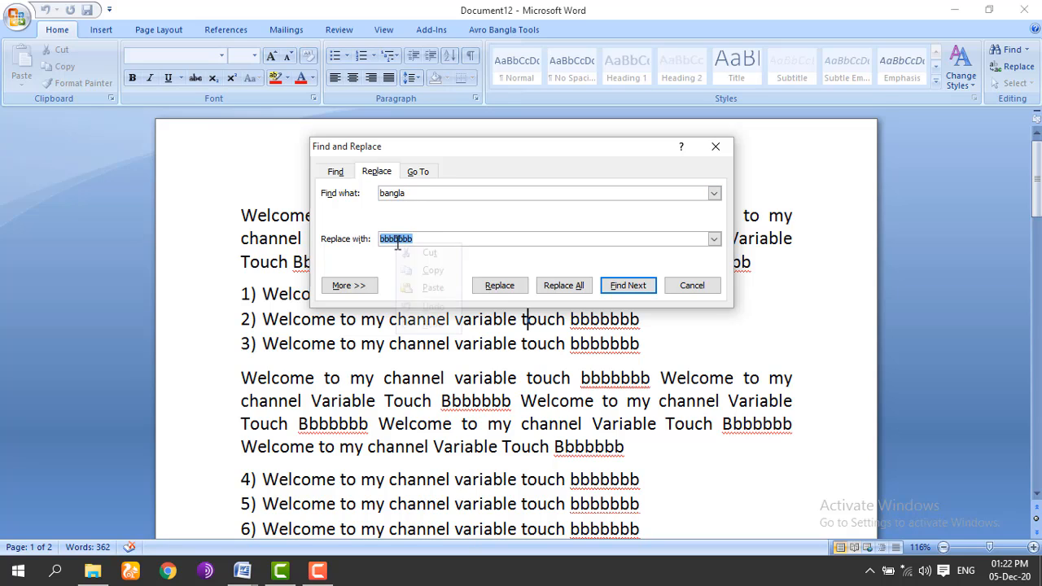
pyautogui.click(411, 249)
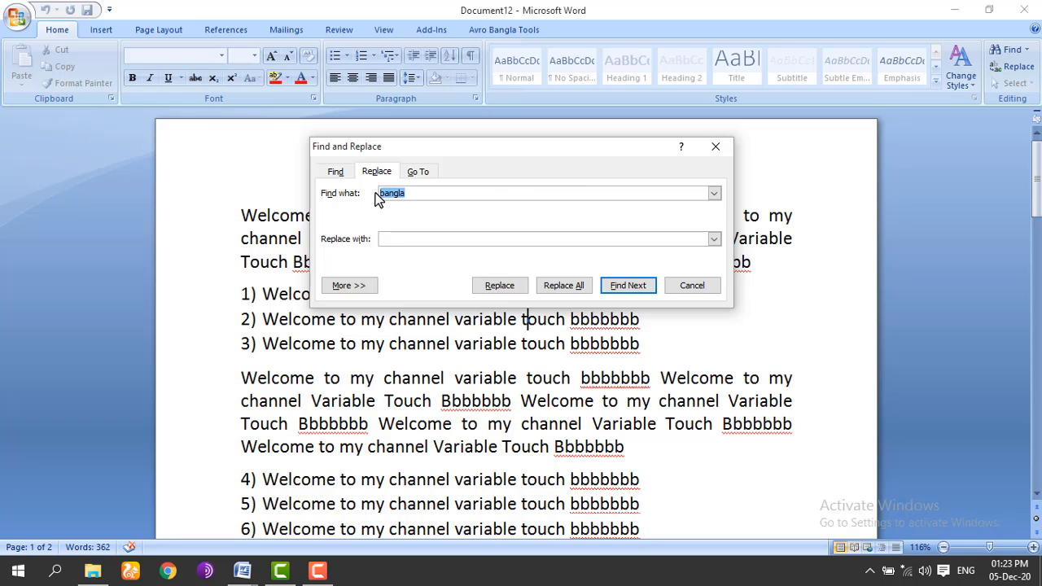
pyautogui.hotkey('ctrl', 'v')
# Step: Replace all 48 'bbbbbbb' occurrences with 'bangla' and close the dialog
pyautogui.click(425, 240)
pyautogui.click(561, 286)
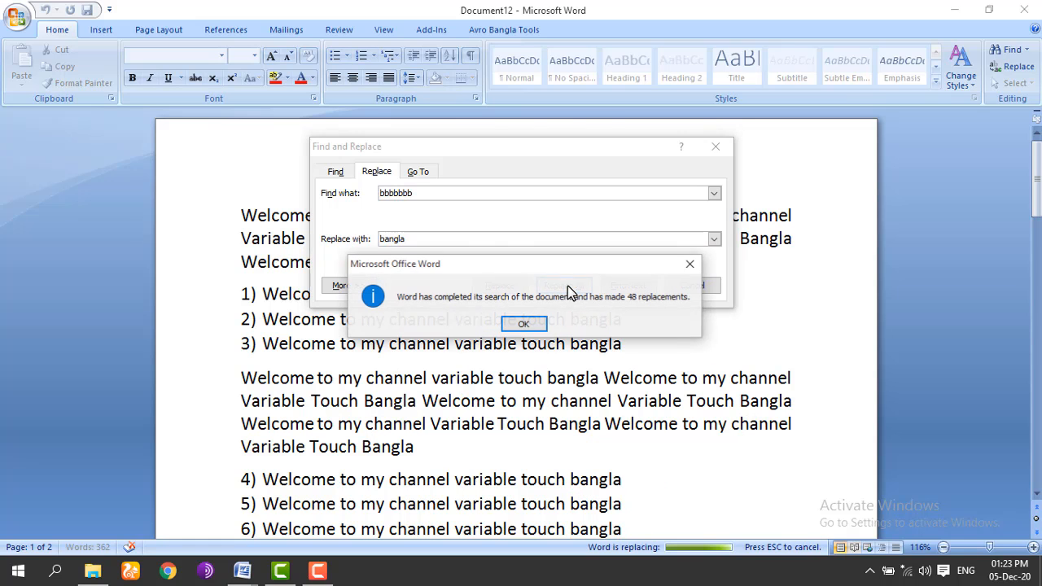
pyautogui.click(528, 324)
pyautogui.click(674, 286)
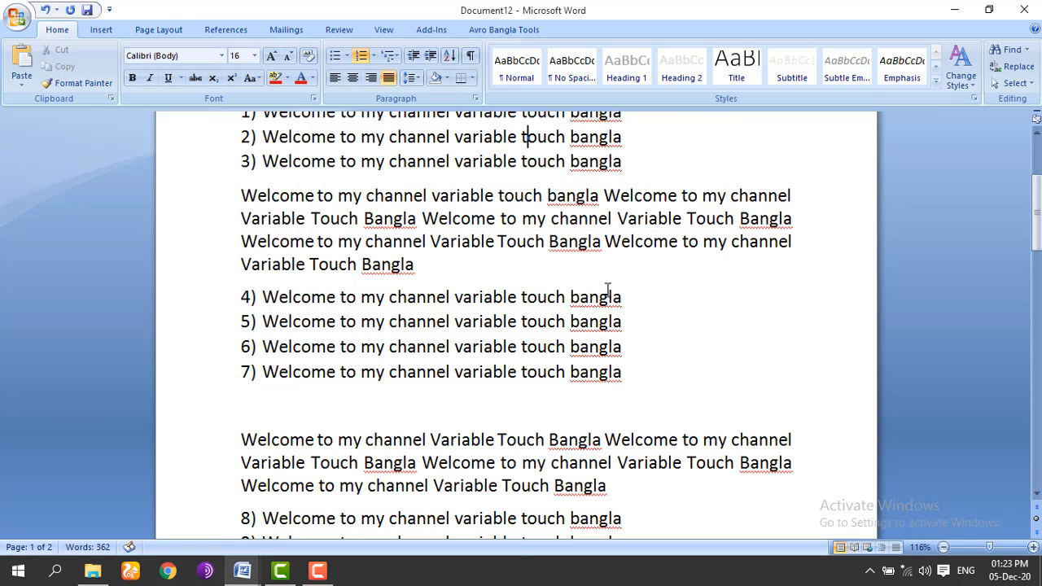
pyautogui.moveTo(622, 162); pyautogui.dragTo(607, 165)
# Step: Select a letter inside the paragraph's last 'Bangla'
pyautogui.click(591, 137)
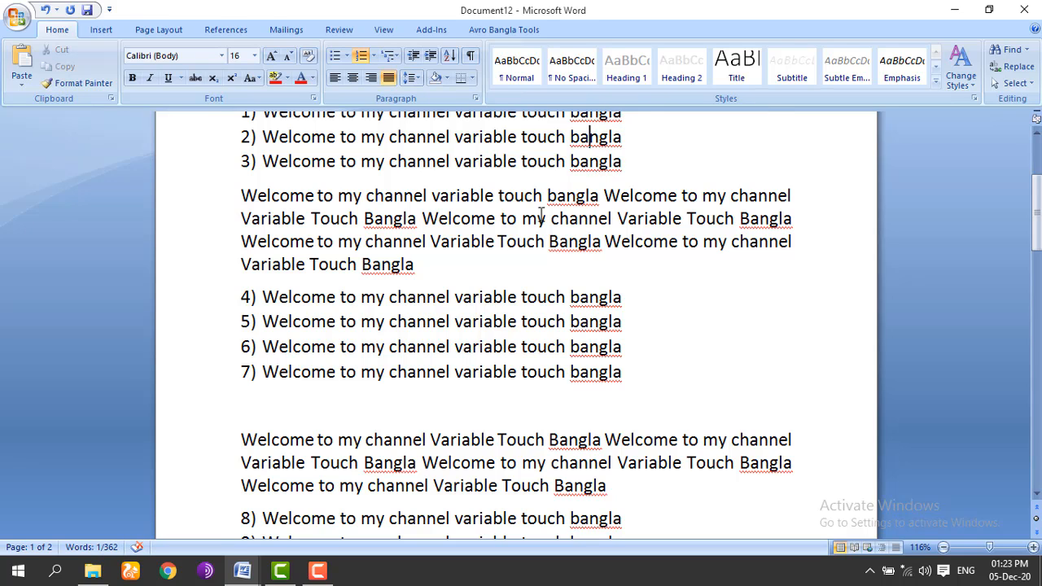
pyautogui.click(541, 219)
pyautogui.click(350, 219)
pyautogui.click(397, 242)
pyautogui.click(382, 264)
pyautogui.hotkey('shift', 'Right')
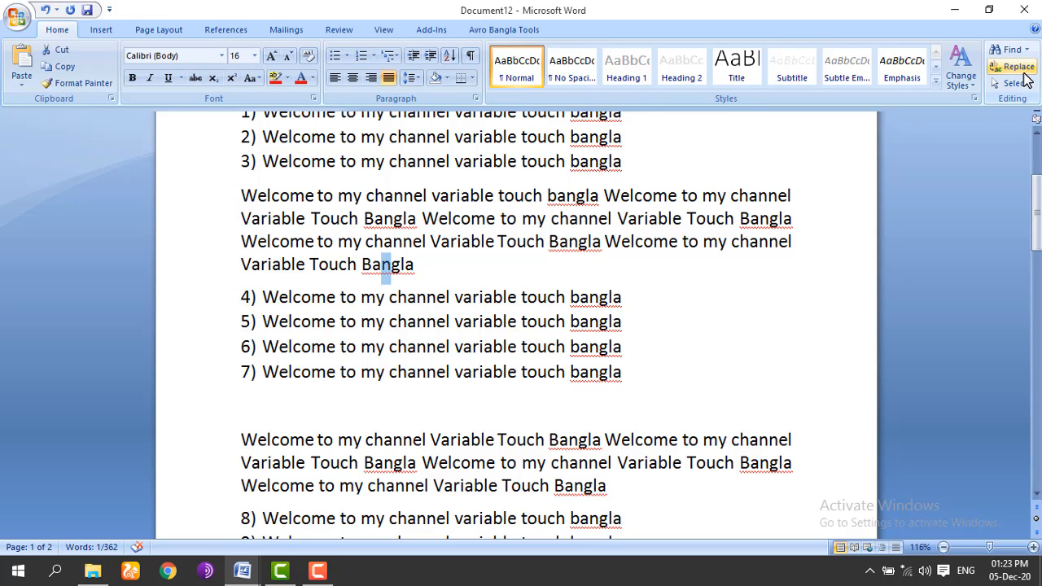
# Step: Go to page 2 with Go To, then scroll back to the top of page 1
pyautogui.click(1014, 67)
pyautogui.click(421, 118)
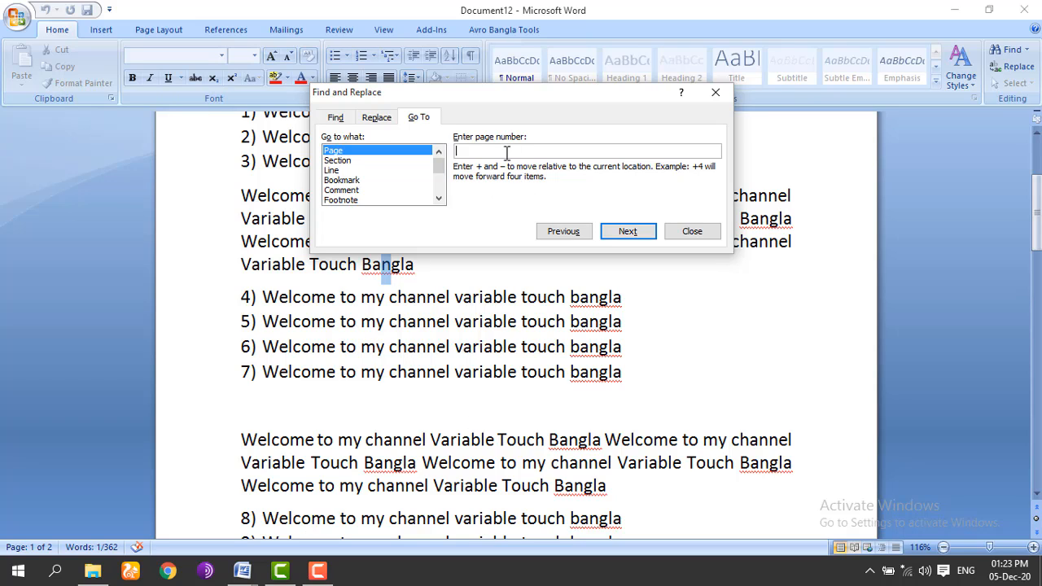
pyautogui.write('2')
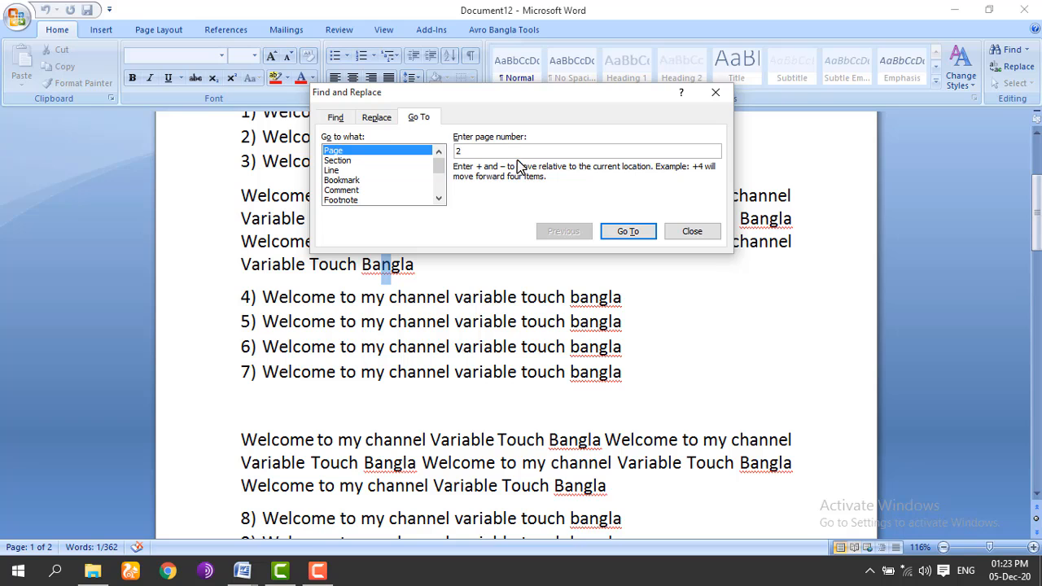
pyautogui.click(628, 235)
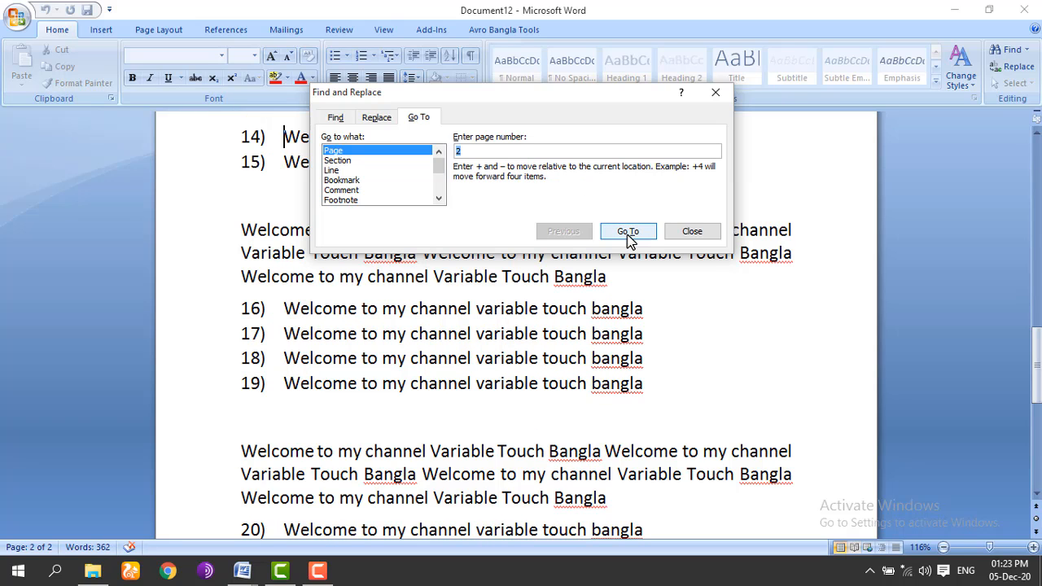
pyautogui.click(692, 232)
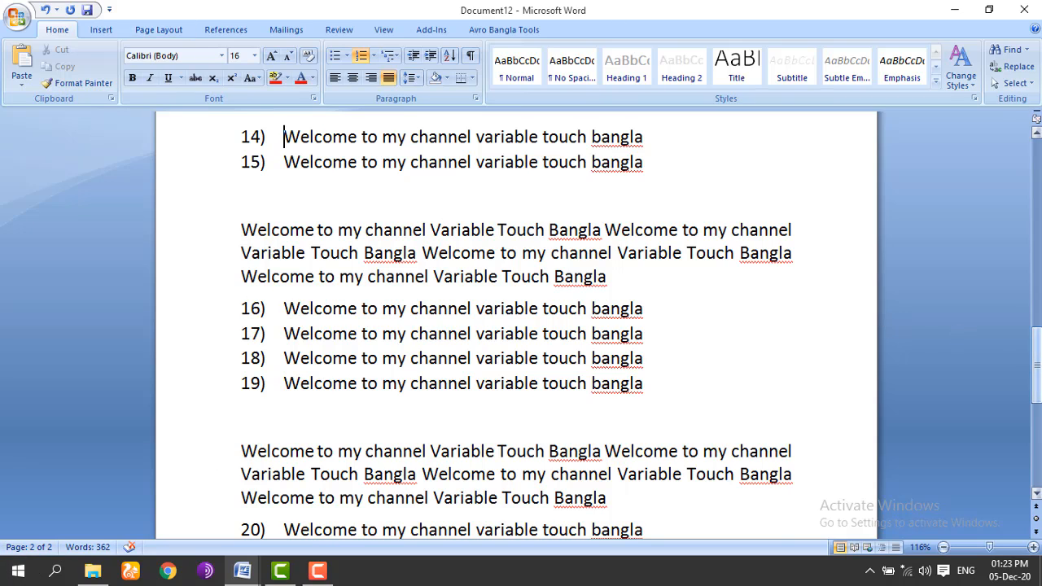
pyautogui.moveTo(1037, 366); pyautogui.dragTo(1037, 189)
pyautogui.click(407, 254)
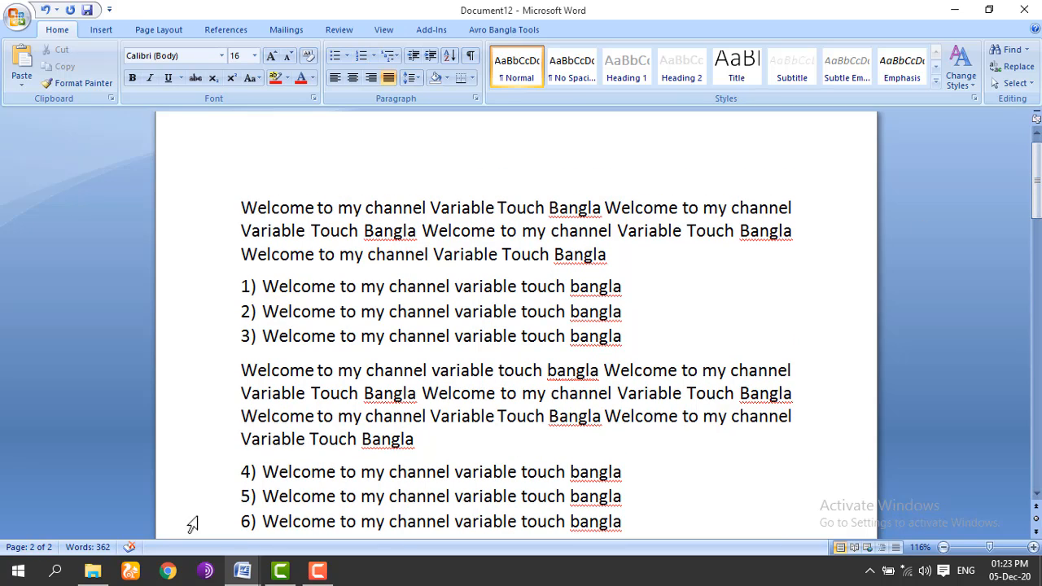
pyautogui.click(327, 336)
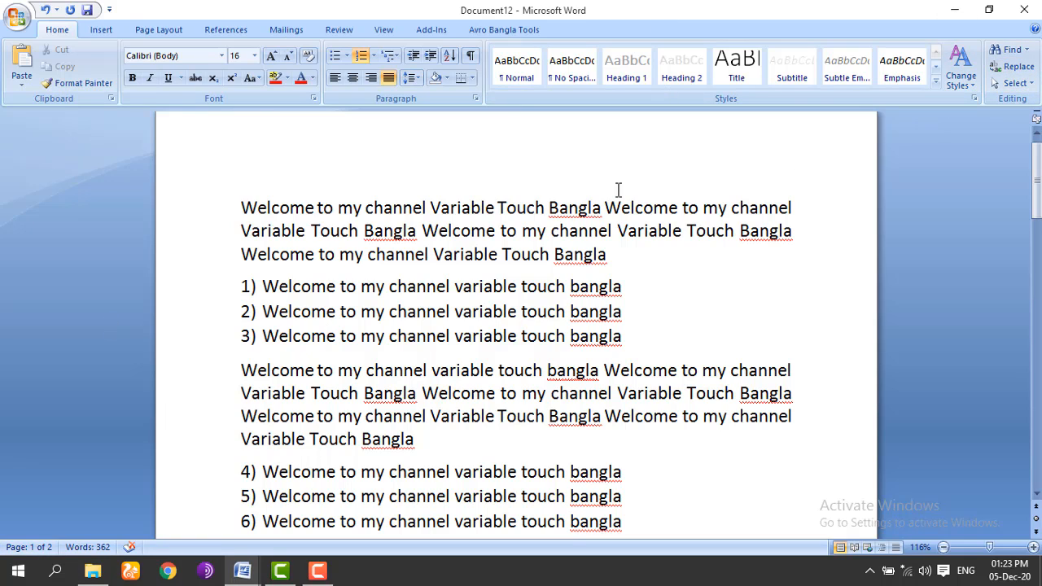
pyautogui.click(1030, 88)
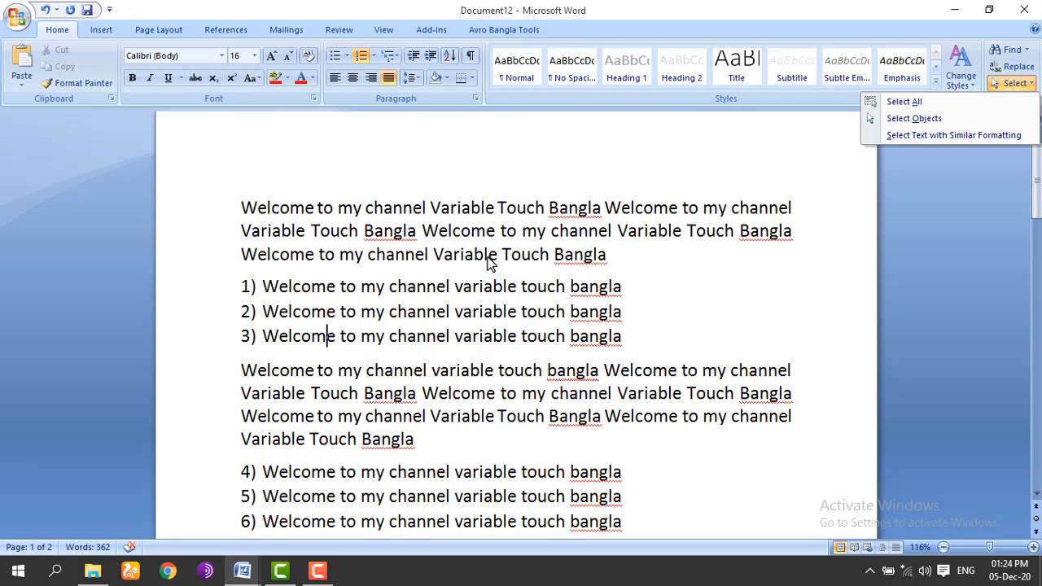
pyautogui.click(900, 103)
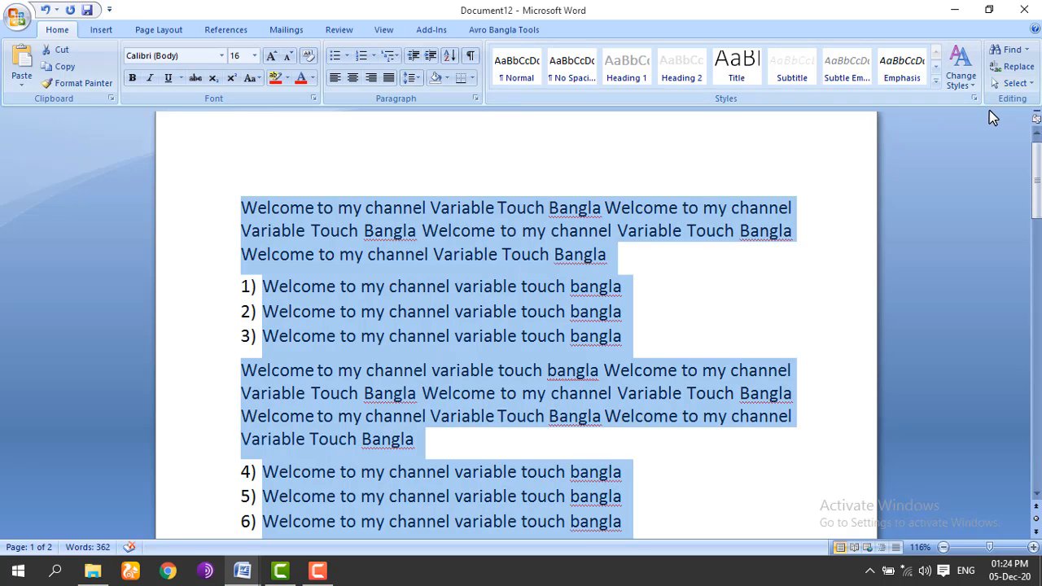
pyautogui.click(1014, 83)
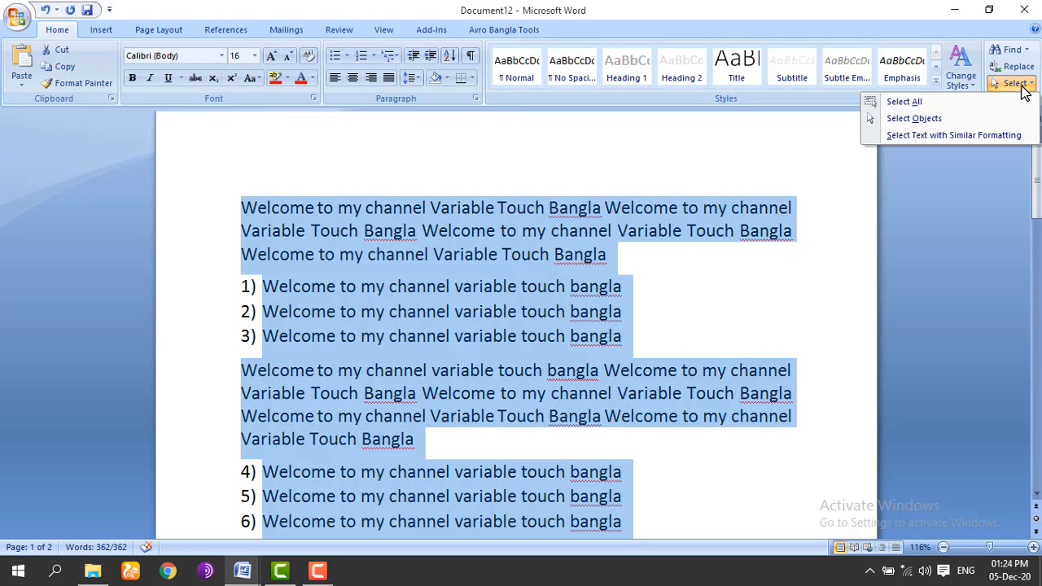
pyautogui.click(931, 120)
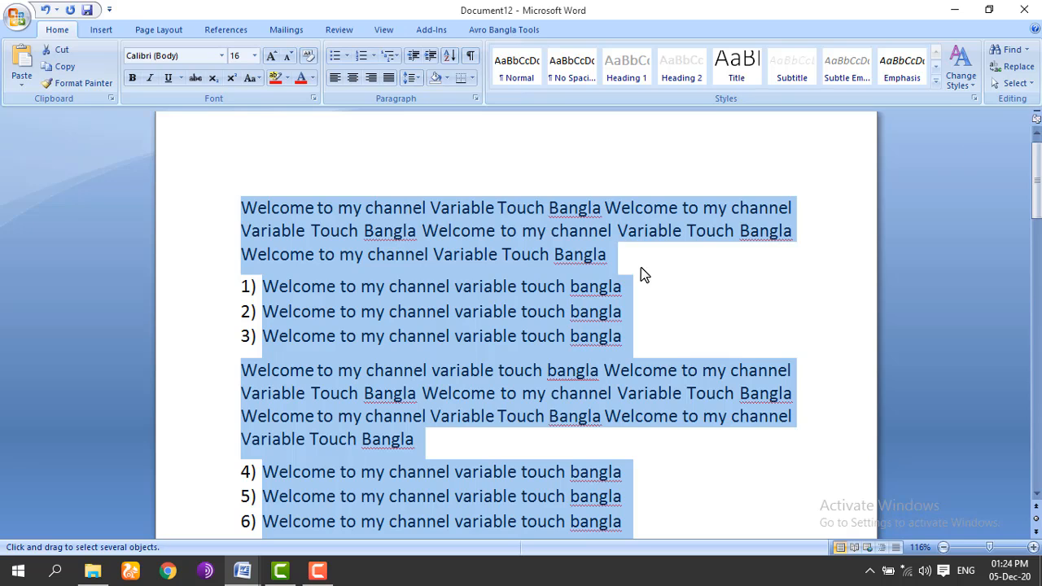
pyautogui.click(1014, 83)
pyautogui.click(926, 103)
pyautogui.click(479, 226)
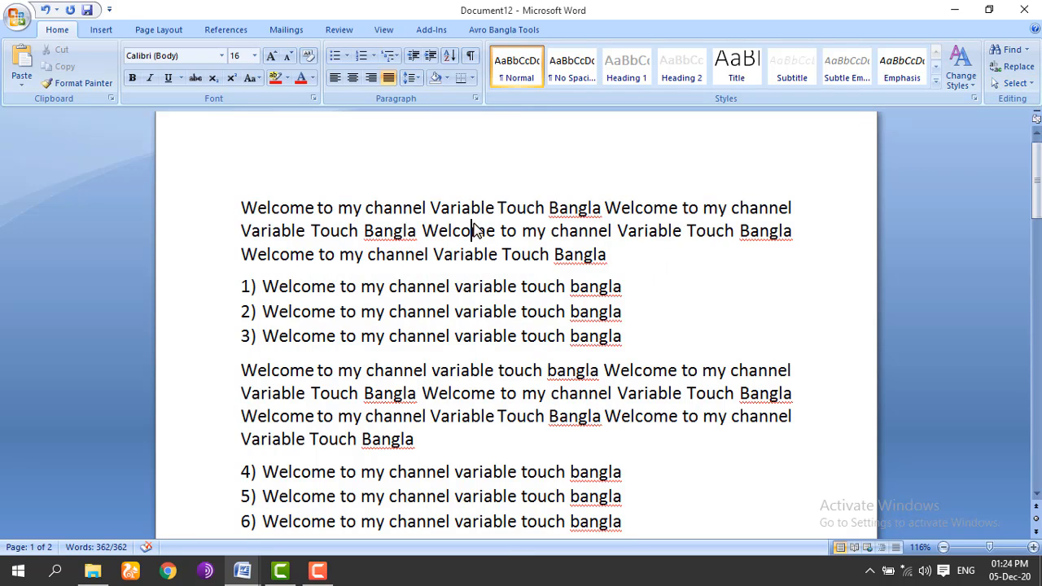
pyautogui.click(1014, 83)
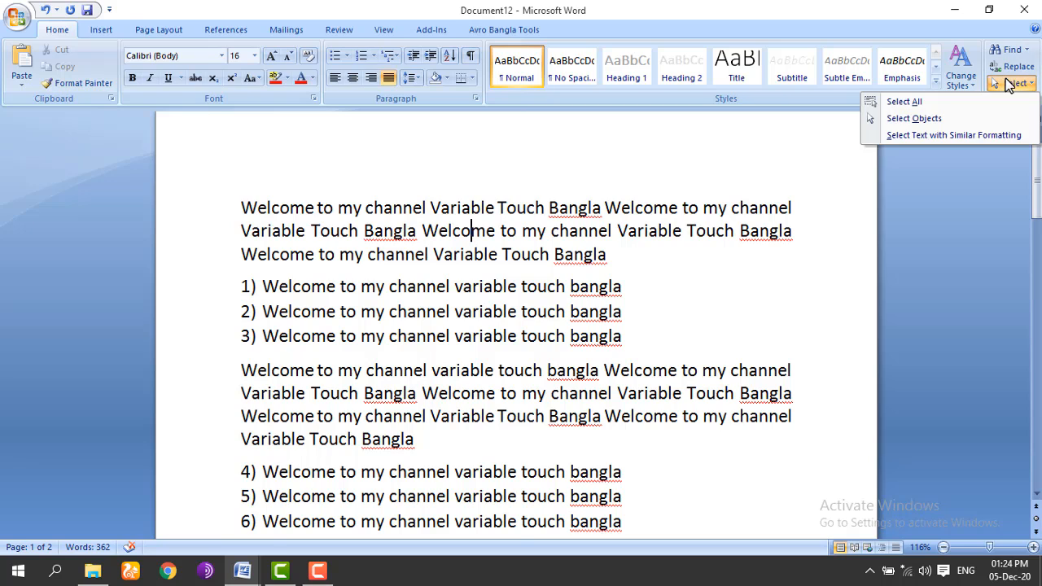
pyautogui.click(937, 120)
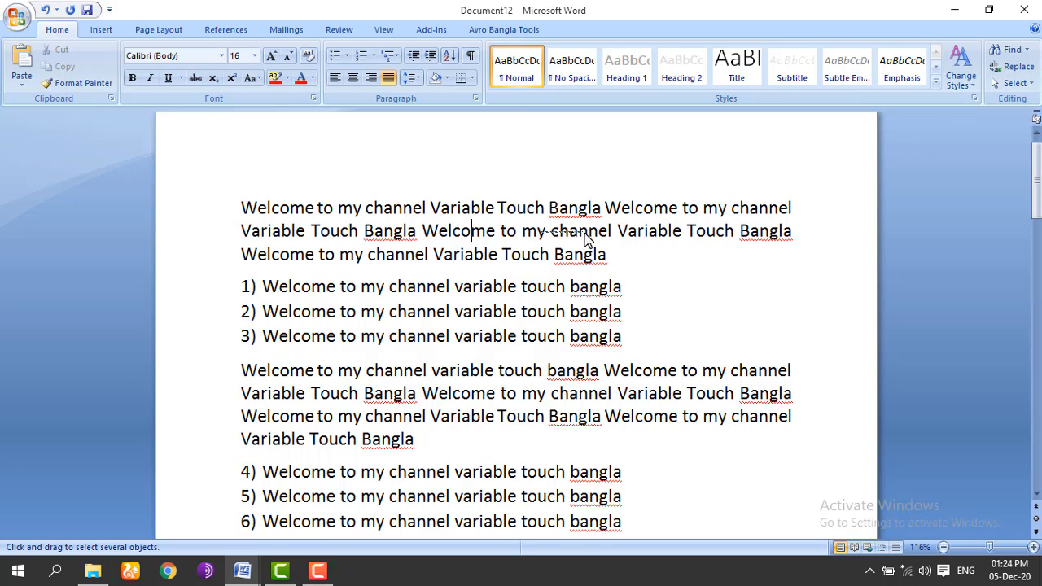
pyautogui.moveTo(584, 233); pyautogui.dragTo(606, 237)
pyautogui.moveTo(502, 259); pyautogui.dragTo(499, 334)
pyautogui.moveTo(540, 360); pyautogui.dragTo(530, 359)
pyautogui.moveTo(282, 262); pyautogui.dragTo(500, 427)
pyautogui.click(1015, 83)
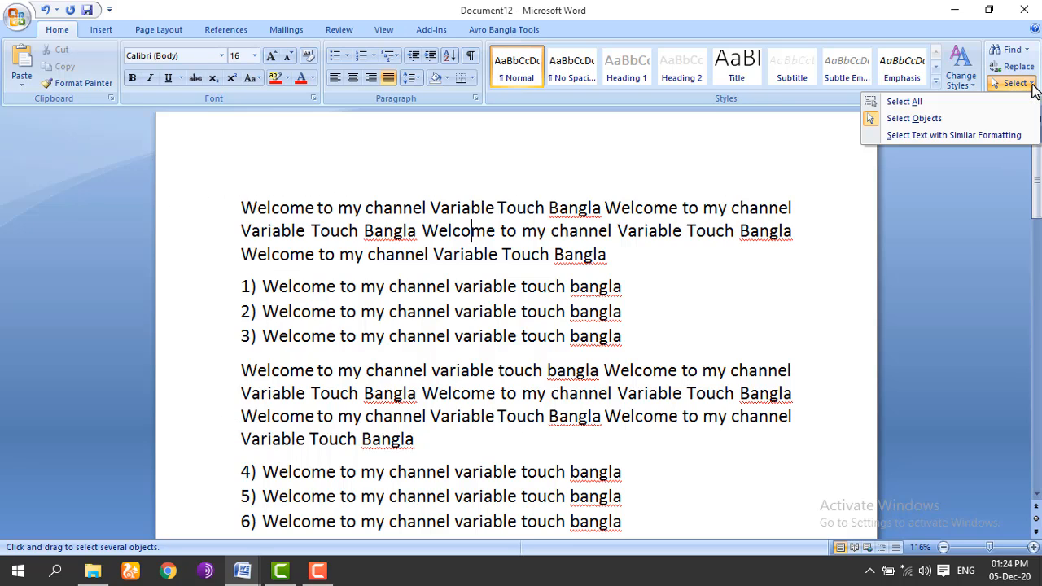
pyautogui.click(875, 104)
pyautogui.click(599, 230)
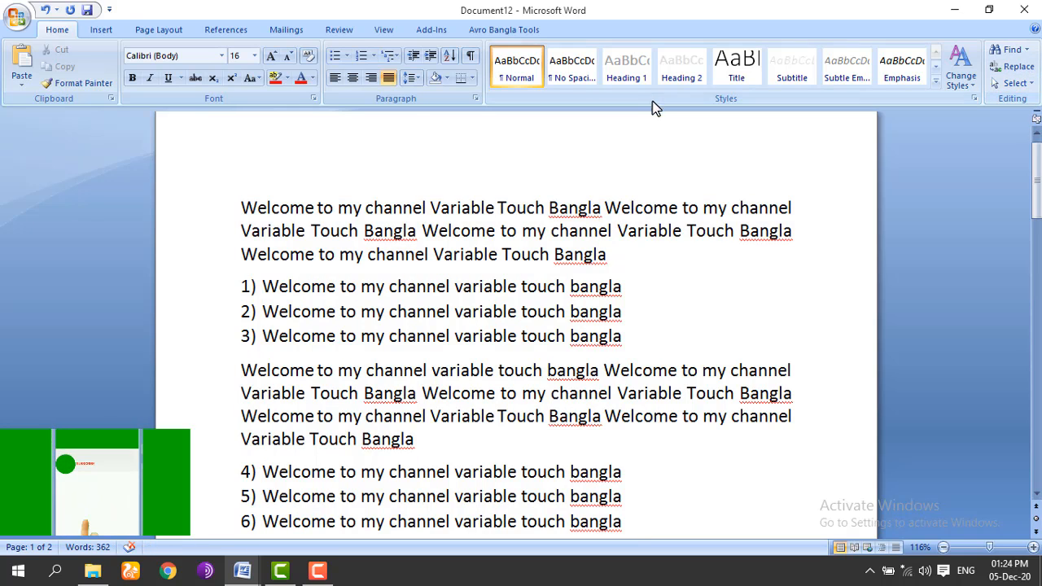
pyautogui.click(525, 63)
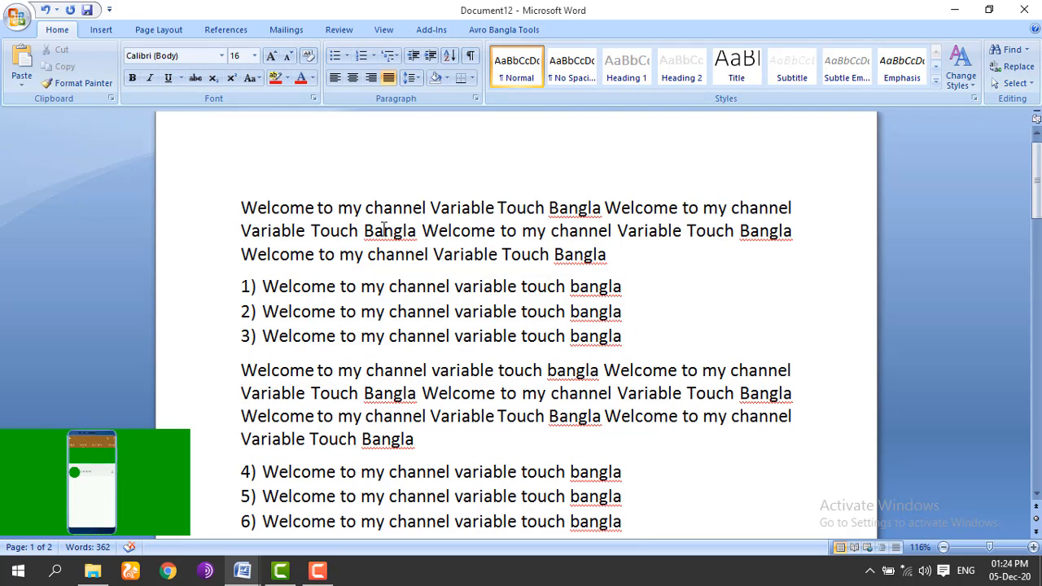
pyautogui.click(102, 30)
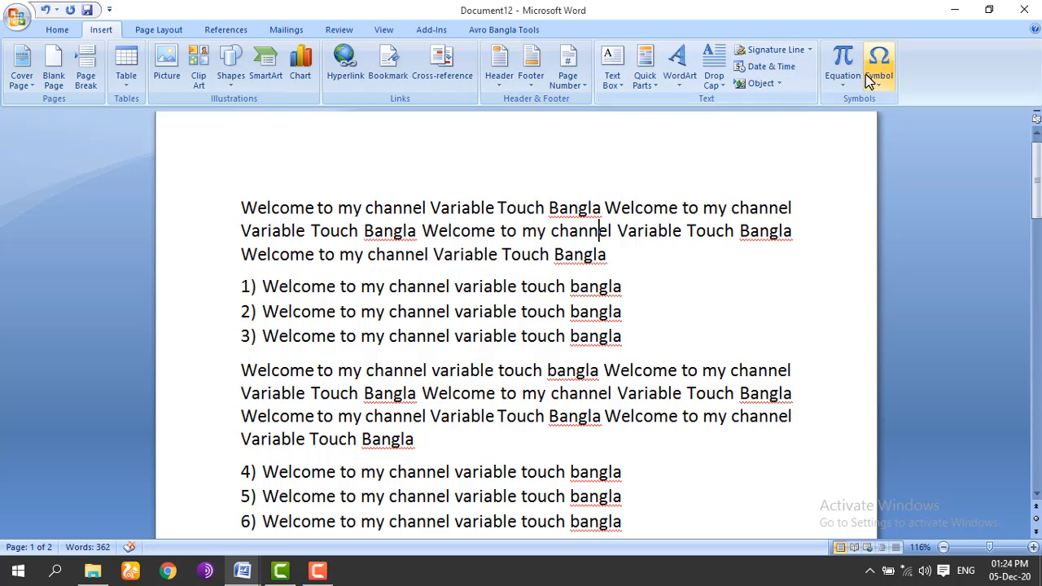
pyautogui.click(153, 30)
pyautogui.click(101, 30)
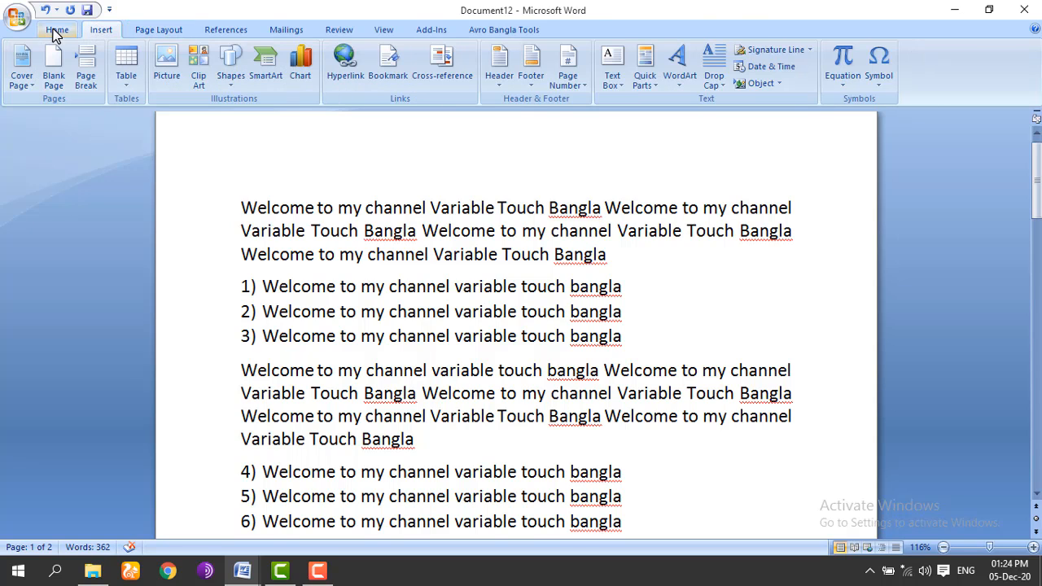
pyautogui.click(55, 31)
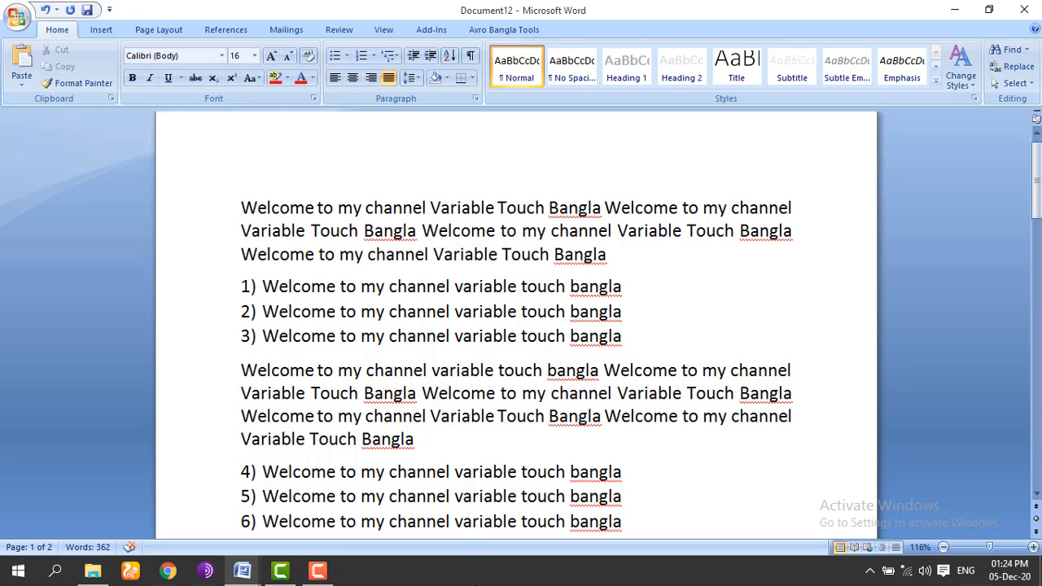